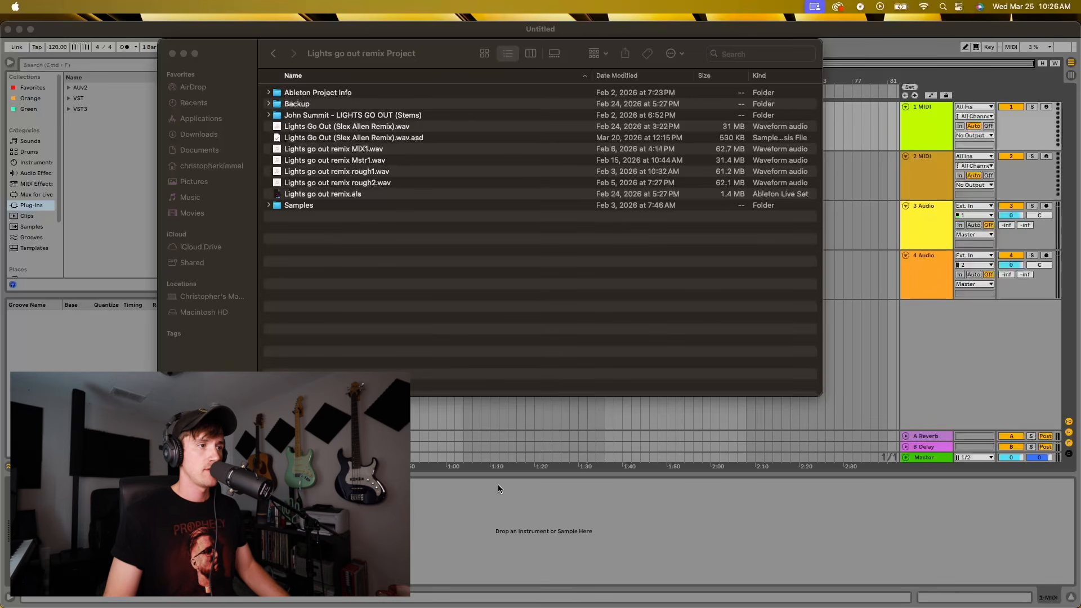
Switch to Ableton Live and load the template "Slexy's House Template.als" as the new set
key(super+Tab)
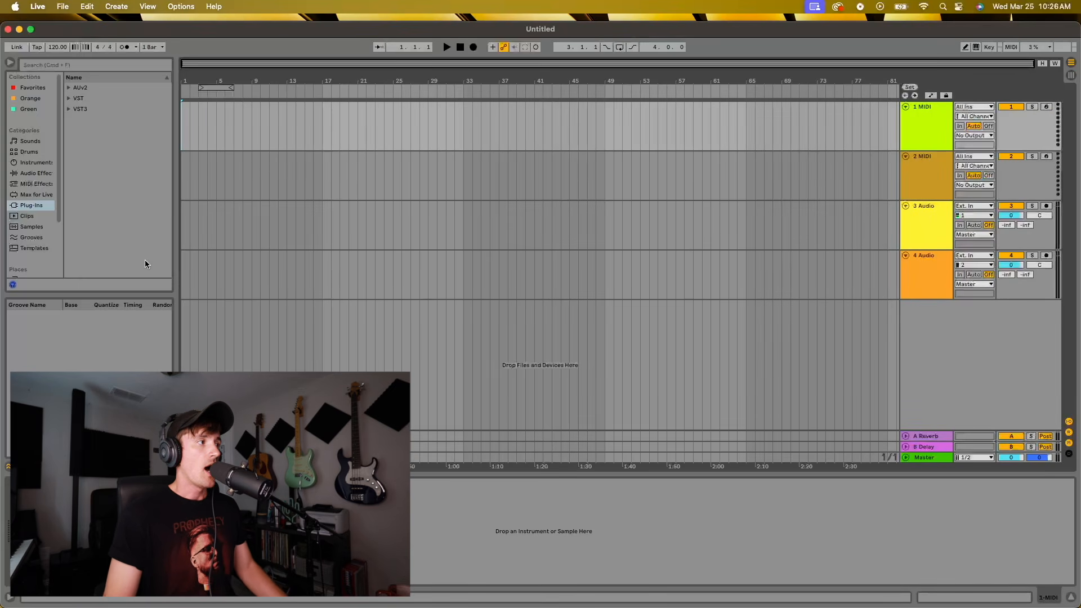
scroll(49, 227, down, 3)
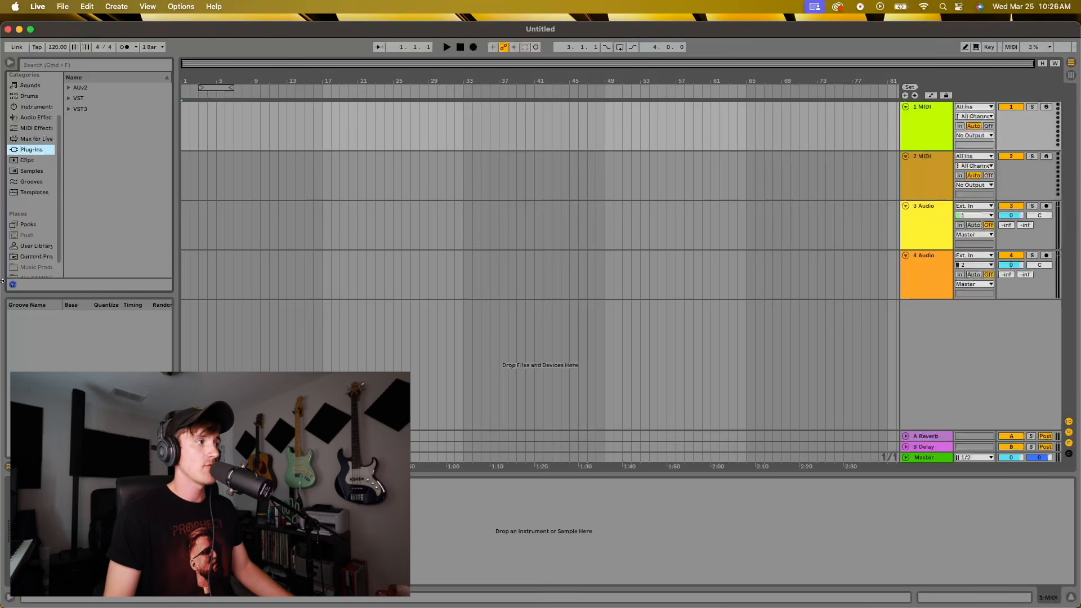
click(28, 192)
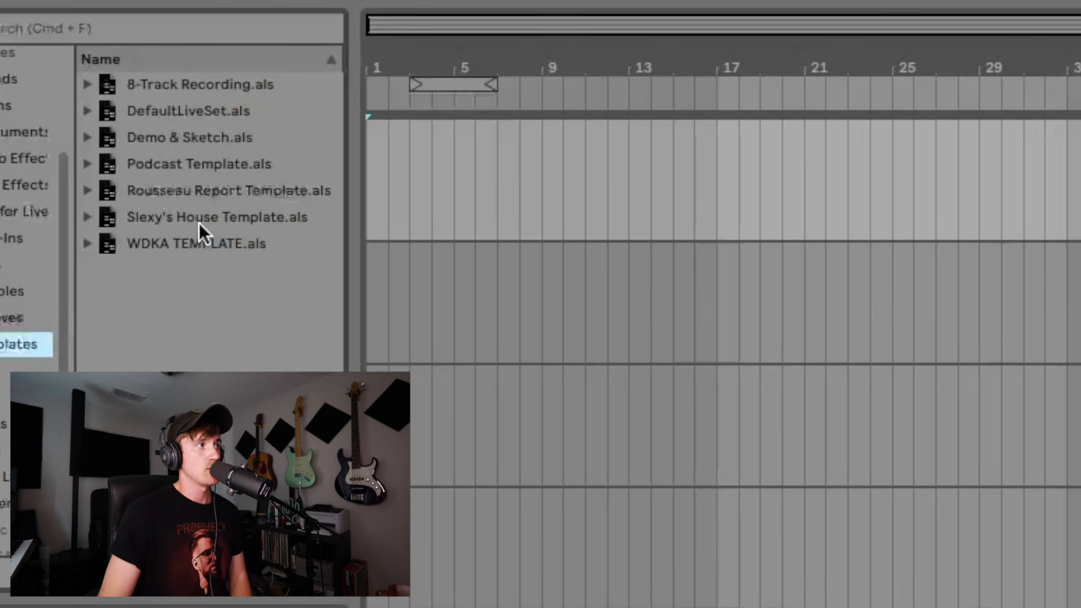
click(199, 220)
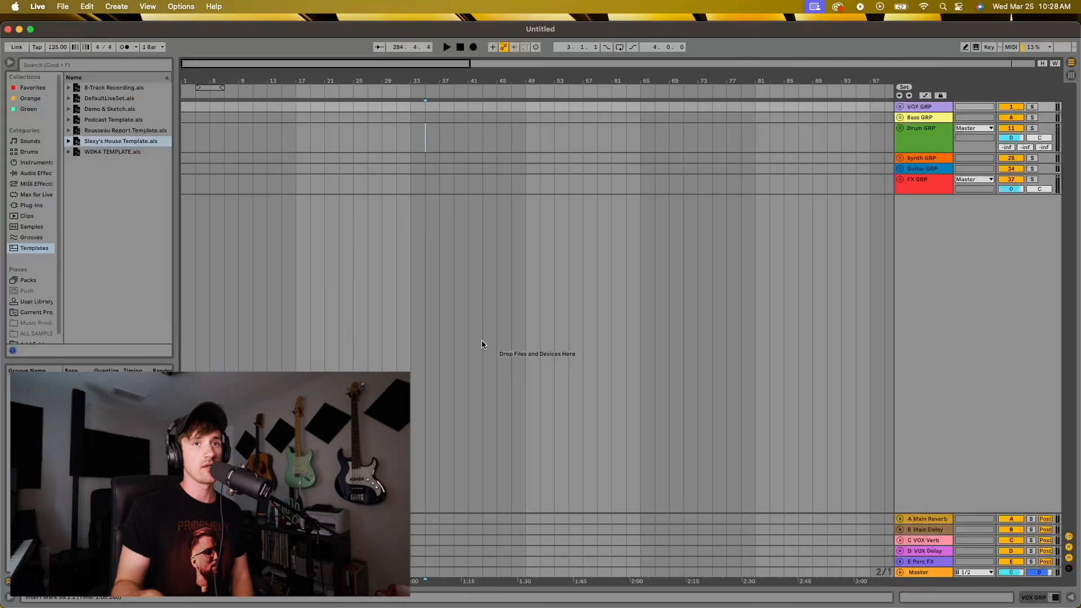
Switch to Finder and look through the "John Summit - LIGHTS GO OUT (Stems)" folder, returning to the remix project folder
mouse_move(412, 604)
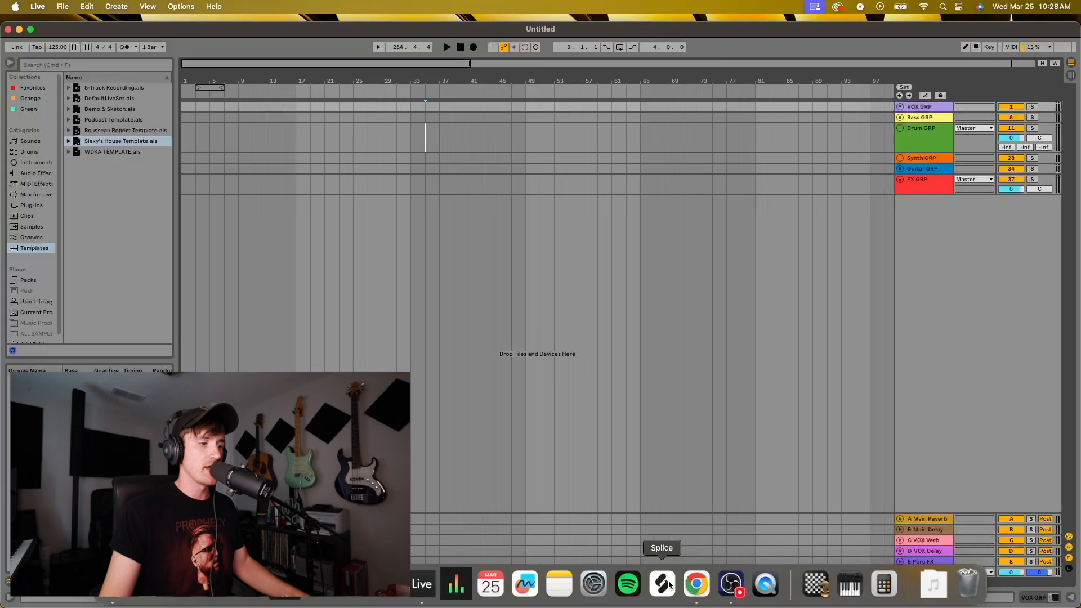
key(super+Tab)
key(super+Tab)
key(super+Tab)
key(super+Tab)
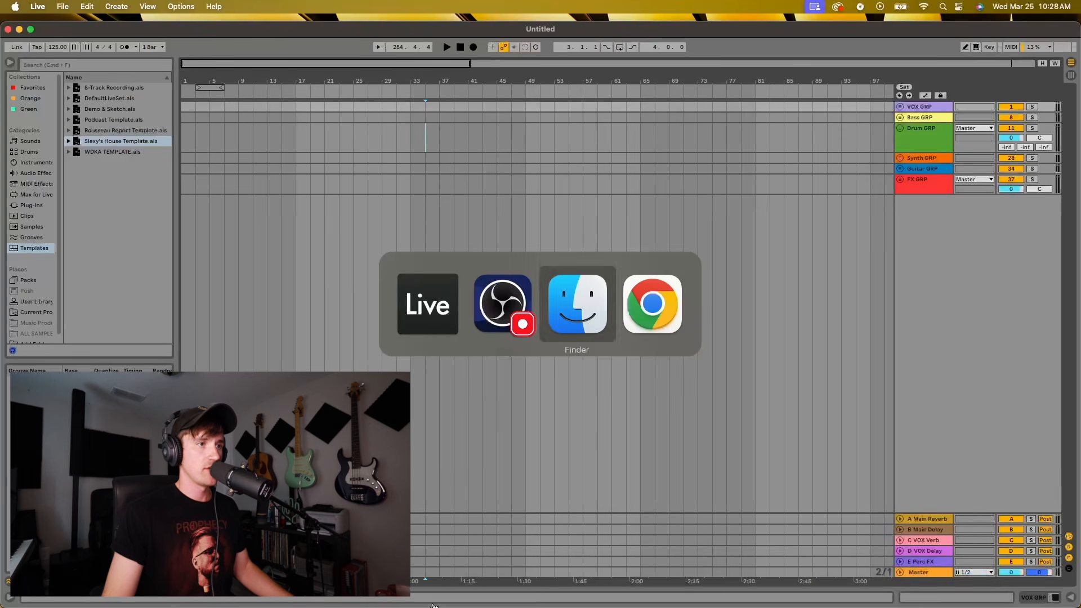
key(super+Tab)
key(super+Tab)
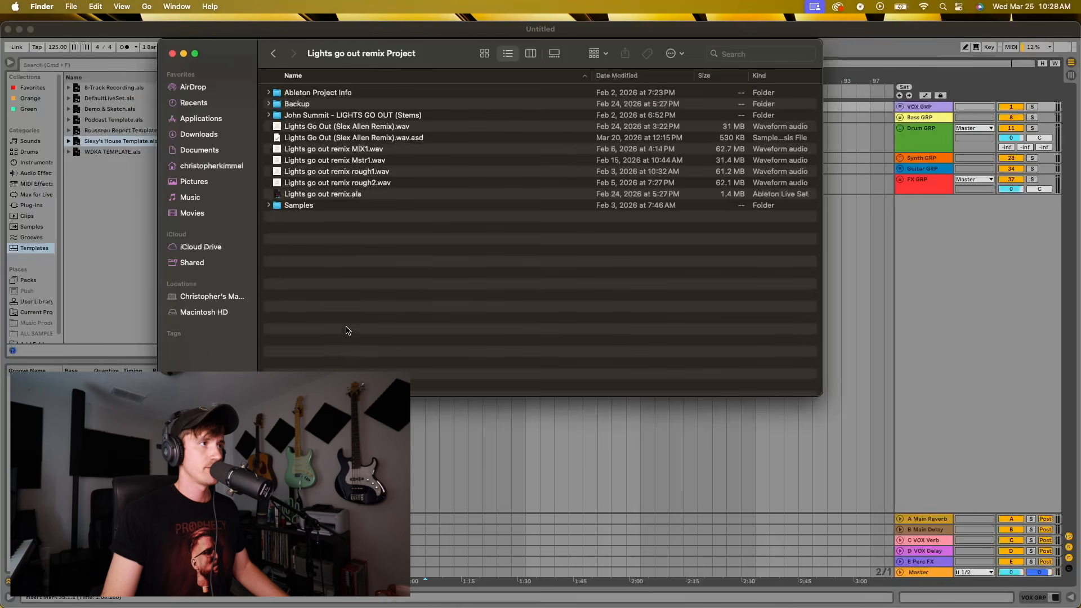
double_click(308, 115)
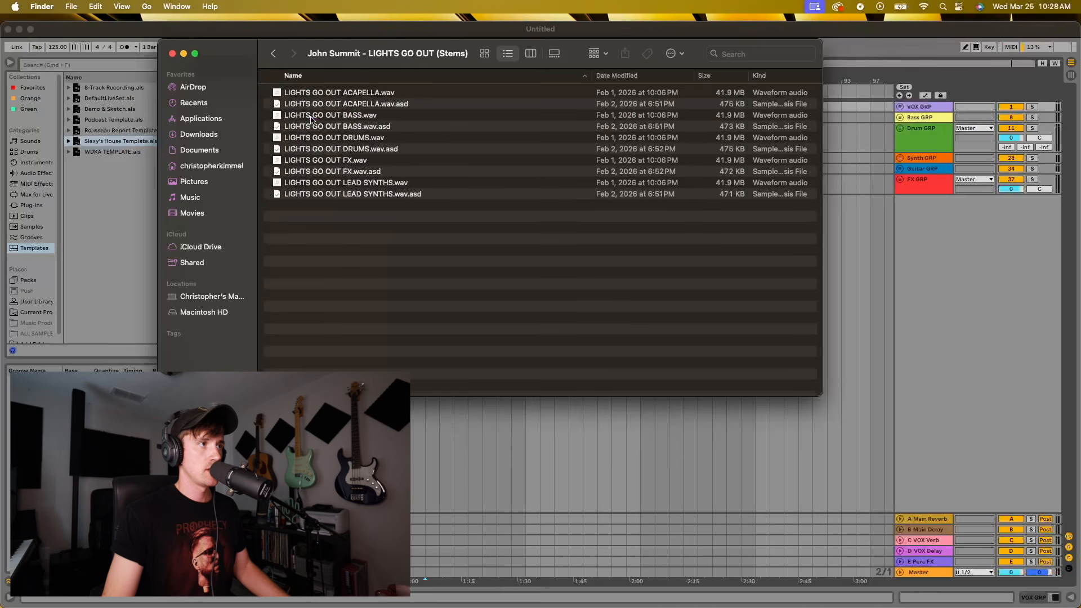
click(274, 53)
Switch to Chrome and close all the leftover browser tabs
mouse_move(594, 588)
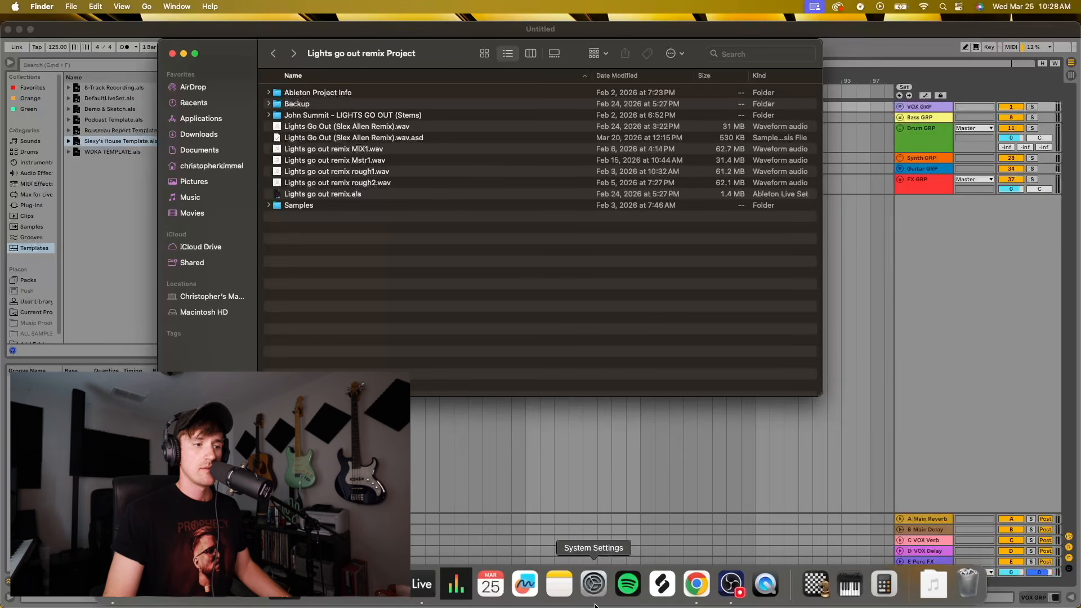
click(697, 585)
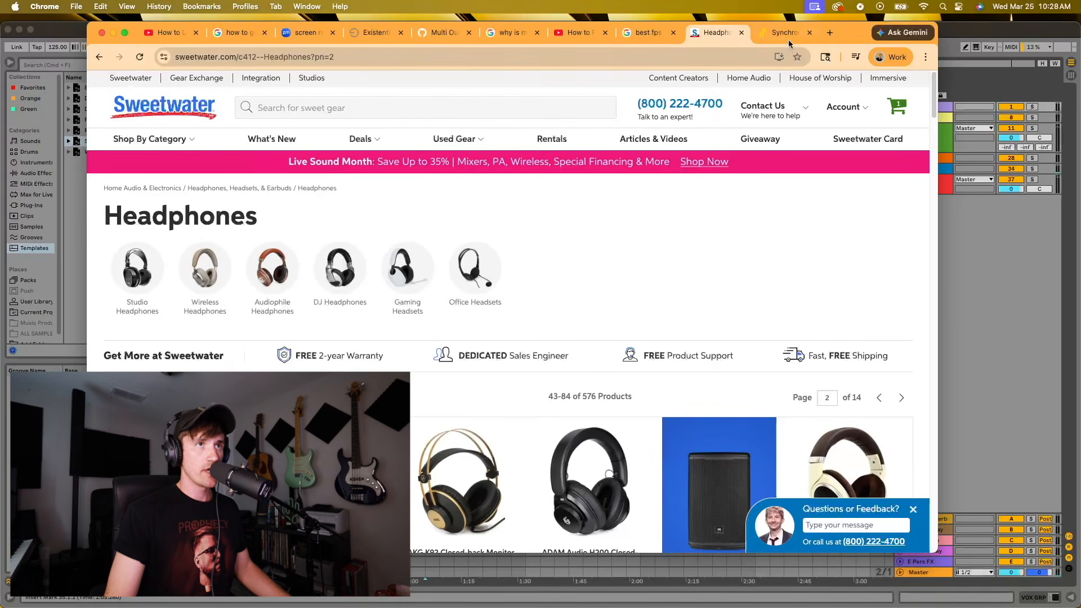
click(196, 32)
click(196, 32)
click(196, 33)
click(196, 32)
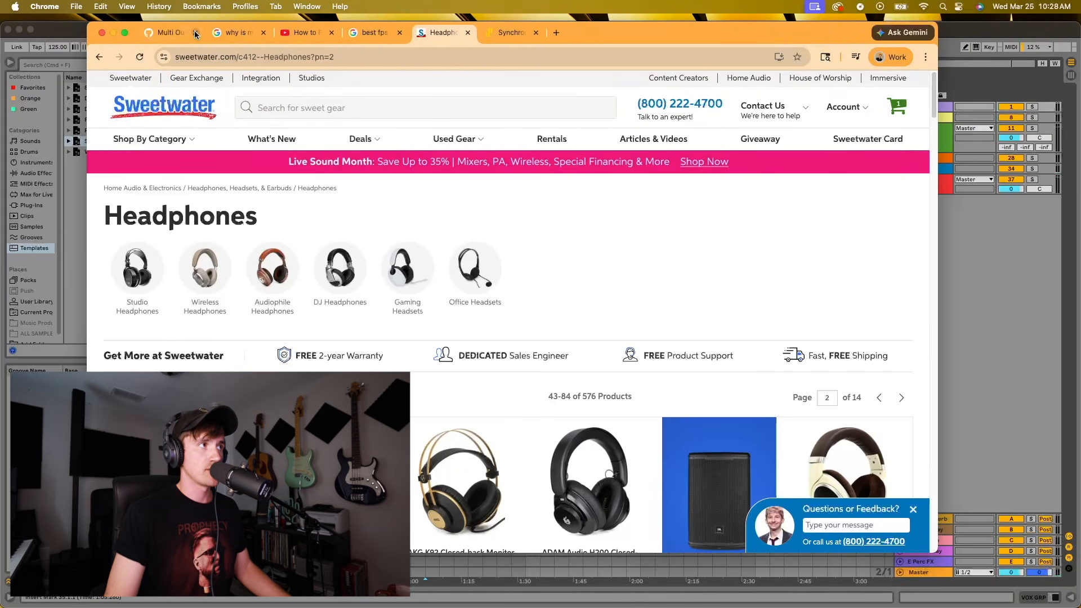
click(195, 33)
click(196, 33)
click(196, 33)
click(195, 32)
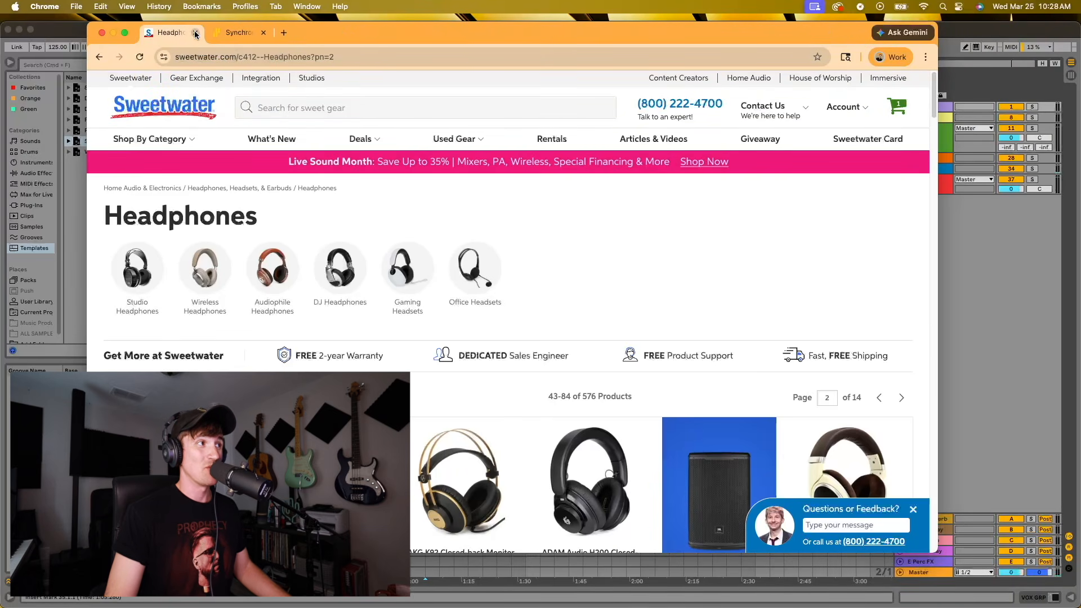
click(195, 32)
click(196, 33)
Reopen Chrome with the artist's work profile
mouse_move(555, 593)
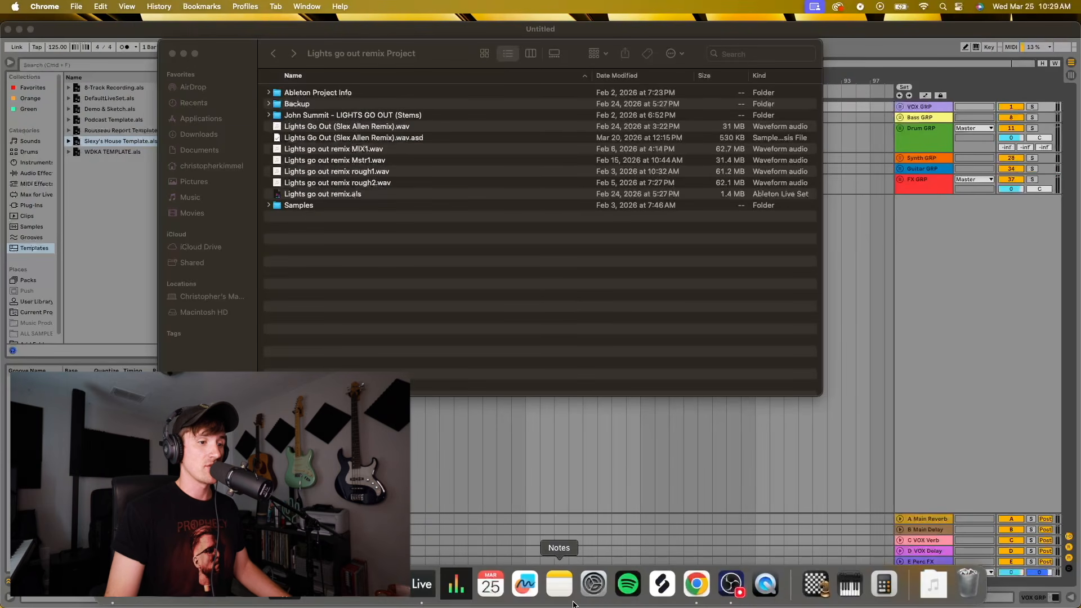
click(695, 587)
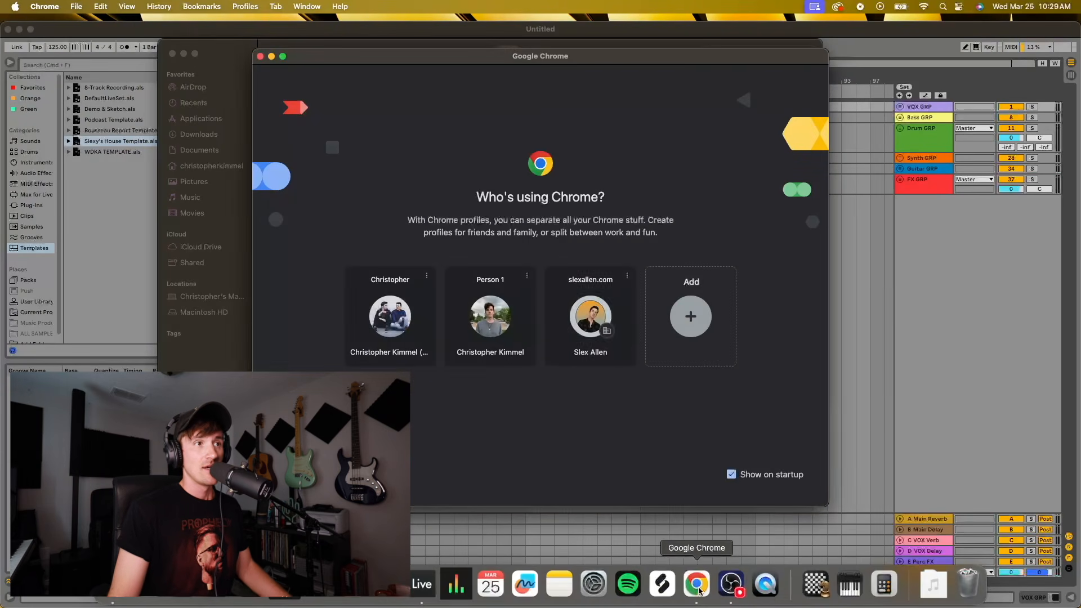
click(594, 313)
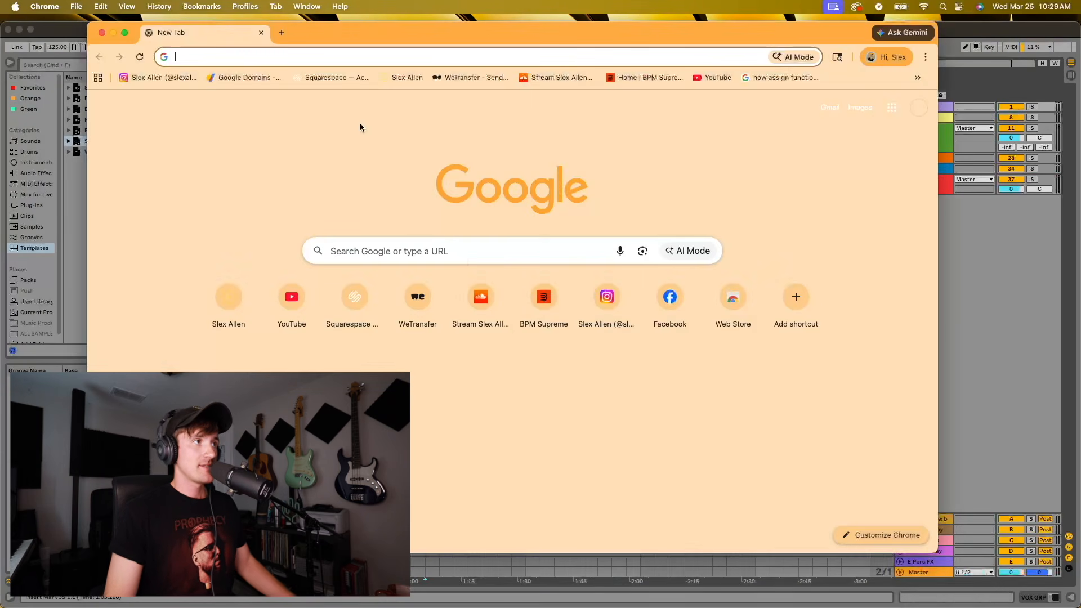
Search Google for "lights go out john summit tempo"
click(297, 57)
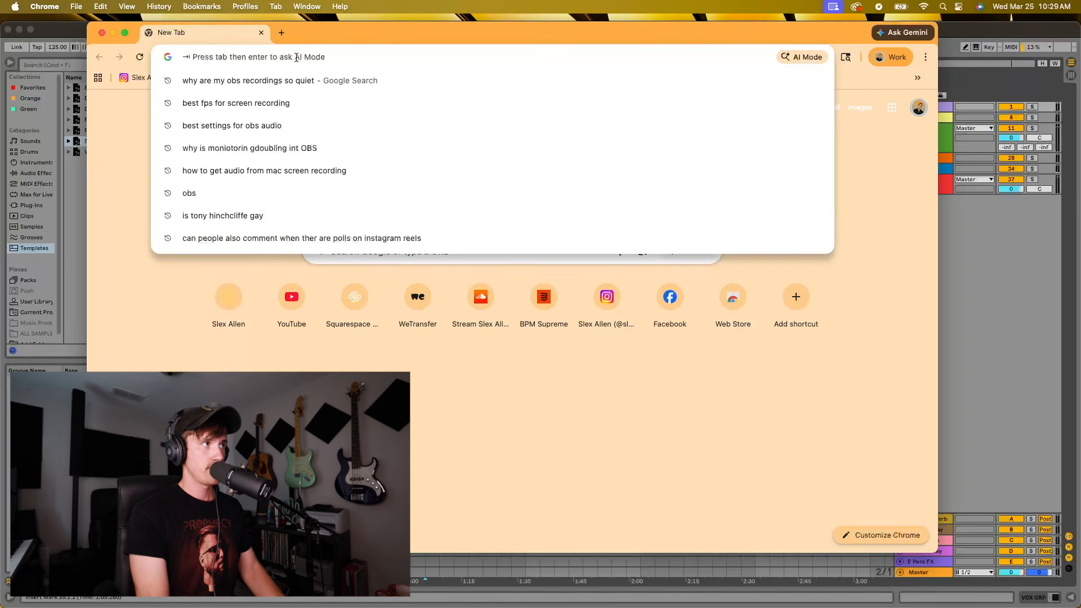
text(light)
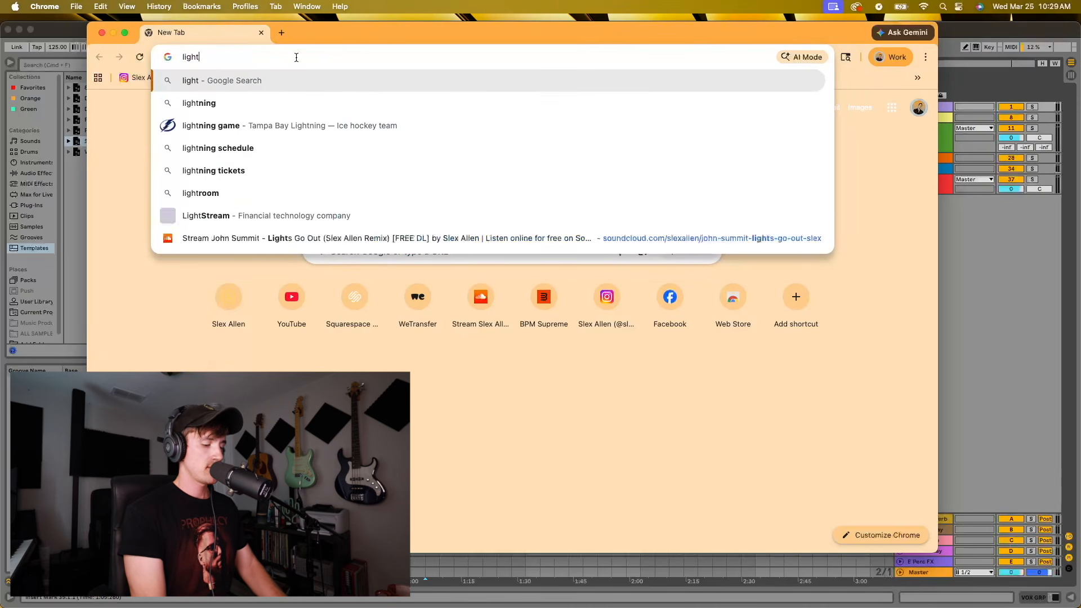
text(s go out )
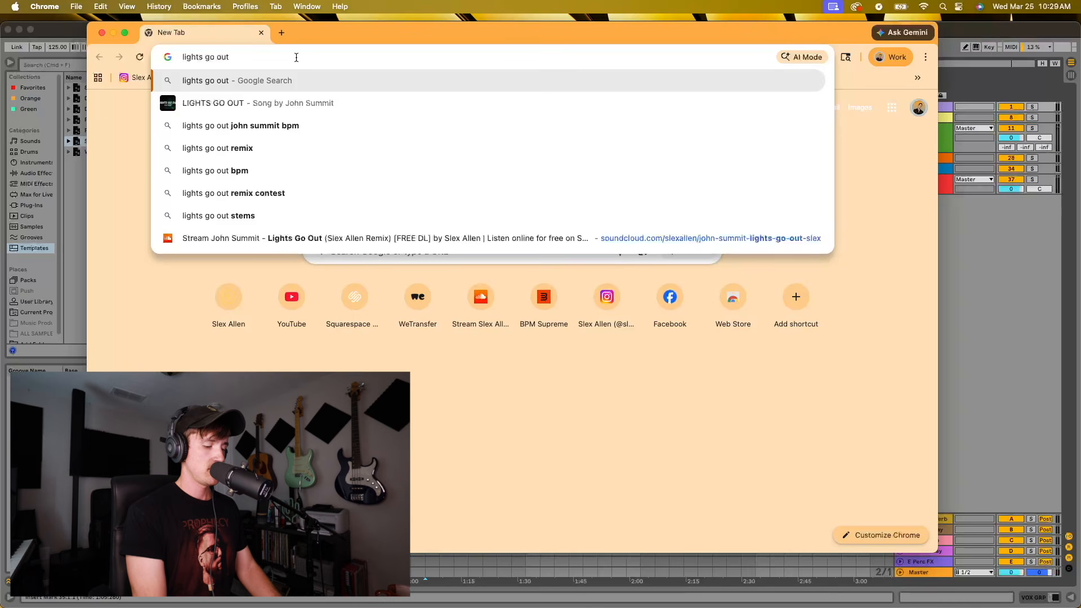
text(john summit)
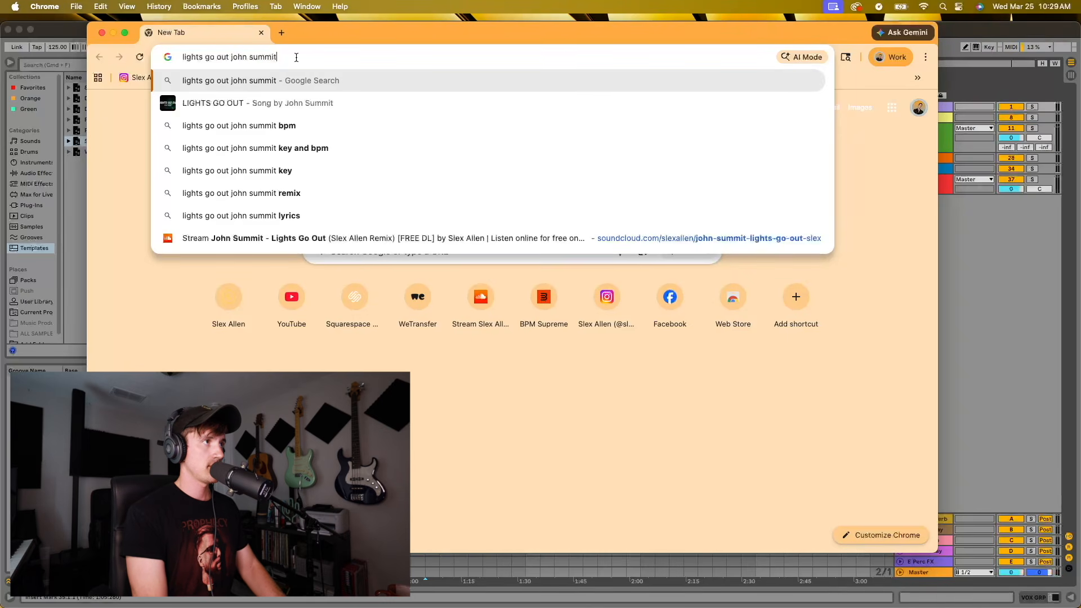
text( tempo)
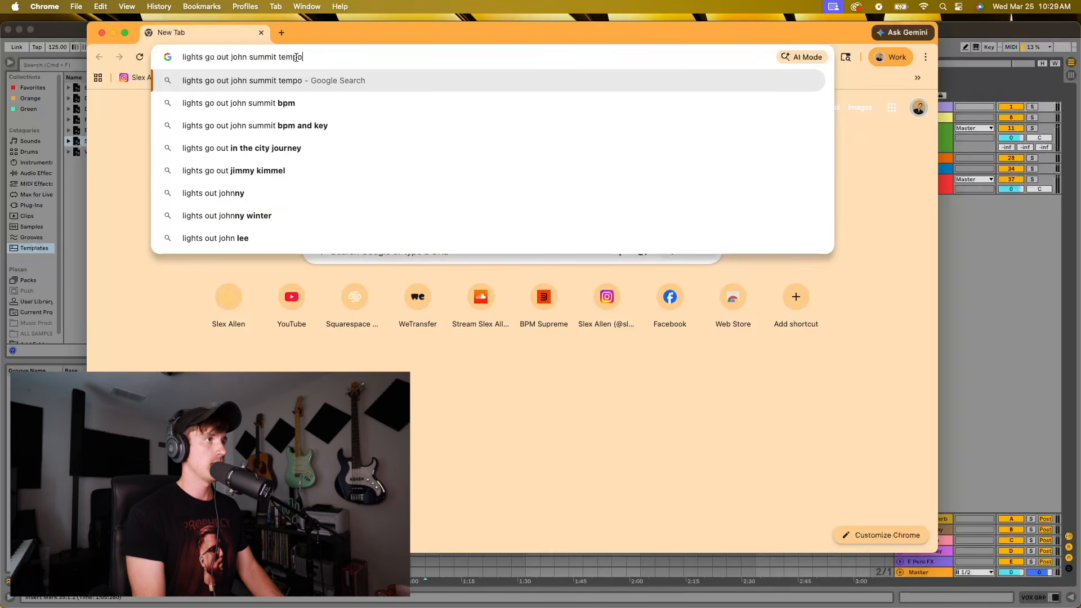
key(Return)
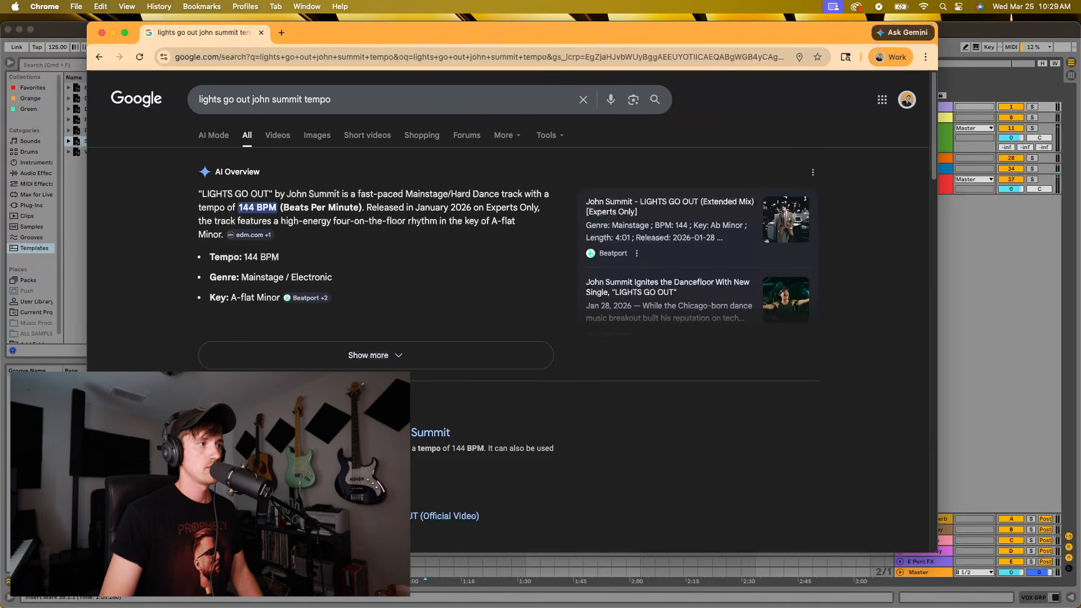
Open the SongBPM page for LIGHTS GO OUT by John Summit and check the song's key and tempo metrics
scroll(465, 437, down, 5)
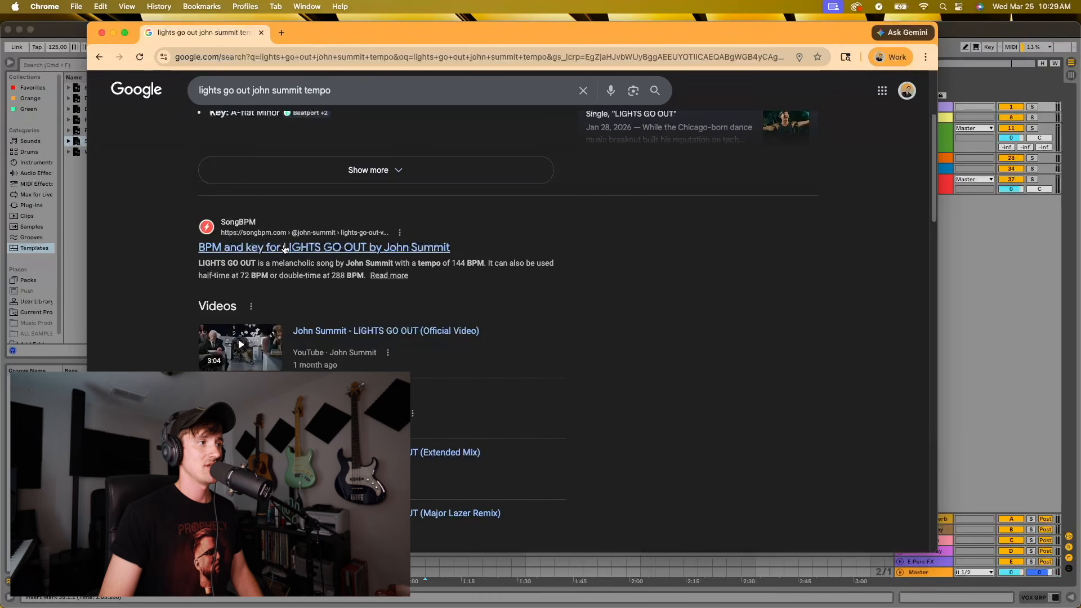
scroll(565, 394, down, 5)
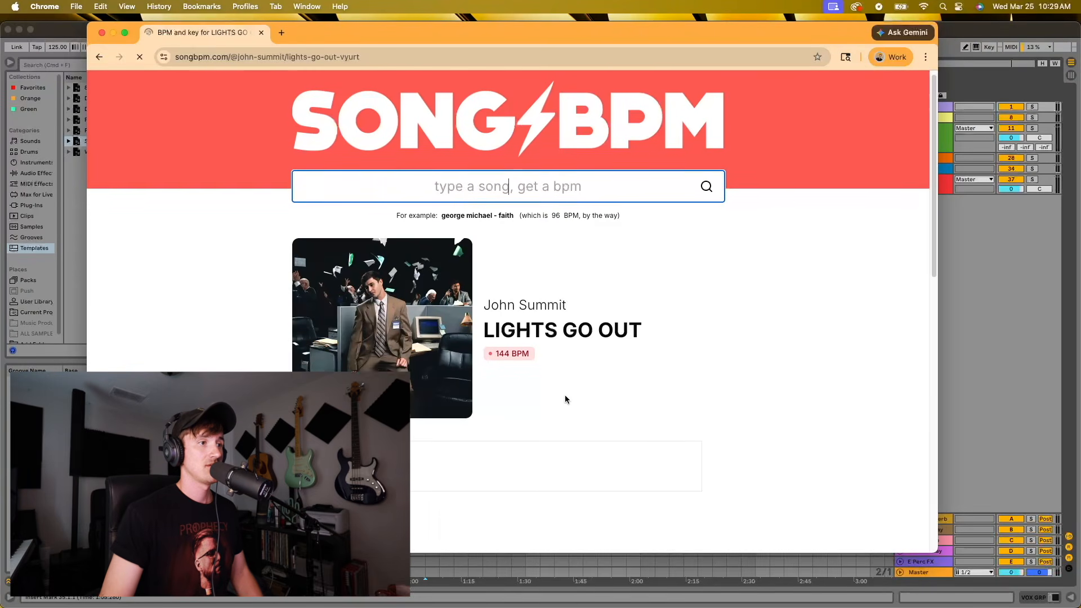
scroll(509, 309, down, 2)
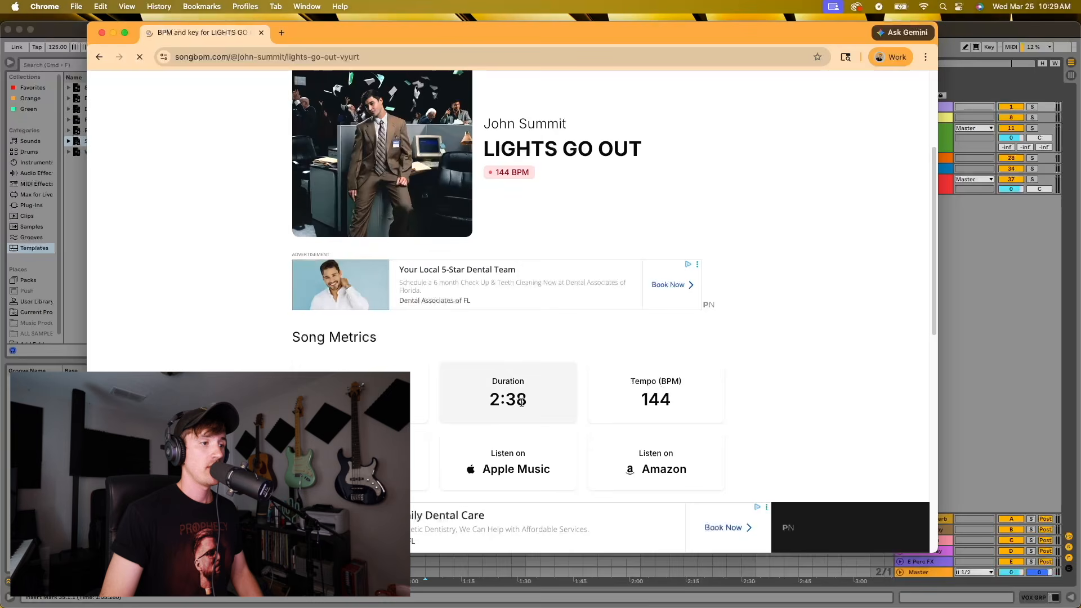
scroll(428, 346, down, 1)
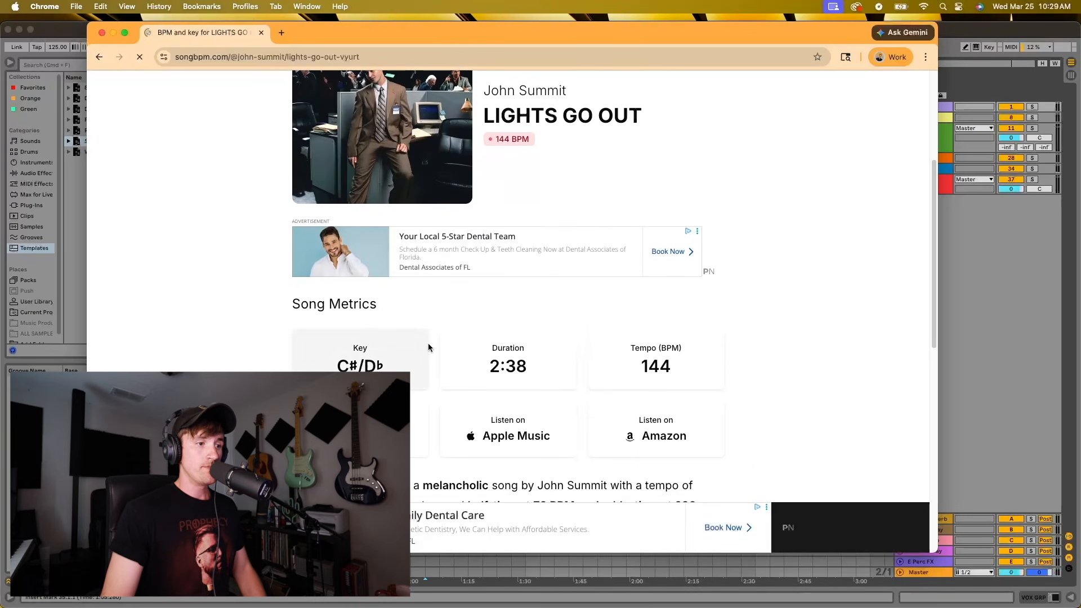
scroll(411, 355, down, 3)
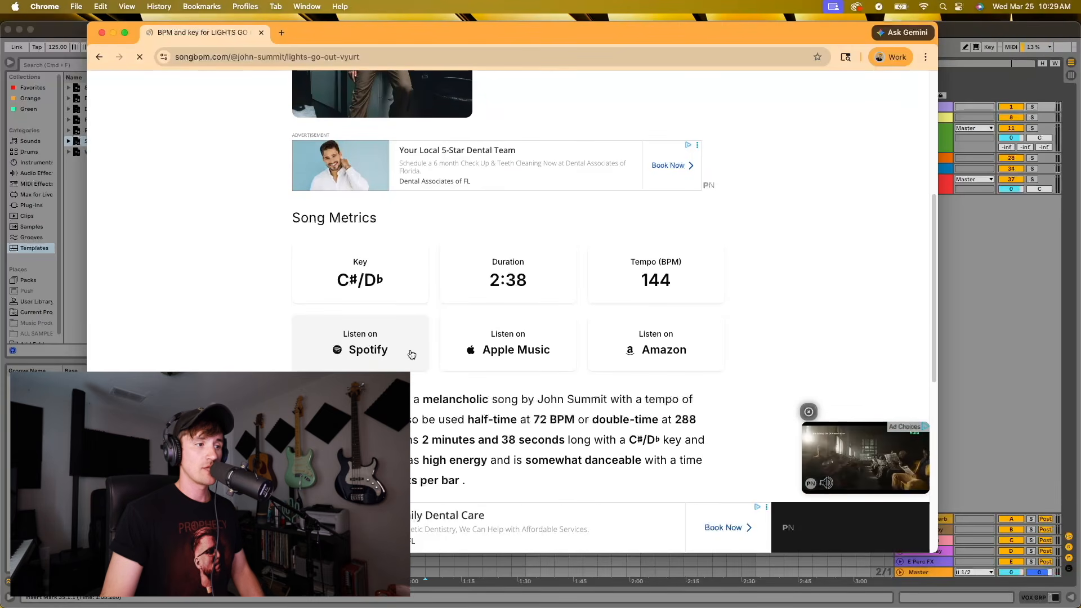
scroll(410, 354, down, 1)
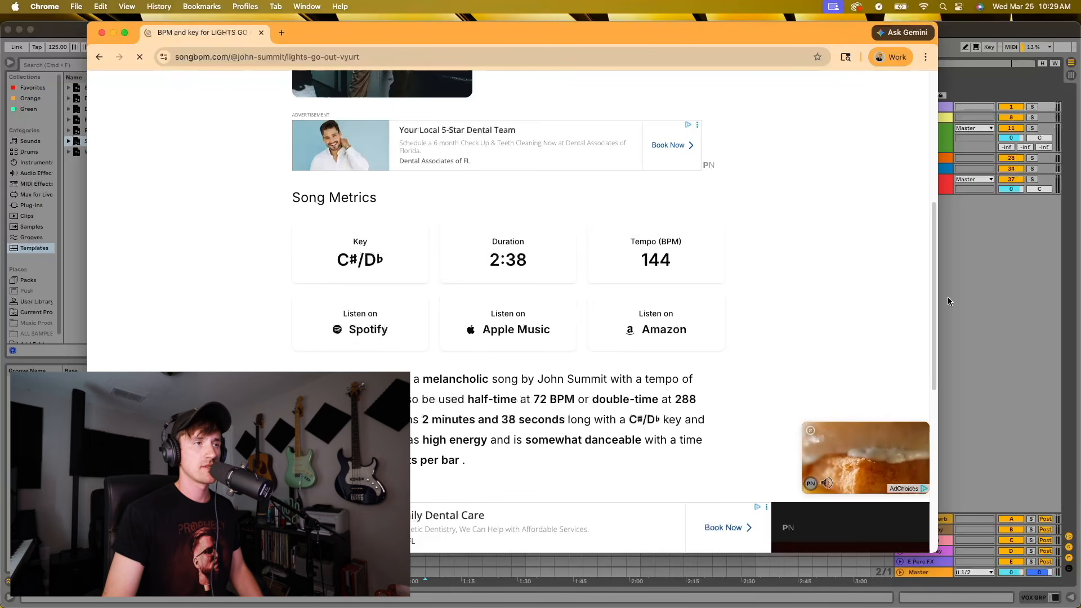
Return to Ableton Live and set the project tempo to 144 BPM
click(978, 310)
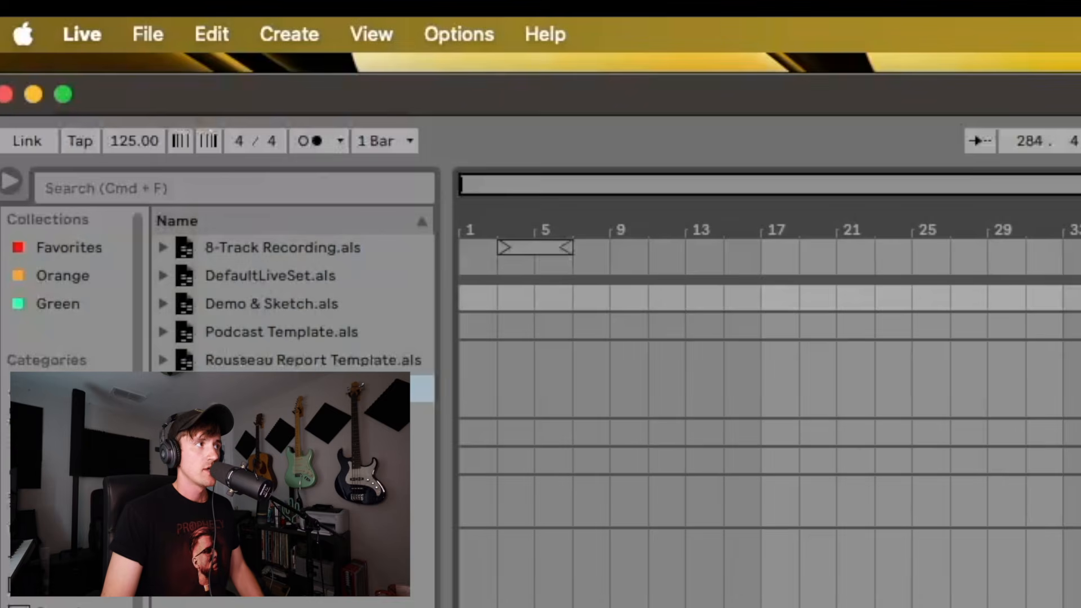
double_click(136, 143)
text(144)
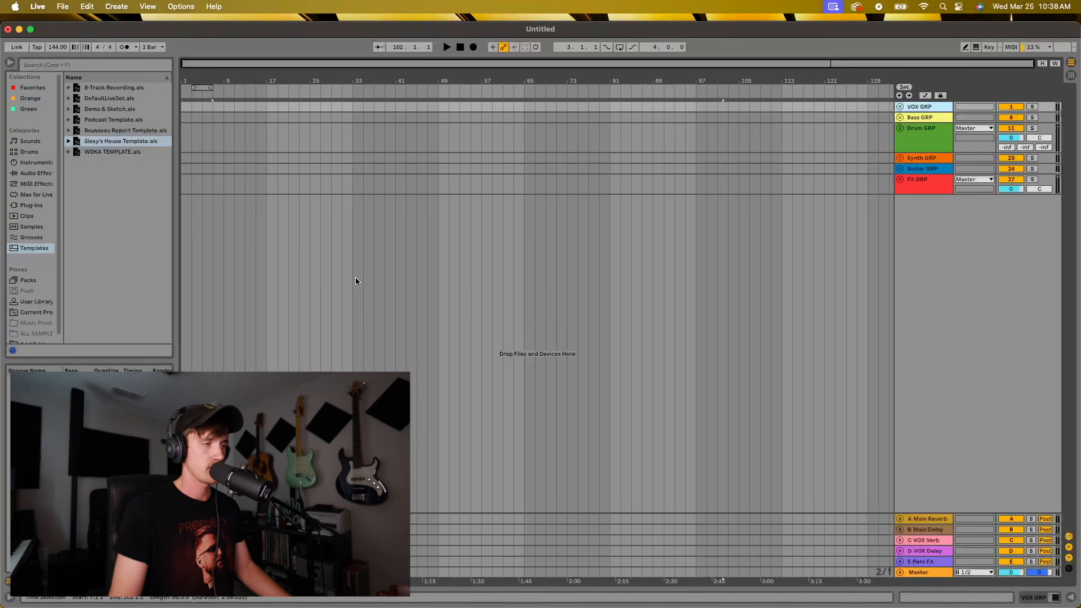
Switch to Finder and import the acapella, bass, drums, FX and lead synths WAV stems onto separate new audio tracks starting at bar 5
key(super+Tab)
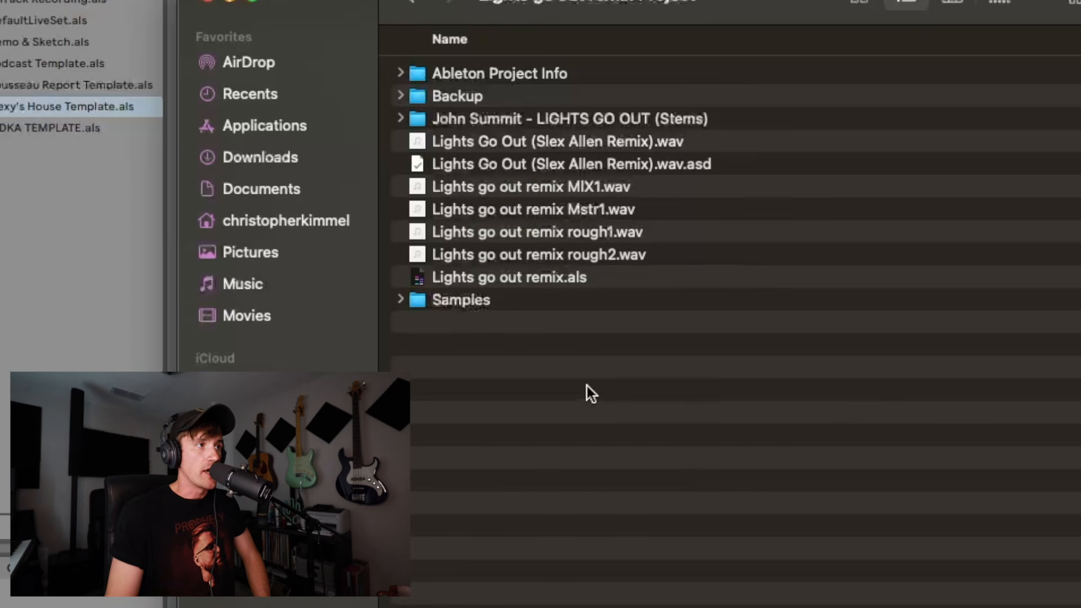
double_click(532, 116)
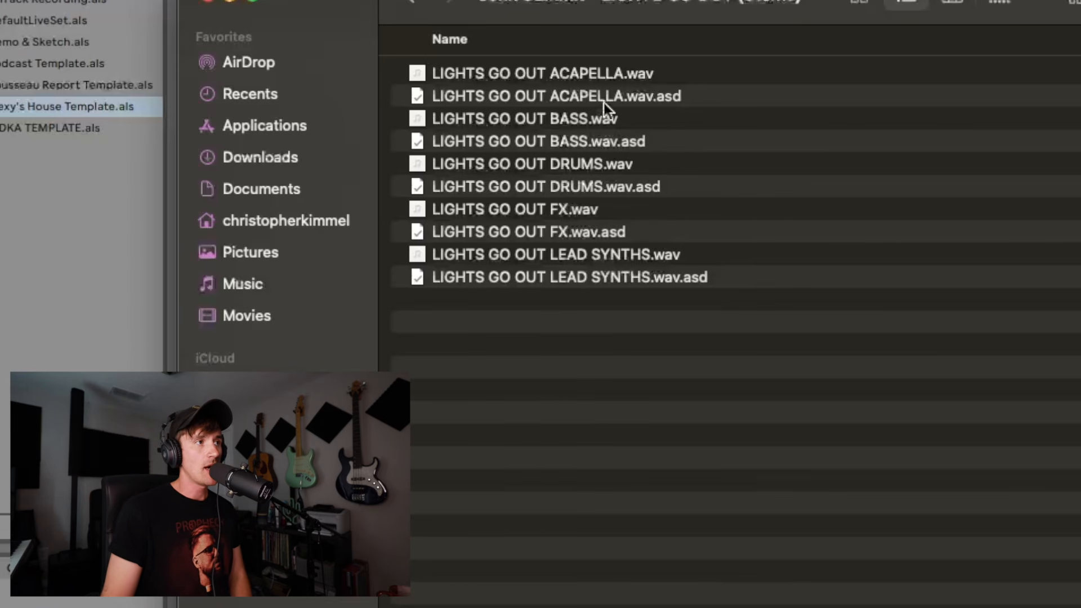
click(613, 73)
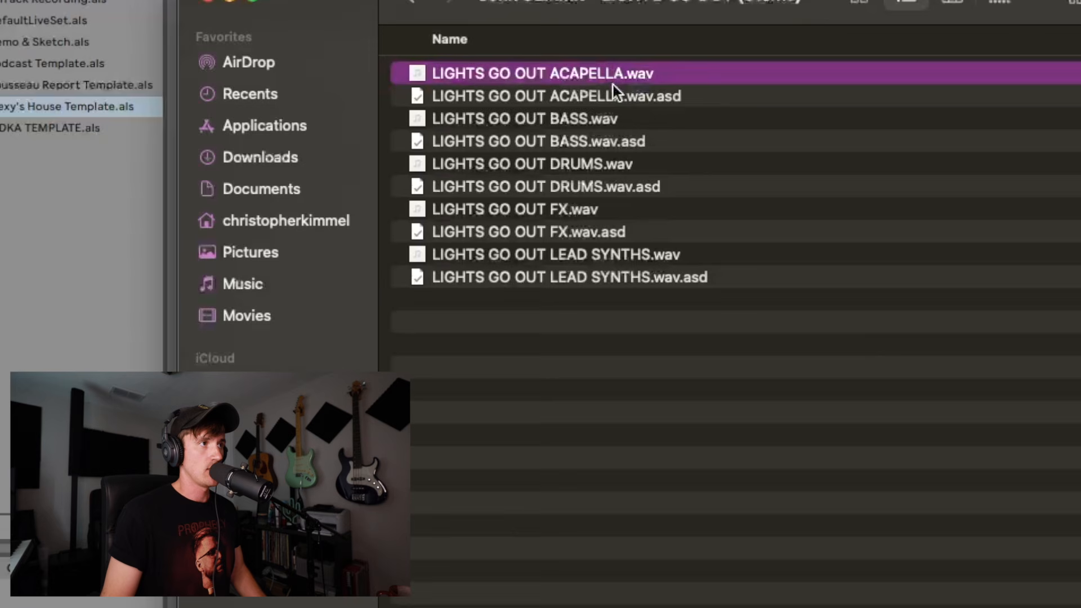
super+click(611, 120)
super+click(607, 164)
super+click(603, 208)
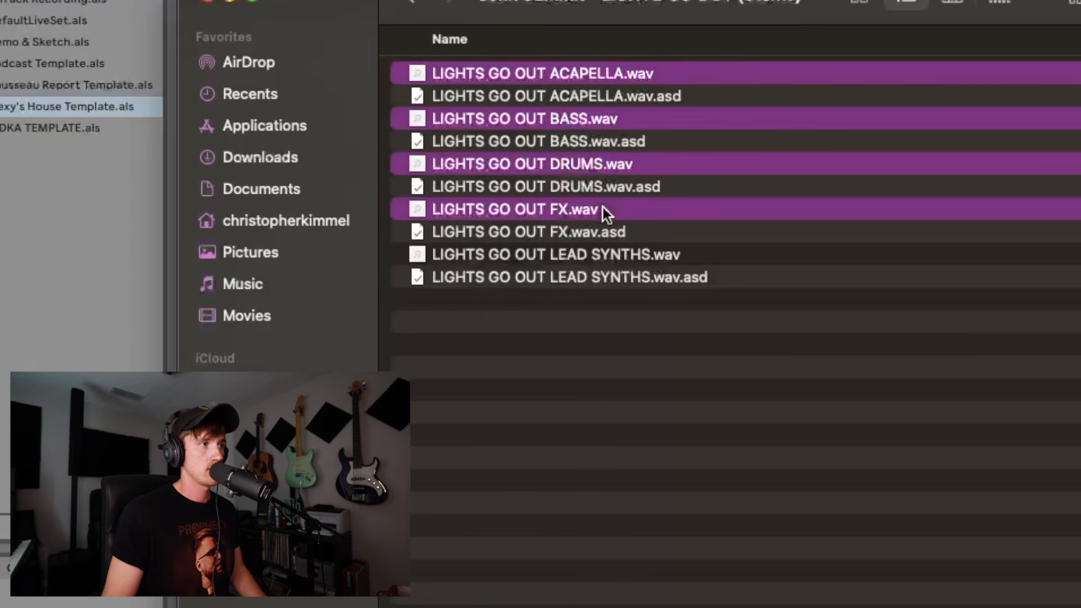
super+click(605, 256)
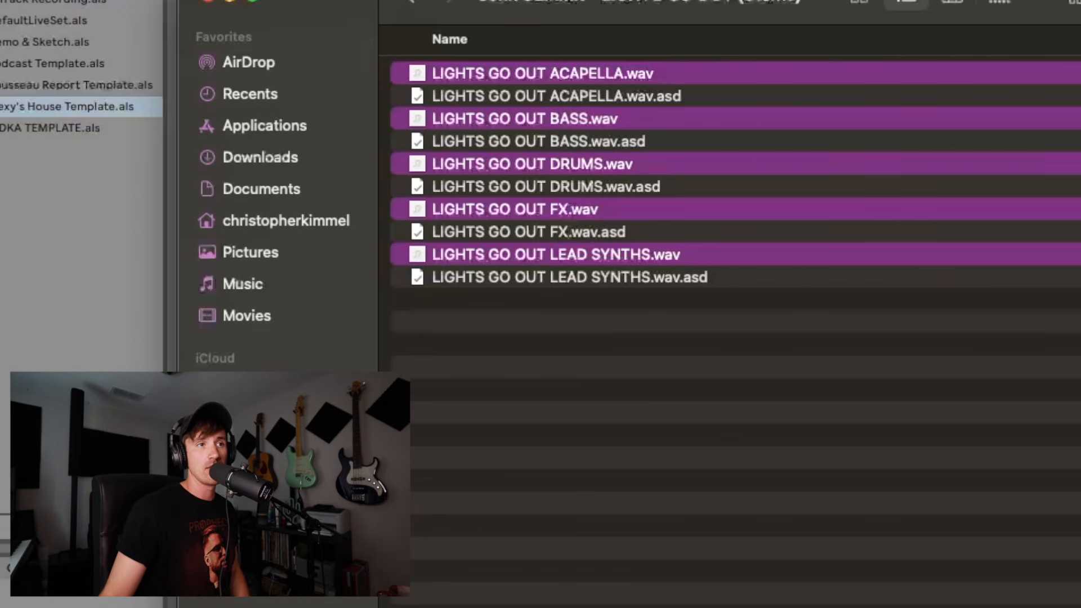
drag(834, 0, 1080, 0)
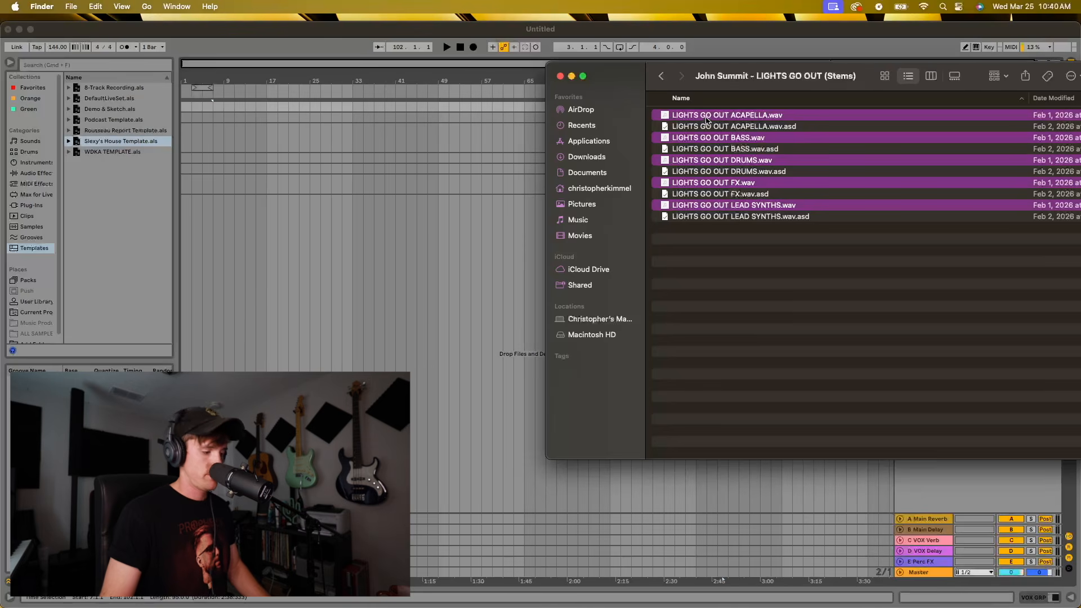
drag(707, 120, 204, 226)
key(super)
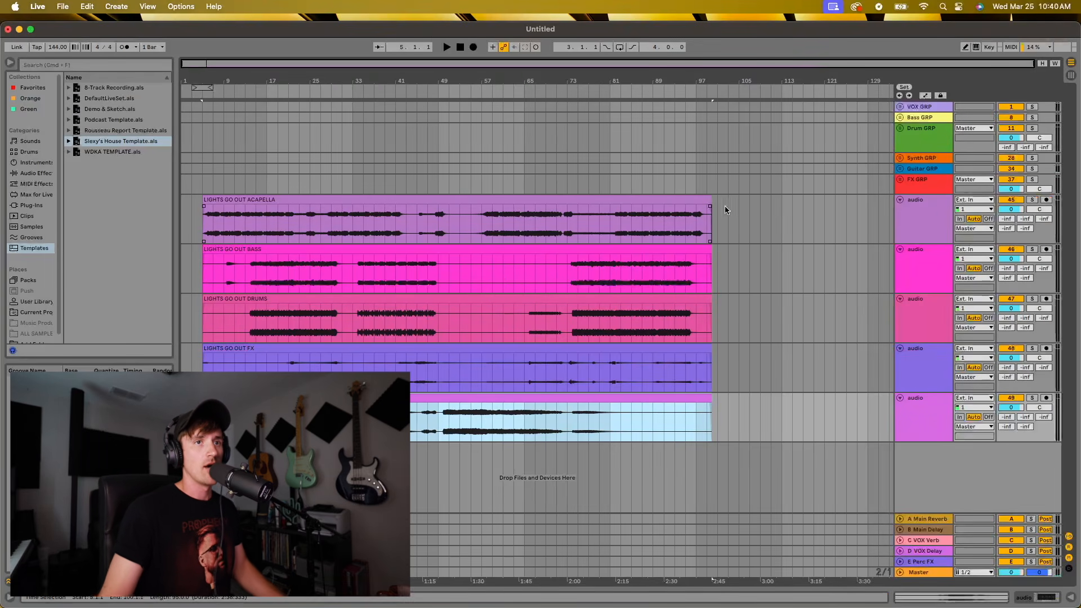
Group the five imported stem tracks and rename the group "OG Stems"
click(937, 206)
shift+click(928, 427)
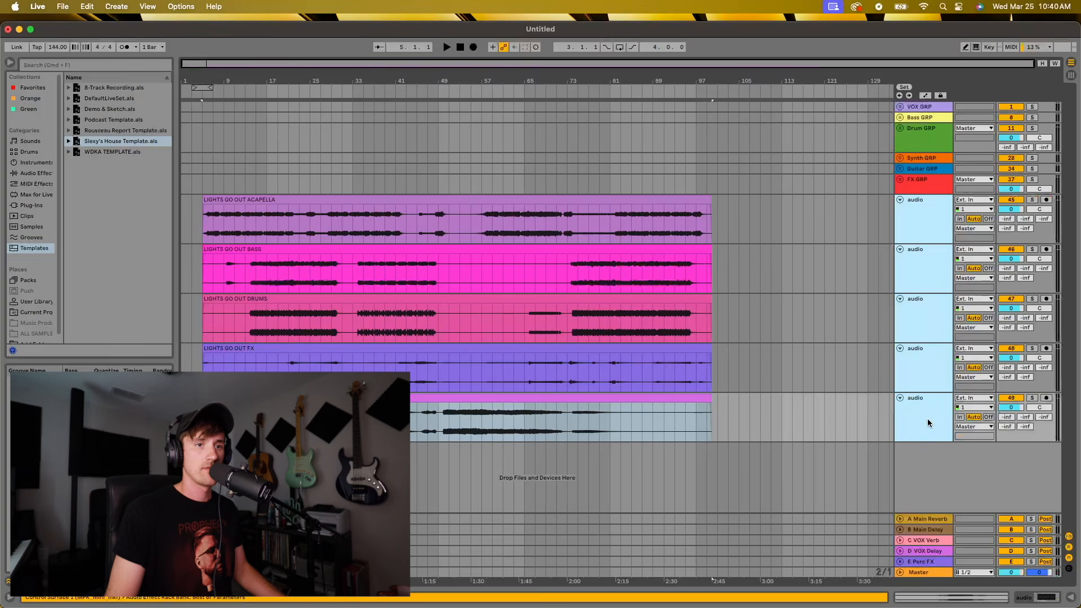
key(super+g)
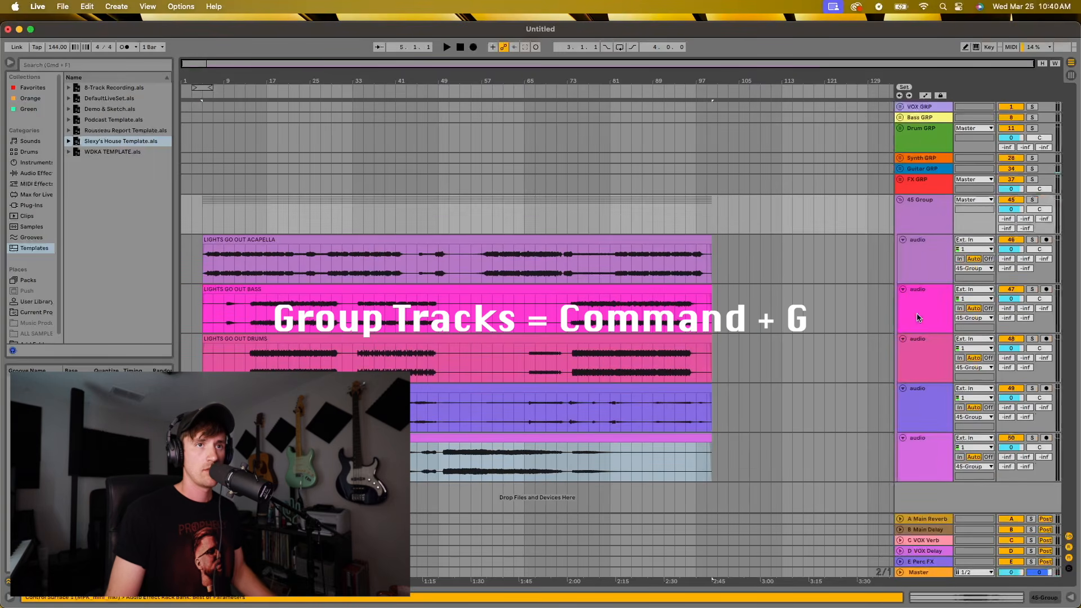
click(921, 225)
key(super+r)
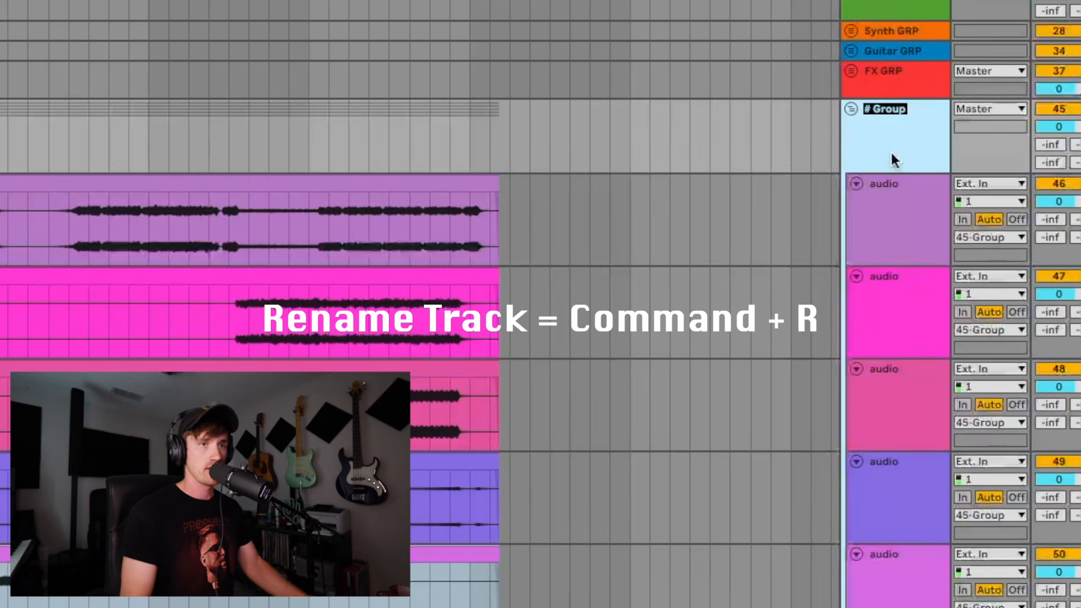
text(OG Ste)
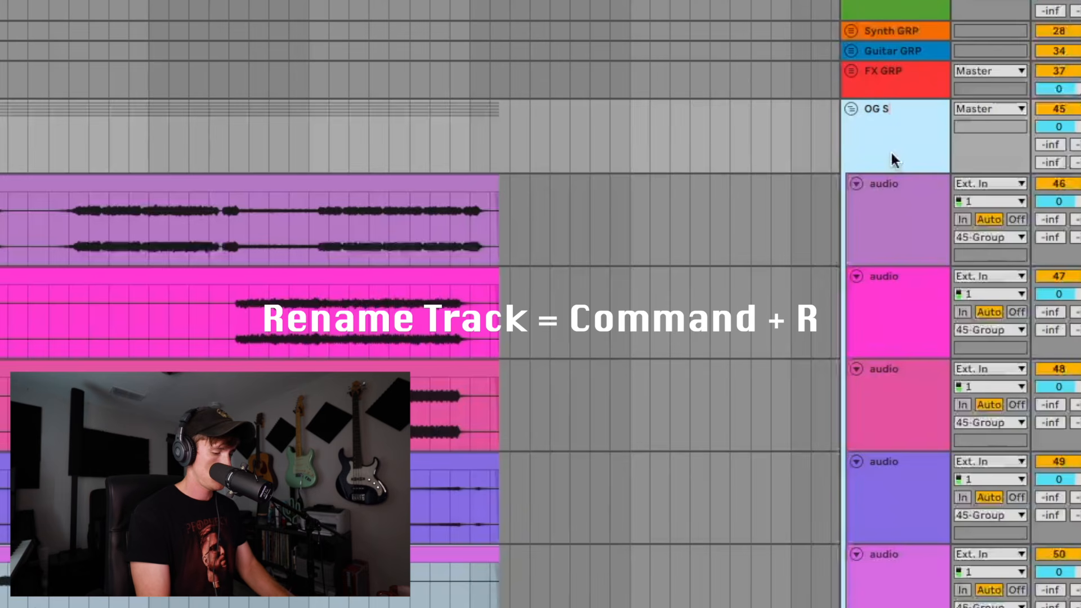
text(ms)
key(Return)
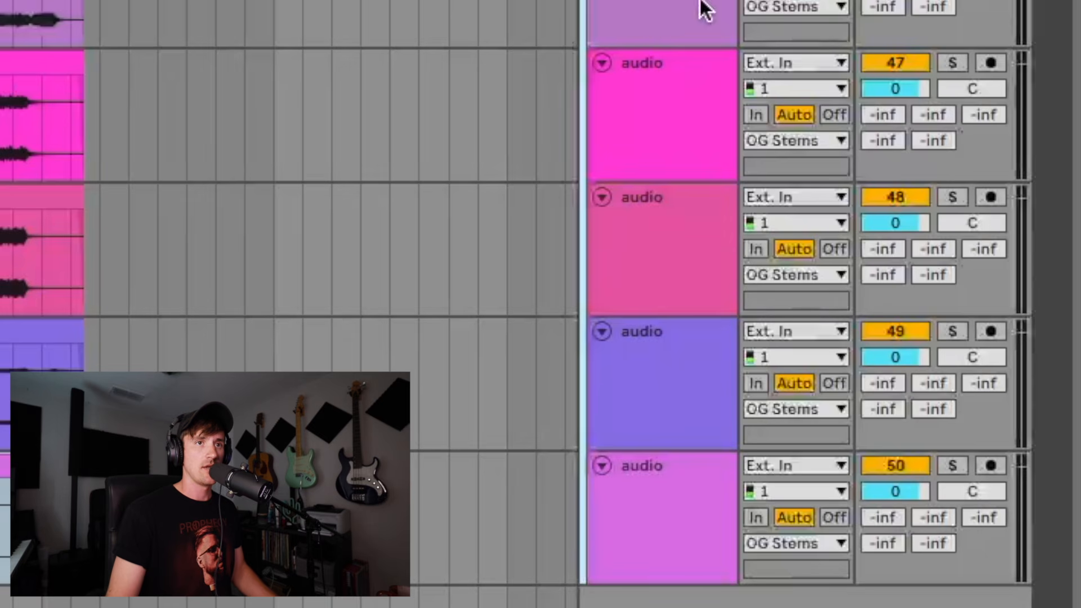
Colour the OG Stems group and its stem tracks hot pink and assign that colour to their clips
shift+click(669, 527)
right_click(669, 526)
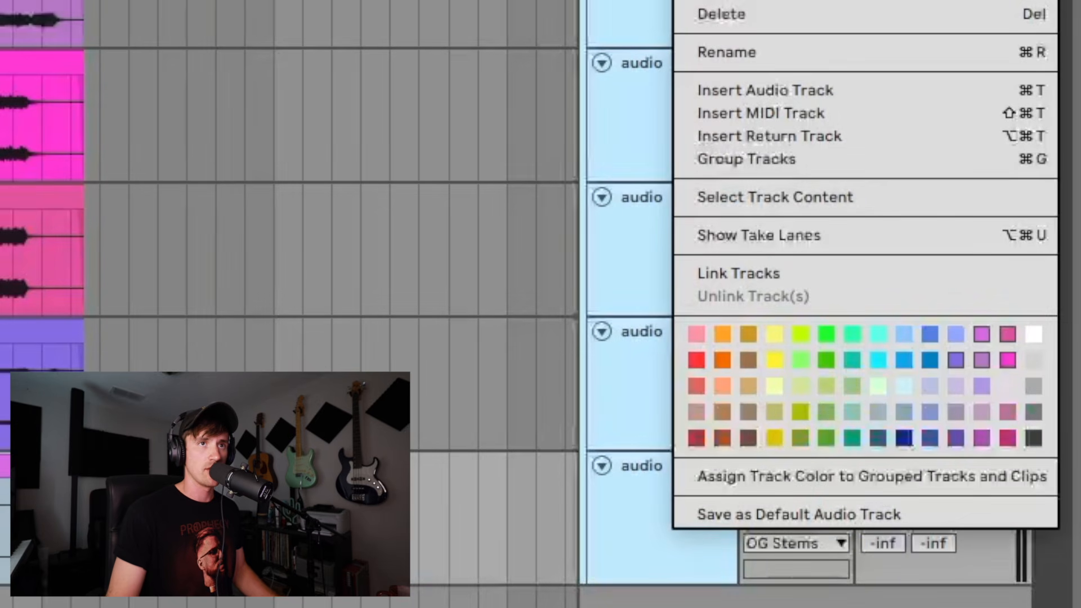
click(1008, 358)
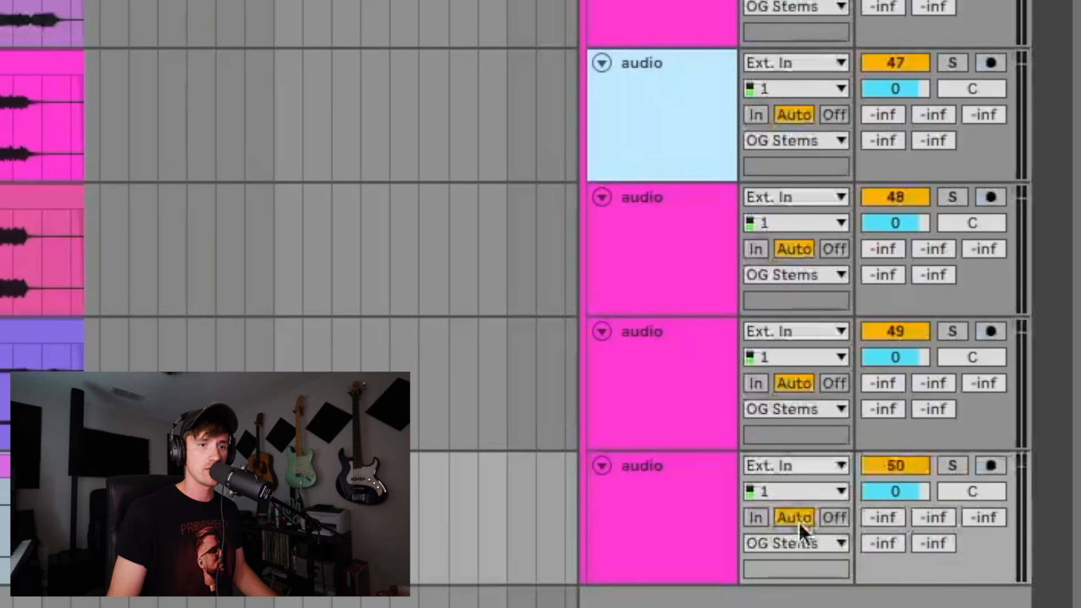
right_click(690, 498)
click(794, 414)
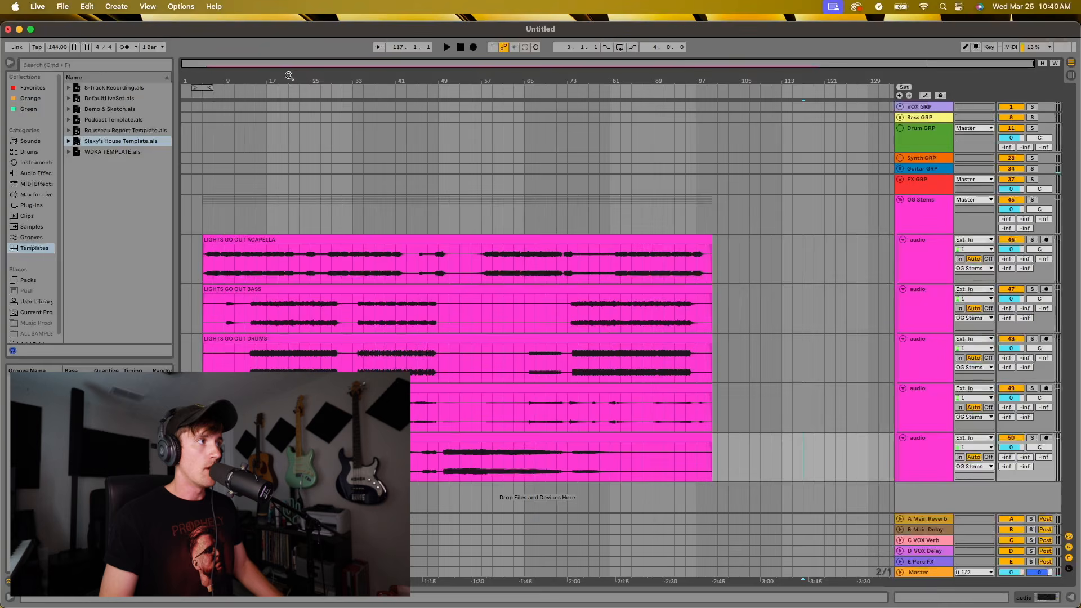
View the acapella clip's waveform and warp settings, and return to the arrangement
click(487, 273)
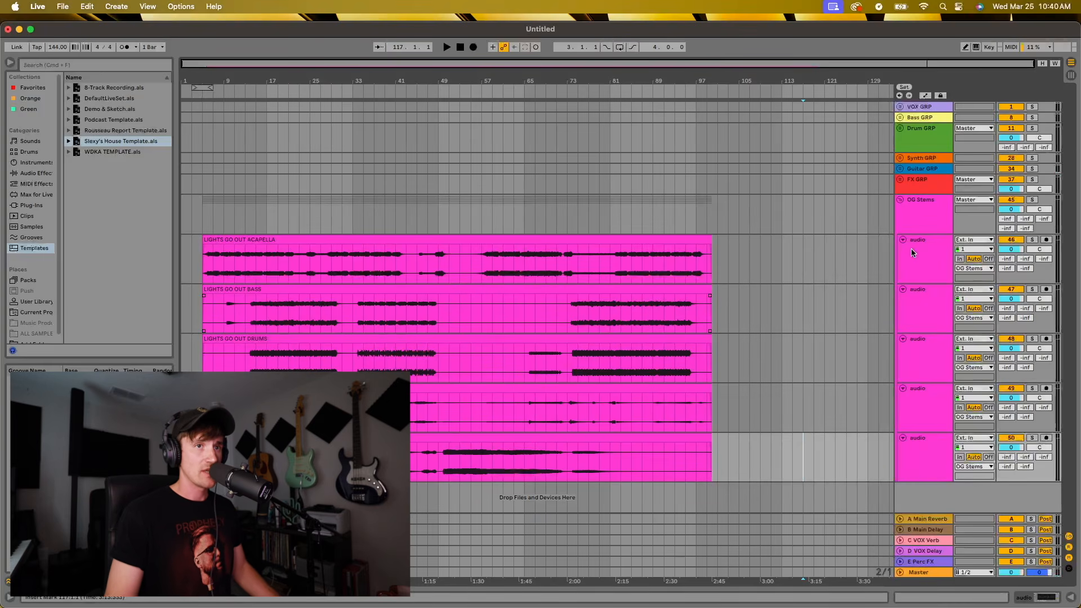
click(1070, 597)
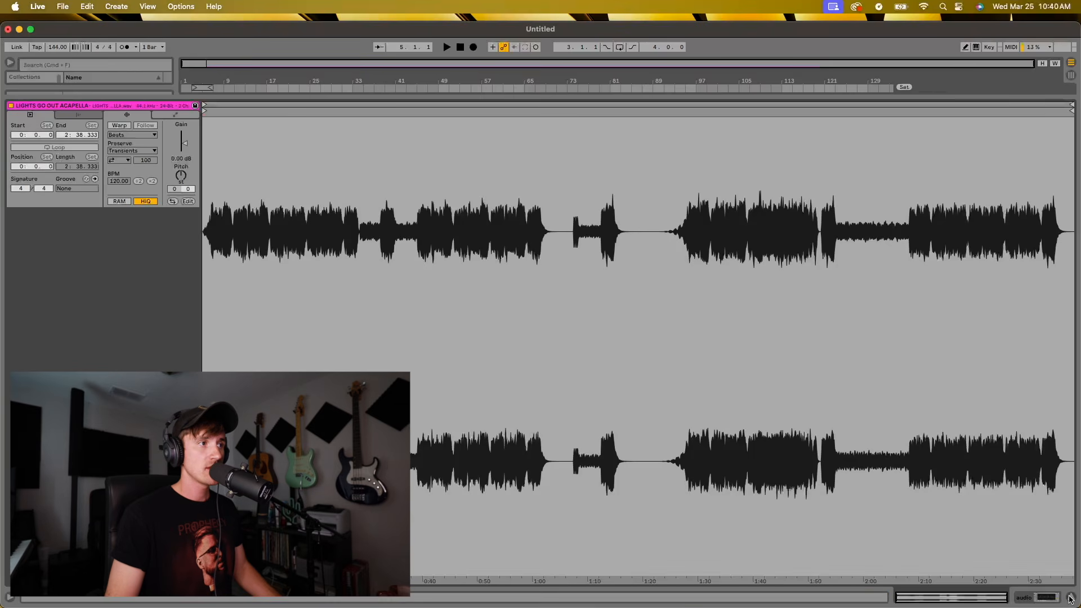
click(1070, 597)
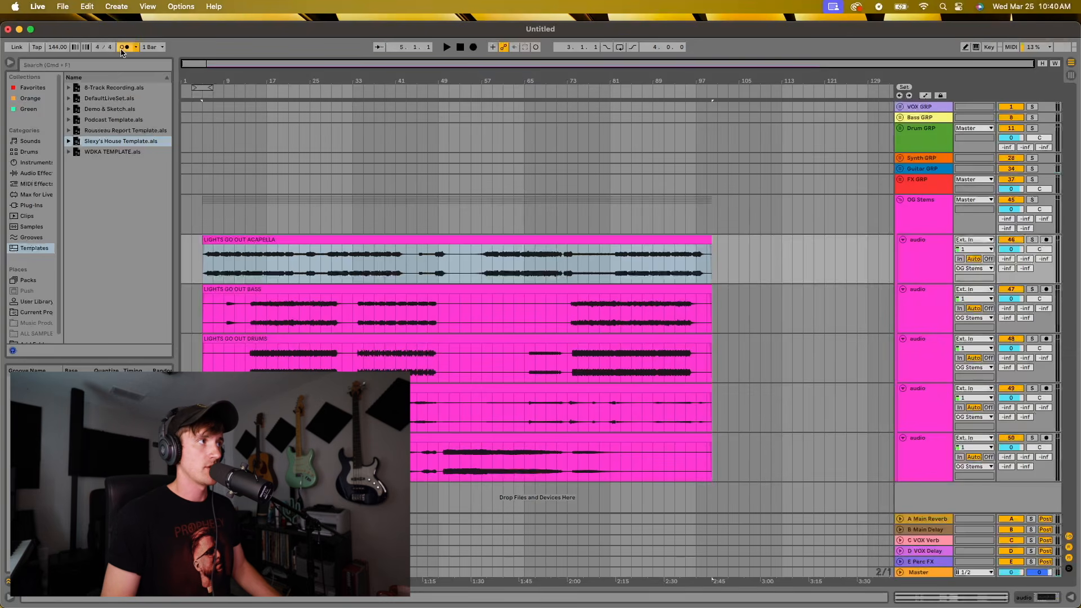
Play the stems with the metronome on from bar 5 and again from bar 82 to check their timing against the grid
click(200, 259)
key(space)
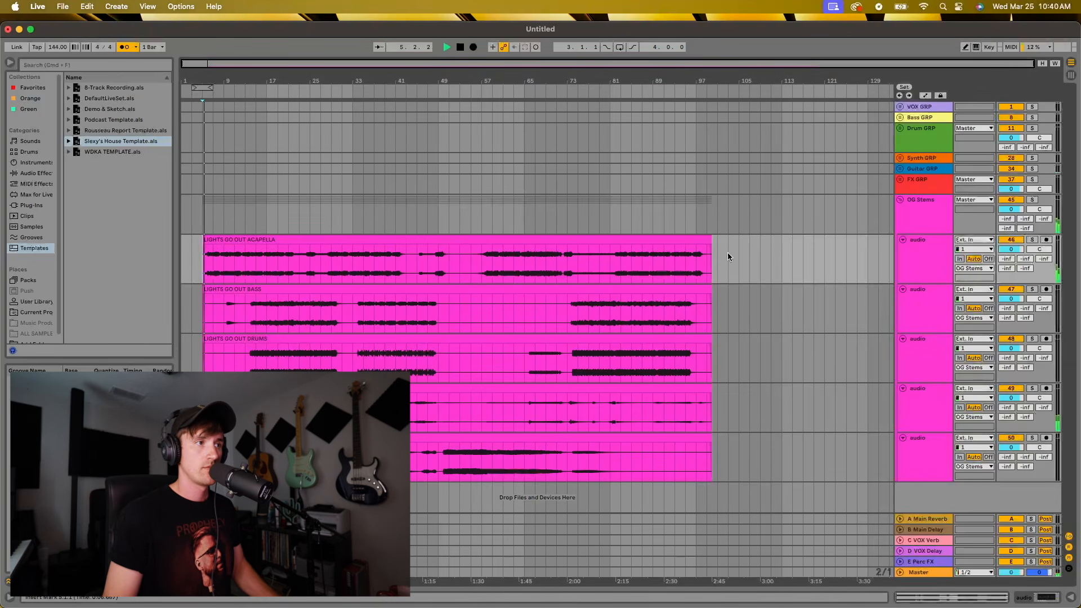
drag(298, 80, 298, 104)
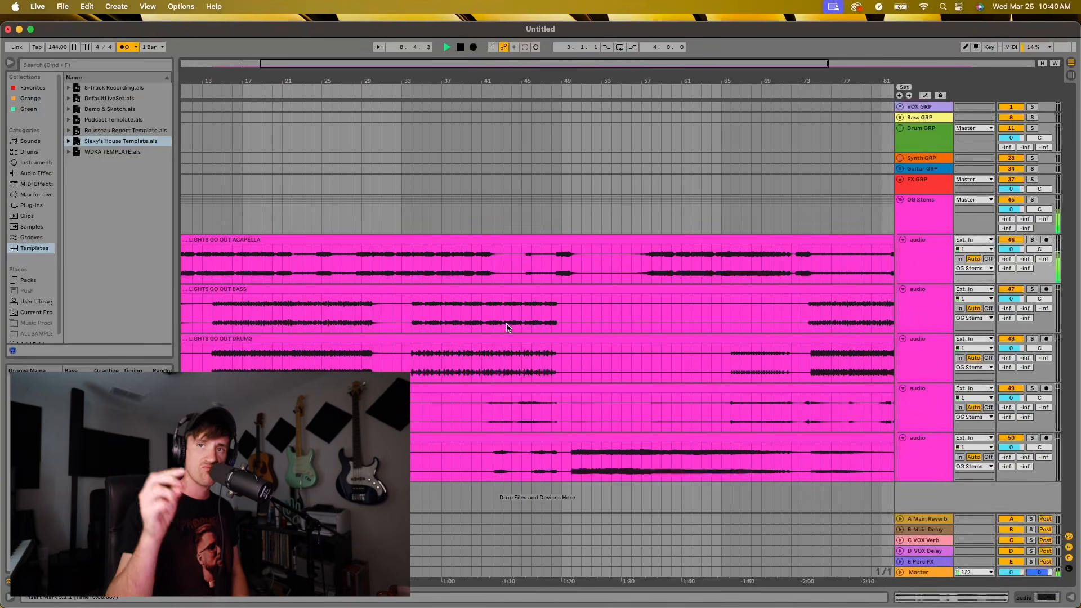
scroll(647, 332, right, 10)
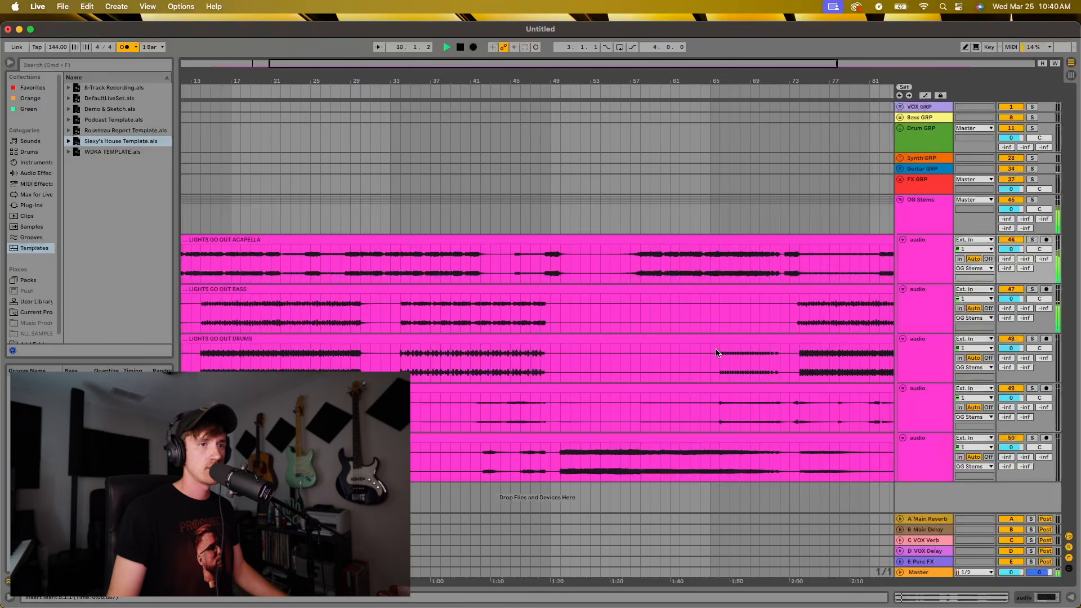
key(space)
click(654, 264)
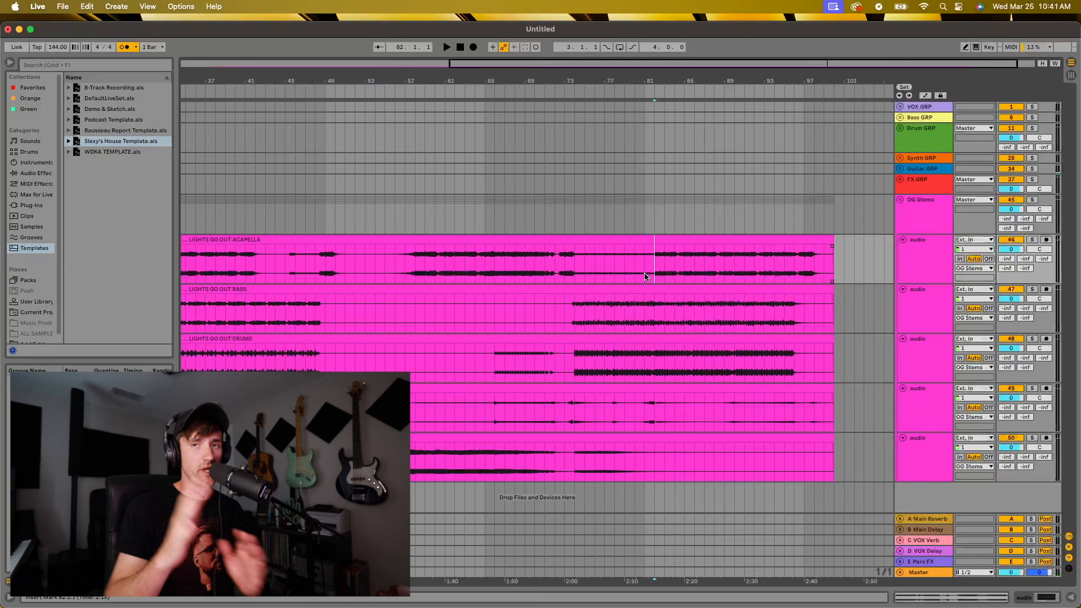
key(space)
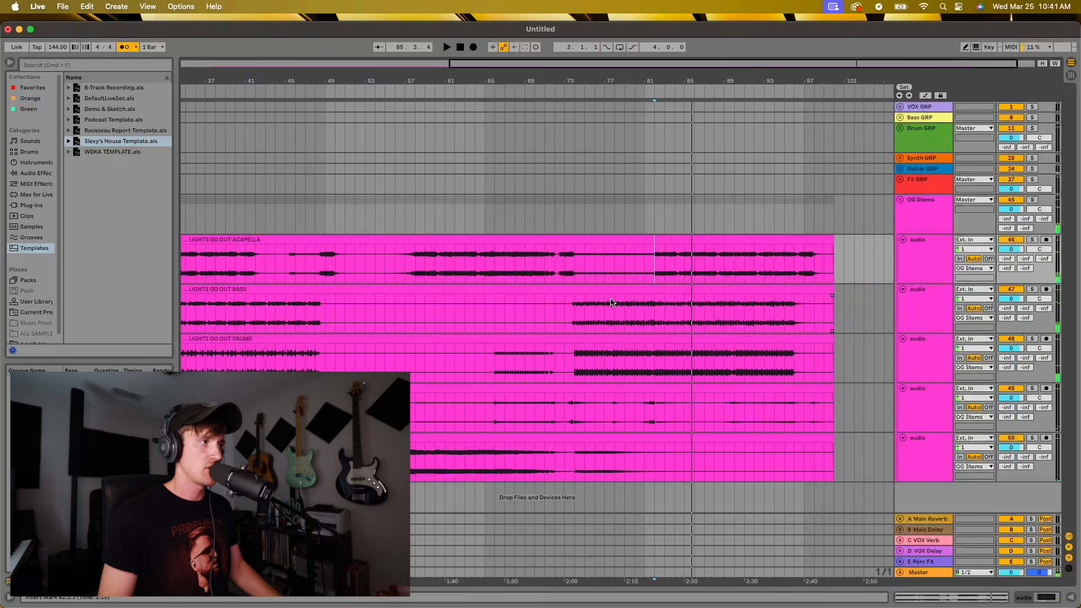
Open the LIGHTS GO OUT ACAPELLA clip in the sample editor and set its warp mode to Complex Pro
scroll(471, 340, left, 10)
scroll(433, 354, left, 2)
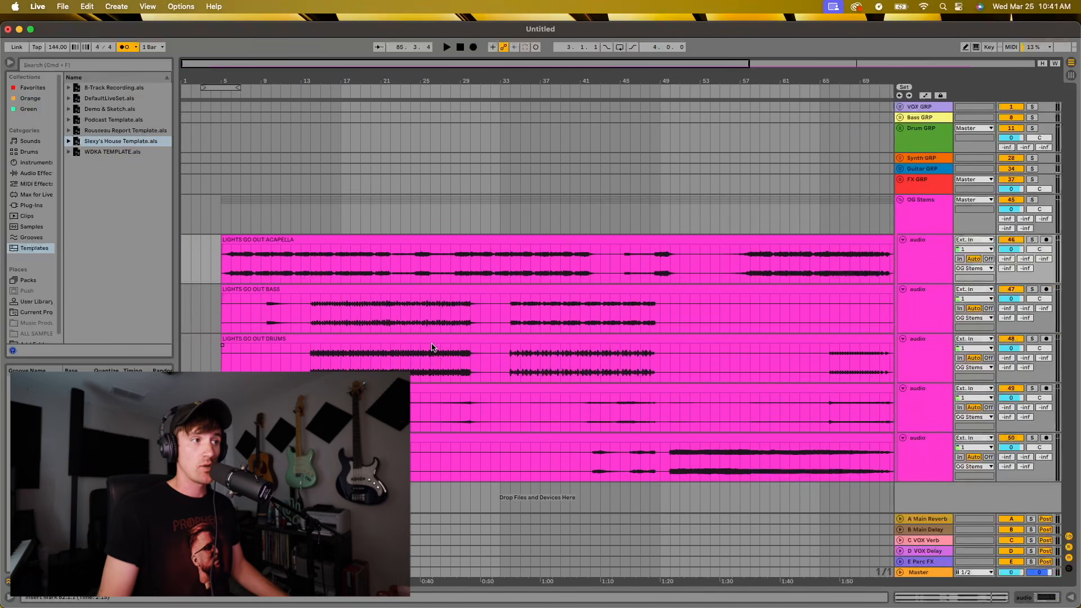
double_click(288, 237)
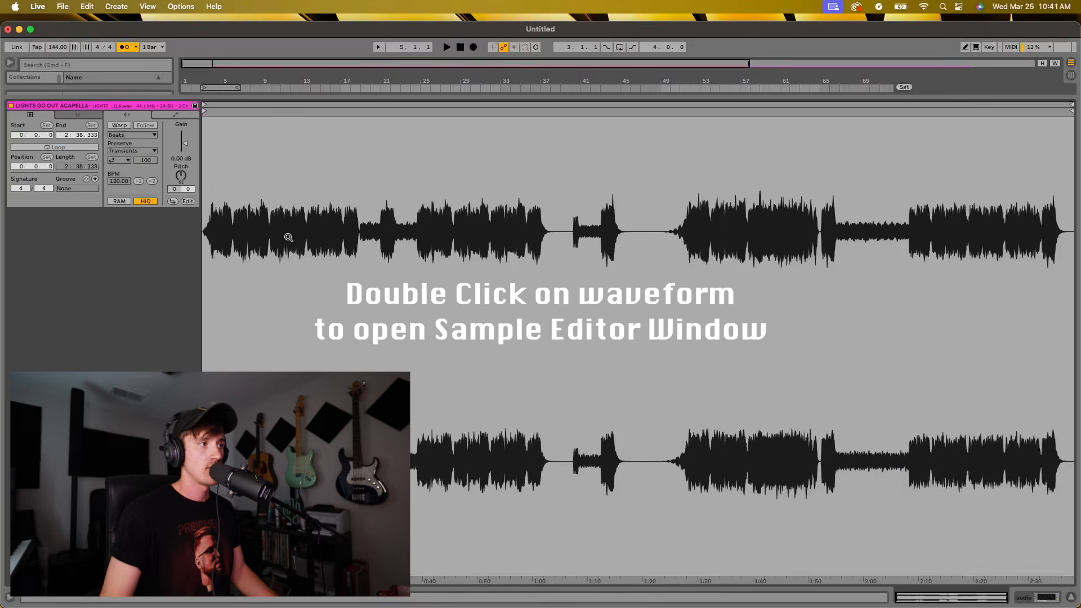
click(121, 134)
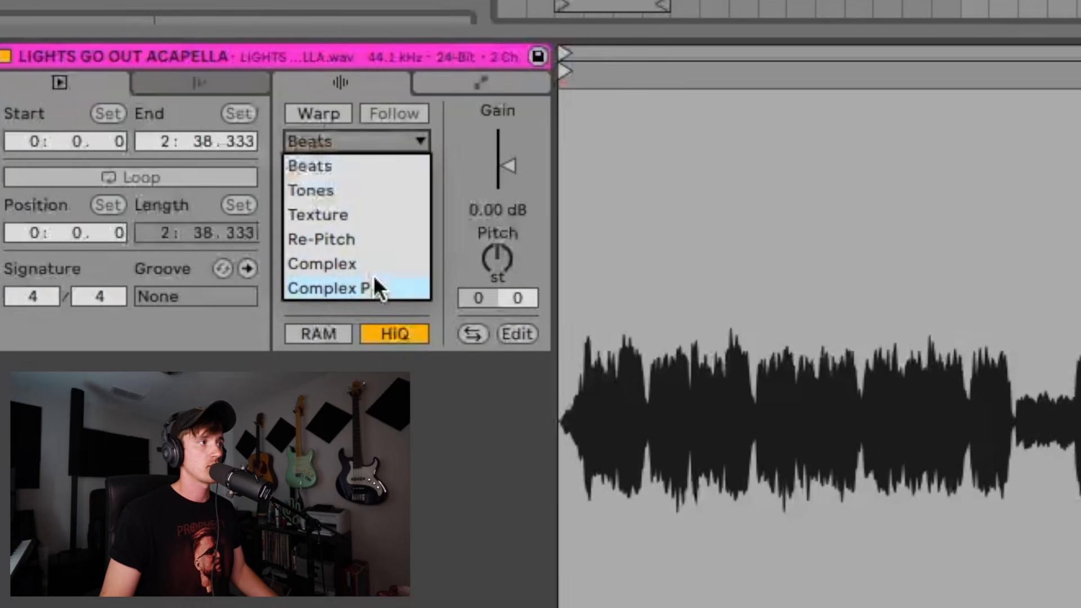
click(151, 184)
click(308, 108)
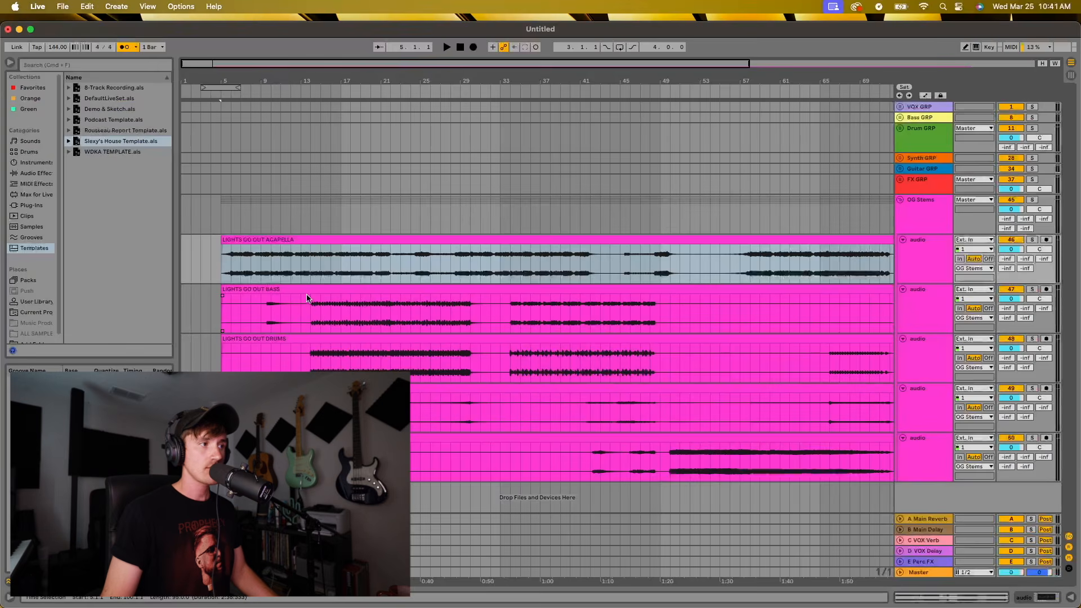
Turn on warping for the LIGHTS GO OUT BASS clip with the Complex Pro warp mode
double_click(310, 290)
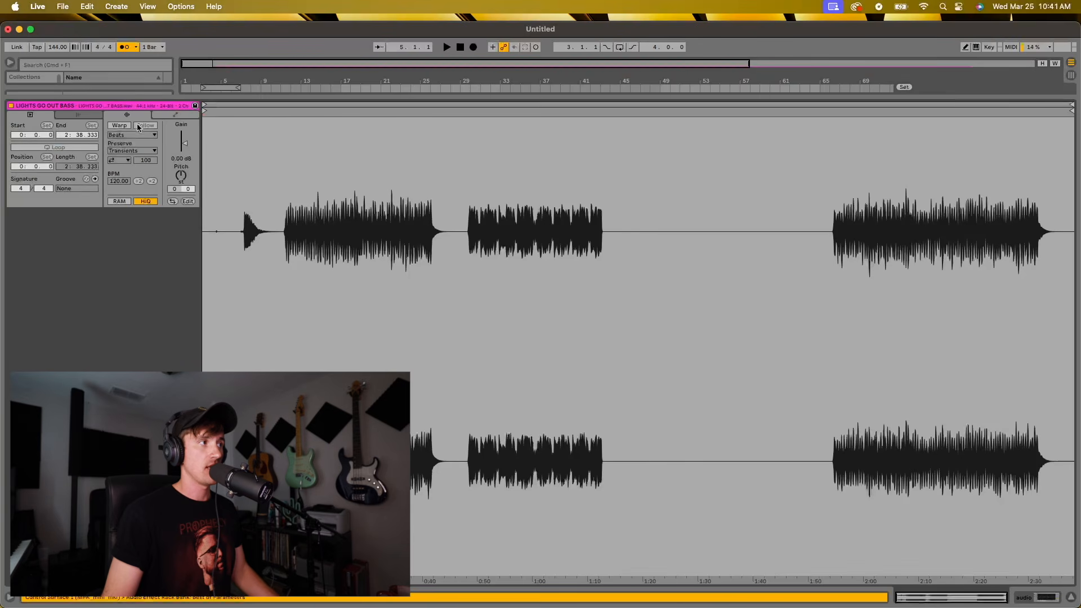
click(129, 135)
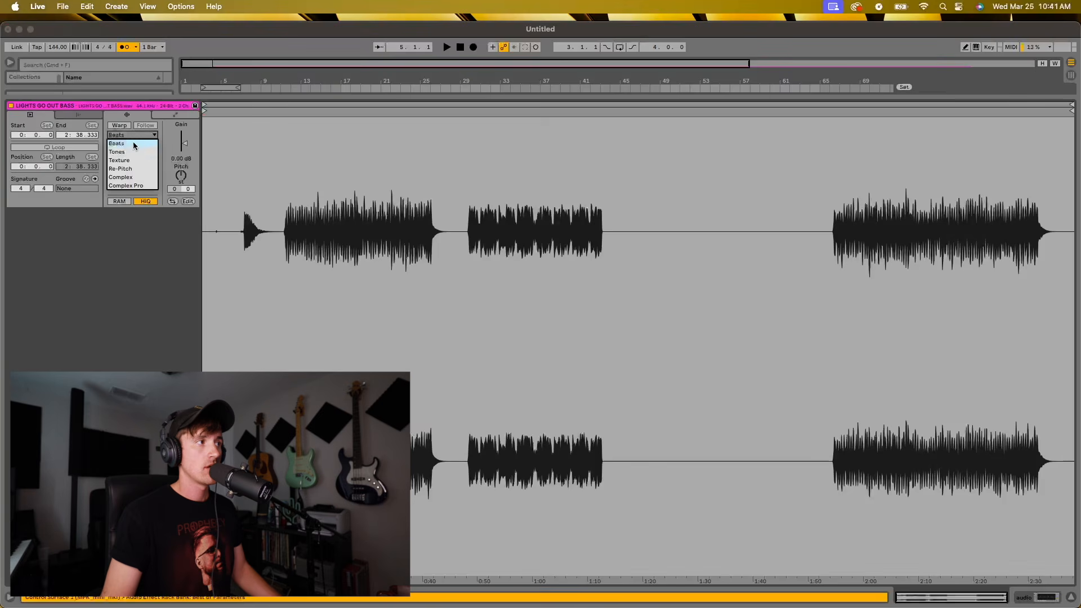
click(128, 183)
click(125, 125)
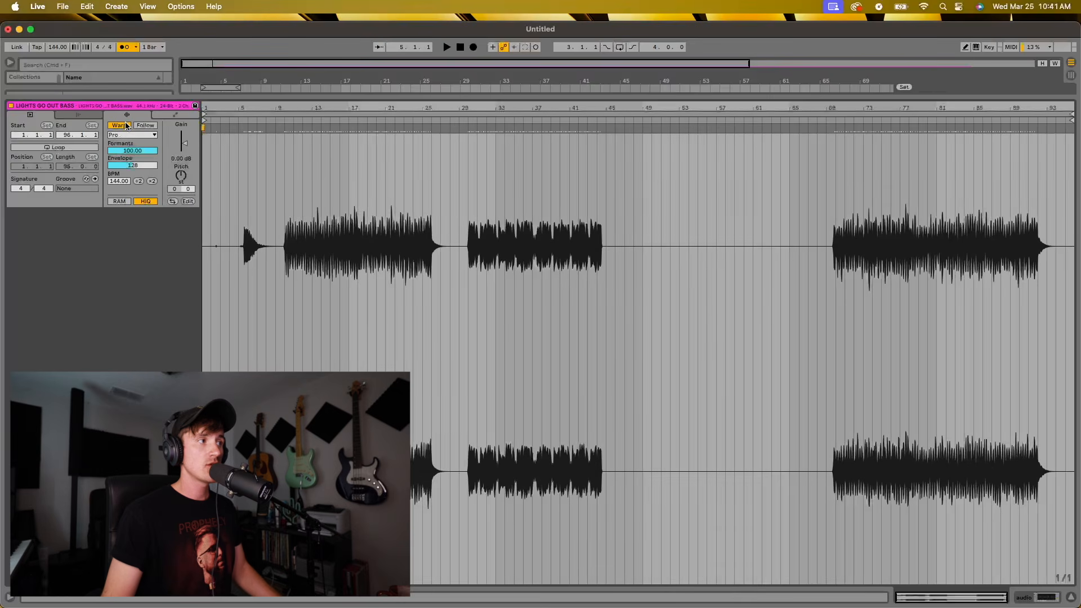
click(1071, 602)
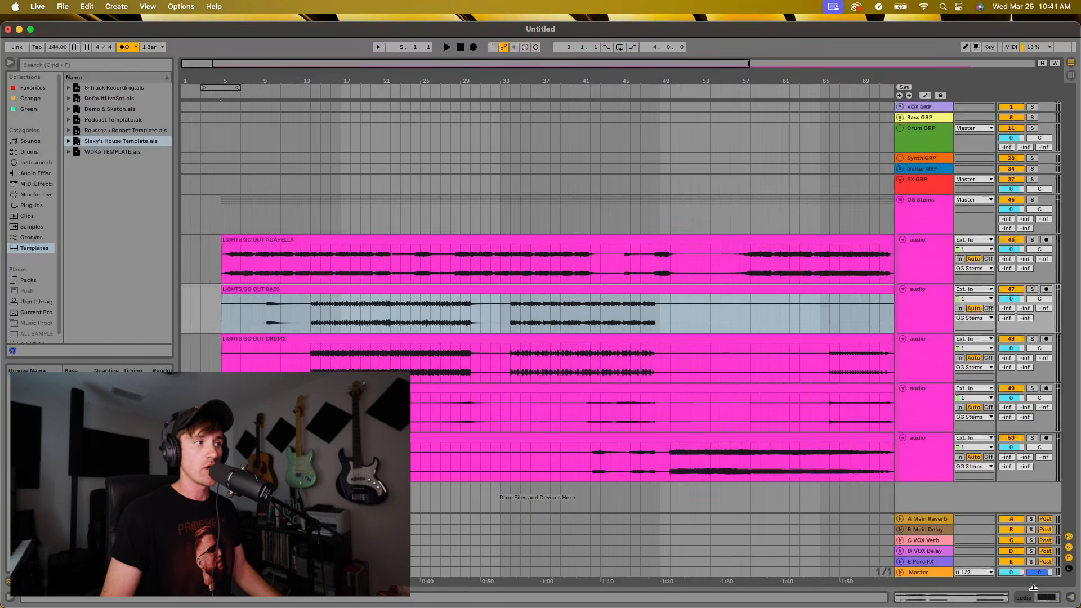
Turn on warping for the LIGHTS GO OUT DRUMS clip and set its warp mode to Complex Pro
click(312, 341)
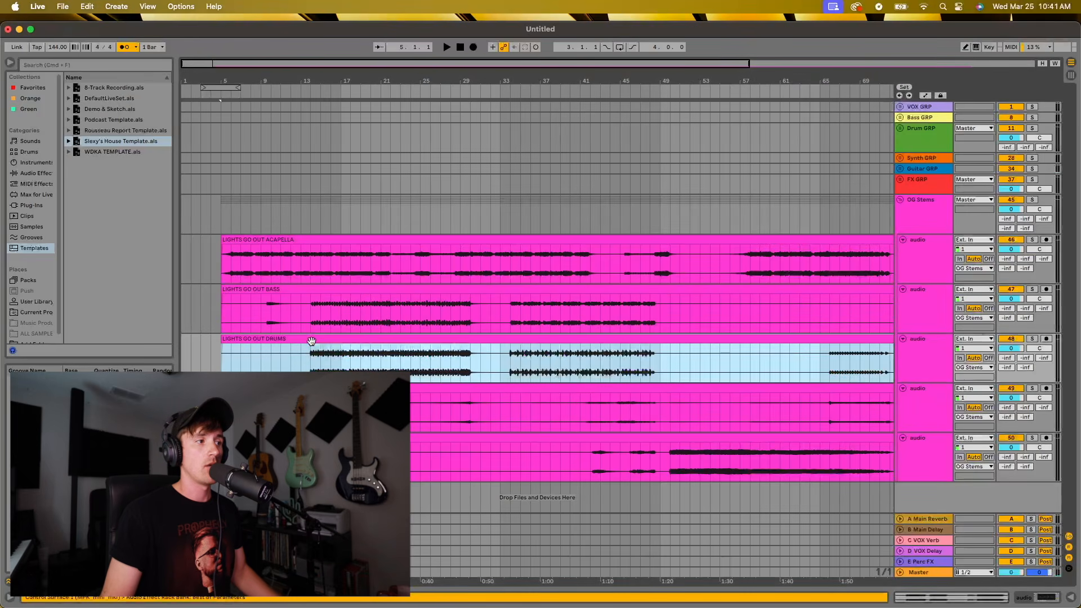
double_click(311, 341)
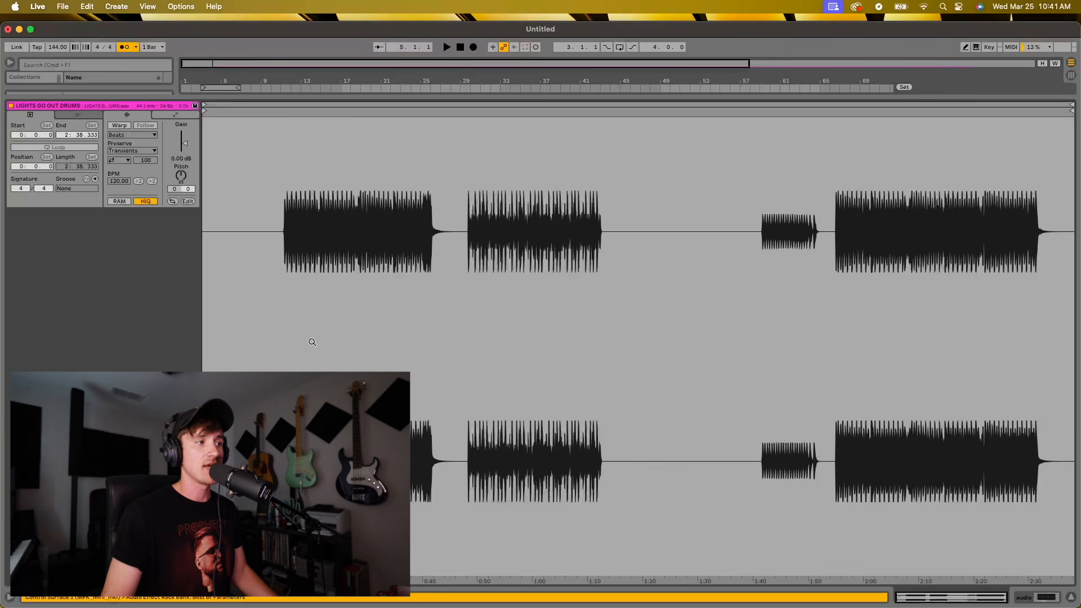
click(120, 126)
click(151, 134)
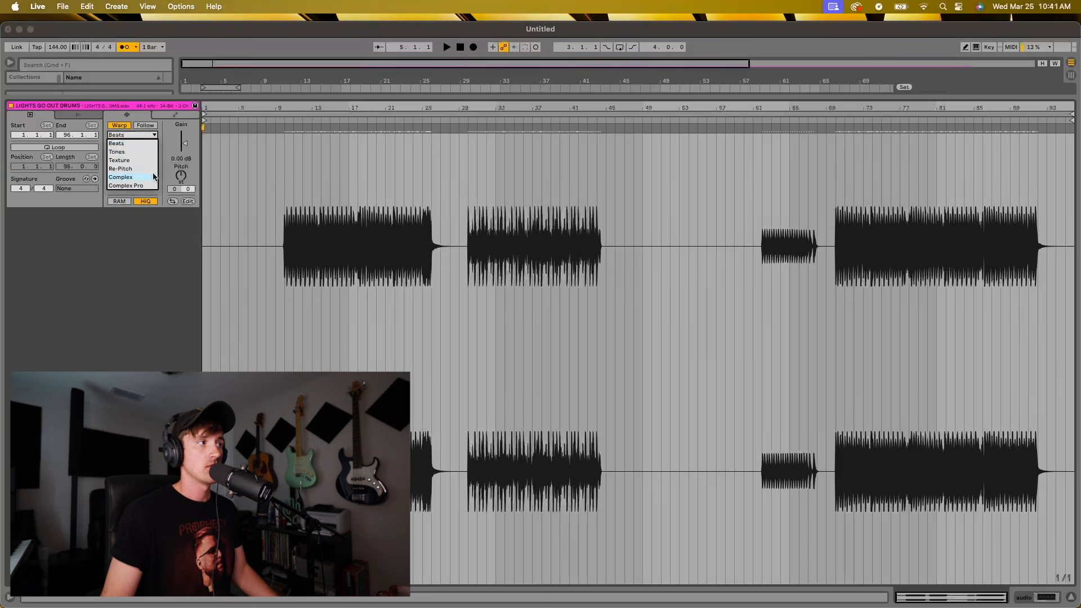
click(146, 186)
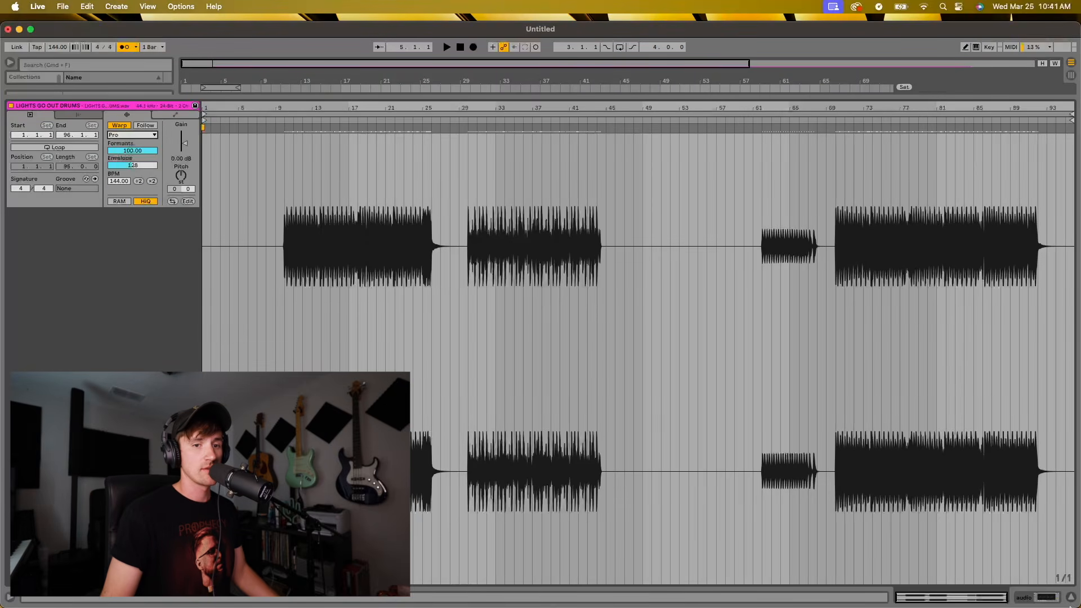
Turn on warping for the LIGHTS GO OUT FX clip and set its warp mode to Complex Pro
click(1073, 598)
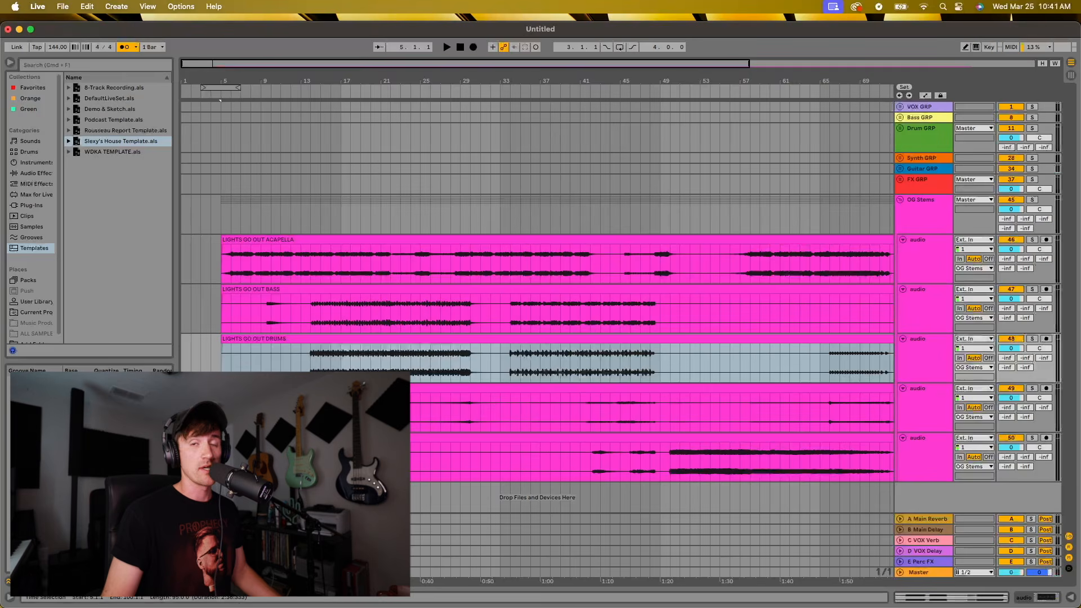
double_click(530, 388)
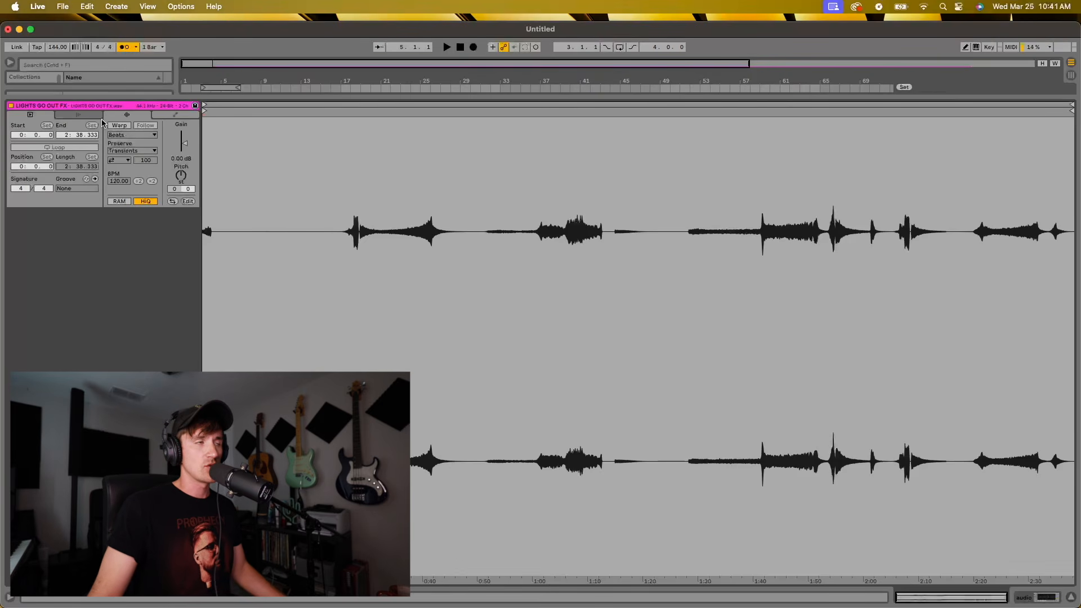
click(134, 135)
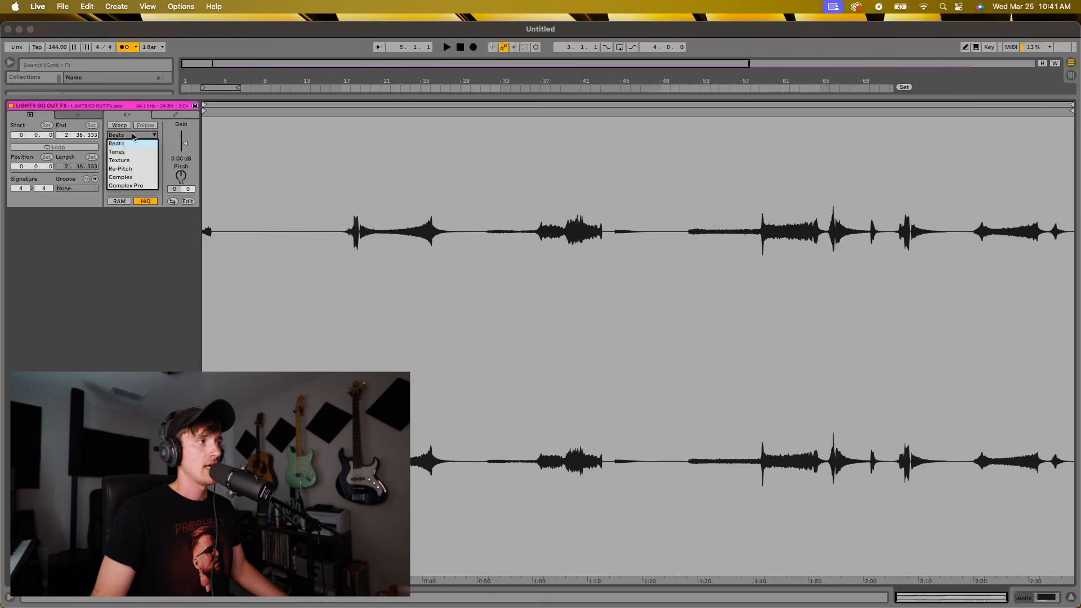
click(137, 186)
click(123, 126)
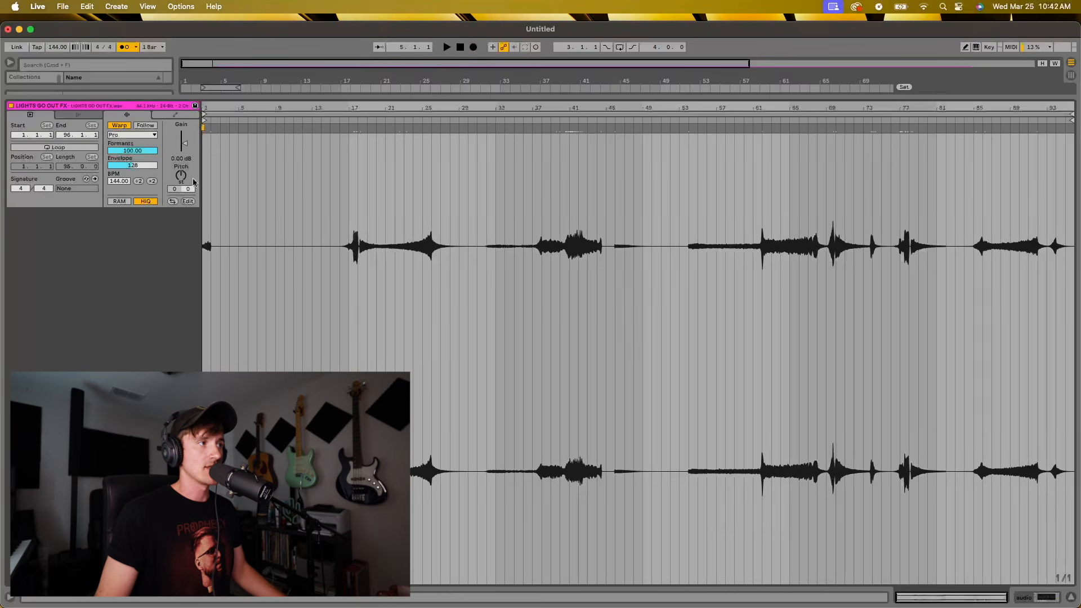
click(1073, 600)
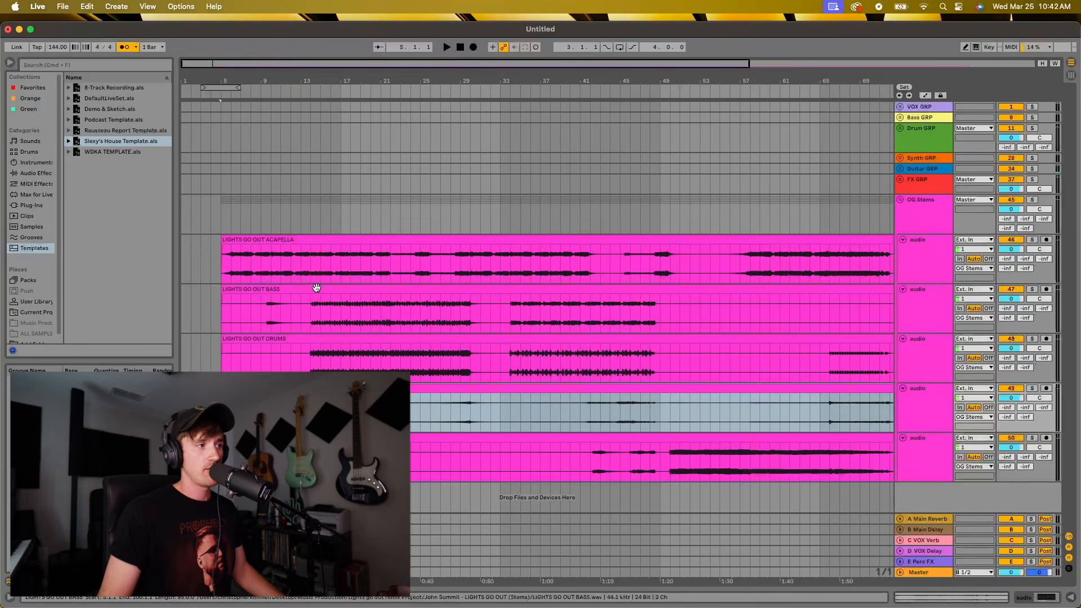
Reopen the LIGHTS GO OUT FX and LIGHTS GO OUT DRUMS clips and review the available warp modes
double_click(317, 388)
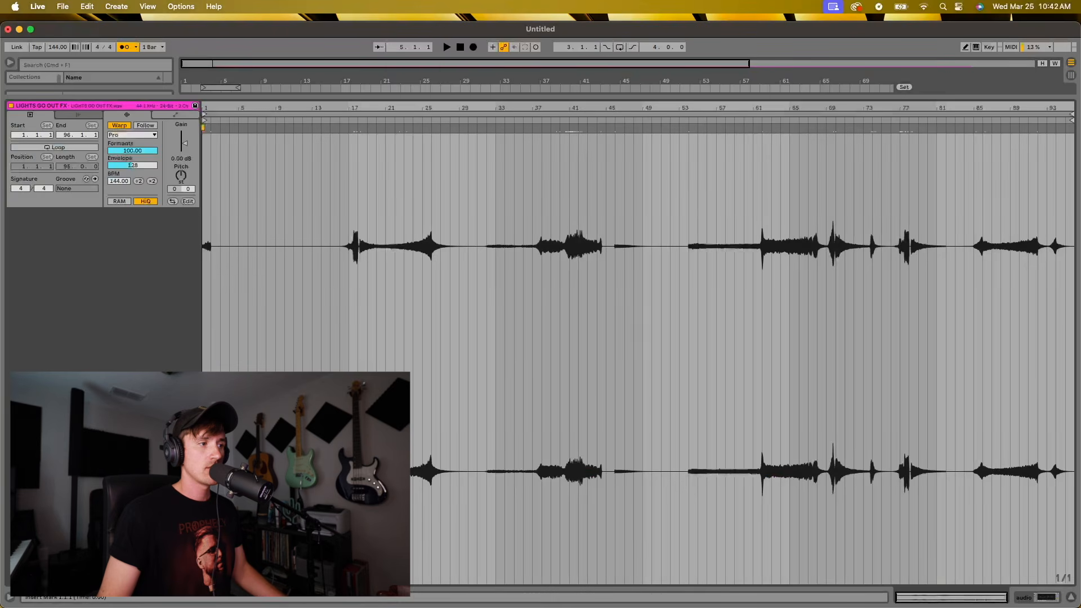
click(115, 136)
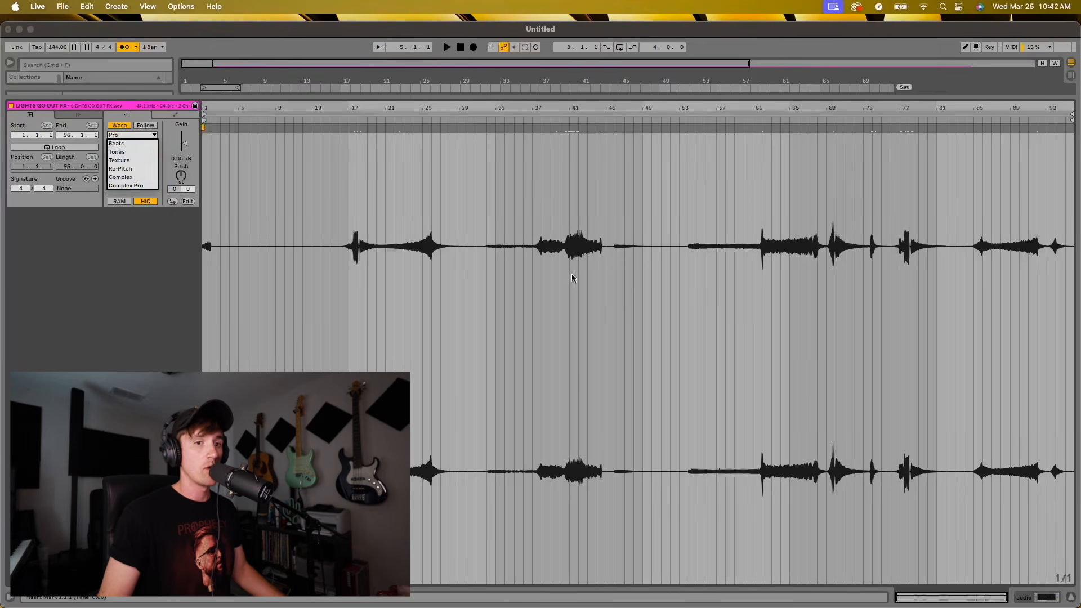
click(1051, 581)
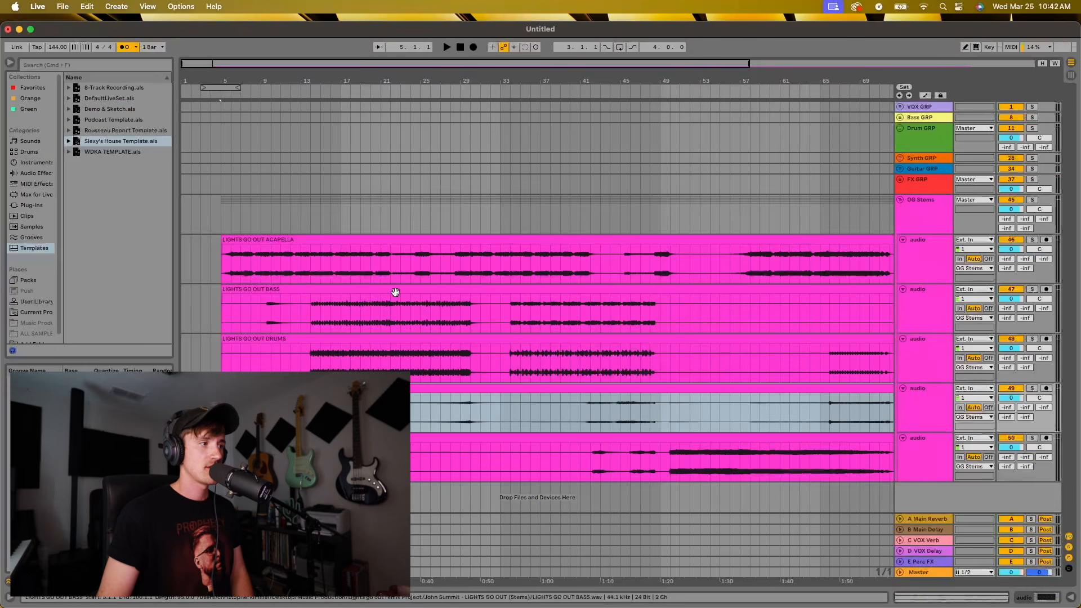
click(465, 440)
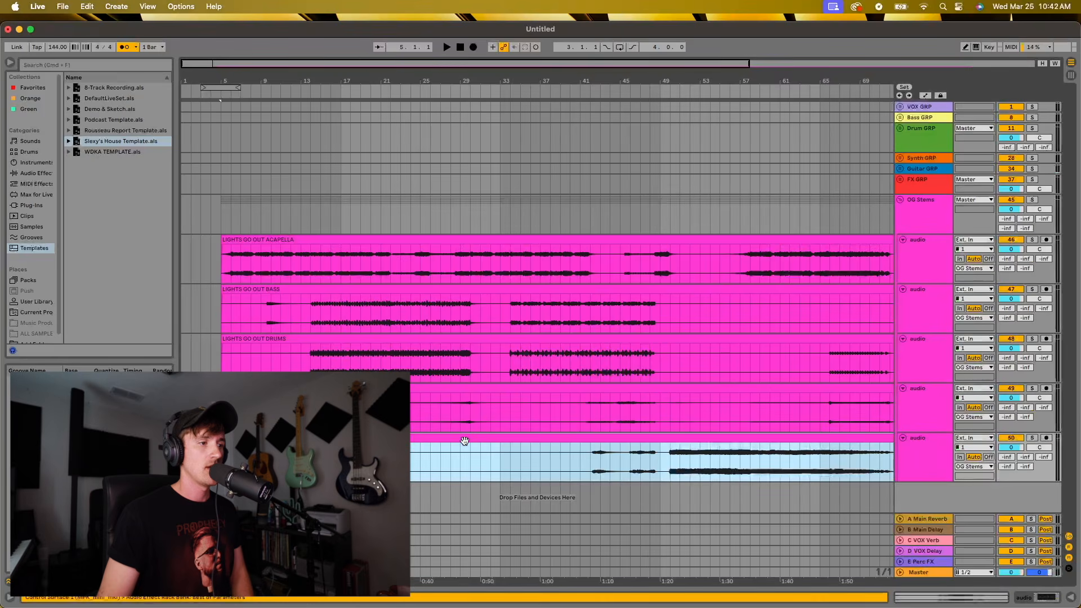
double_click(371, 340)
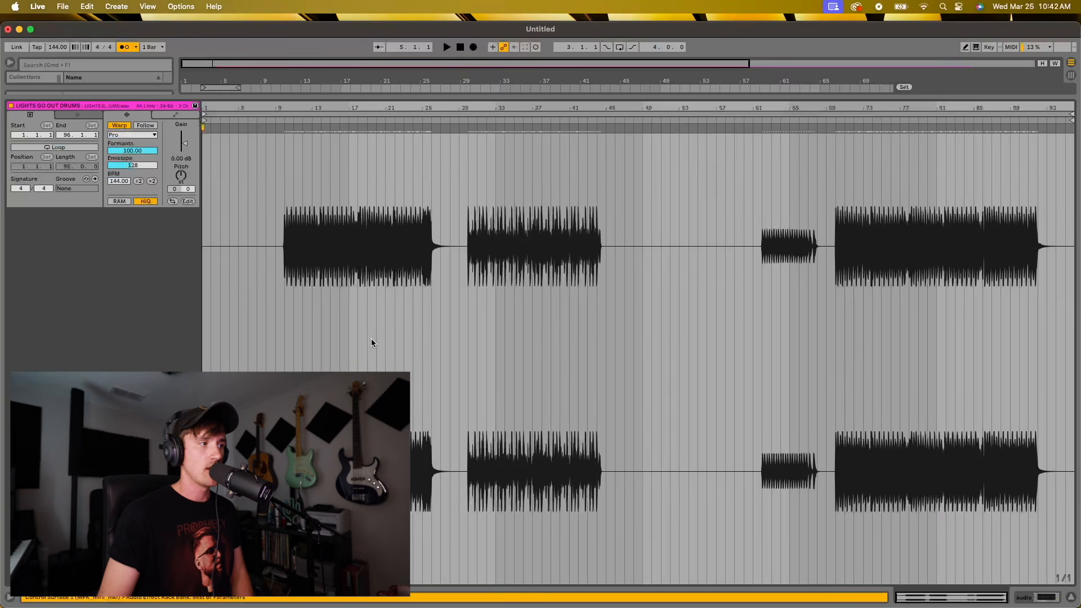
click(133, 135)
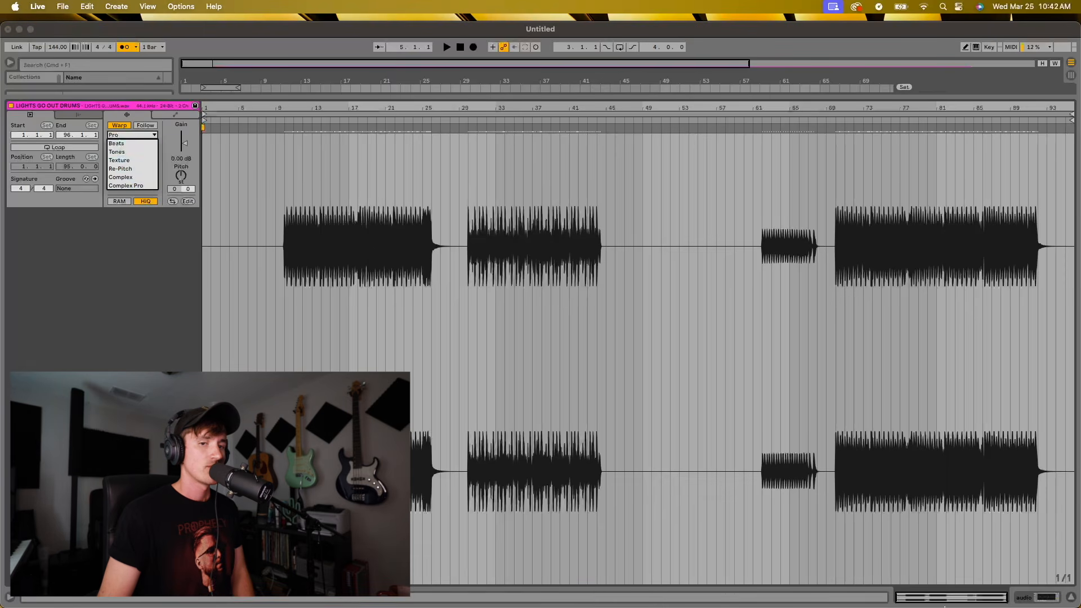
click(1072, 599)
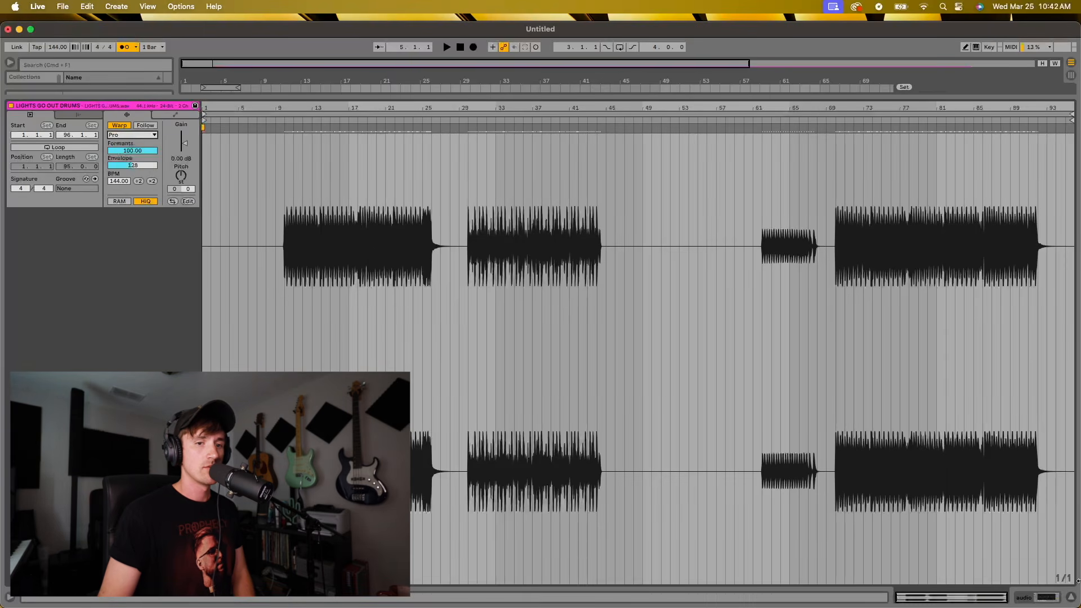
click(1072, 599)
Turn on warping for the LIGHTS GO OUT LEAD SYNTHS clip with the Complex Pro warp mode
double_click(338, 438)
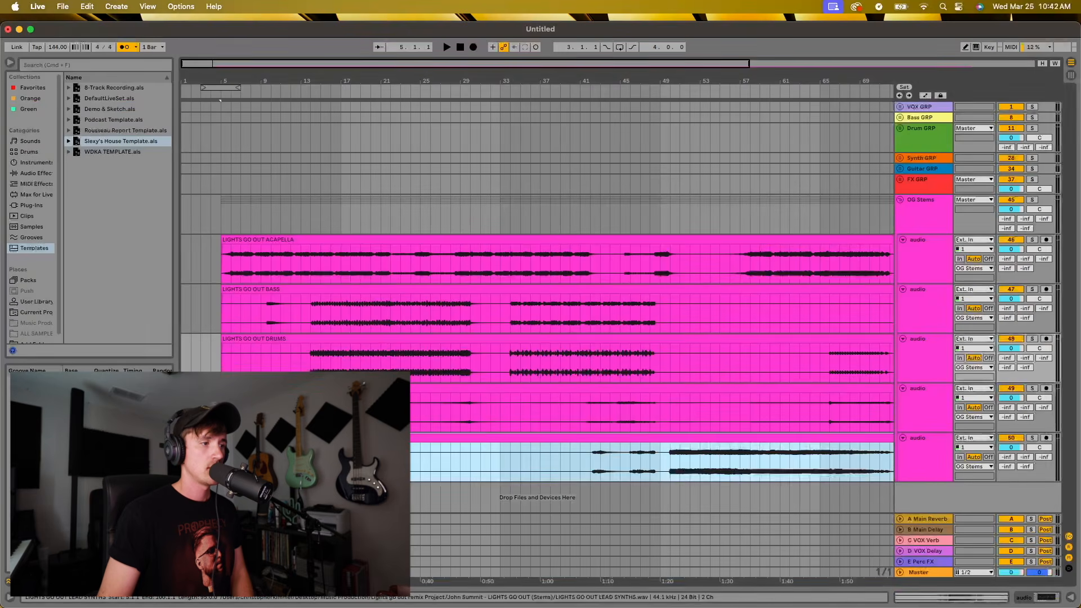
click(132, 135)
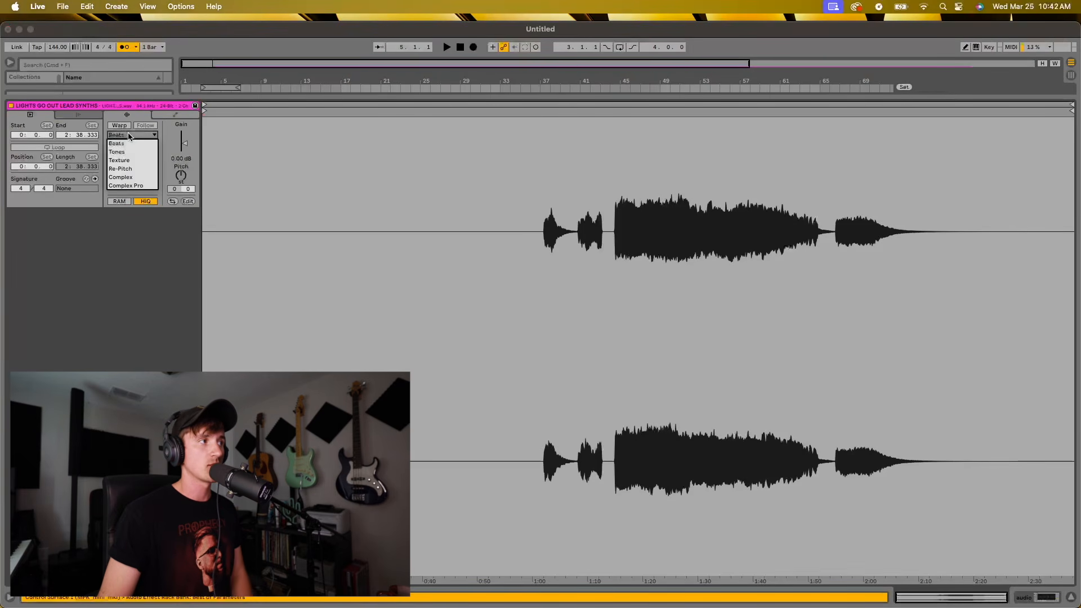
click(137, 186)
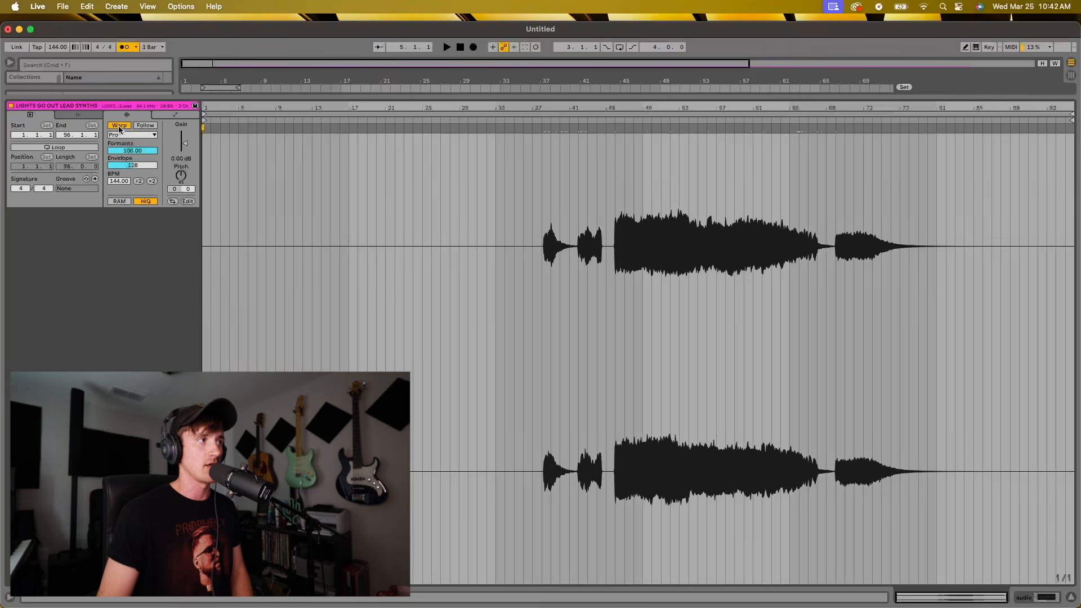
click(119, 125)
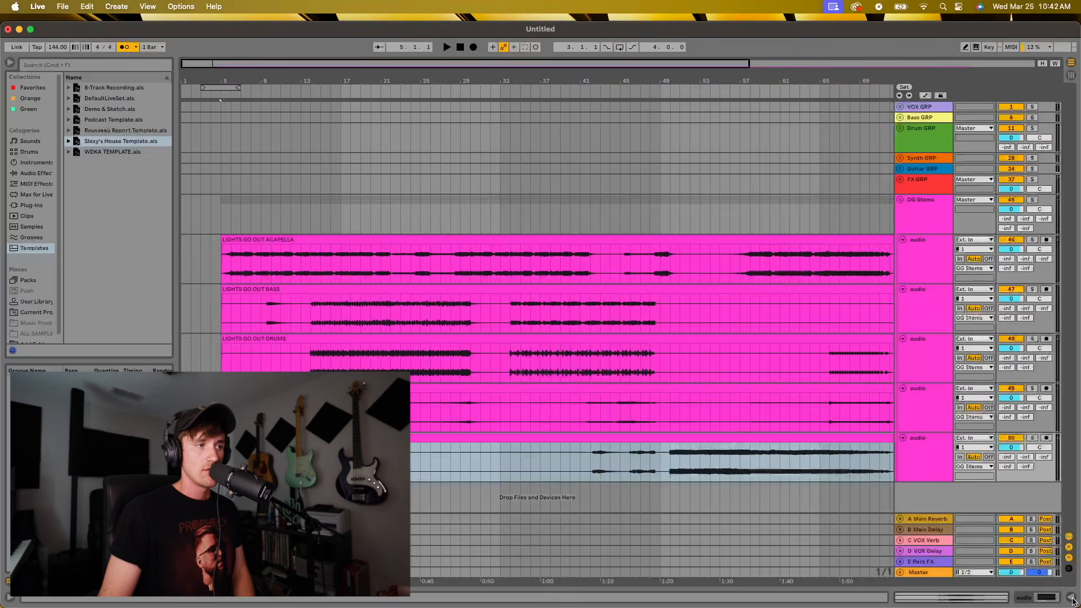
click(1072, 598)
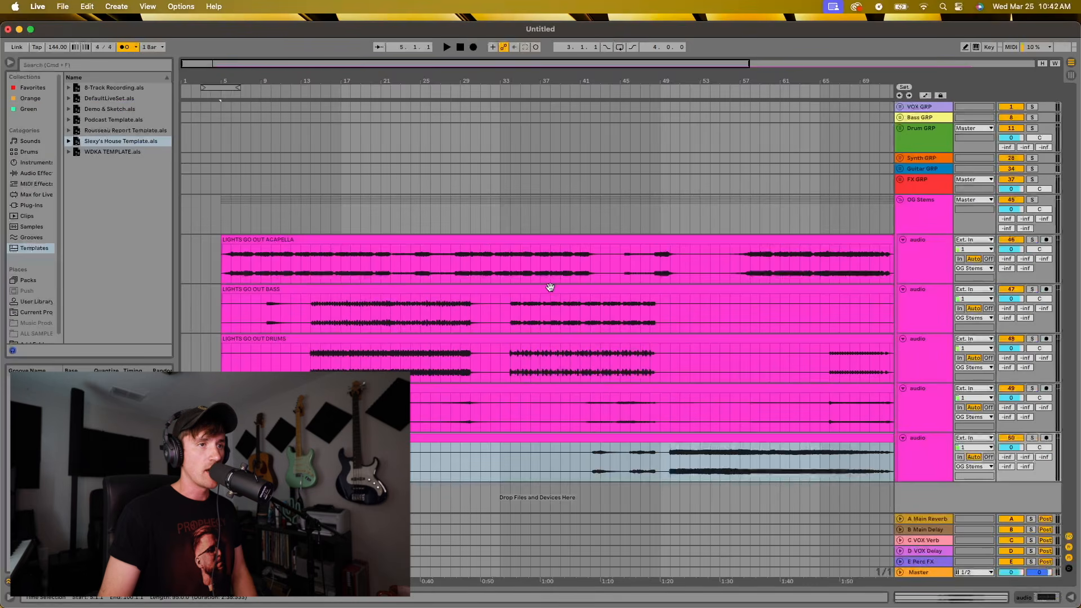
Play the warped stems from bar 5 and test tempo changes down to 127 and up to 158 BPM
mouse_move(264, 82)
mouse_down()
mouse_move(264, 118)
mouse_move(264, 86)
mouse_up()
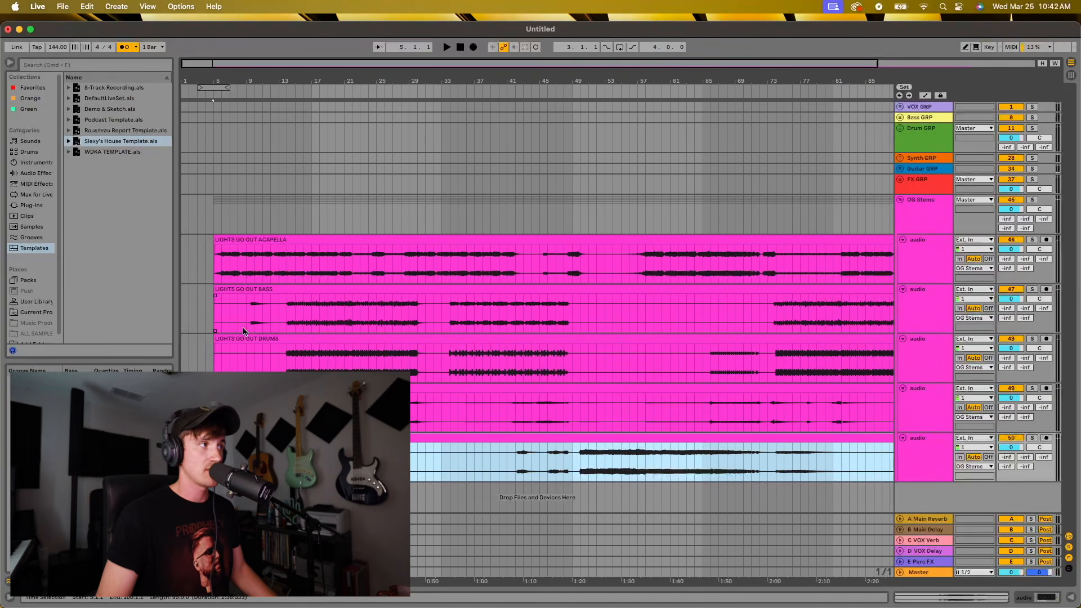
click(230, 237)
key(space)
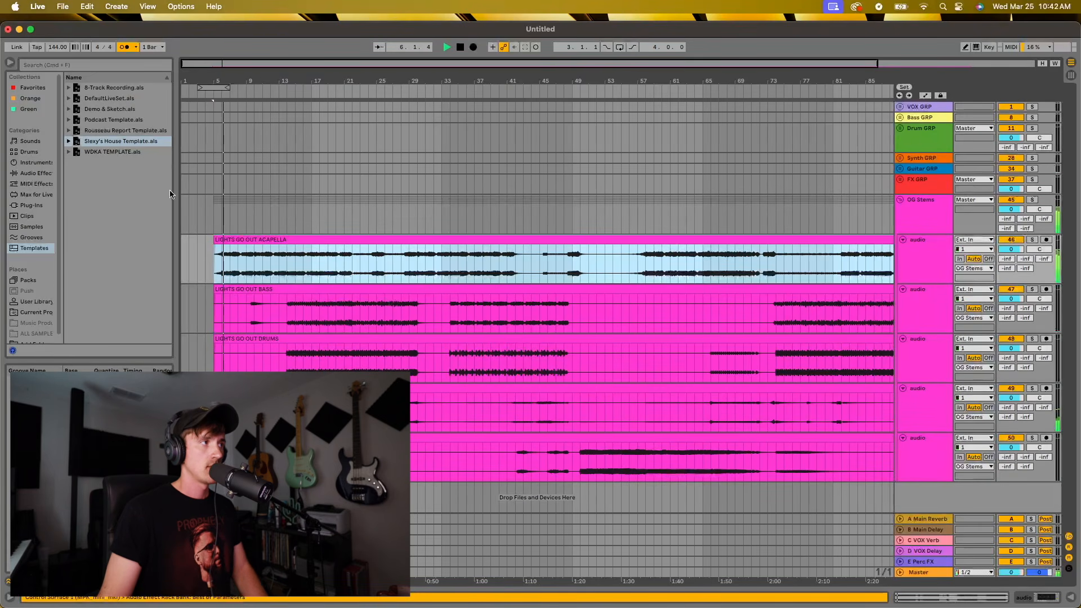
key(space)
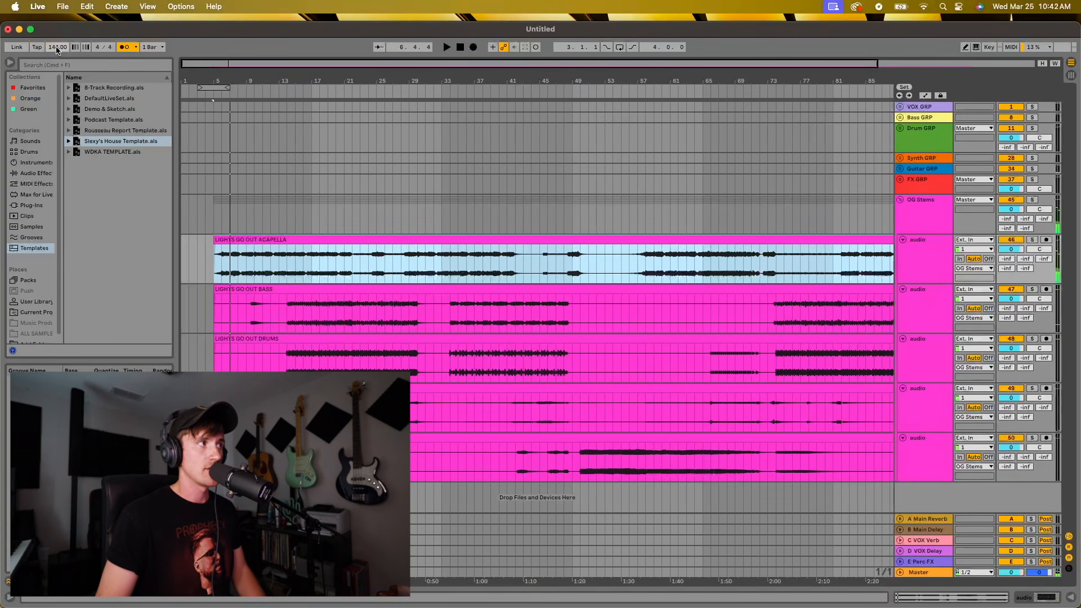
key(space)
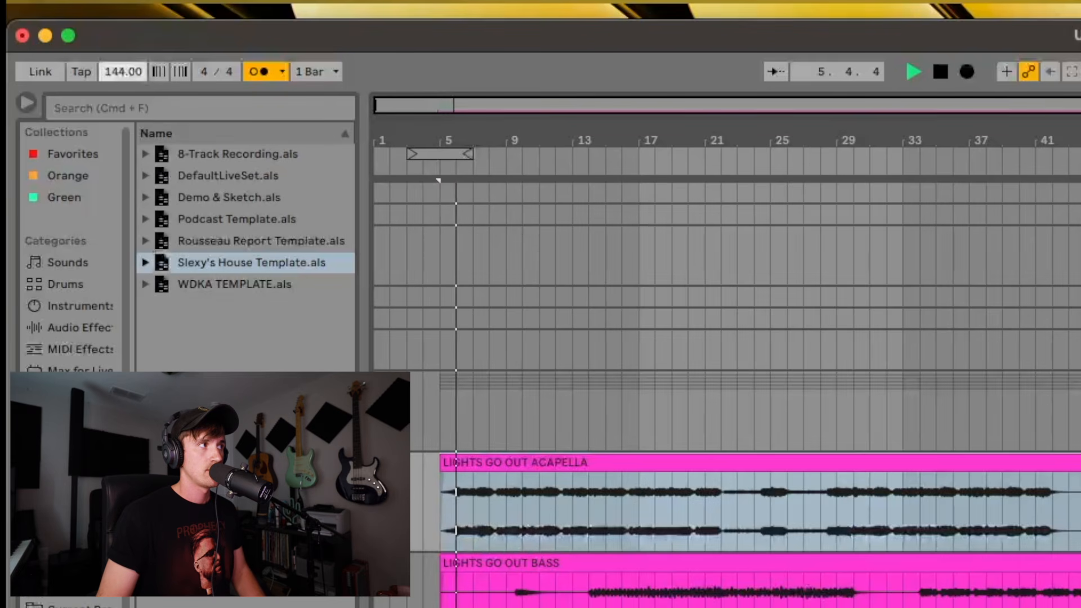
drag(123, 71, 122, 98)
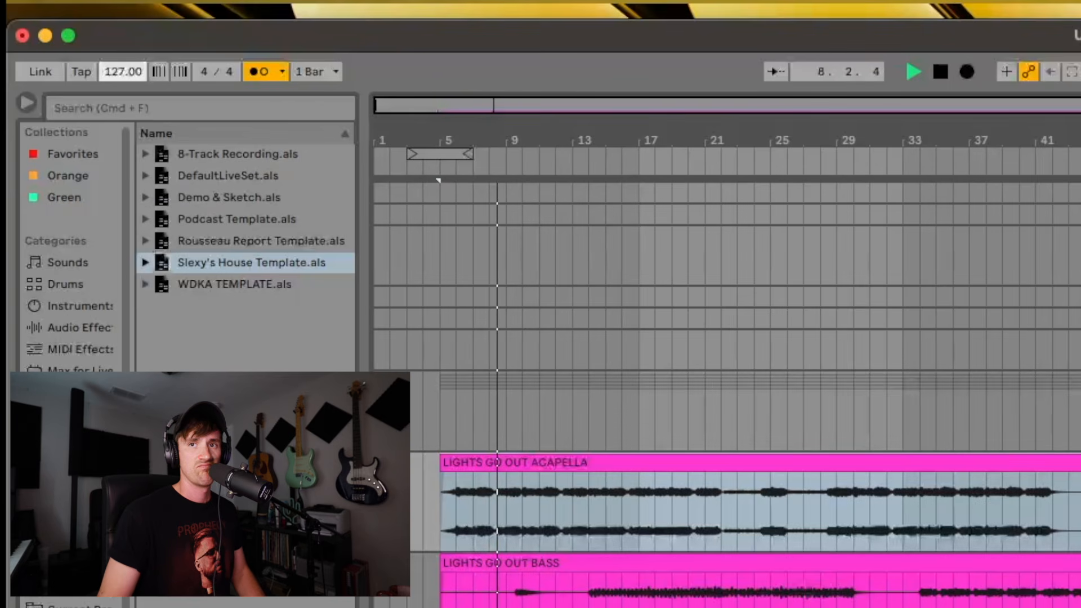
drag(123, 71, 123, 51)
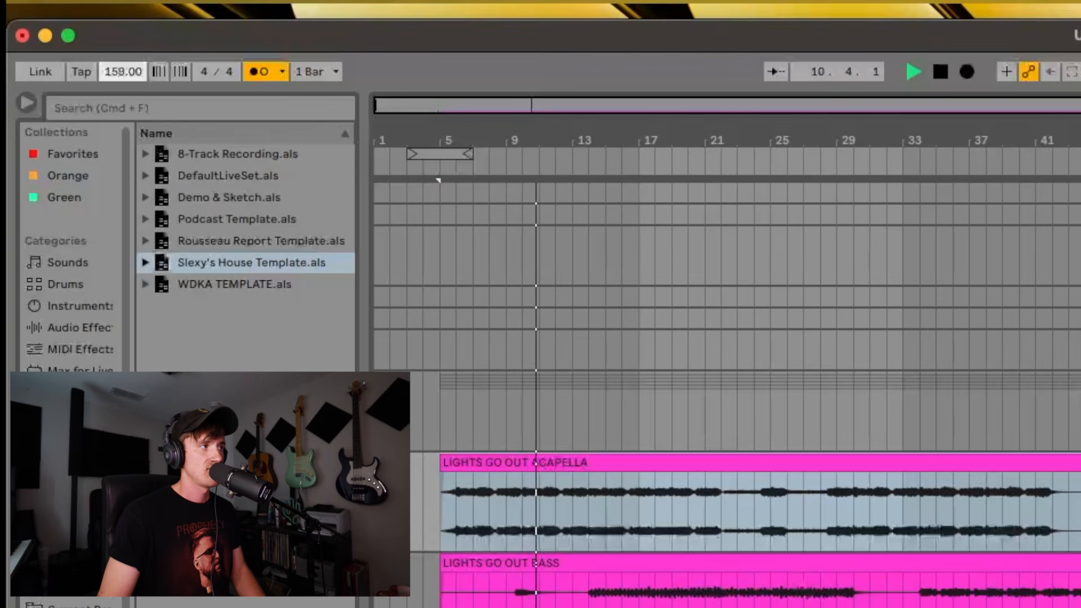
Set the project tempo back to 144 BPM and stop playback
click(120, 68)
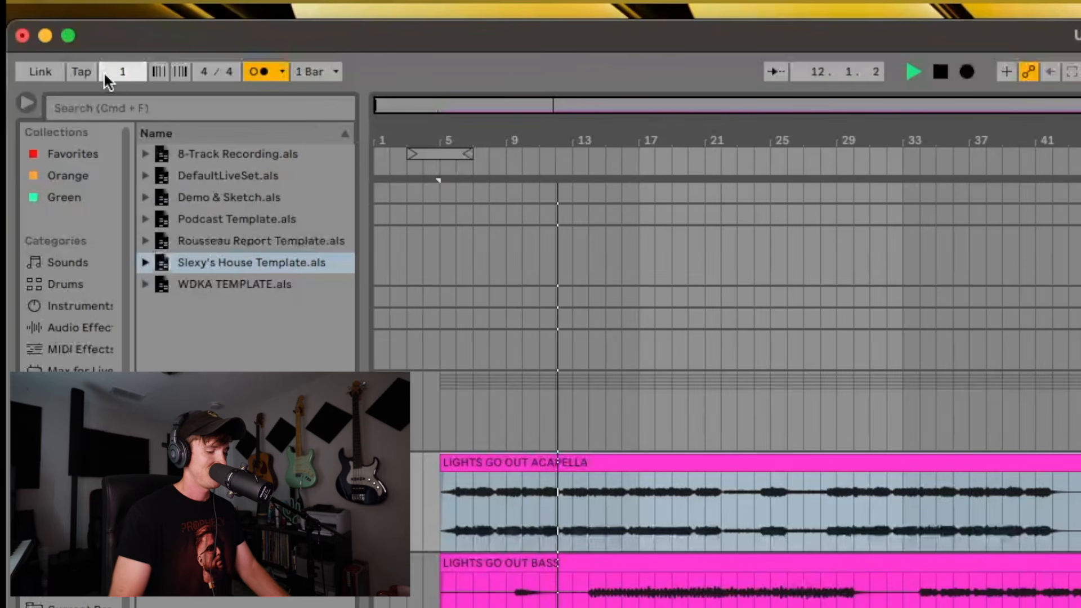
text(144)
key(Return)
key(space)
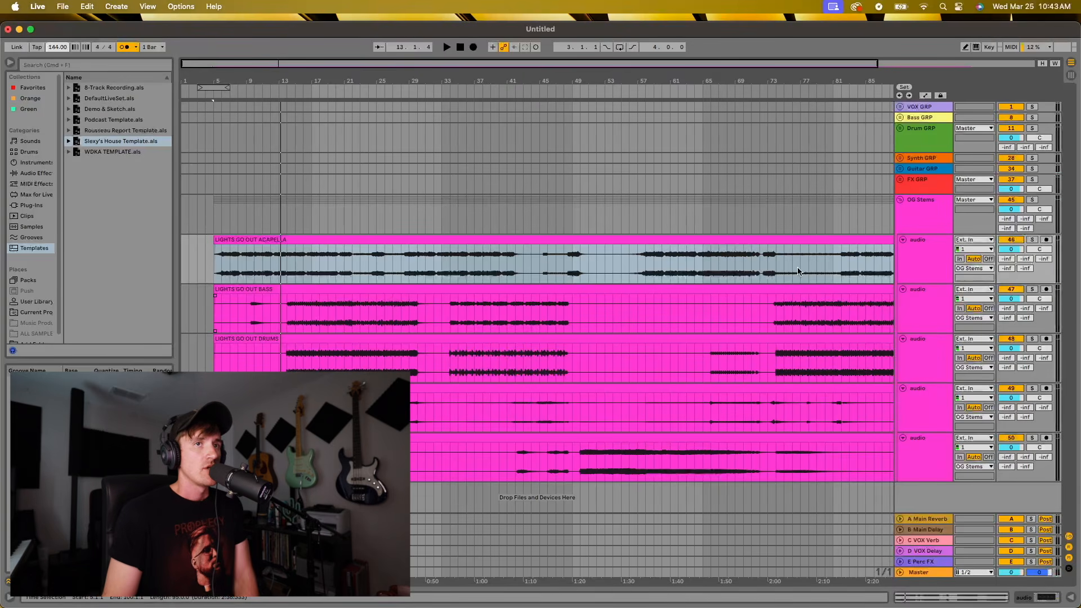
Fold and unfold the OG Stems group, and toggle the group's track activator
click(899, 201)
click(899, 200)
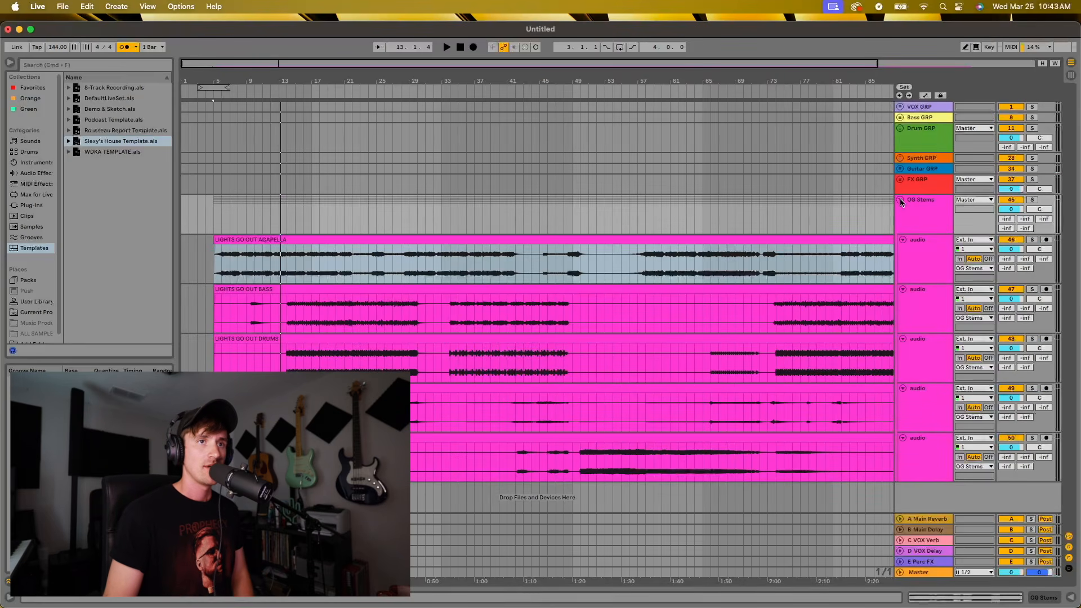
drag(661, 74, 661, 45)
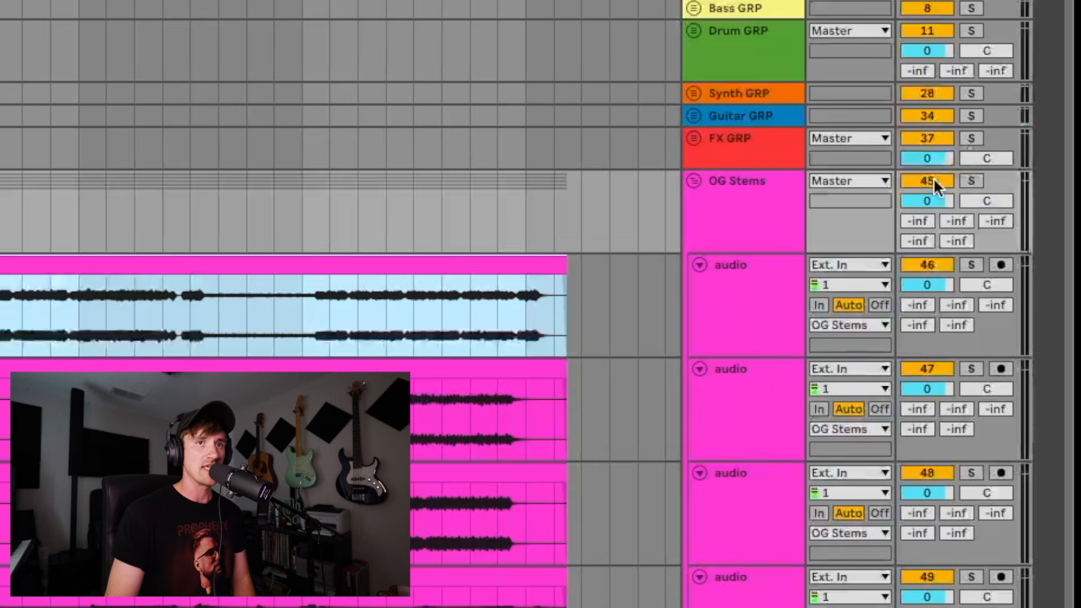
click(1013, 198)
click(933, 179)
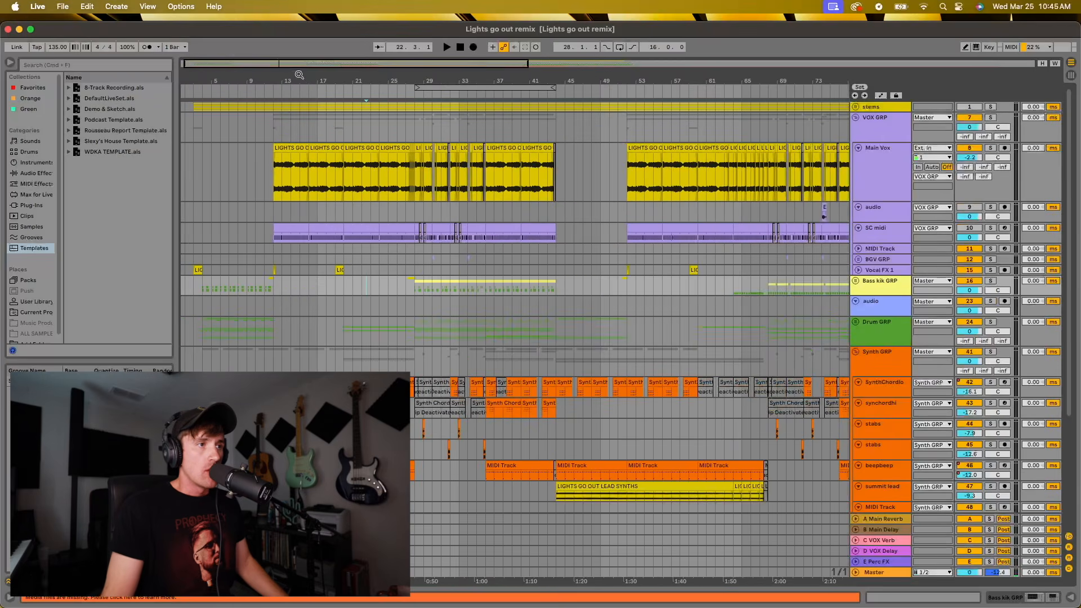
Examine the opening section of the Lights go out remix arrangement, including its vocal, bass, drum and synth tracks
scroll(374, 295, down, 2)
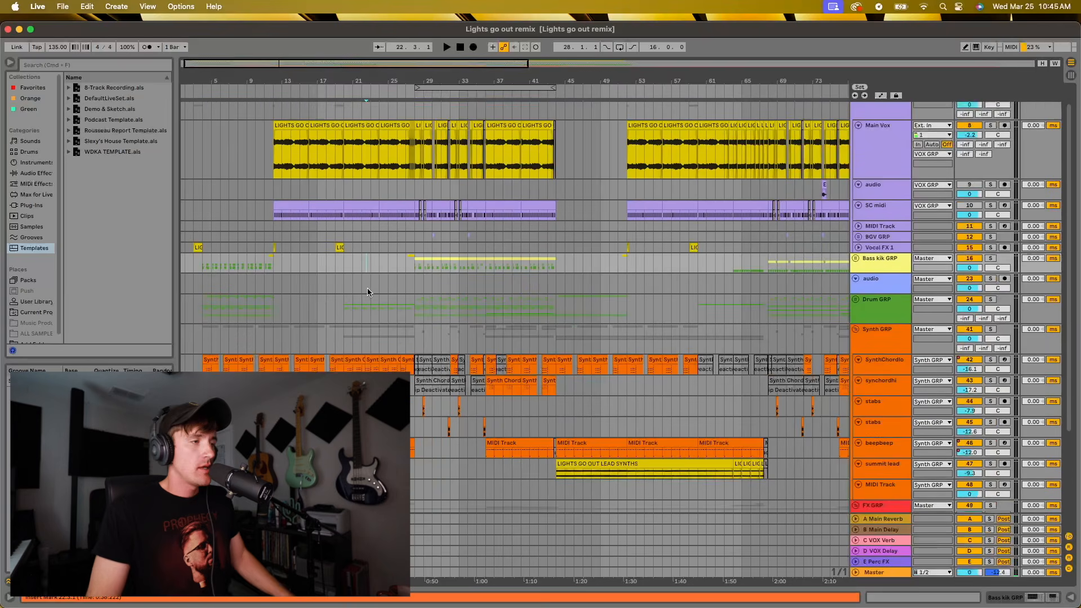
scroll(366, 276, up, 2)
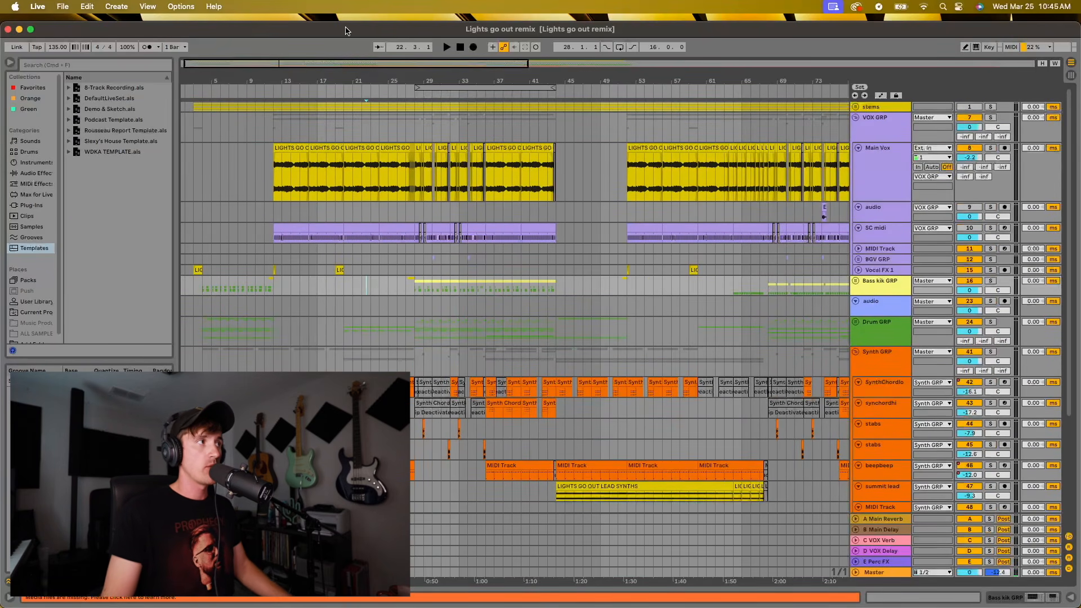
drag(346, 31, 346, 24)
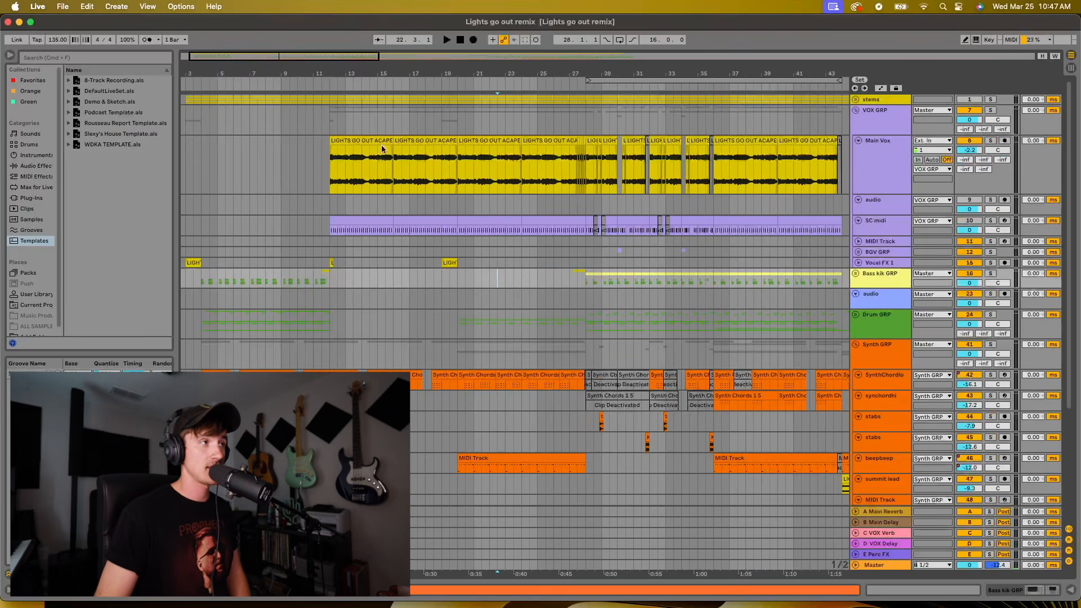
drag(254, 70, 254, 113)
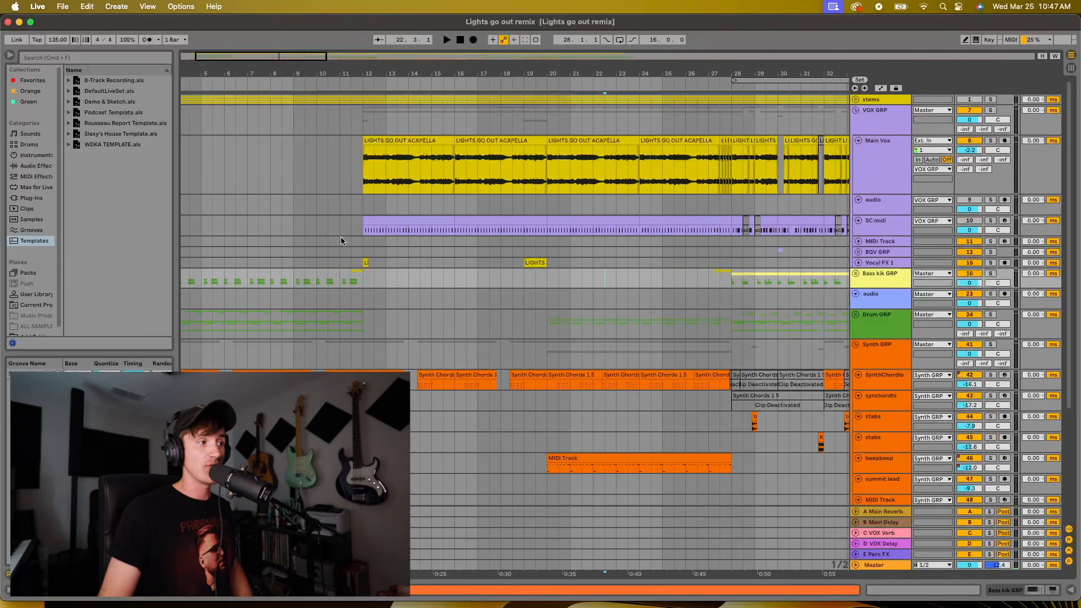
scroll(316, 326, left, 3)
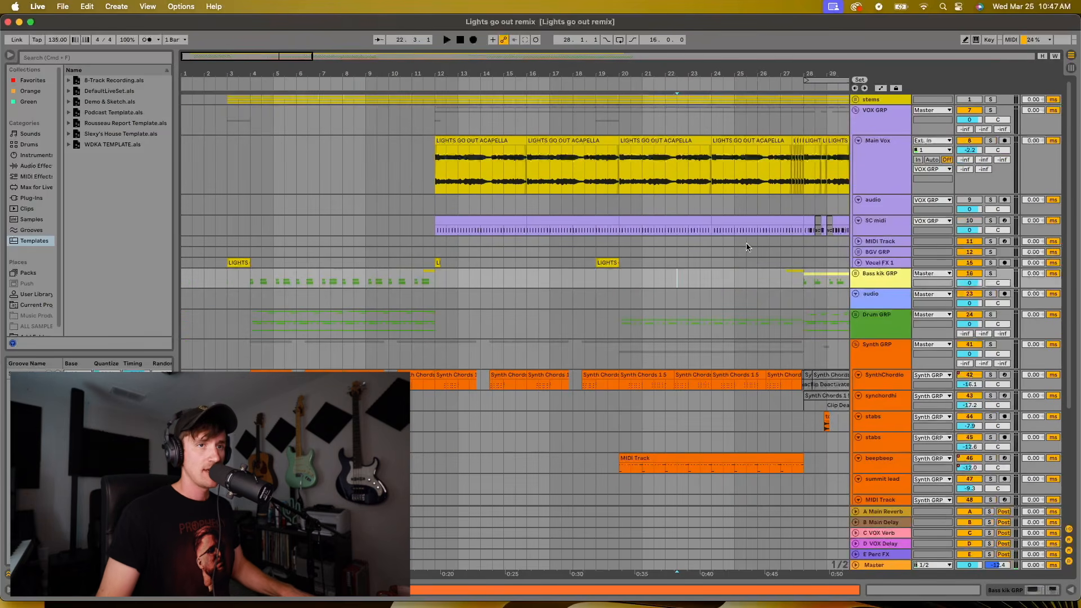
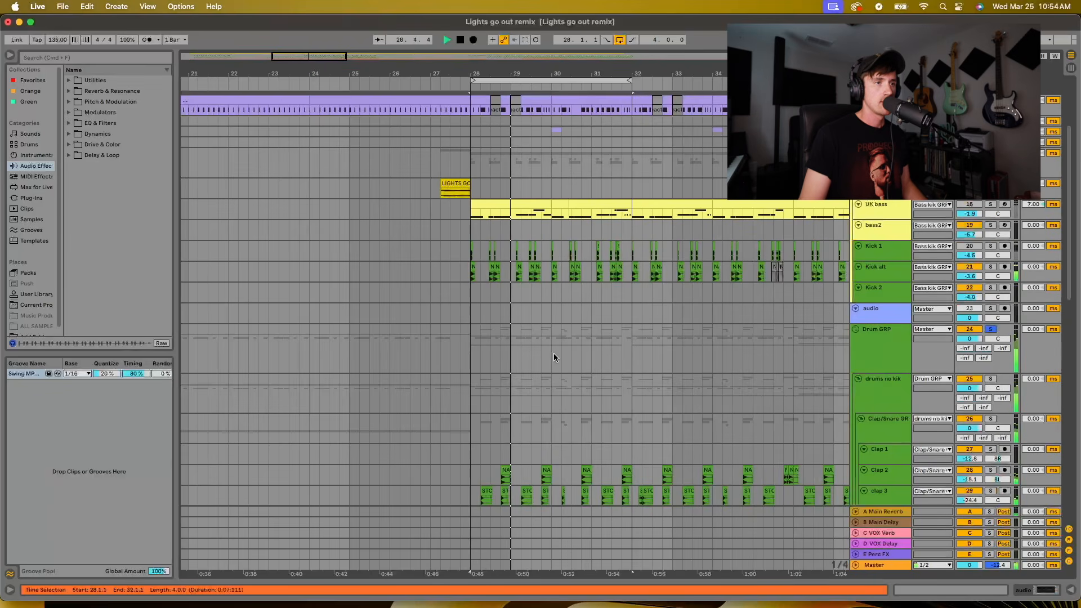
Stop playback and examine the remix's clap, snare and hat tracks around bar 28
scroll(555, 352, down, 2)
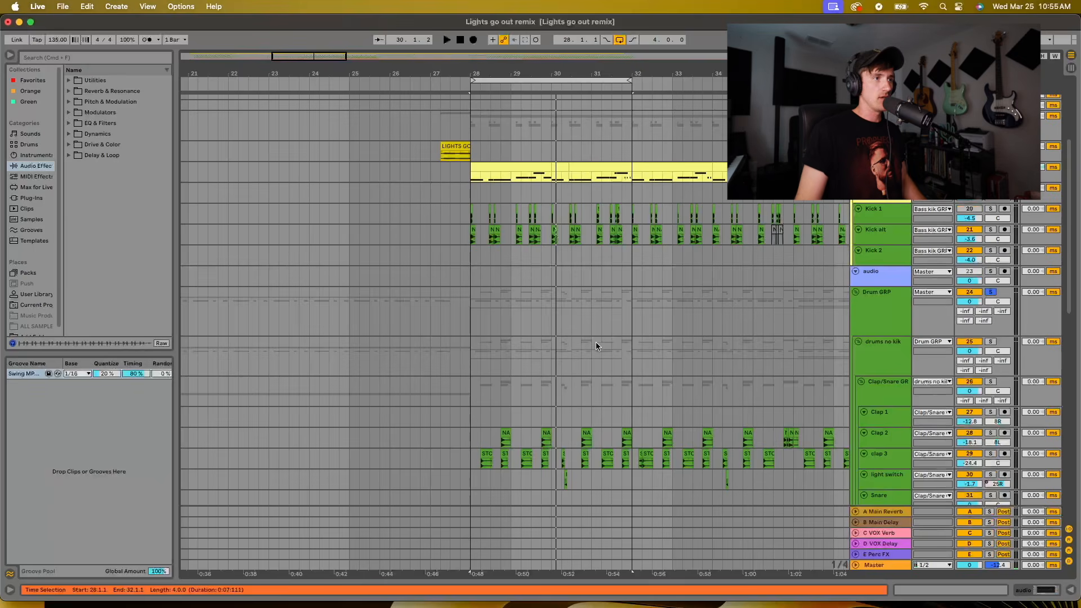
key(space)
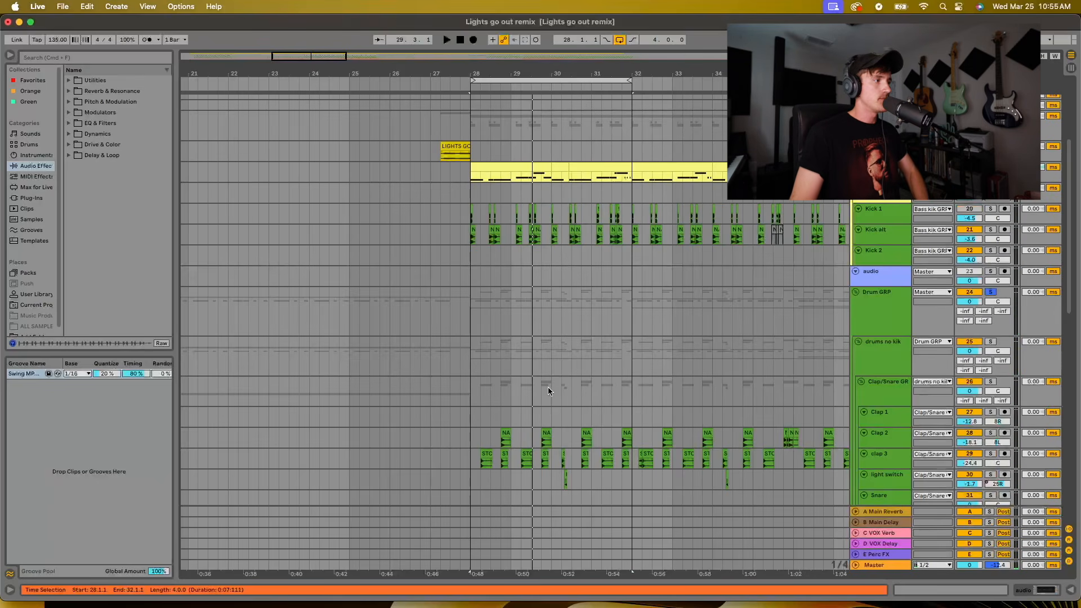
scroll(526, 388, down, 2)
scroll(529, 394, down, 8)
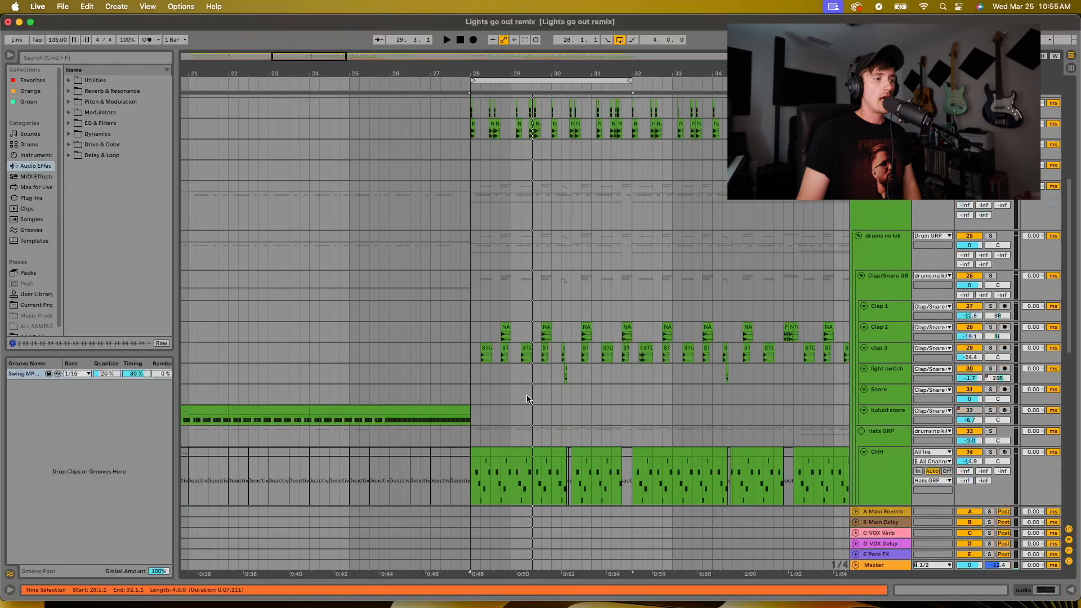
scroll(527, 398, down, 1)
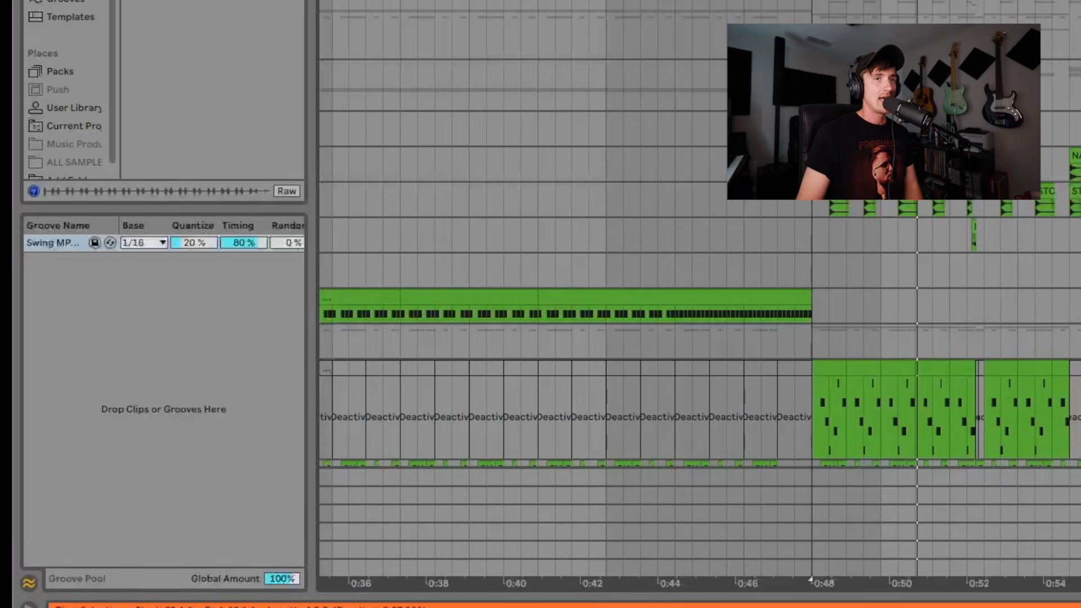
scroll(698, 338, down, 4)
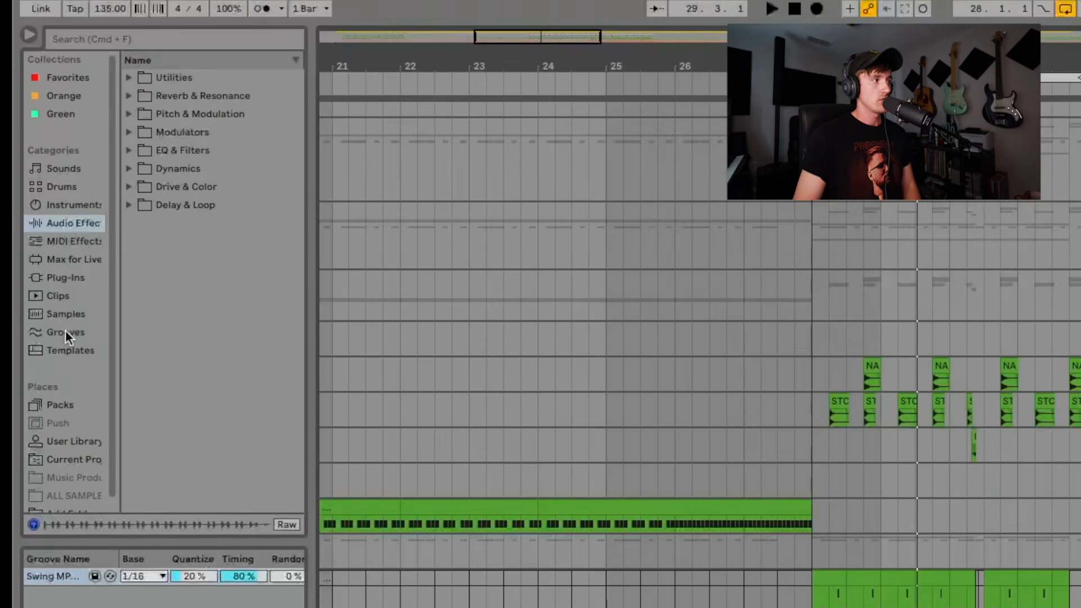
Browse the library's Grooves category from the genre and percussion grooves down to the Swing 8ths grooves
click(65, 337)
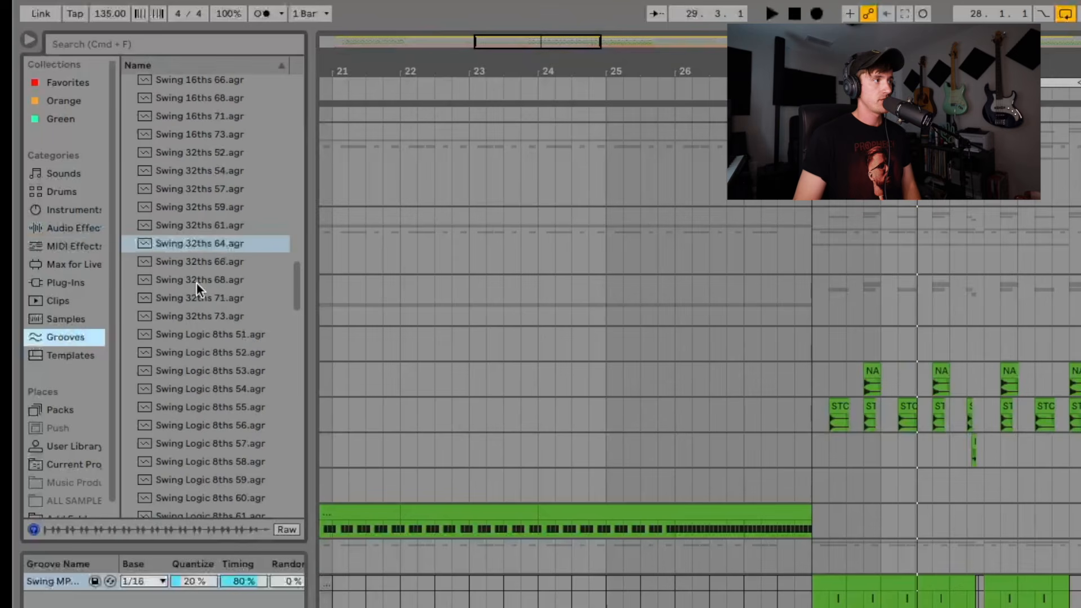
scroll(214, 385, up, 20)
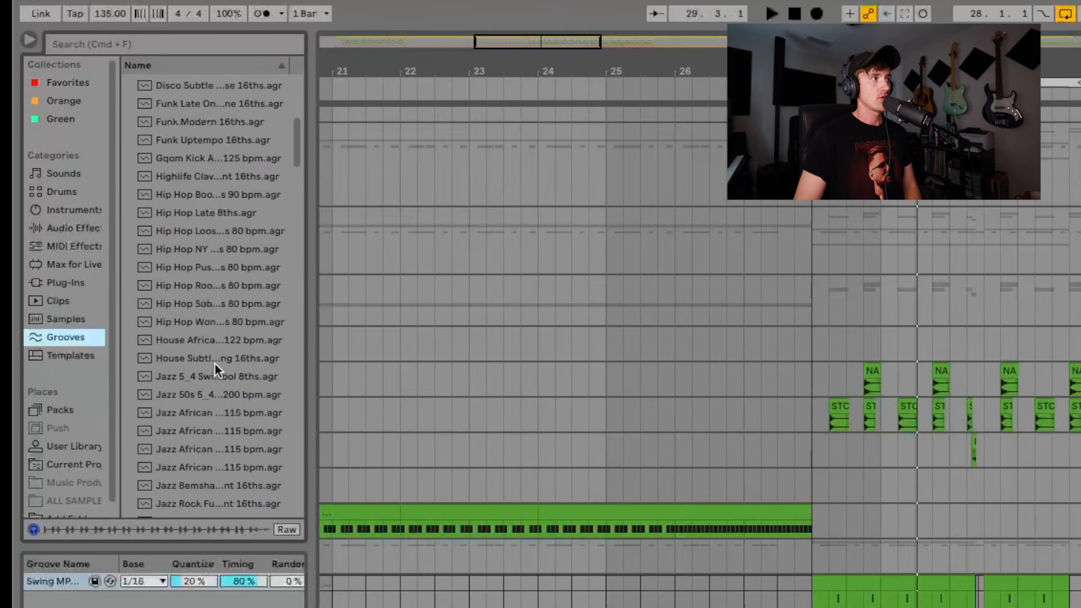
scroll(208, 336, down, 8)
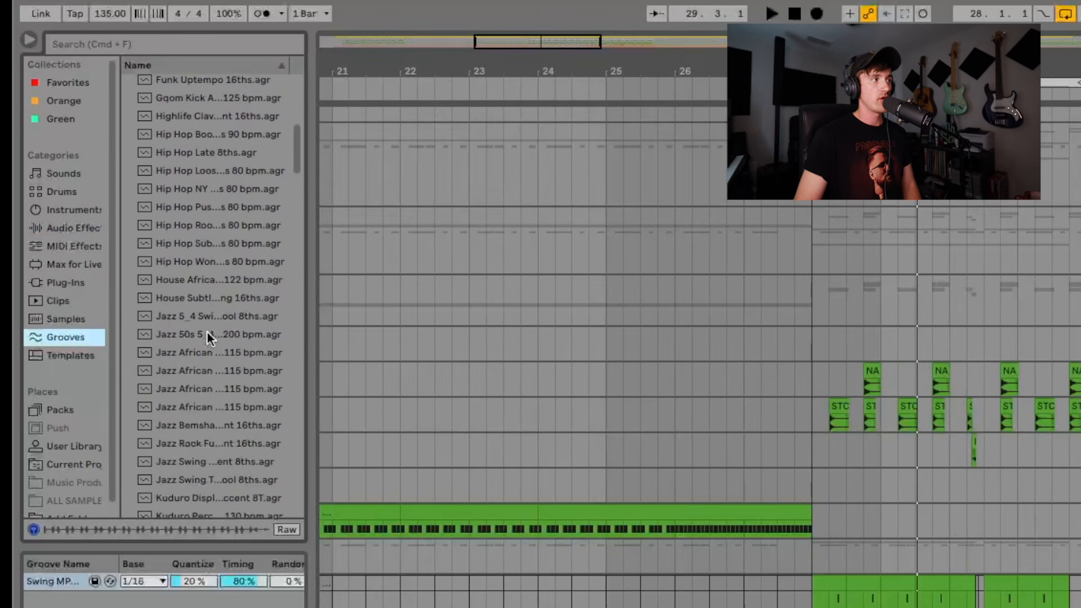
scroll(207, 334, down, 5)
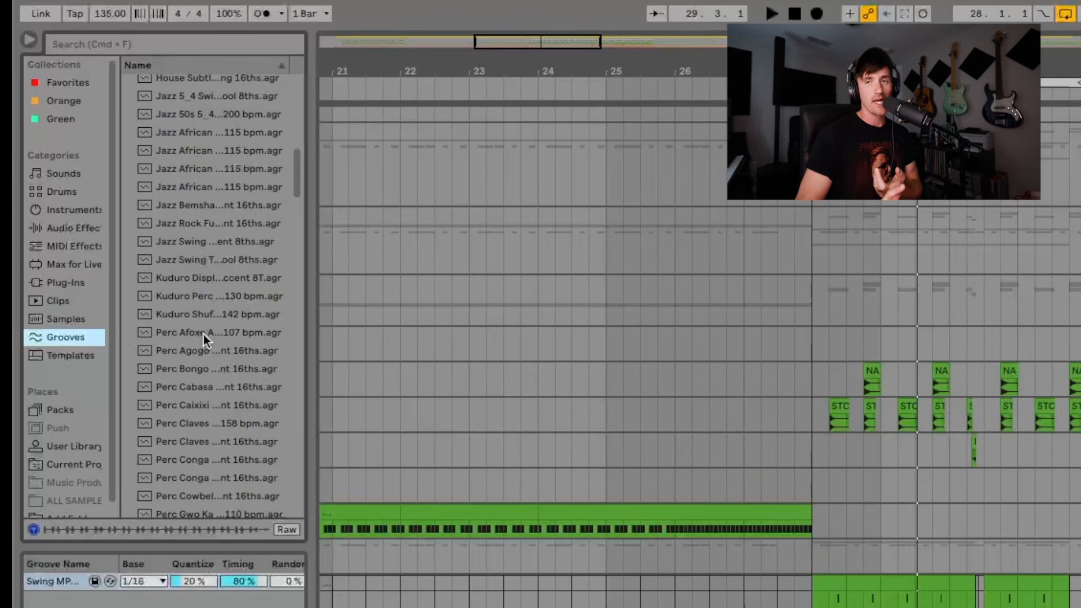
scroll(206, 317, down, 12)
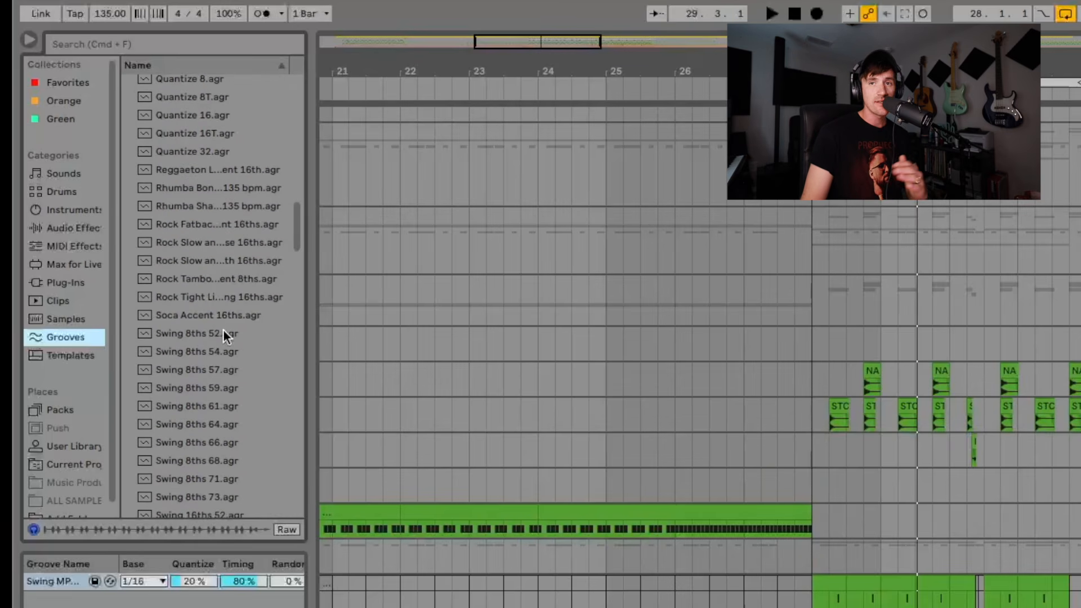
scroll(224, 340, down, 3)
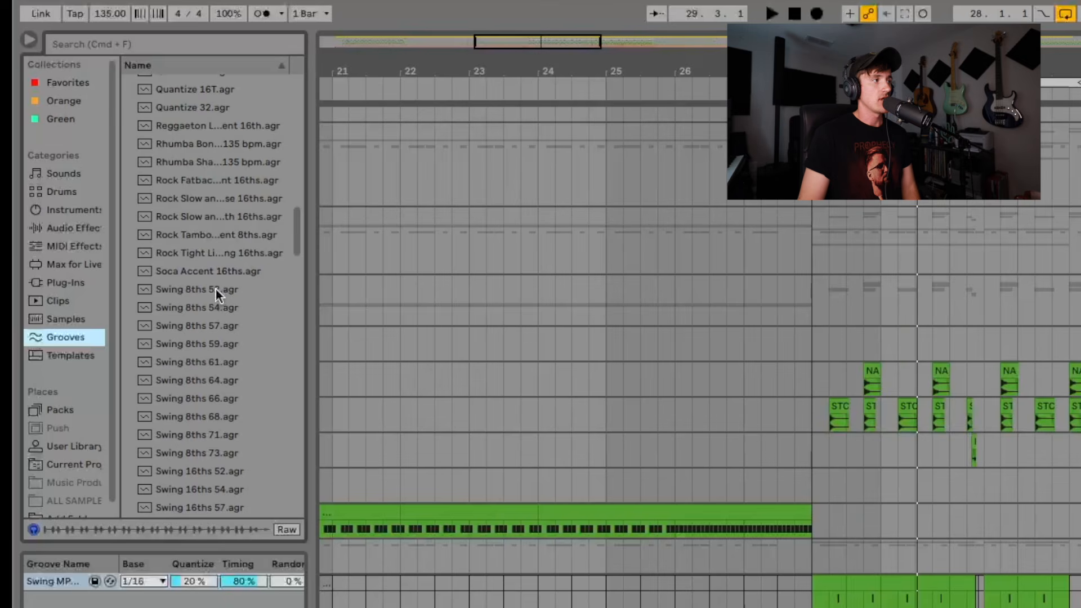
Audition the Swing 8ths 52, Swing 32ths 73 and Swing 16ths 68 grooves
click(216, 288)
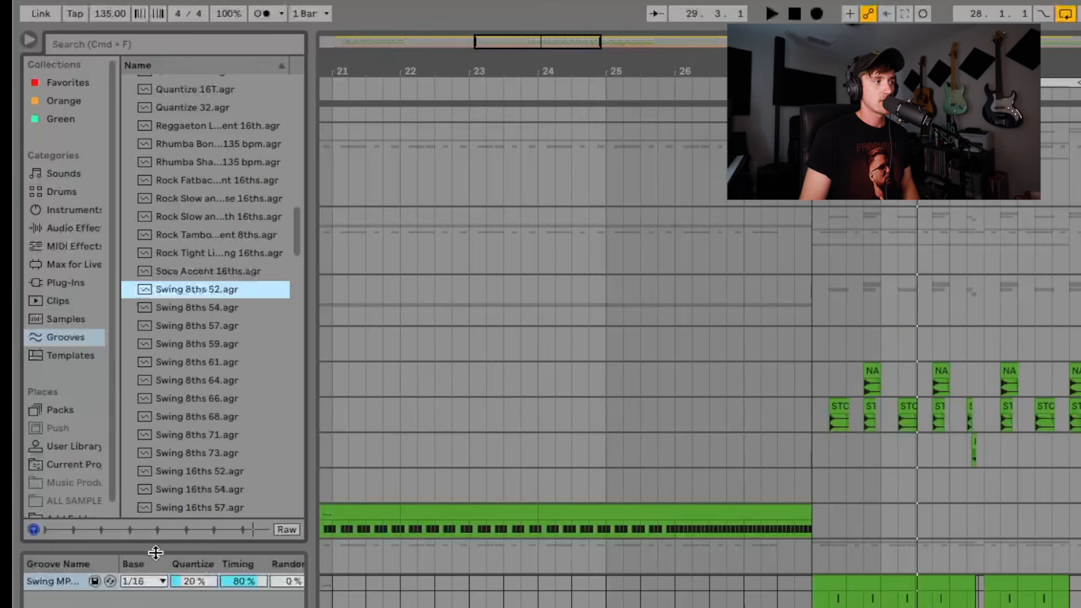
scroll(212, 427, down, 7)
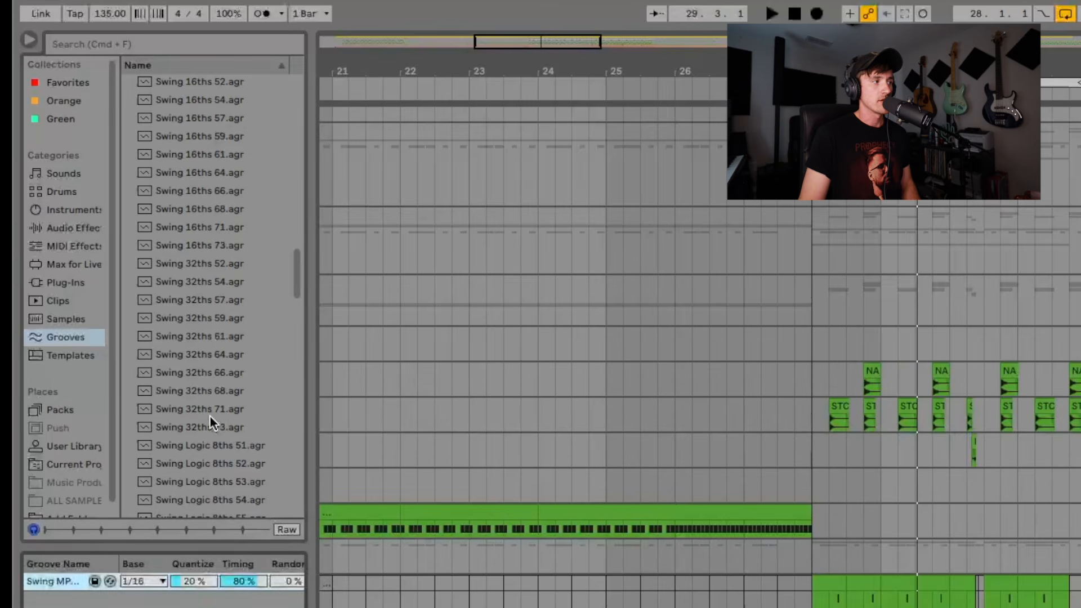
click(217, 427)
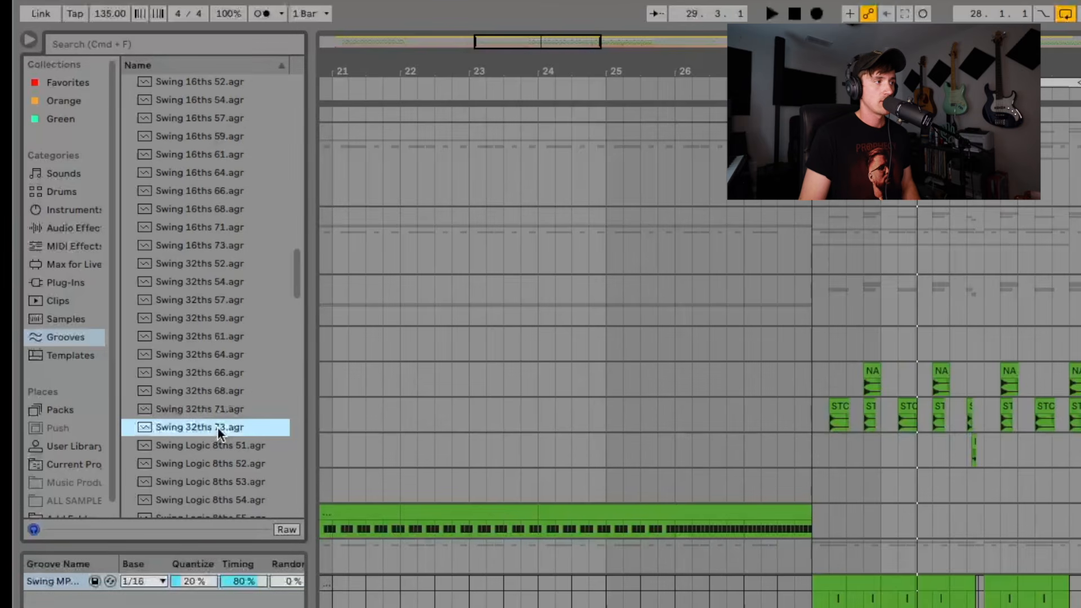
click(250, 580)
click(201, 209)
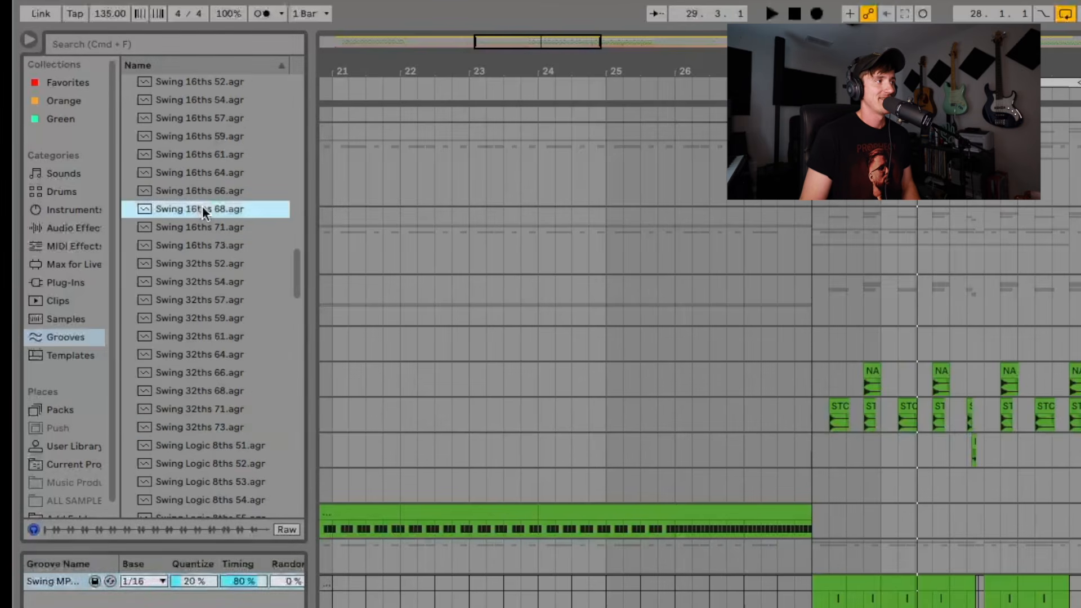
Compare the Swing 16ths 52 and Swing 16ths 73 grooves with the Swing MPC groove in the groove pool
scroll(206, 265, up, 1)
scroll(206, 268, up, 5)
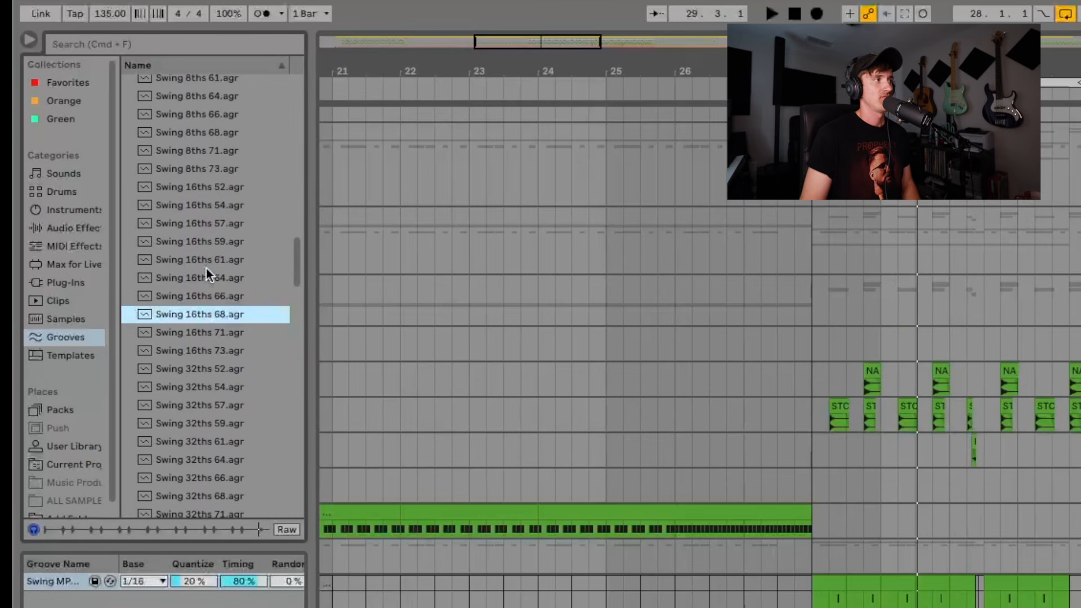
click(222, 186)
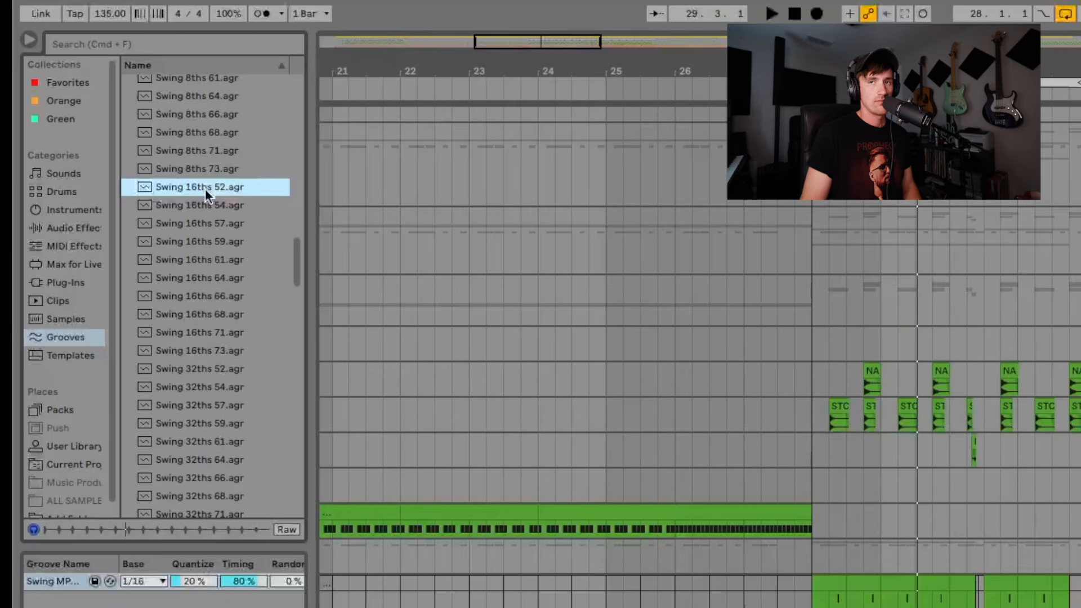
click(53, 582)
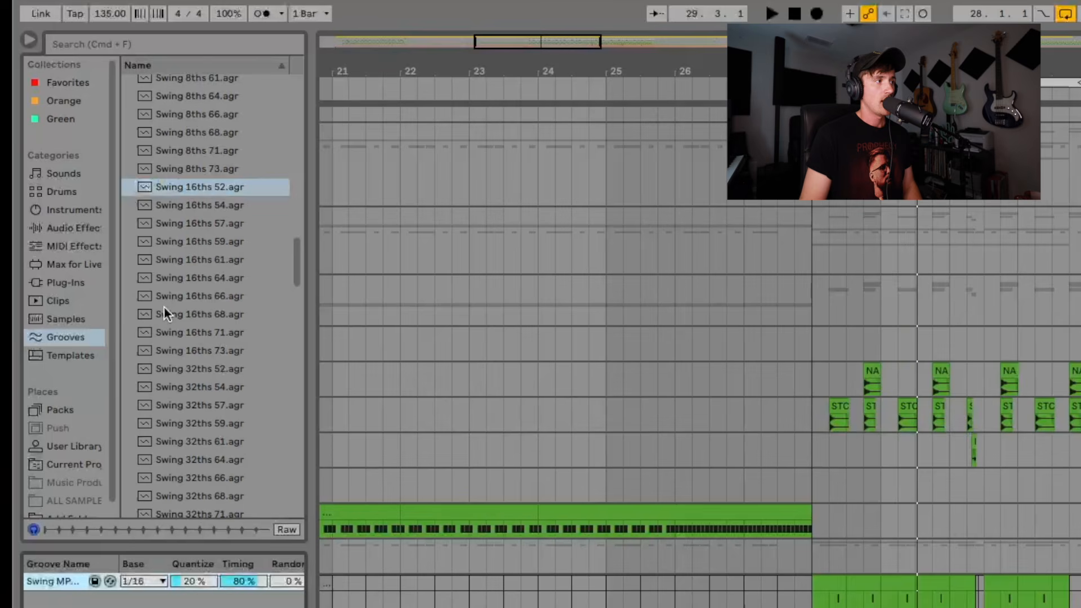
click(212, 351)
click(53, 581)
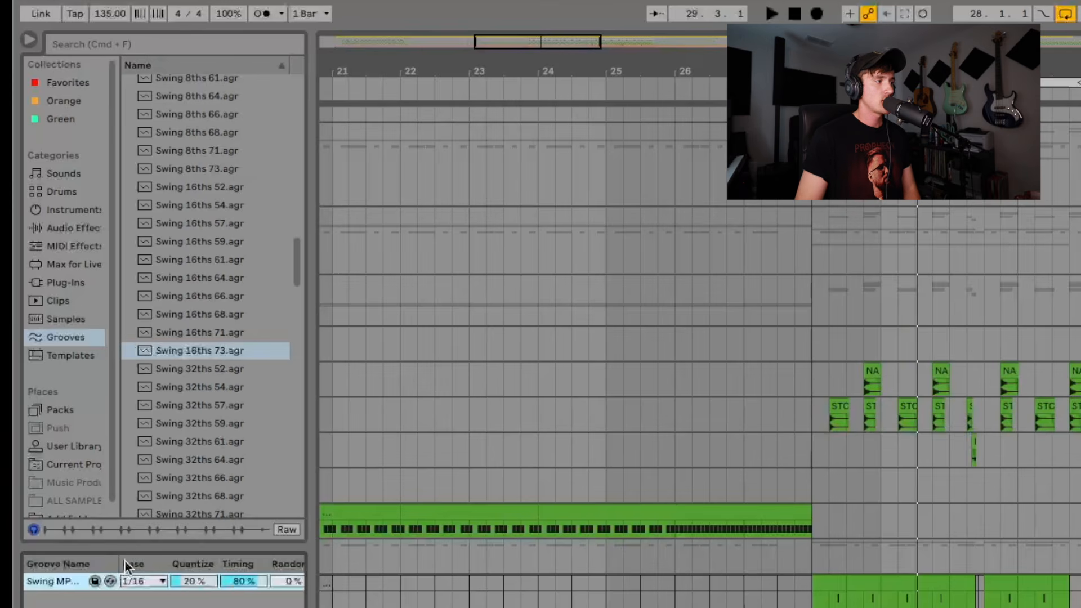
Look through the remaining grooves, from Swing Logic to the Utility grooves, adjusting the browser width to read their names
drag(310, 580, 268, 598)
scroll(191, 439, down, 10)
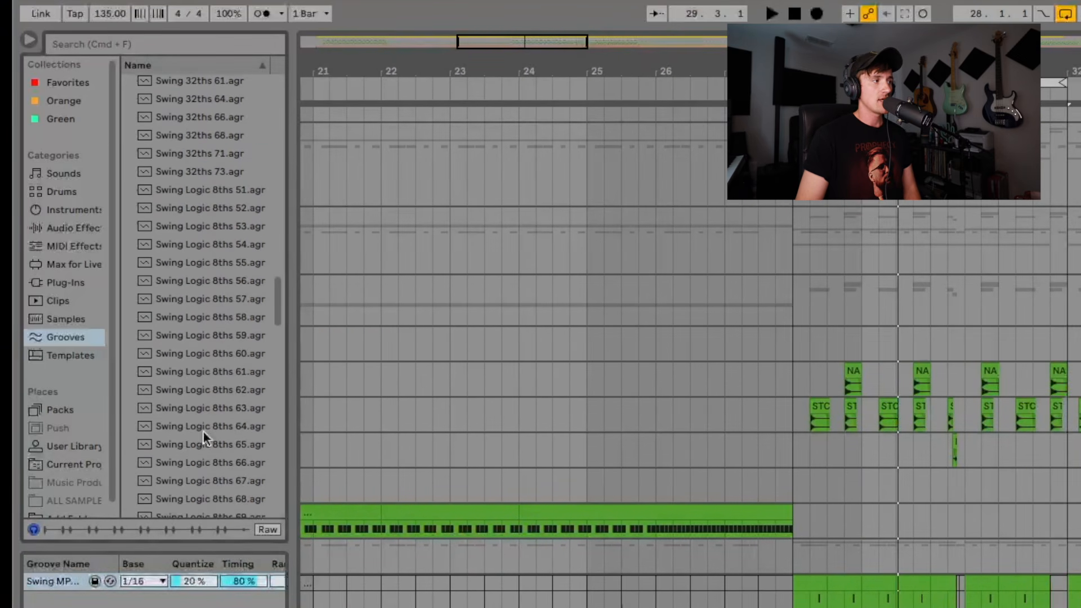
scroll(203, 430, down, 3)
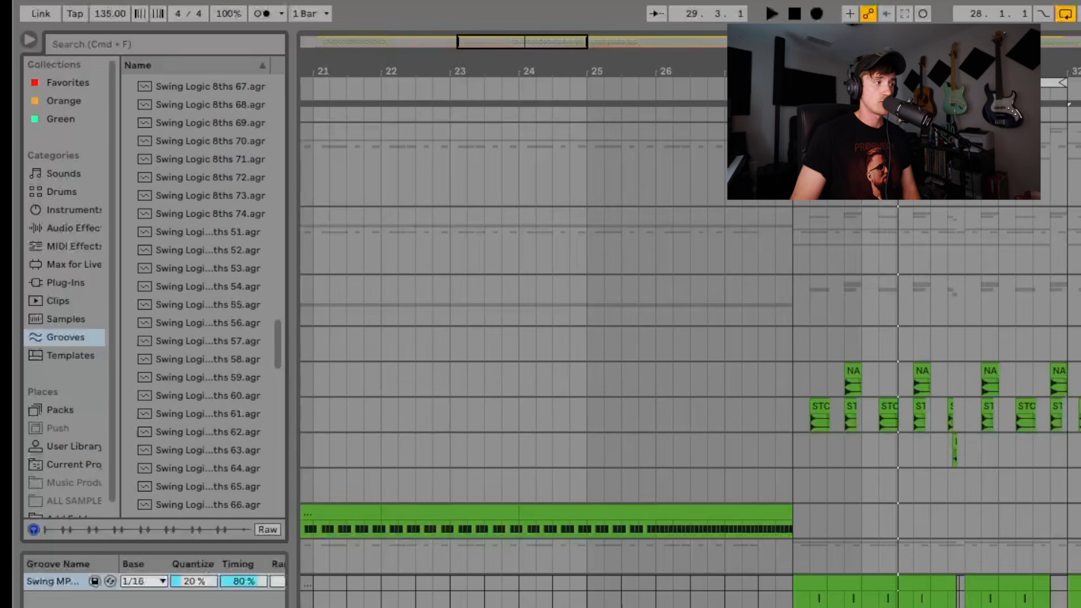
drag(294, 450, 304, 450)
scroll(224, 478, down, 8)
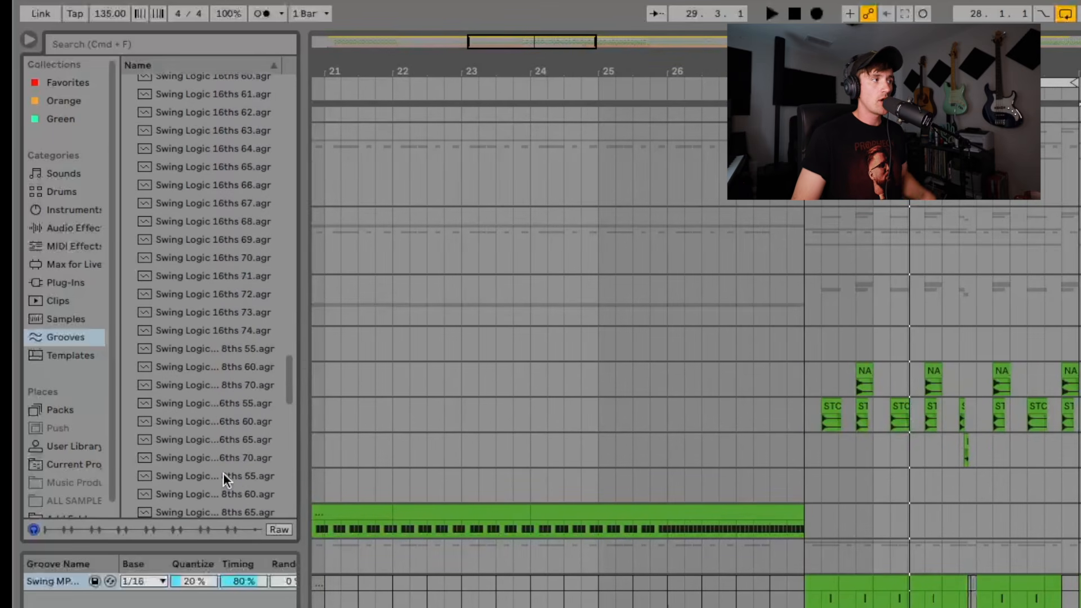
scroll(223, 476, down, 15)
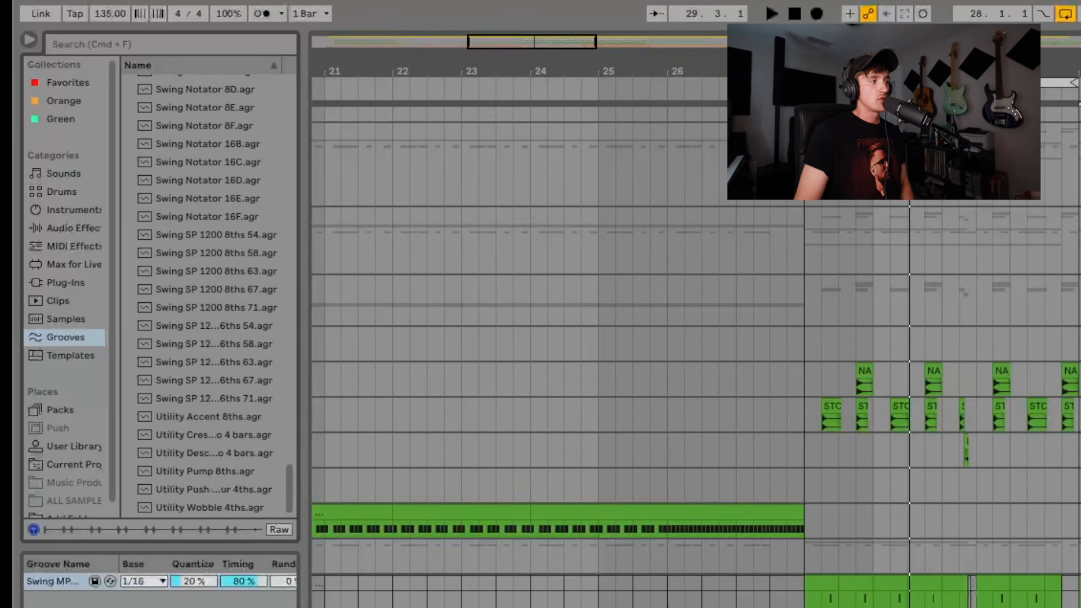
Add Swing SP 1200 16ths 54 to the groove pool, widen the browser to show its groove parameters, and delete that groove from the pool
click(226, 326)
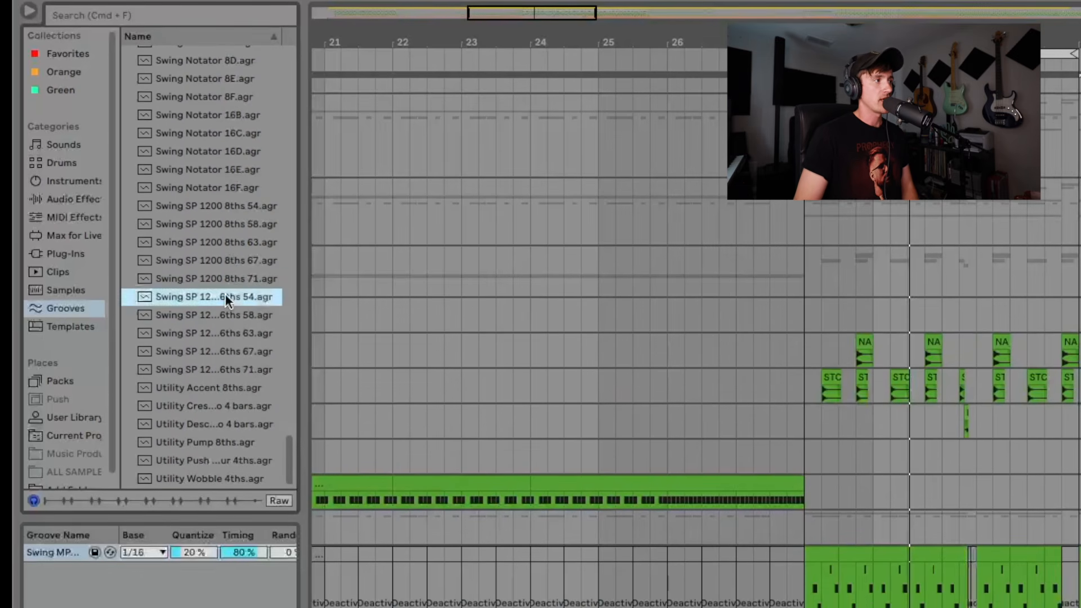
drag(226, 300, 113, 574)
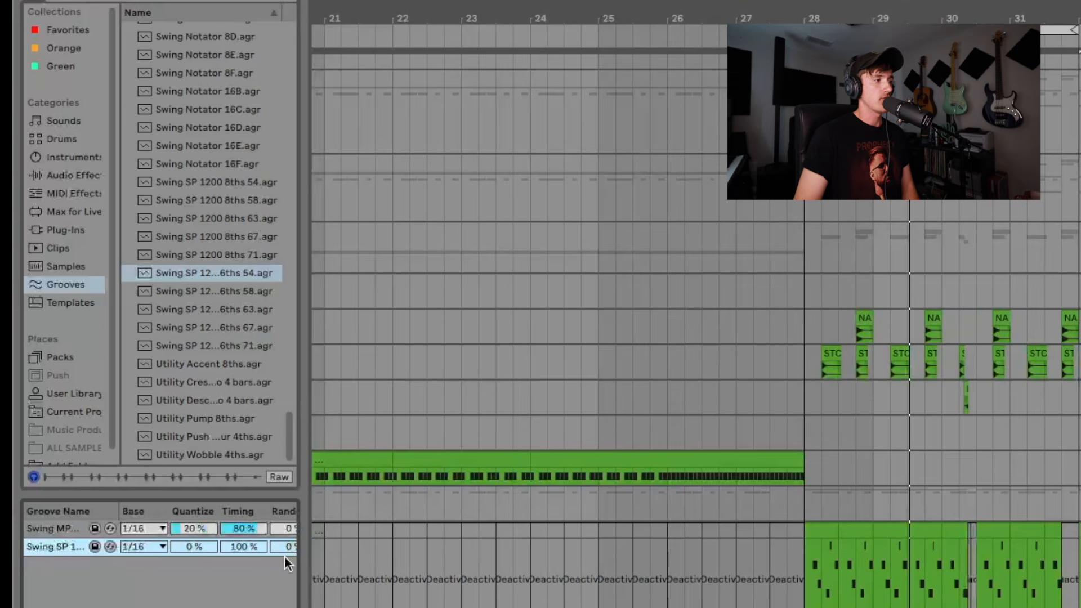
drag(308, 506, 404, 512)
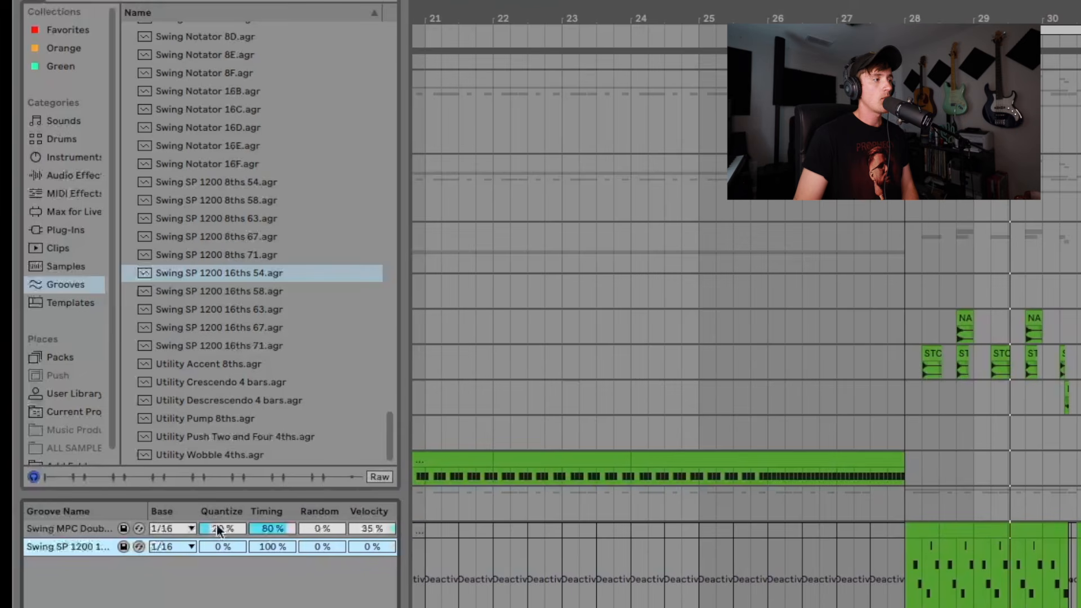
right_click(92, 548)
click(133, 560)
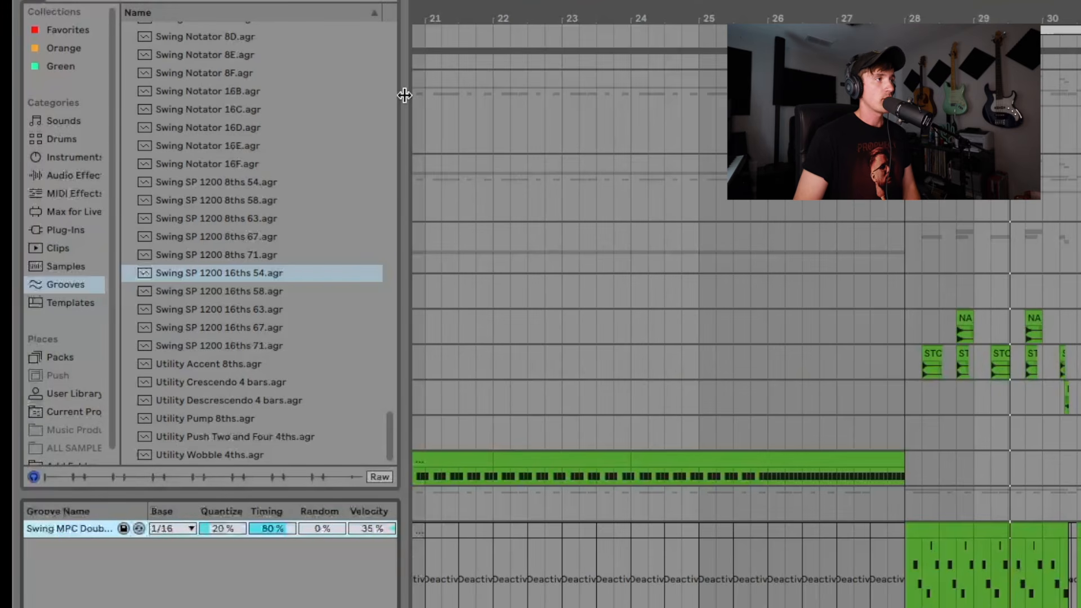
drag(403, 97, 379, 106)
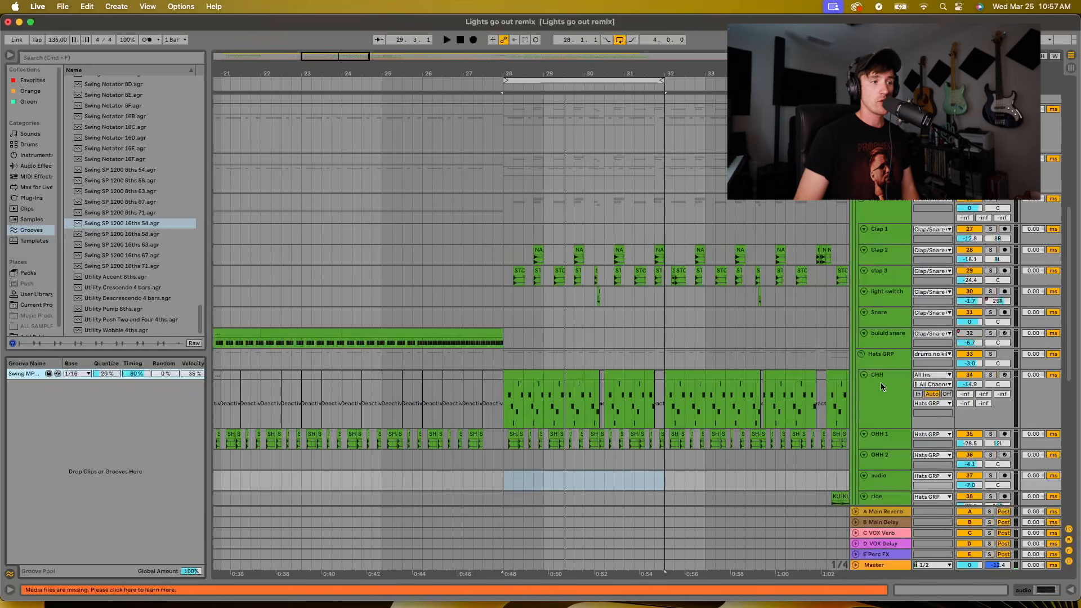
Open the CHH track's MIDI clip at bar 28 in the note editor and select all its notes
click(513, 376)
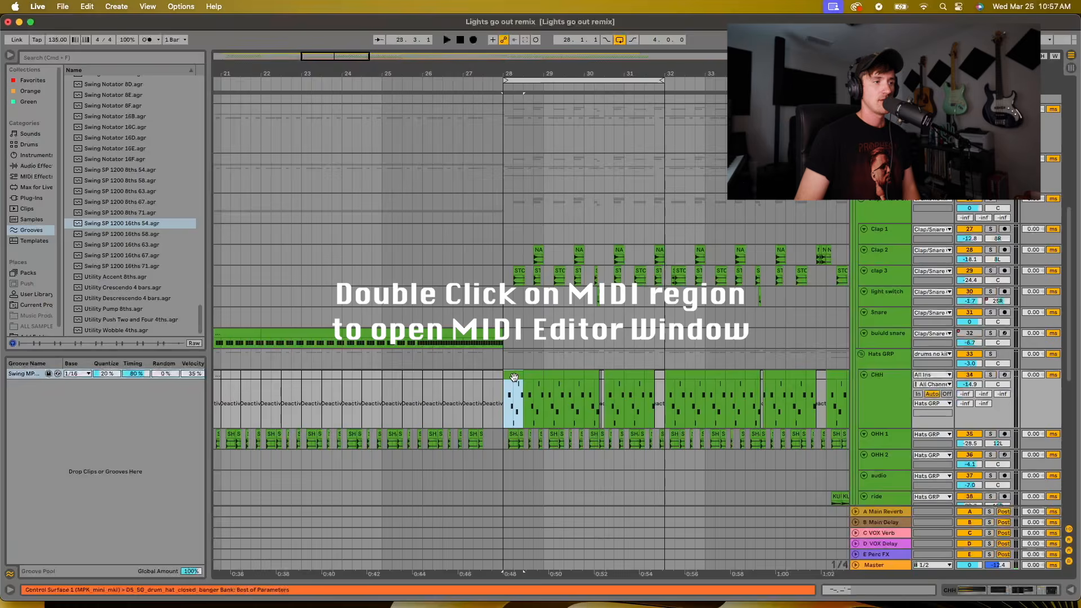
double_click(514, 376)
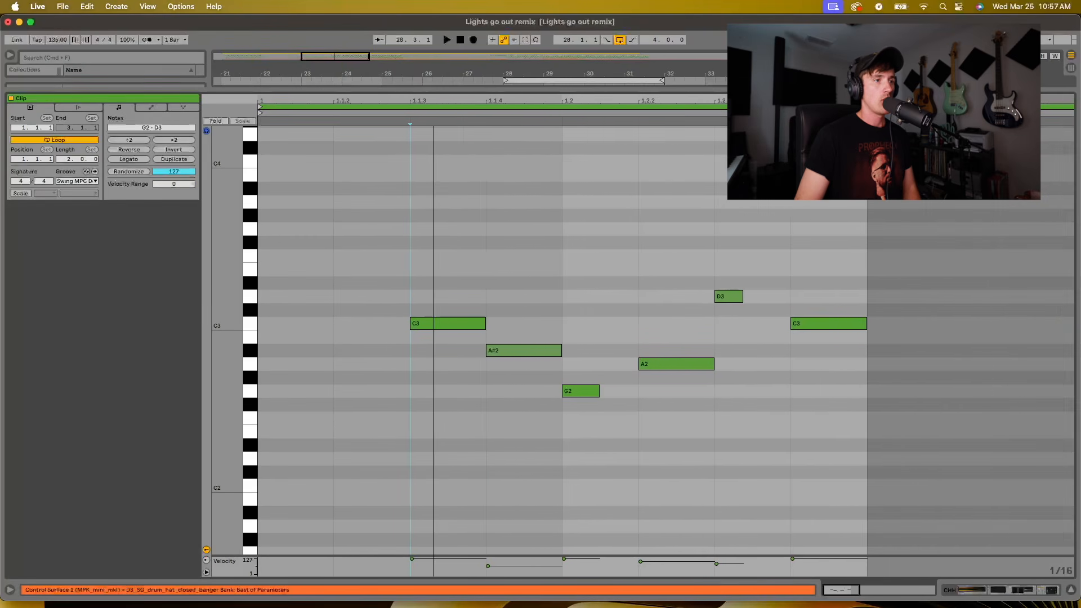
drag(434, 101, 434, 93)
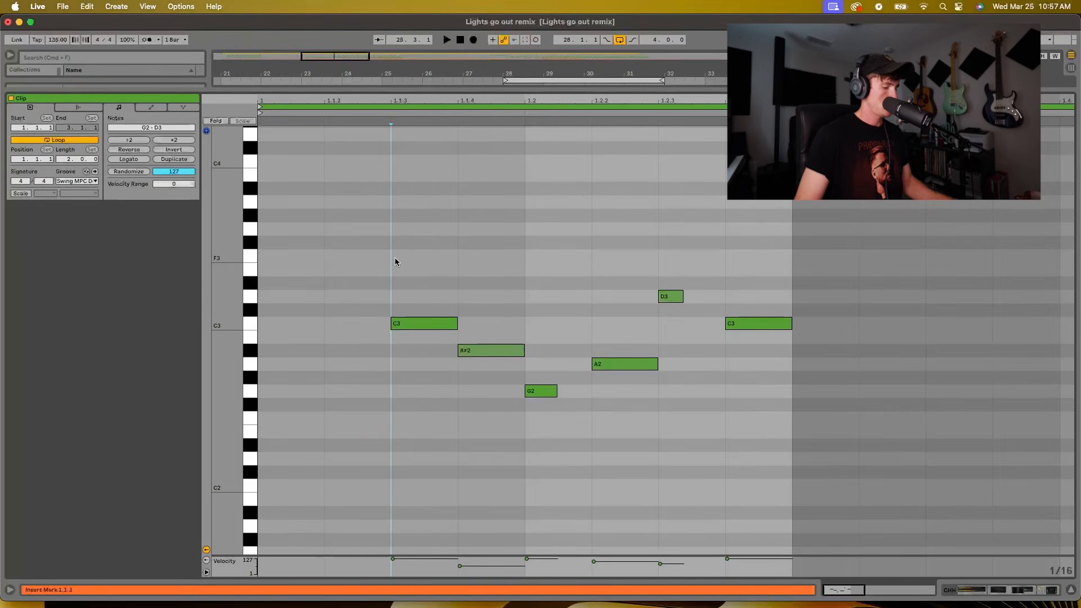
drag(379, 265, 878, 448)
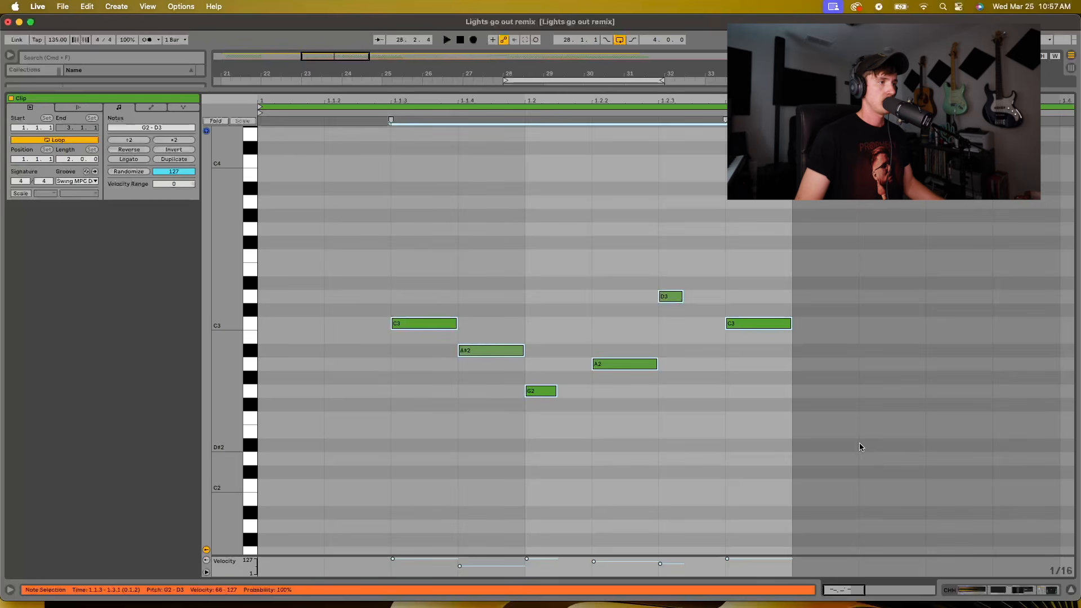
Set the CHH clip's groove to None and play the hi-hat pattern without swing
click(88, 182)
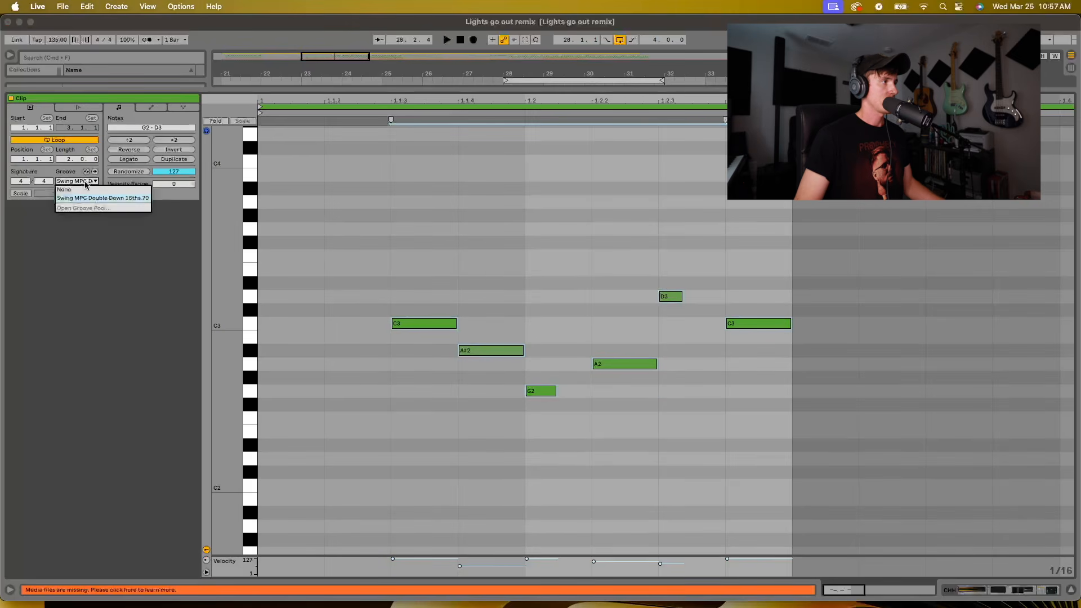
click(85, 190)
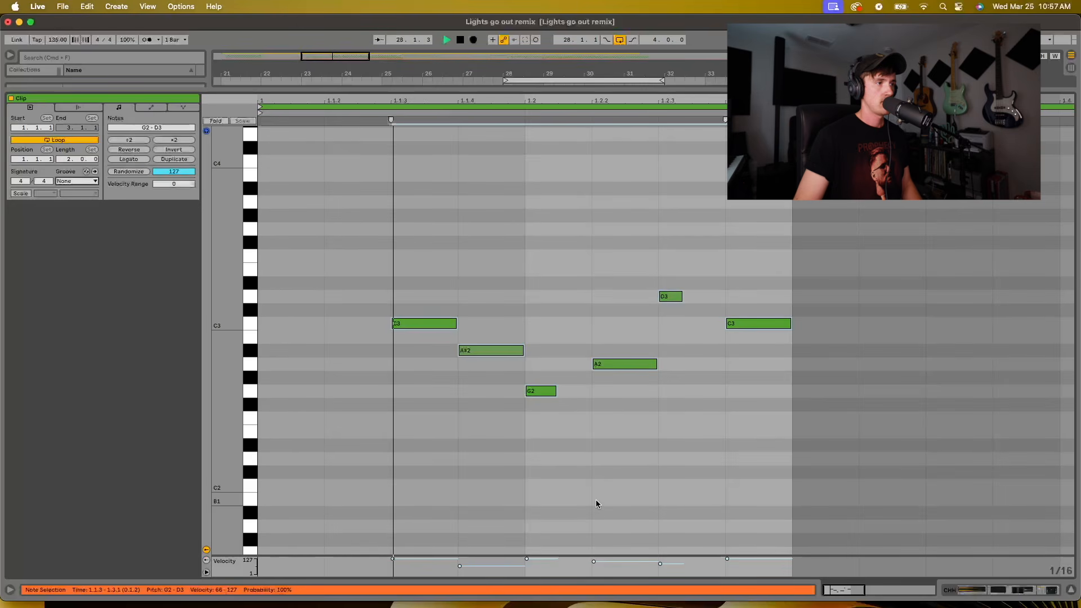
key(space)
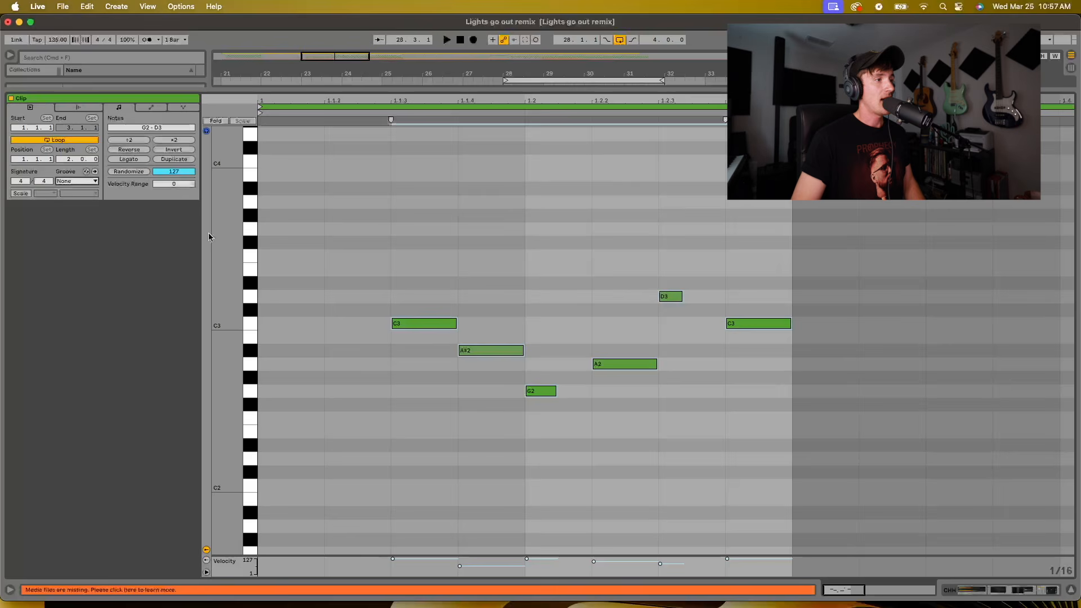
Select all notes in the CHH clip, set its groove to Swing MPC Double Down 16ths 70, and play the swung hi-hat pattern
key(super+a)
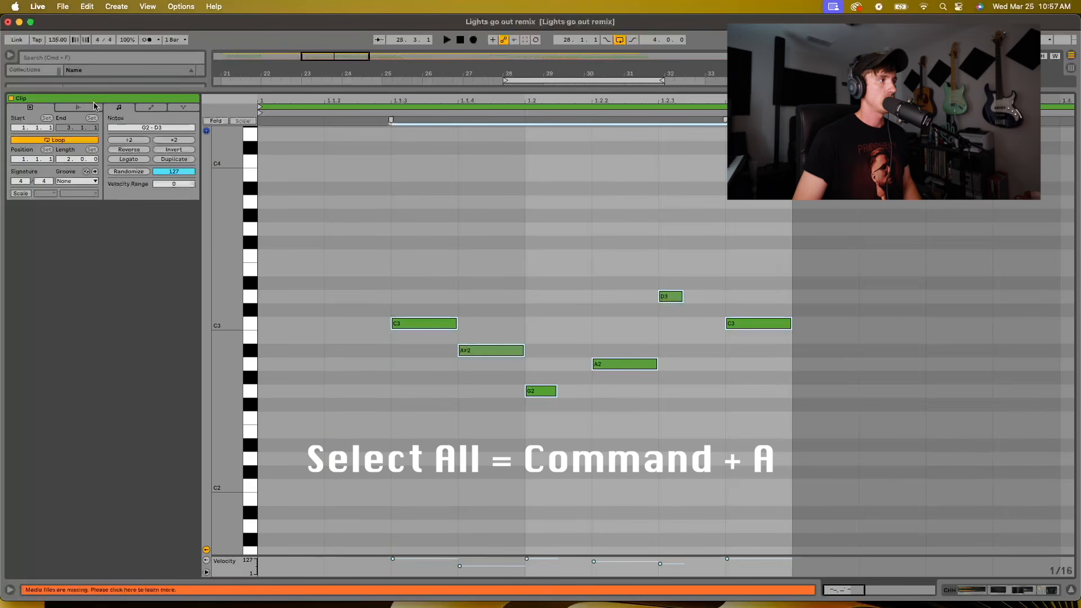
click(83, 181)
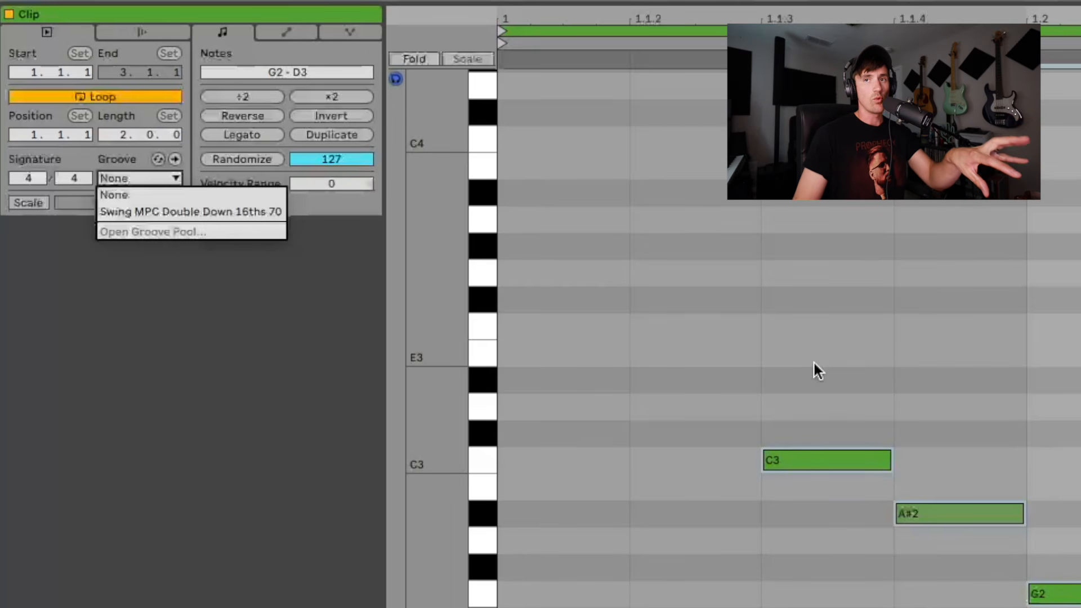
click(188, 209)
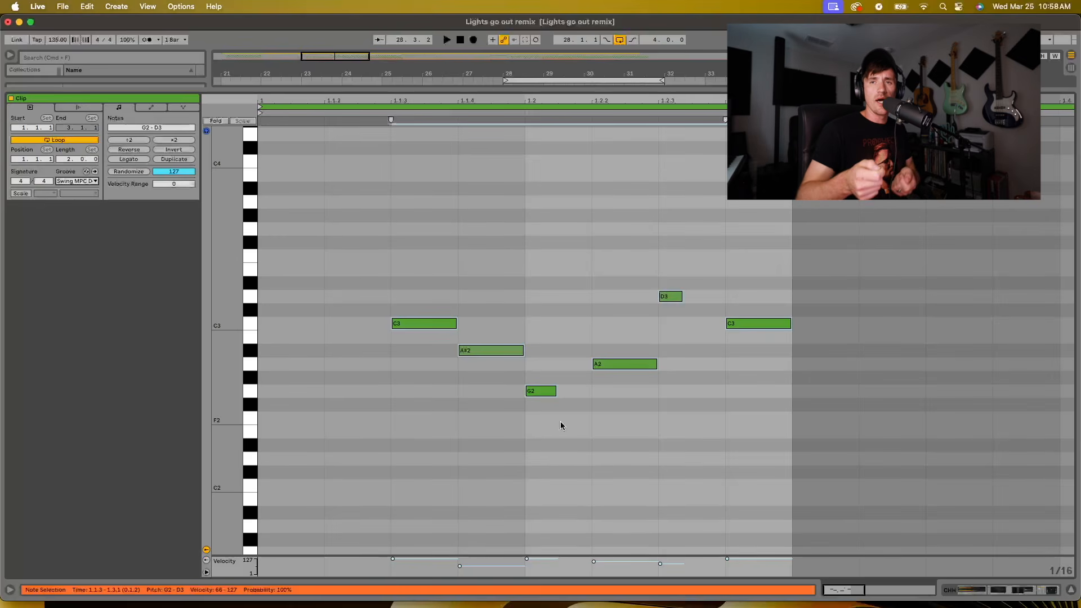
key(space)
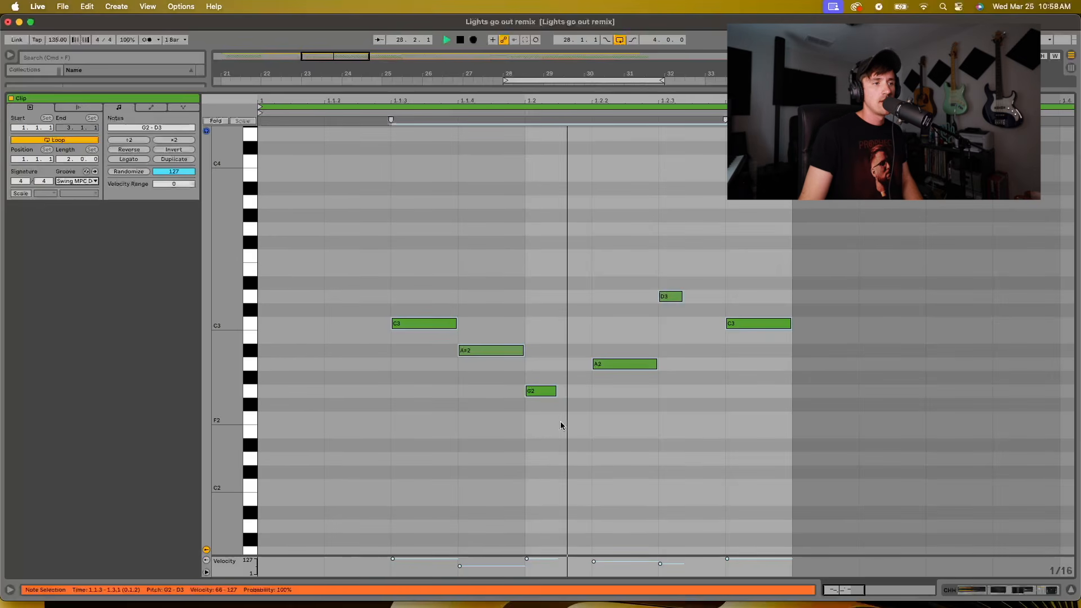
key(space)
Return to the arrangement and show the CHH track's device chain with its closed-hat sampler and effects
click(1072, 591)
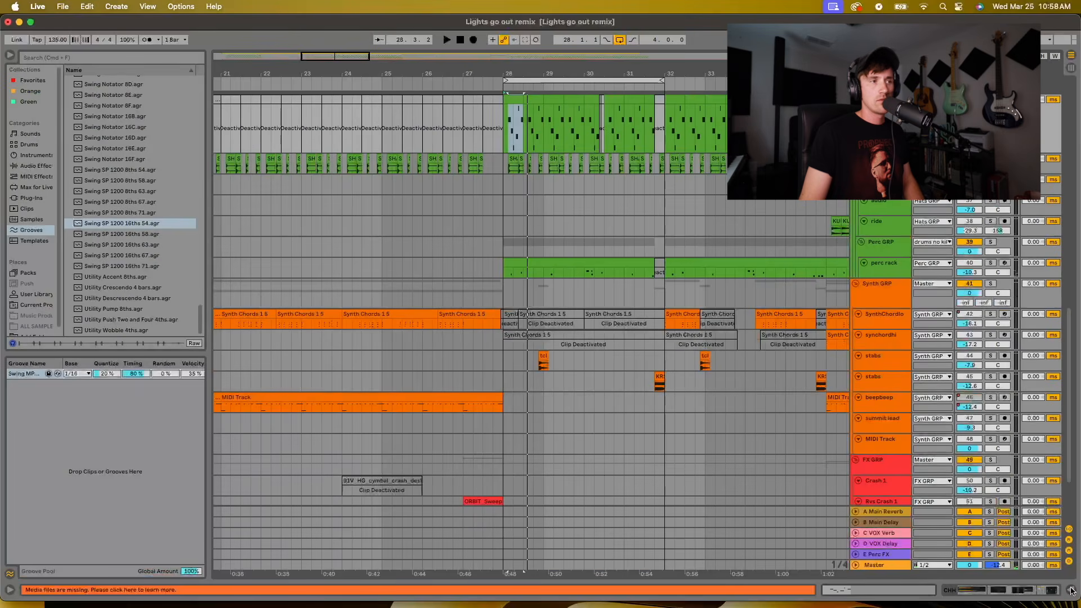
scroll(884, 169, up, 1)
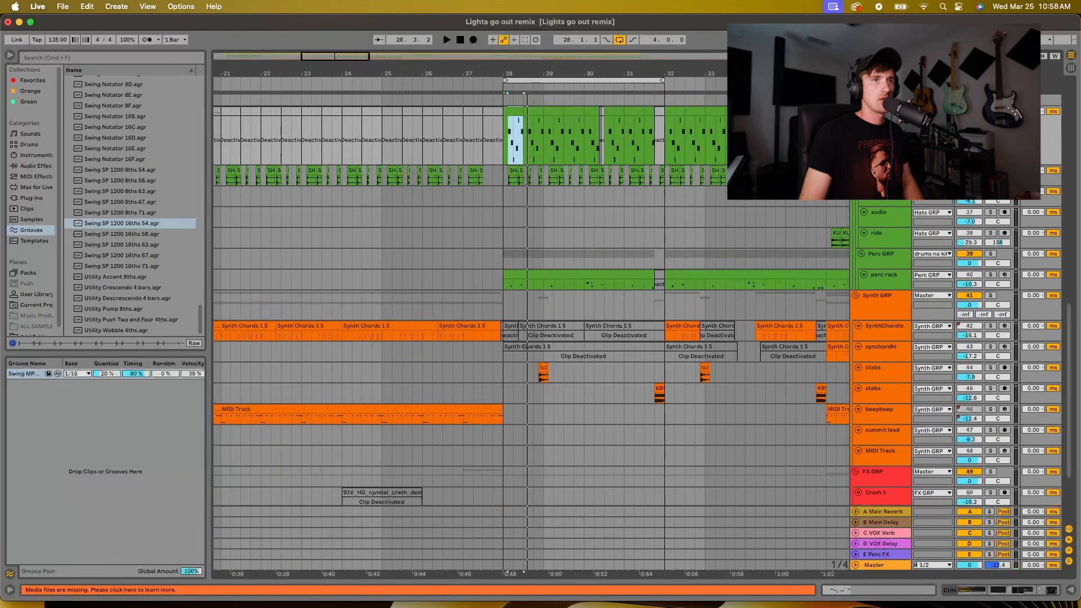
double_click(883, 111)
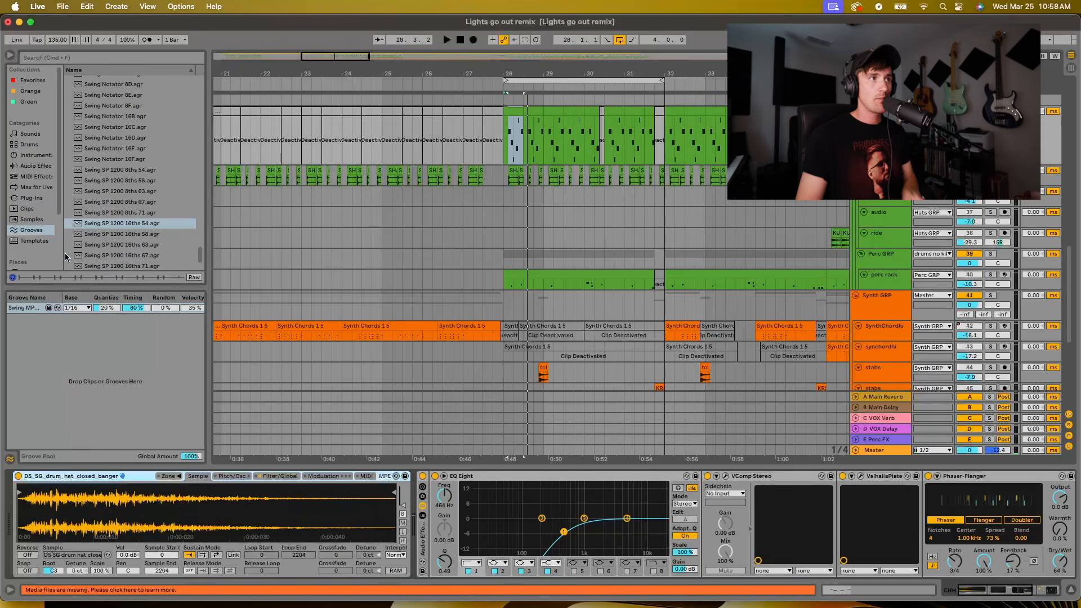
Reopen the CHH clip at bar 28 in the note editor, play its swung pattern from the start, and return to the arrangement
double_click(510, 111)
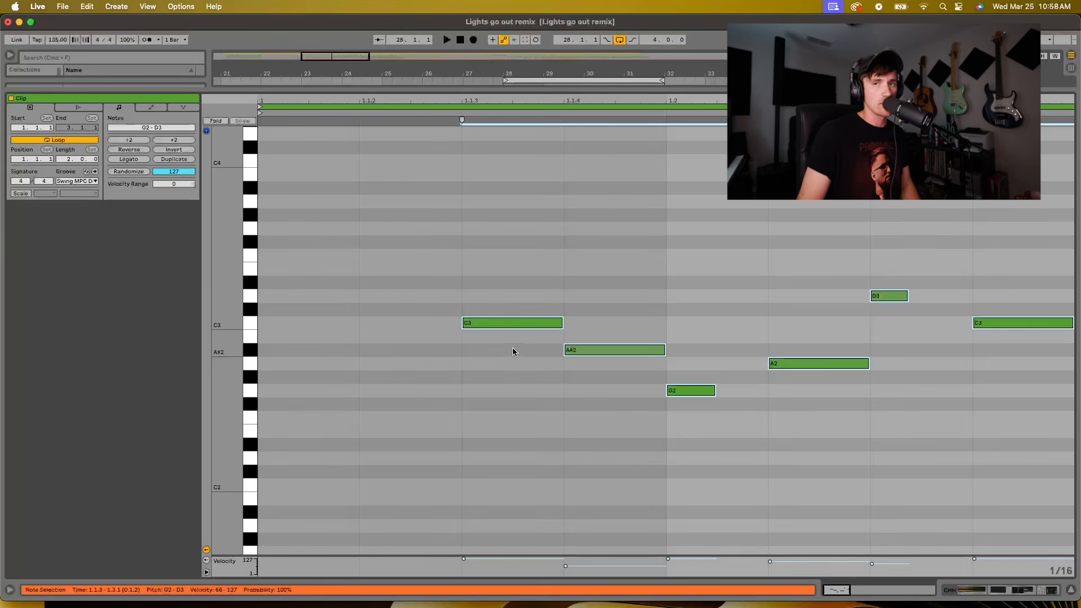
key(space)
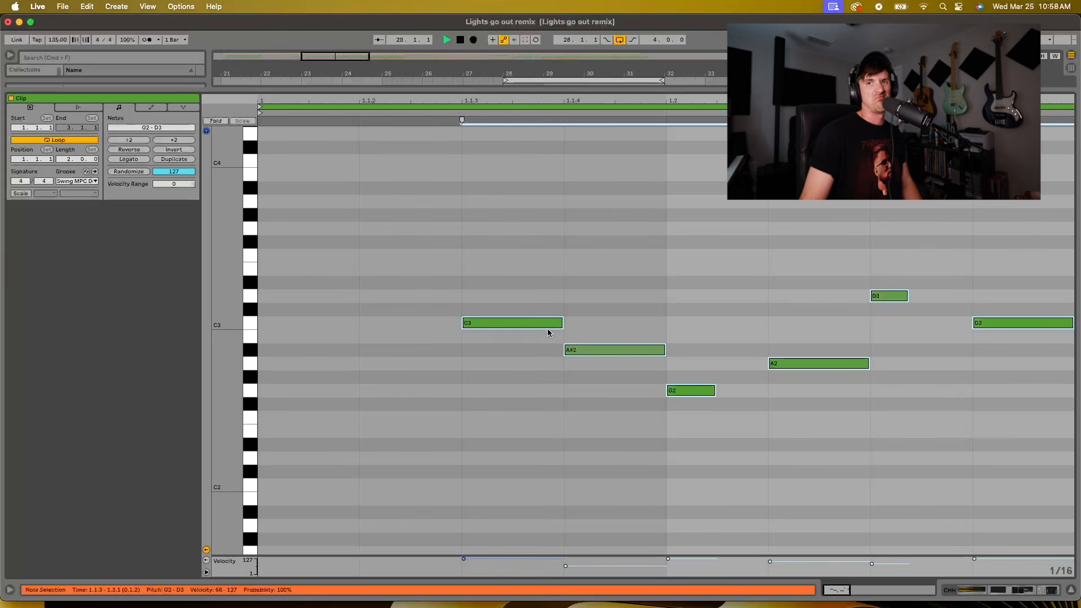
key(space)
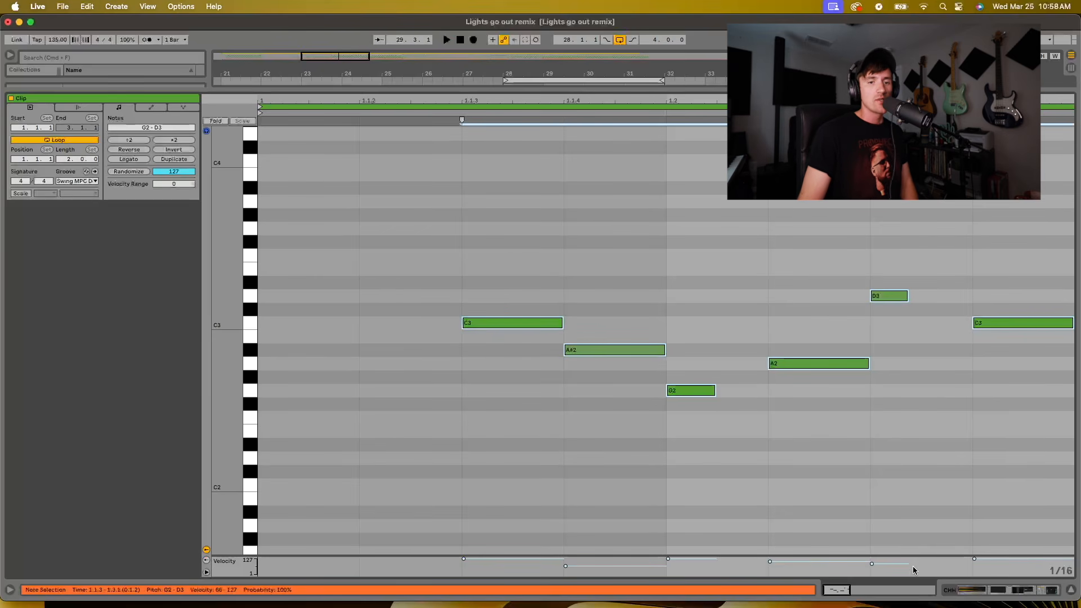
click(1071, 592)
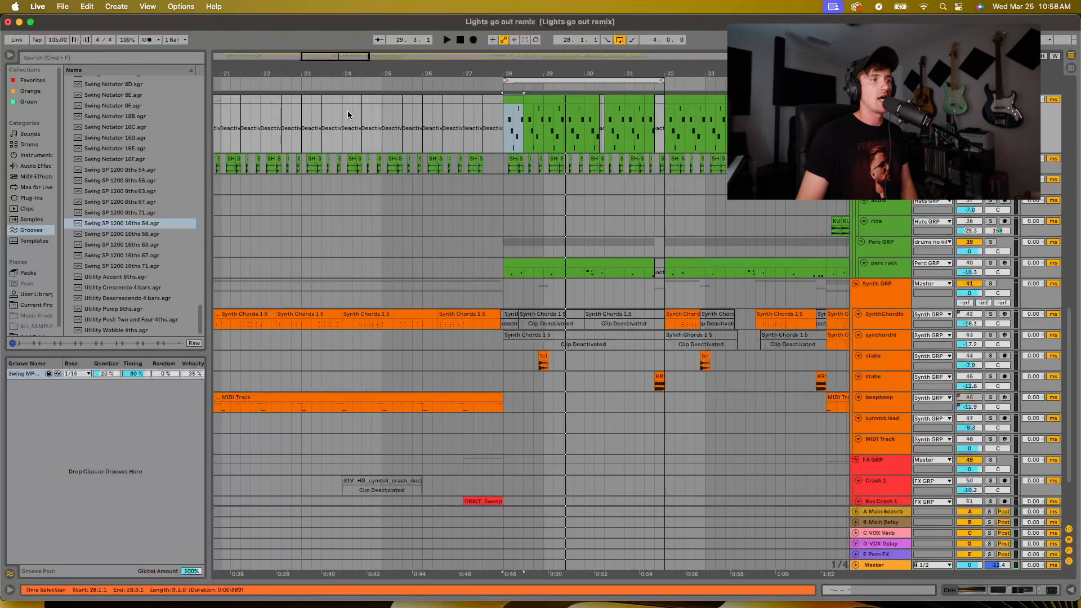
Solo the perc rack track and play its clip from bar 28
drag(548, 75, 546, 74)
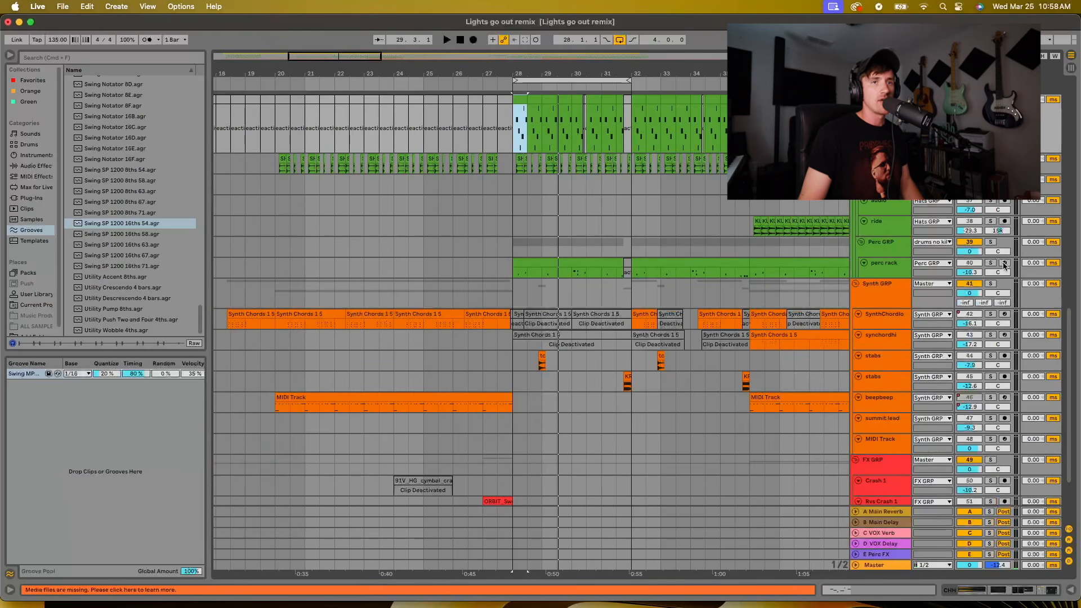
click(991, 263)
click(519, 260)
key(space)
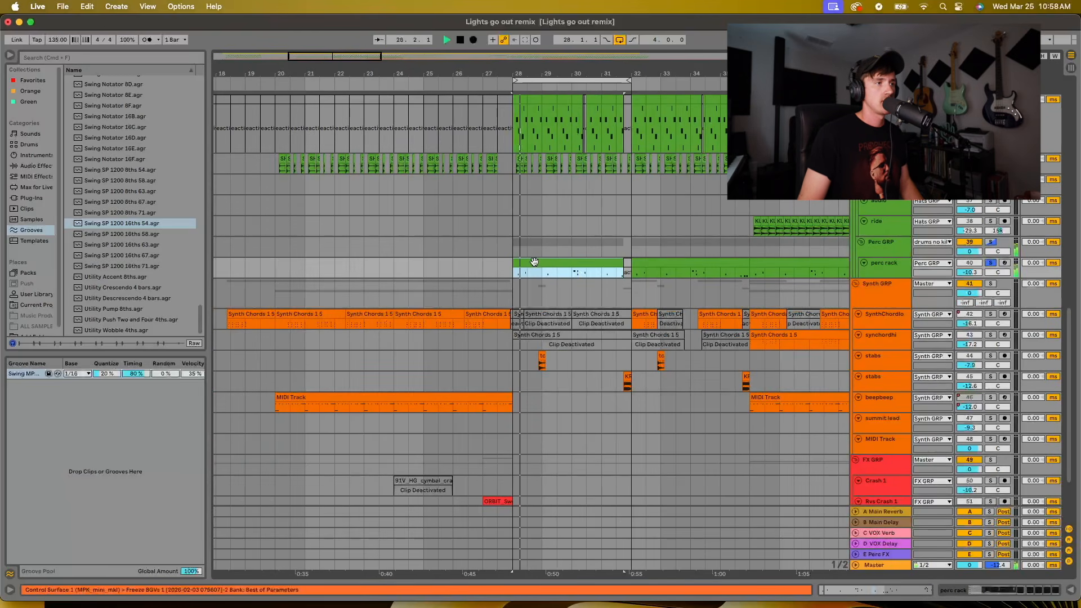
click(572, 272)
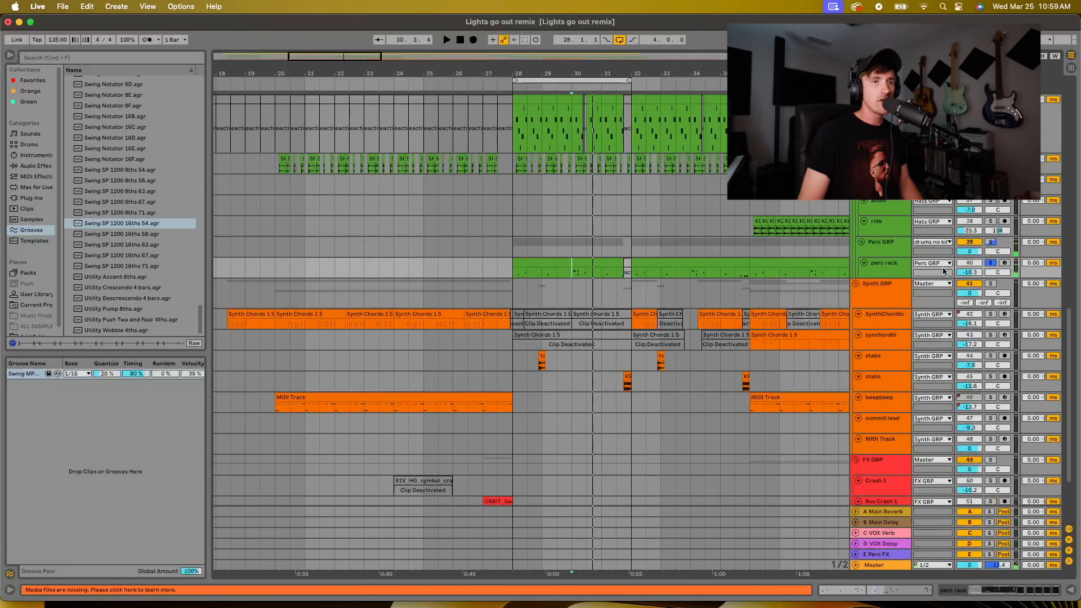
Enlarge the perc rack track, view its bar 28 clip and groove in the note editor, and return to the arrangement
drag(889, 277, 574, 304)
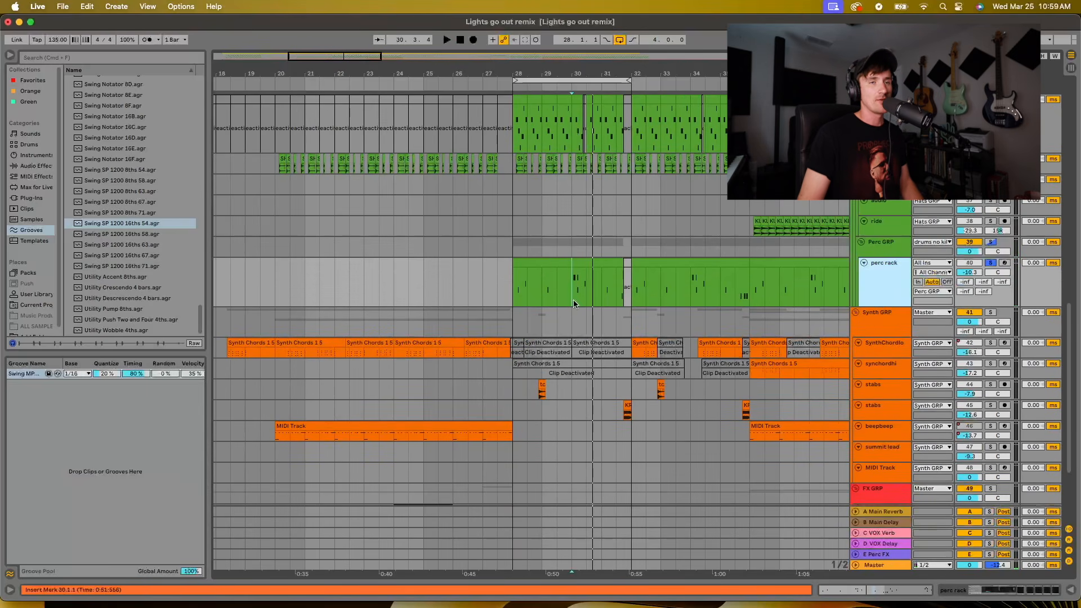
double_click(581, 283)
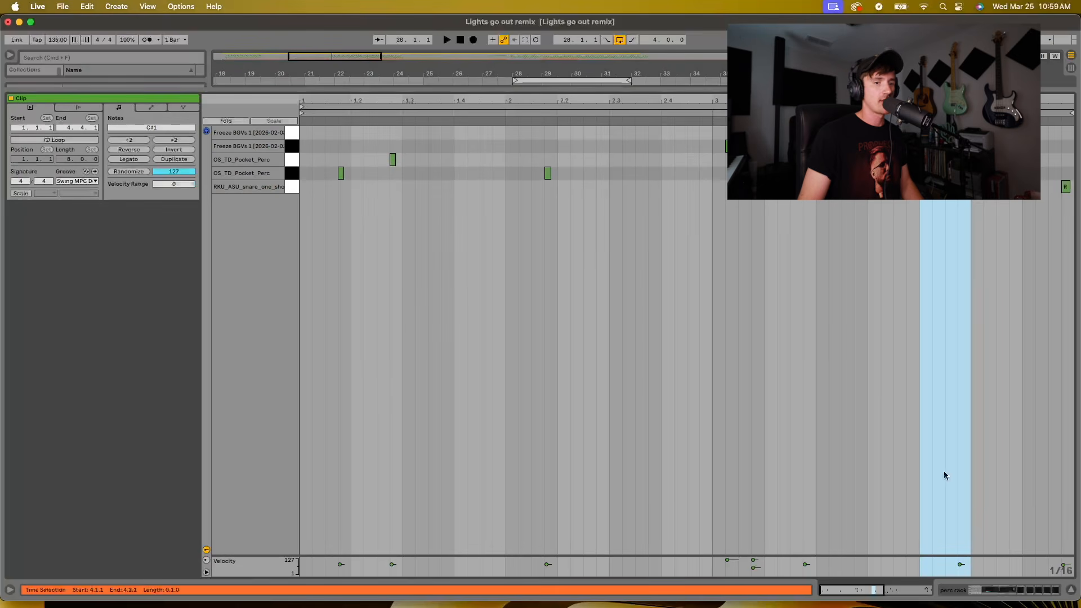
click(1071, 591)
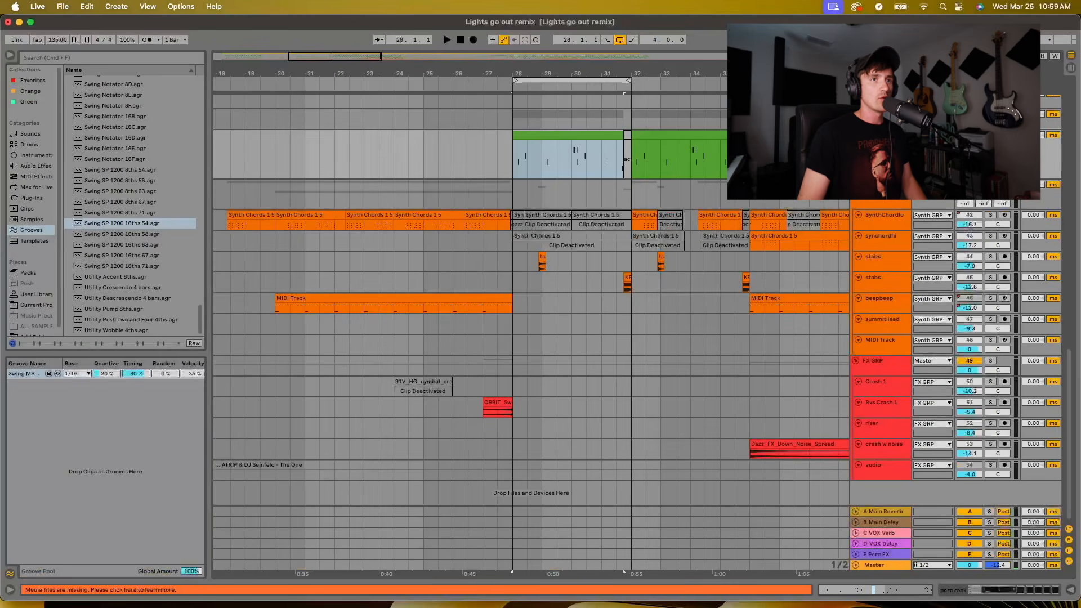
Show the perc rack's Drum Rack, audition its pads, and inspect the OS_TD_Pocket_Perc and Freeze BGVs 1 samples
double_click(881, 135)
click(52, 547)
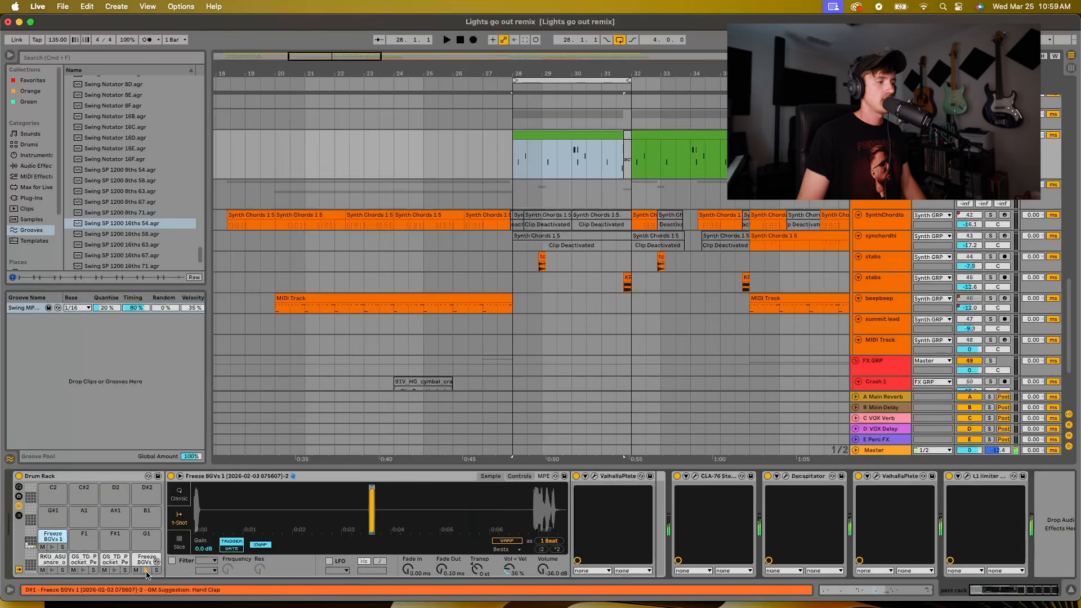
click(83, 570)
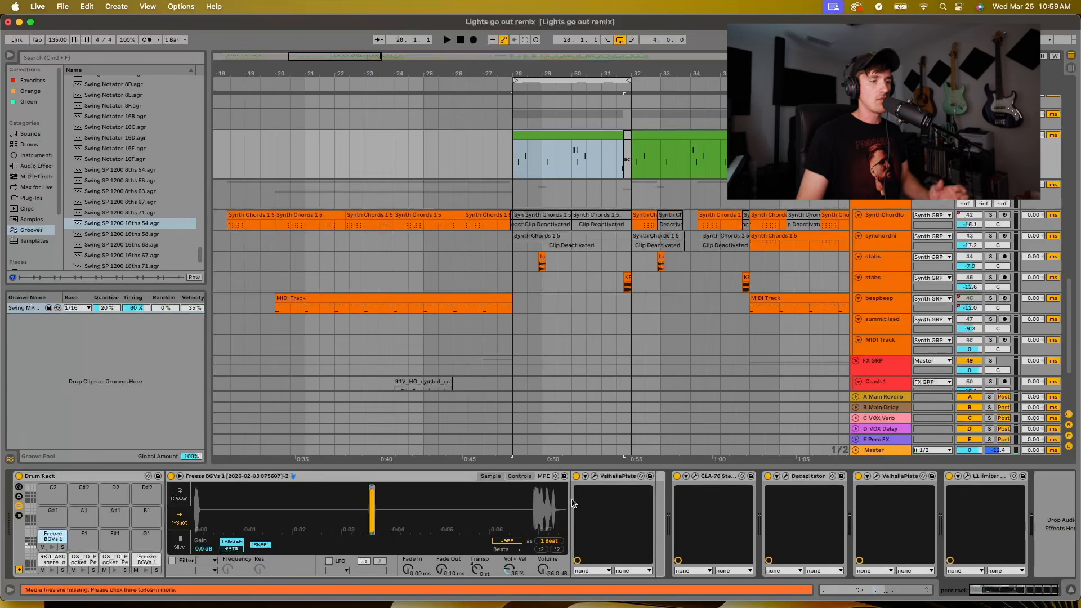
click(52, 547)
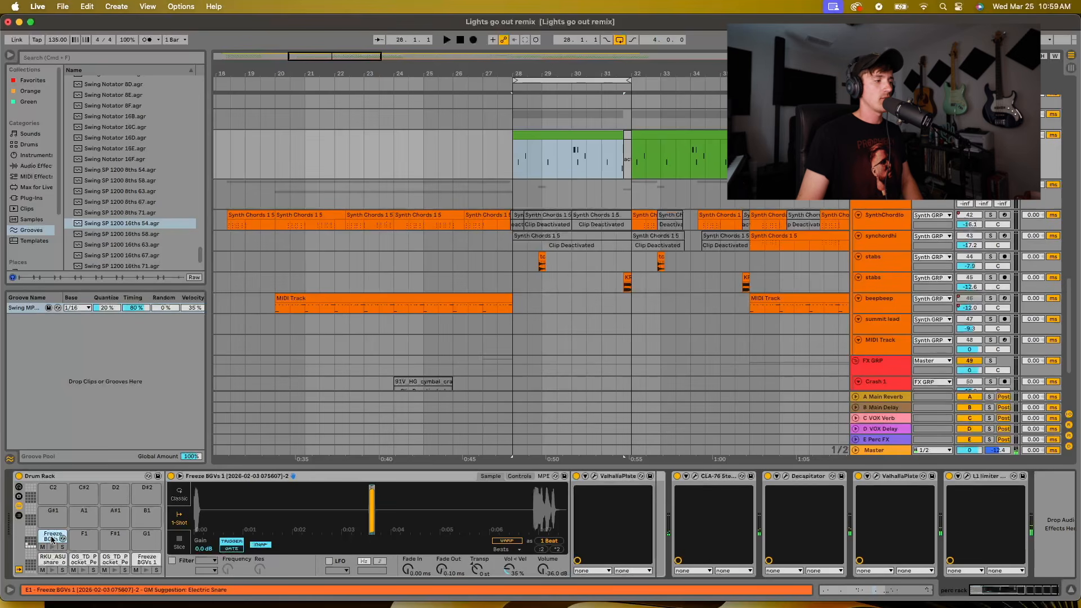
click(110, 559)
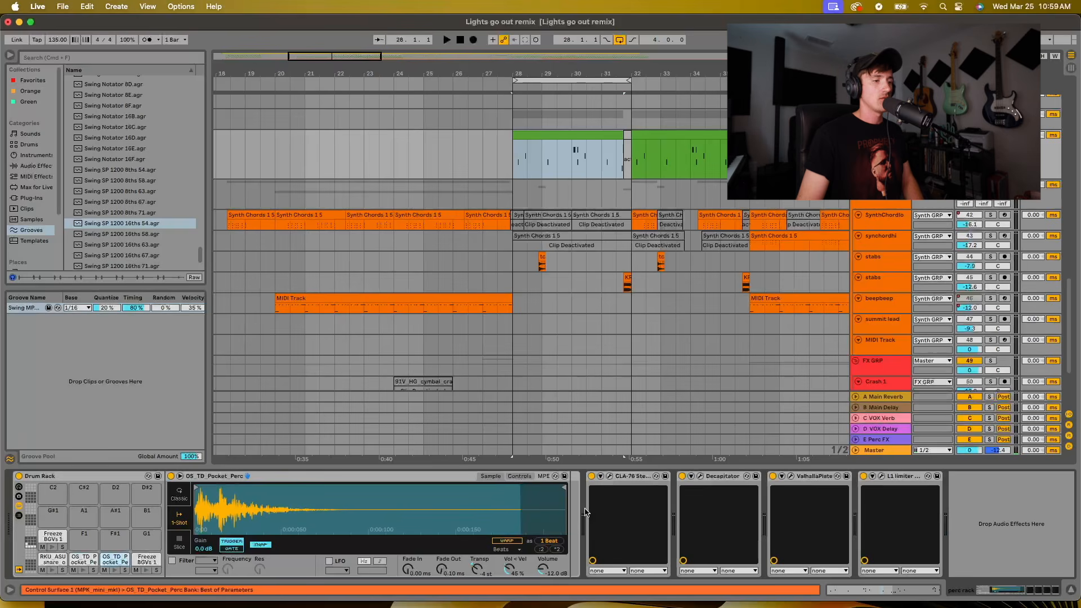
click(136, 563)
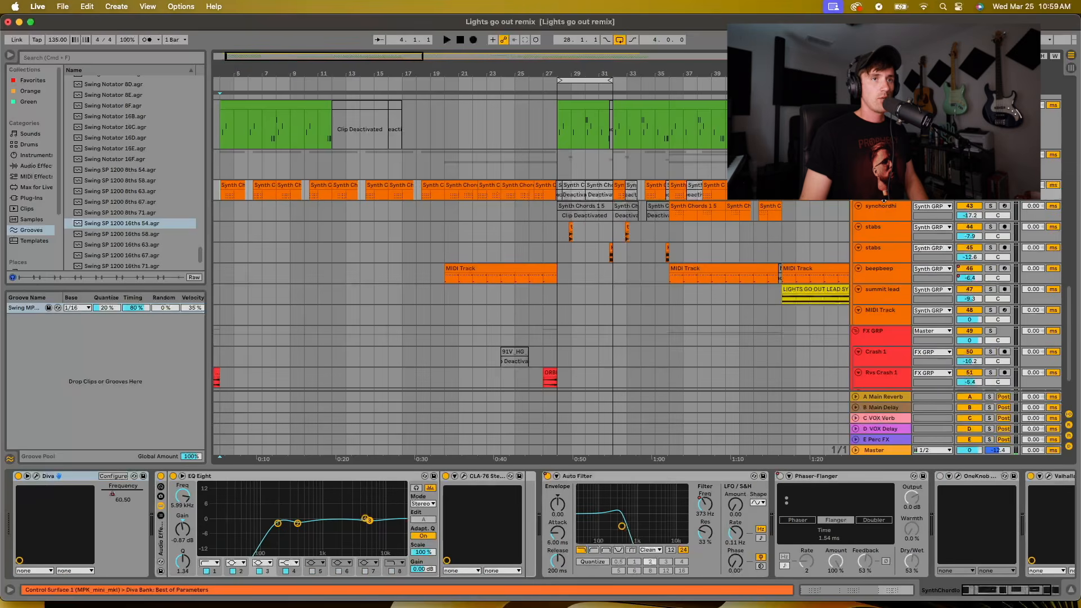
Enlarge the first synth chords track and look over its Synth Chords clips from bar 4 up to the drop at bar 28
drag(883, 201, 894, 237)
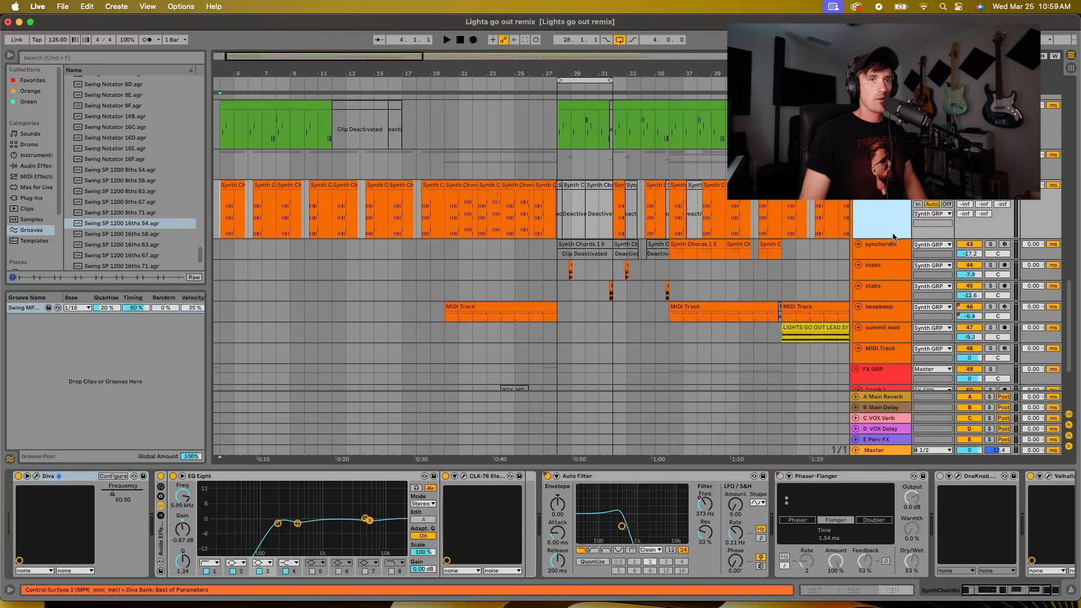
drag(332, 74, 333, 93)
scroll(393, 195, left, 5)
scroll(393, 199, left, 2)
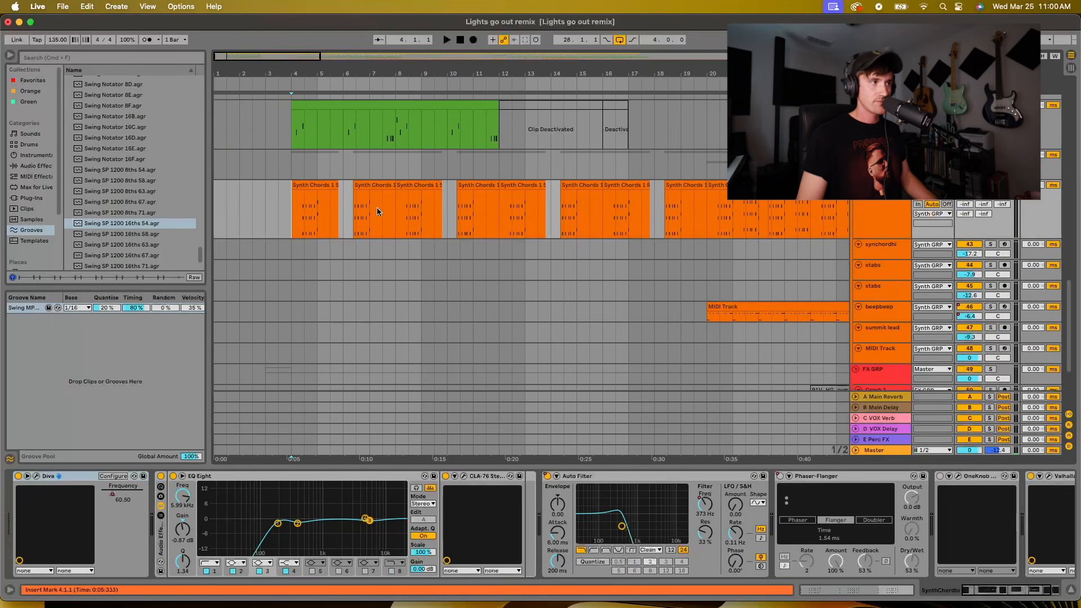
drag(387, 67, 387, 90)
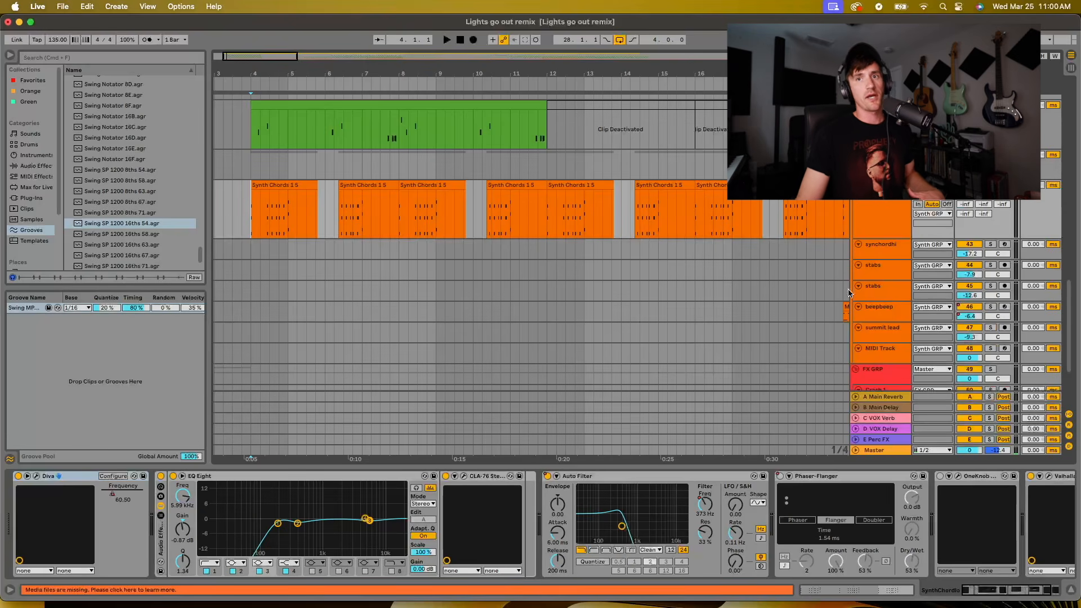
drag(383, 76, 383, 85)
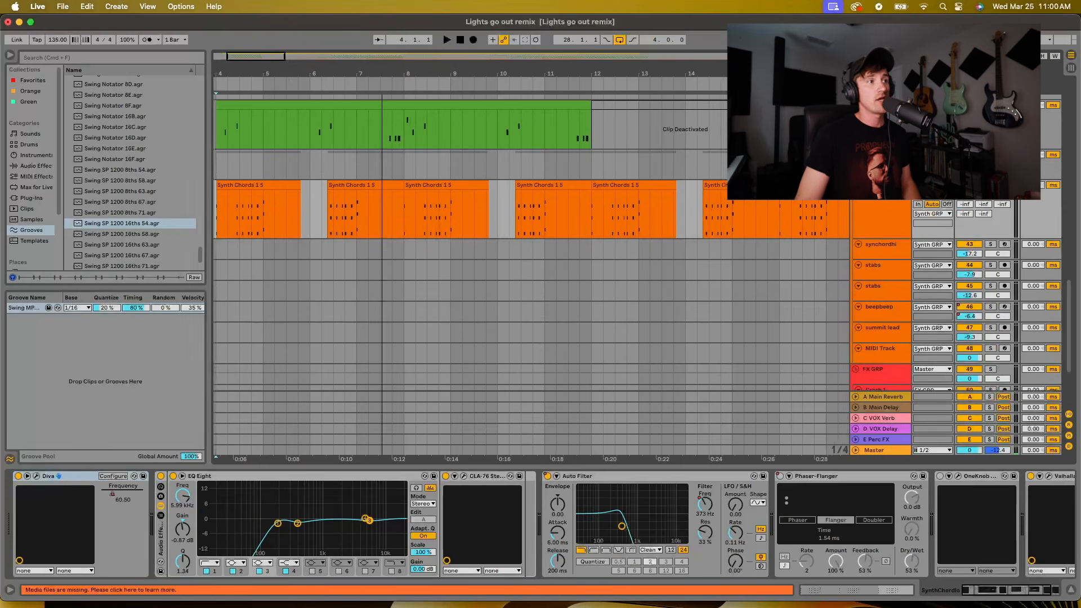
drag(567, 76, 411, 72)
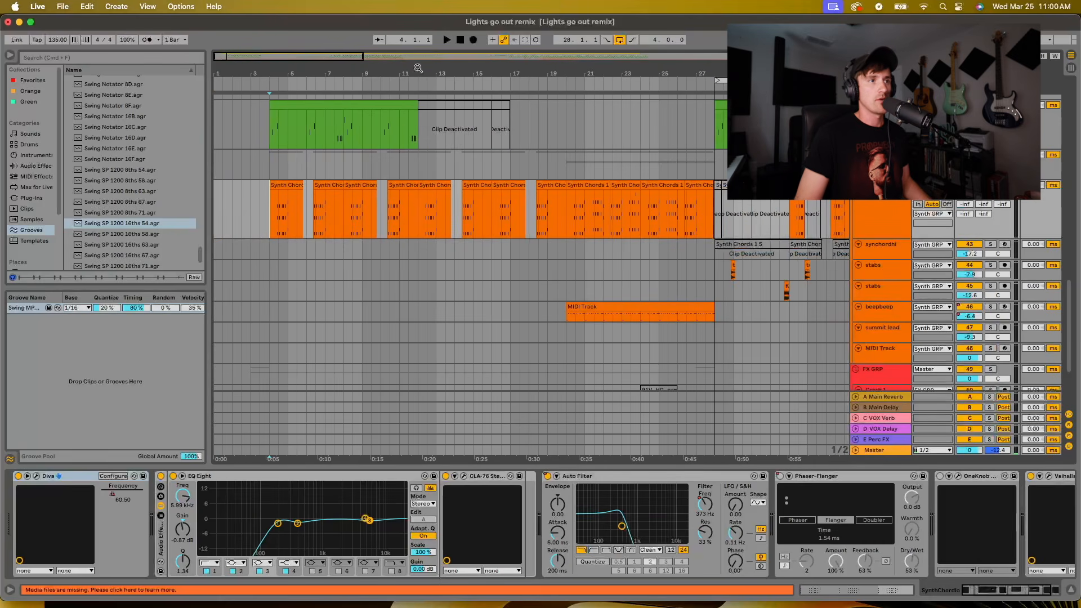
click(532, 222)
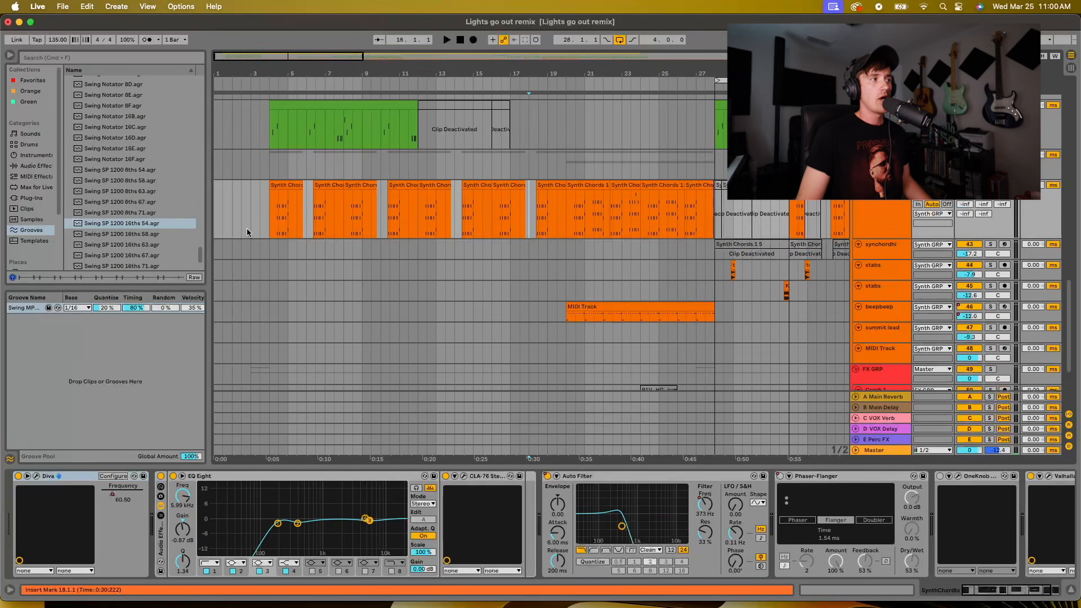
Play the synth chords from bar 4 while examining the track's device chain from Diva through EQ Eight to Auto Filter
click(269, 212)
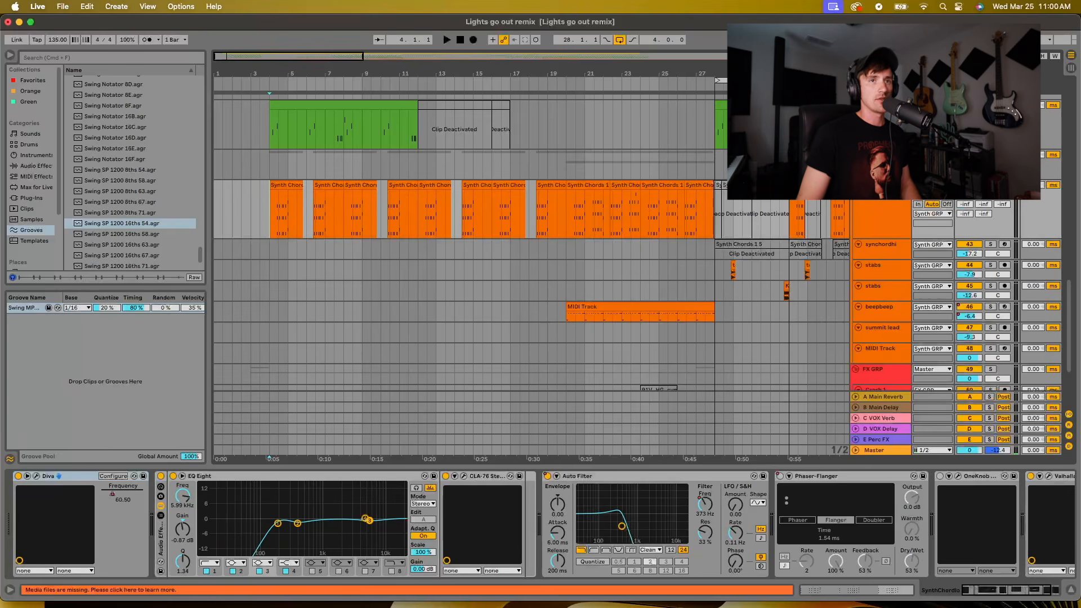
key(space)
key(plus)
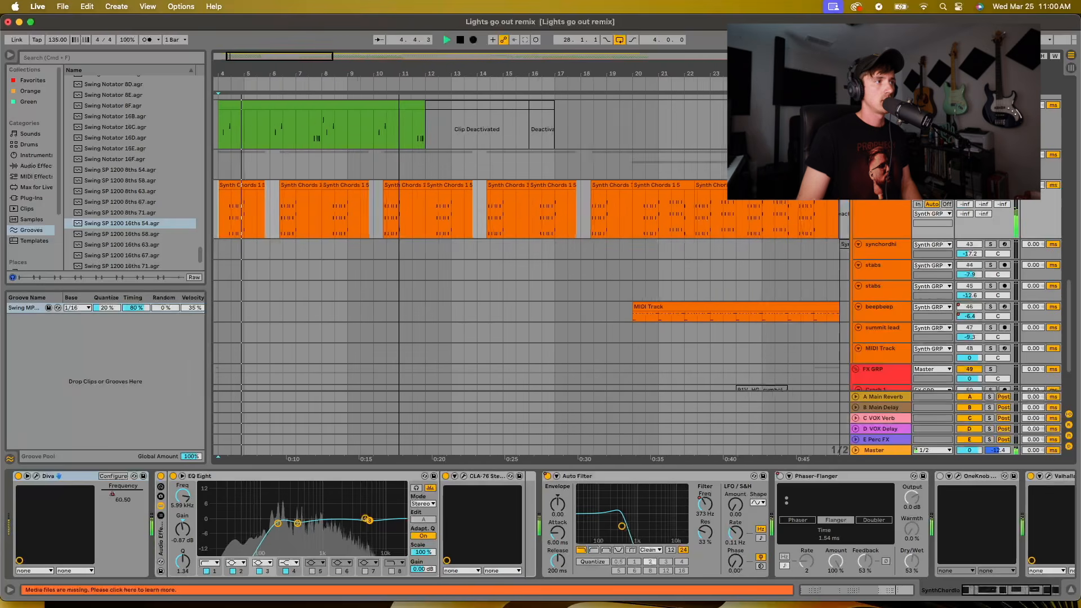
mouse_move(399, 73)
mouse_down()
mouse_move(401, 93)
mouse_move(401, 82)
mouse_up()
click(881, 200)
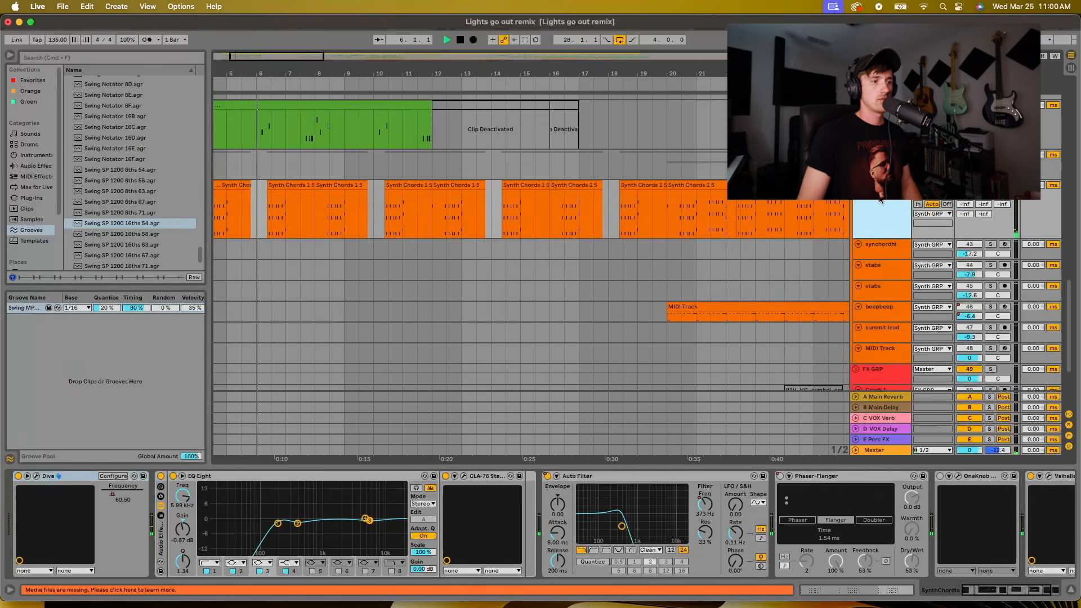
scroll(367, 535, right, 2)
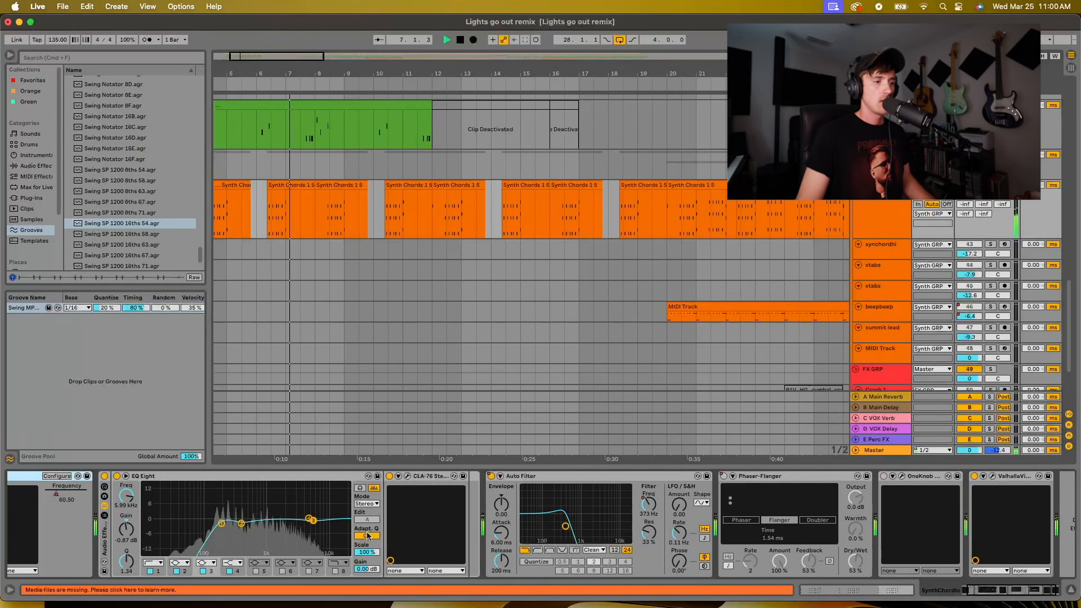
key(space)
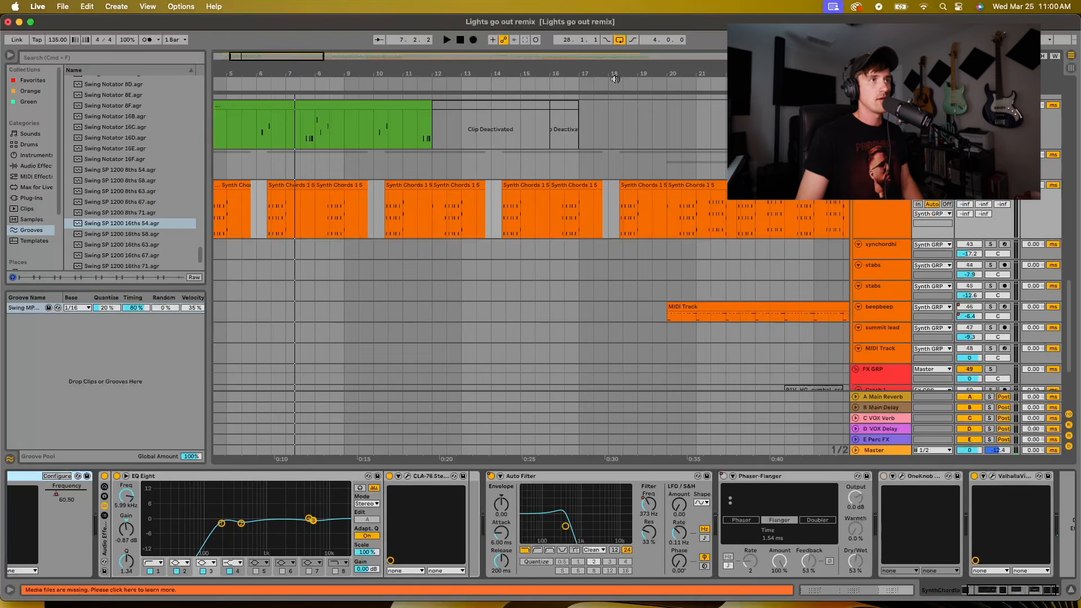
Place the insert marker at successive points from bar 22.3 to bar 27.3 on the synth chords track to examine its Auto Filter frequency automation
click(742, 214)
scroll(739, 222, right, 5)
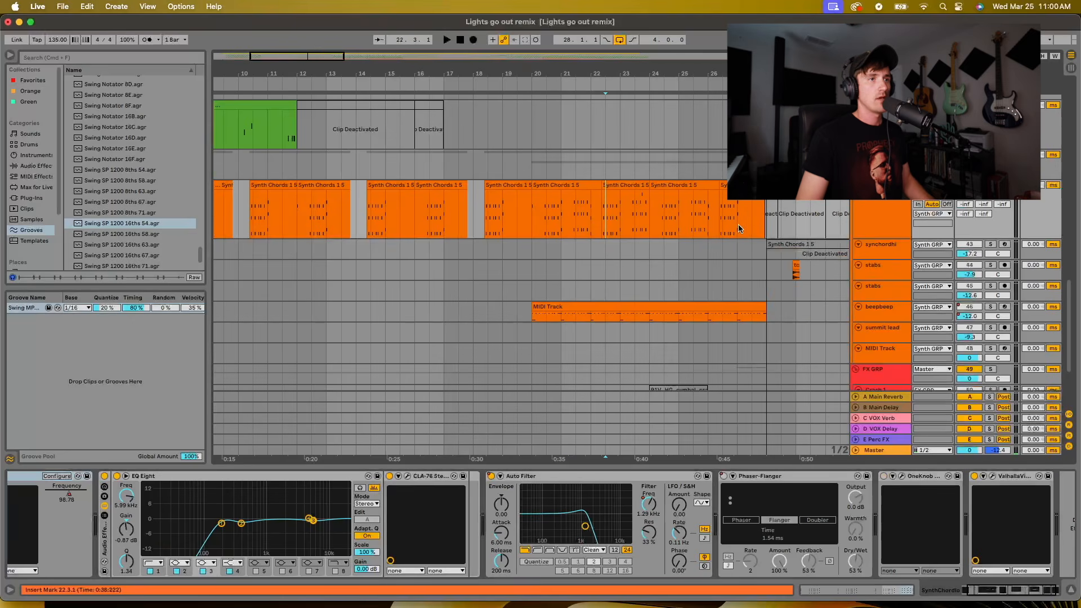
click(697, 204)
click(707, 215)
click(722, 214)
click(738, 214)
click(750, 214)
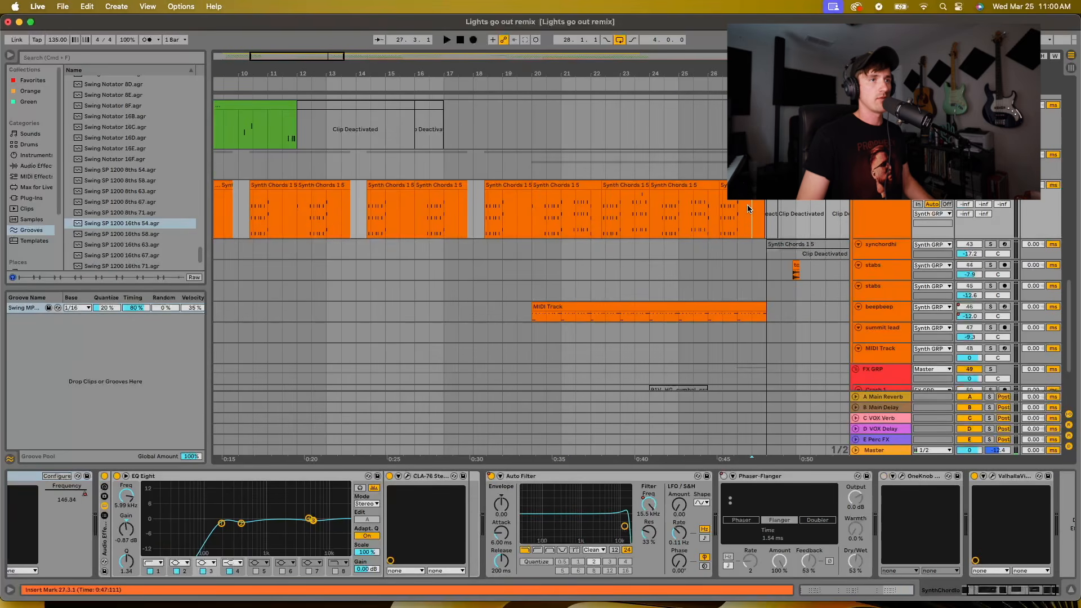
Play the synth chords from around bar 18.2 and 18.3 while watching the Auto Filter frequency automation
click(485, 218)
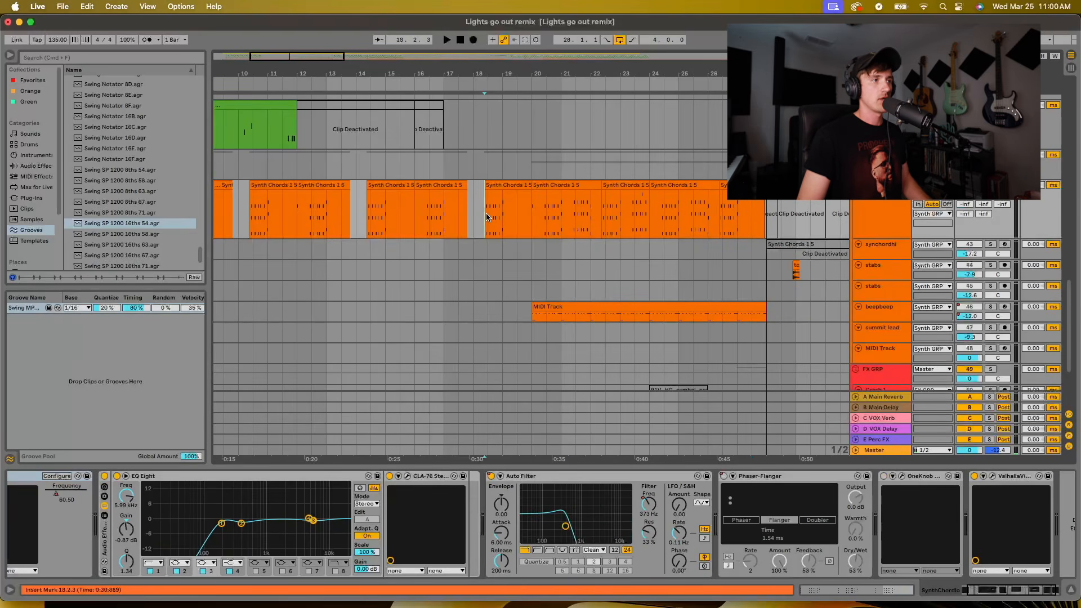
key(space)
scroll(880, 542, right, 2)
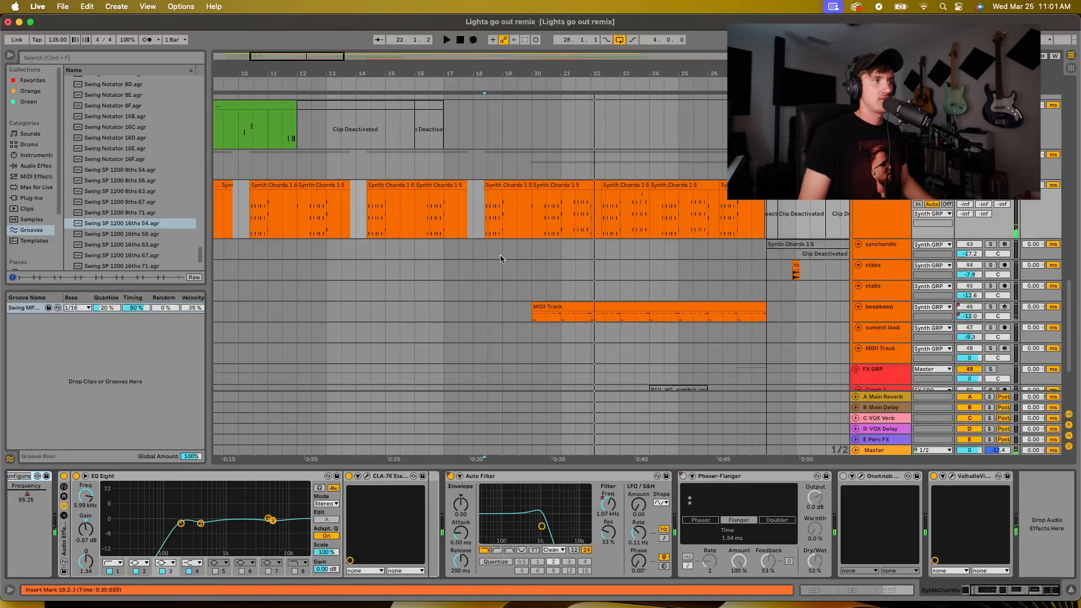
click(488, 212)
key(space)
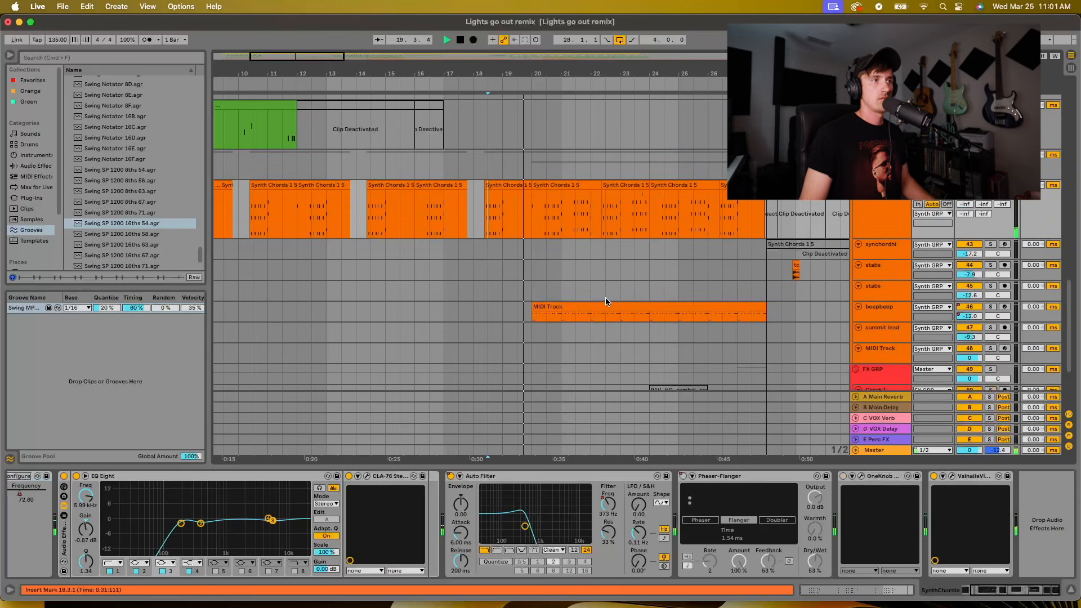
Enlarge the beepbeep track and examine its MIDI clip and device chain while the build plays up to bar 28
scroll(605, 296, down, 4)
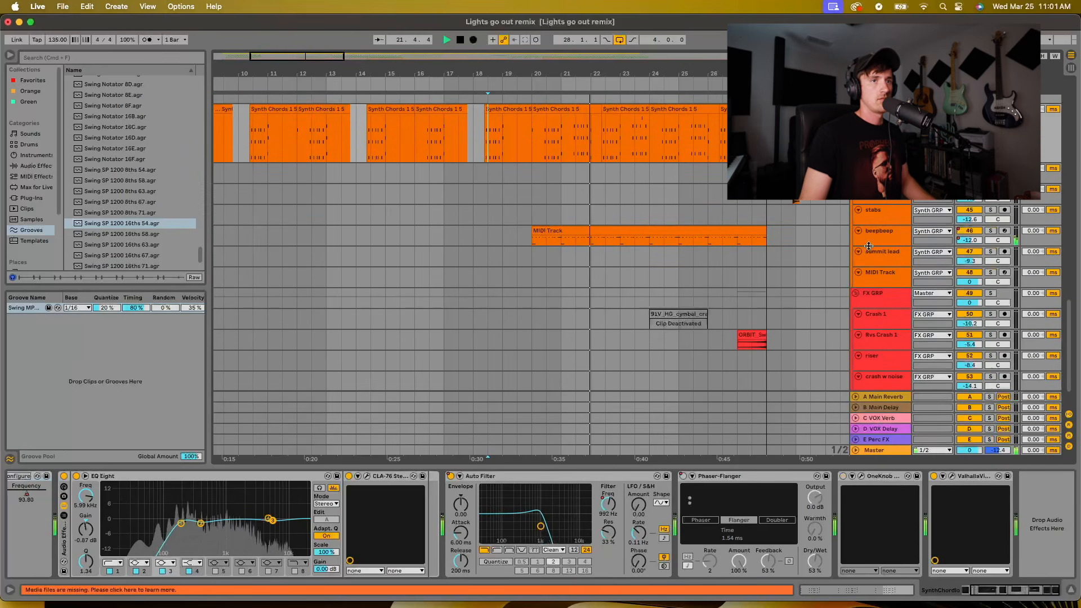
drag(868, 246, 870, 274)
scroll(729, 209, up, 3)
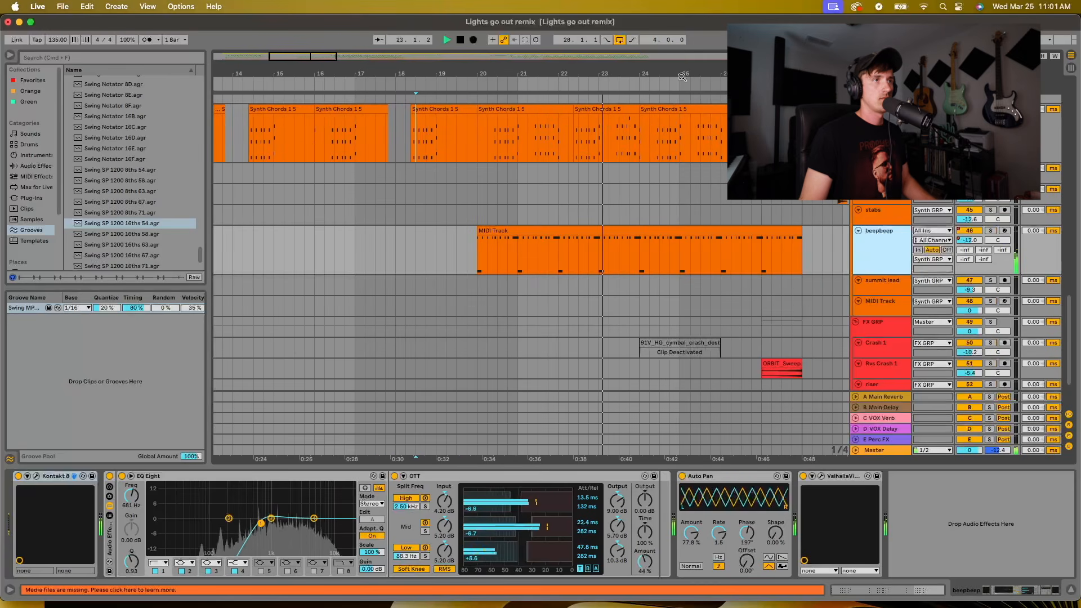
scroll(637, 238, right, 4)
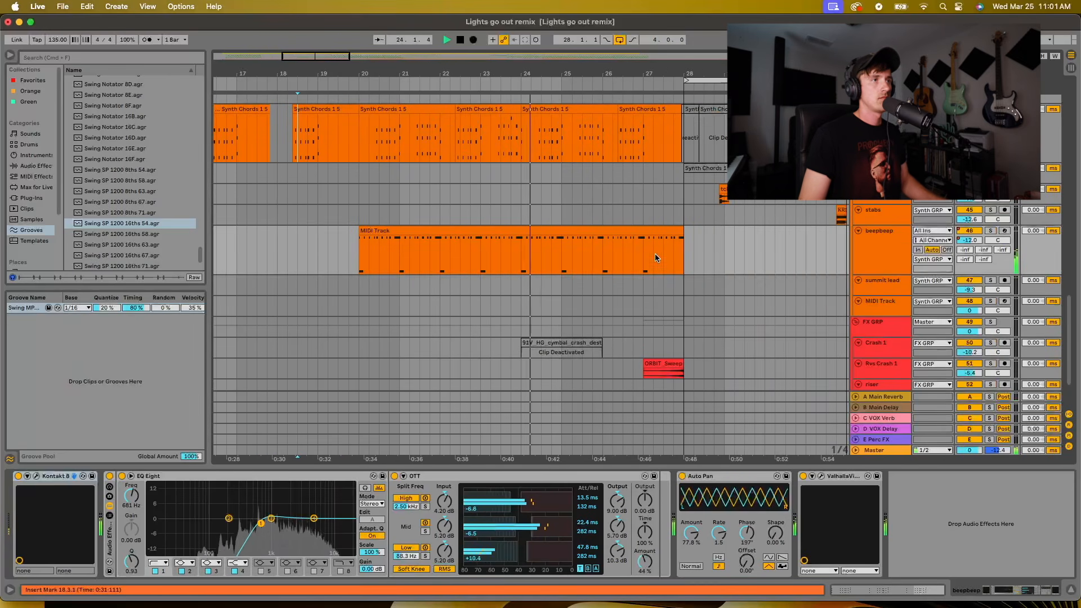
scroll(657, 271, up, 3)
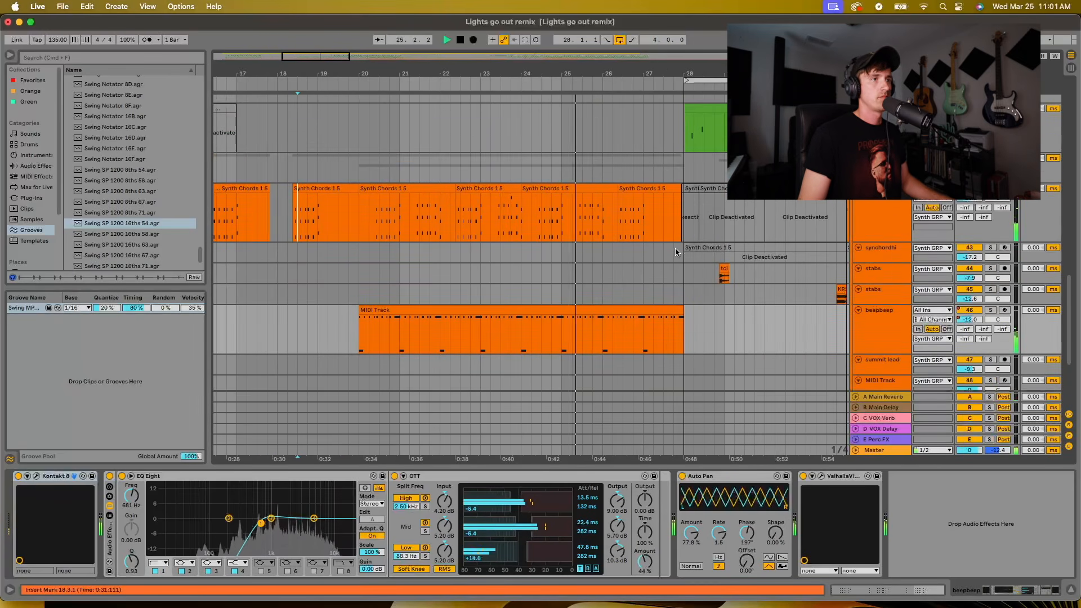
scroll(674, 248, up, 1)
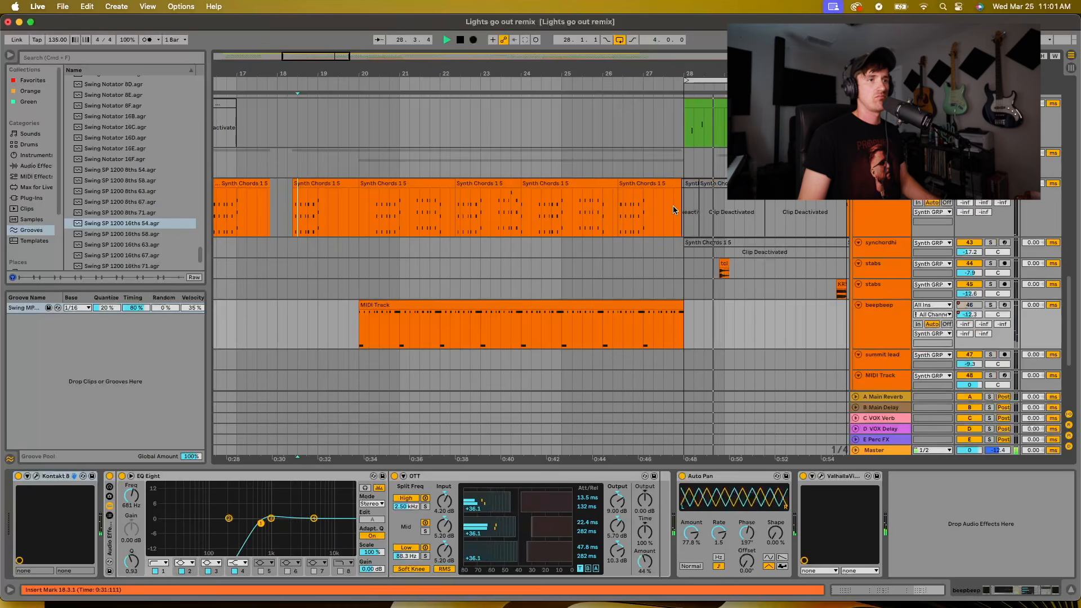
Play the transition into the drop from bar 27.4 on the Vocal FX 1 track and look back over the synth tracks
scroll(676, 214, up, 10)
scroll(807, 246, up, 5)
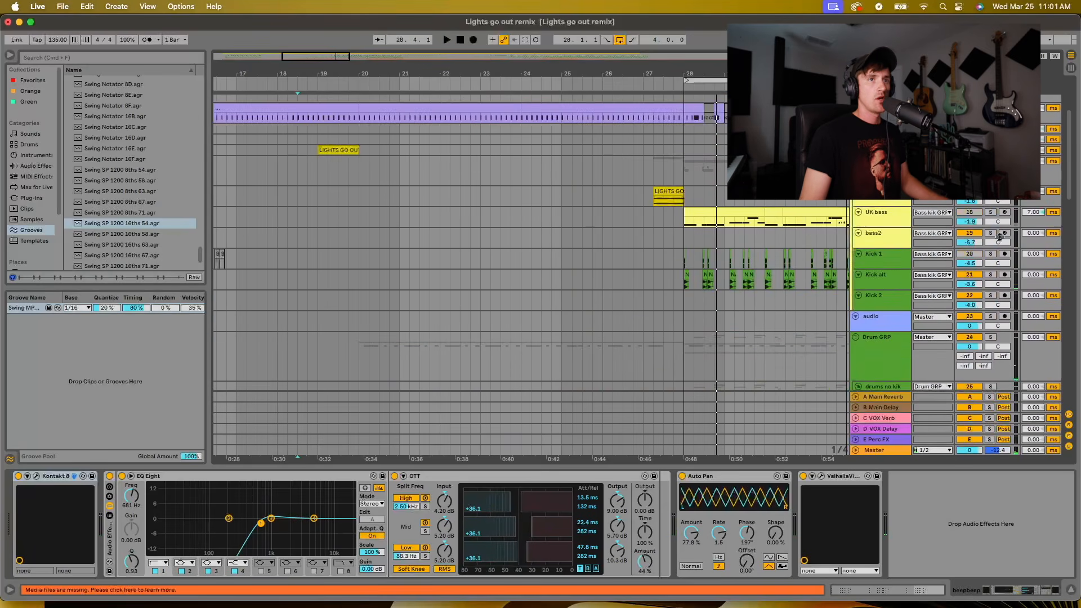
click(669, 150)
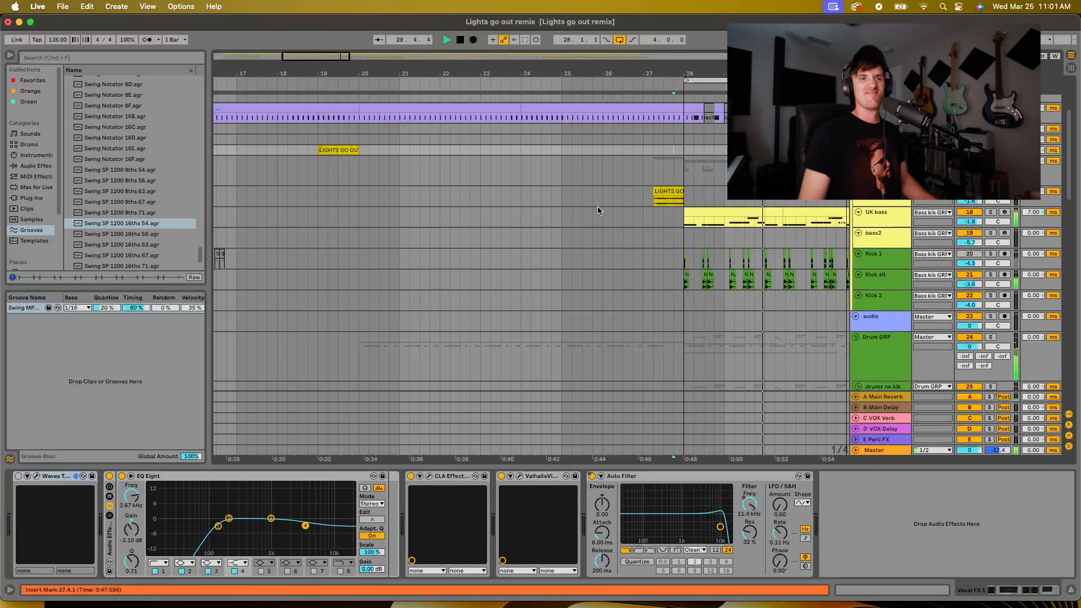
scroll(574, 217, down, 5)
scroll(559, 228, down, 15)
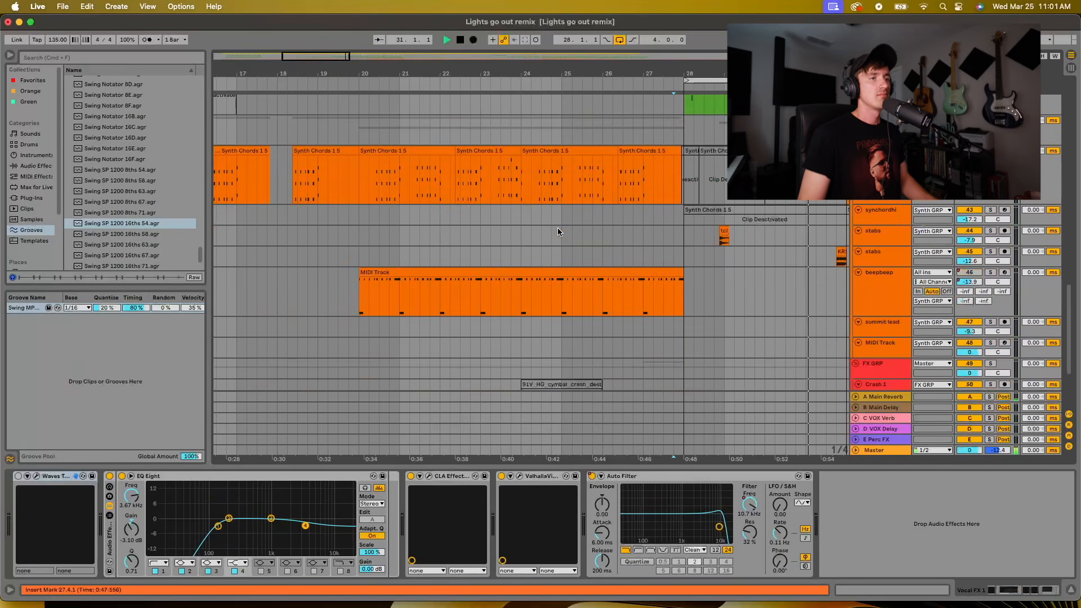
scroll(555, 226, up, 6)
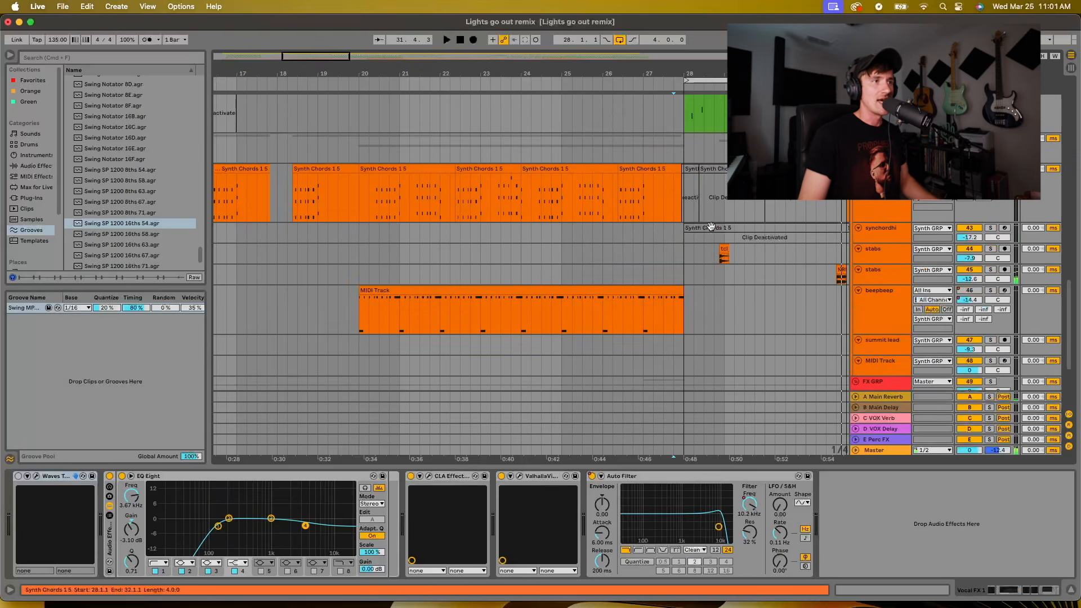
Select the synth chords track at bar 22.2 and inspect the TUC Hurlitzer Amped preset in its Diva plugin window, closing it when done
click(449, 194)
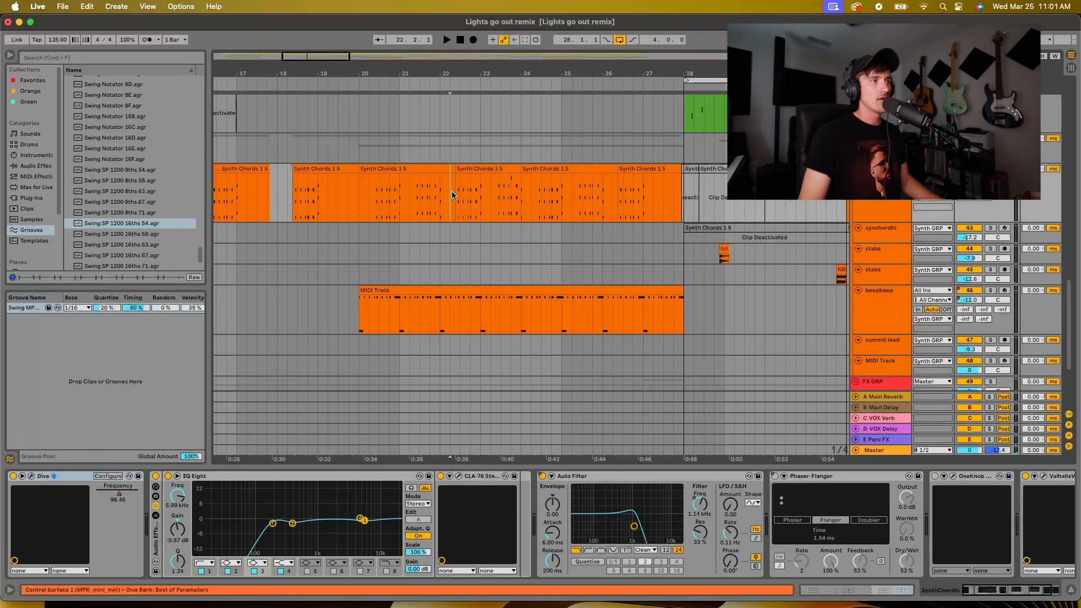
scroll(907, 513, right, 3)
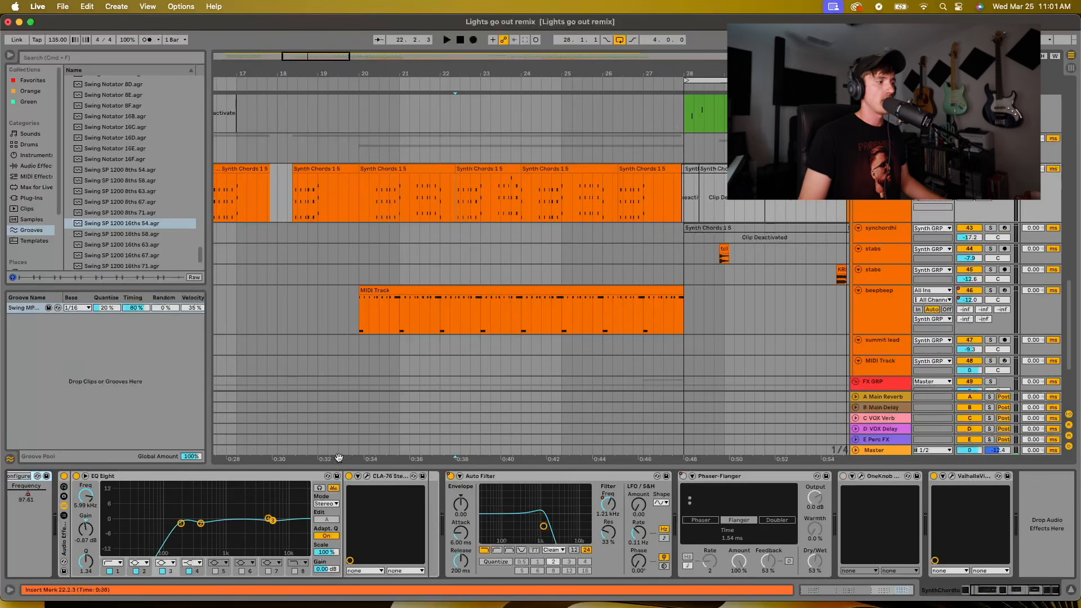
scroll(197, 507, left, 3)
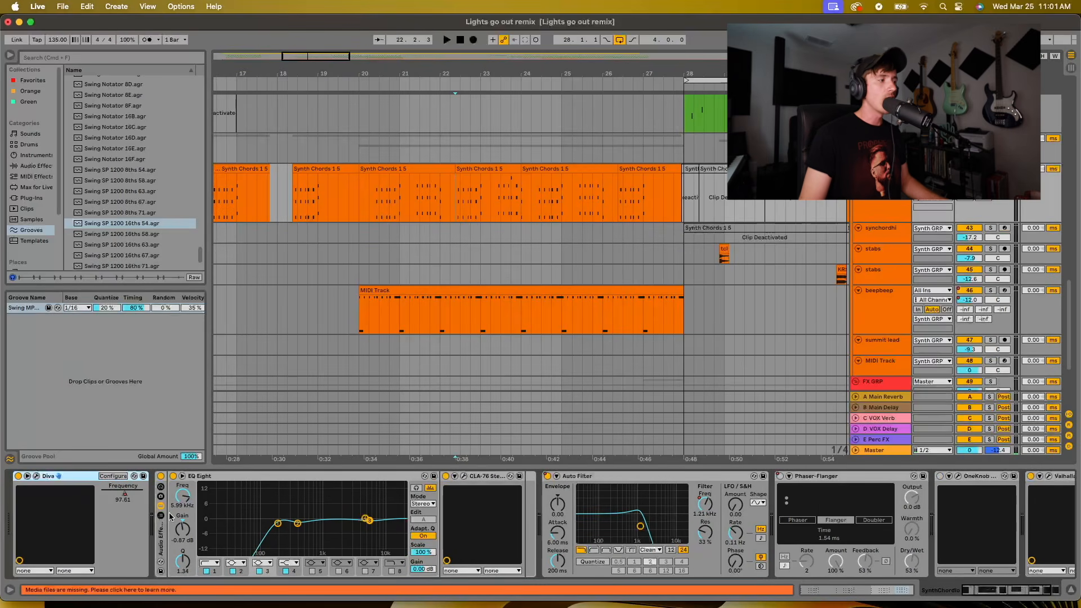
click(38, 476)
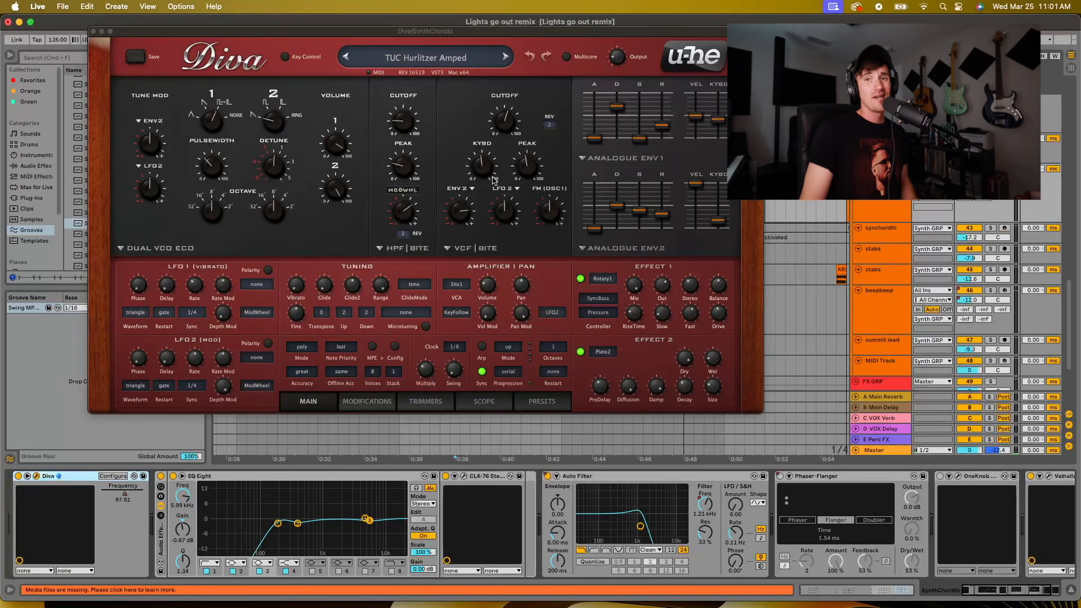
click(761, 413)
click(760, 413)
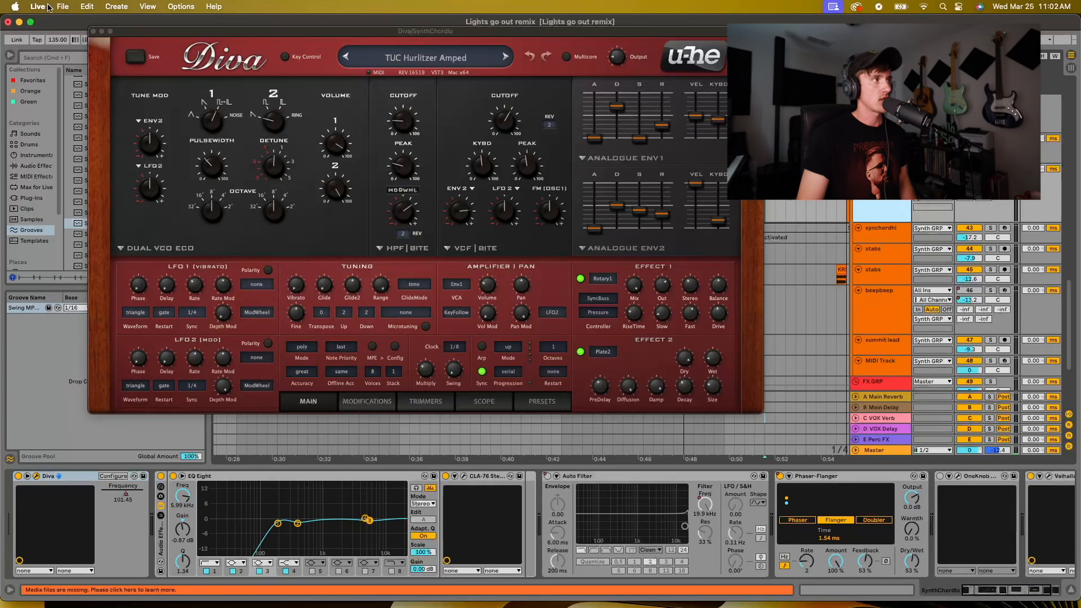
click(95, 32)
Enlarge the UK bass track, solo it, and play its part from the drop at bar 28
scroll(879, 327, up, 10)
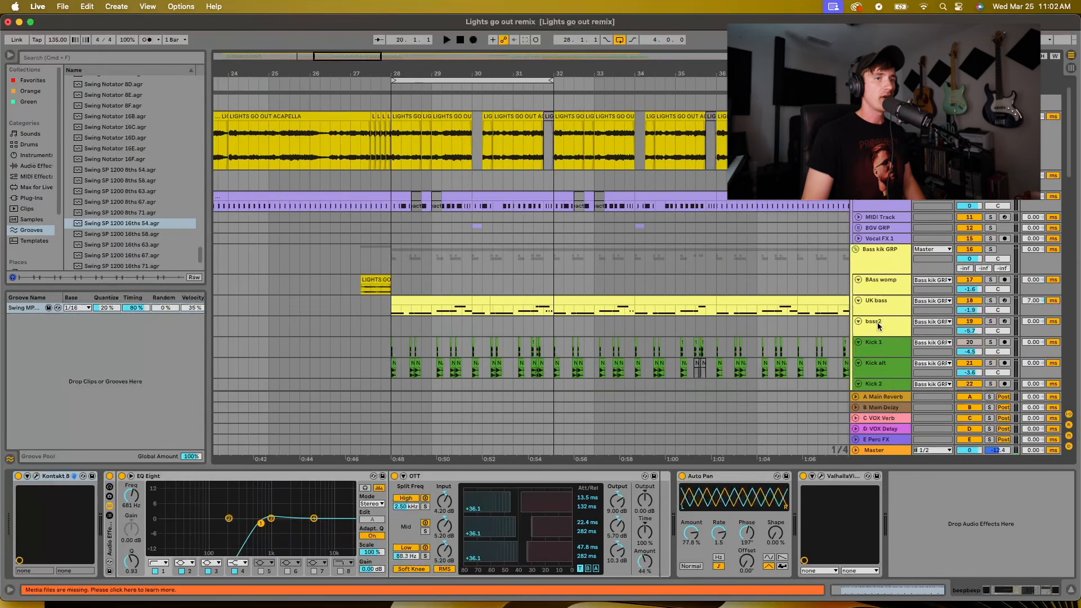
drag(878, 314, 885, 343)
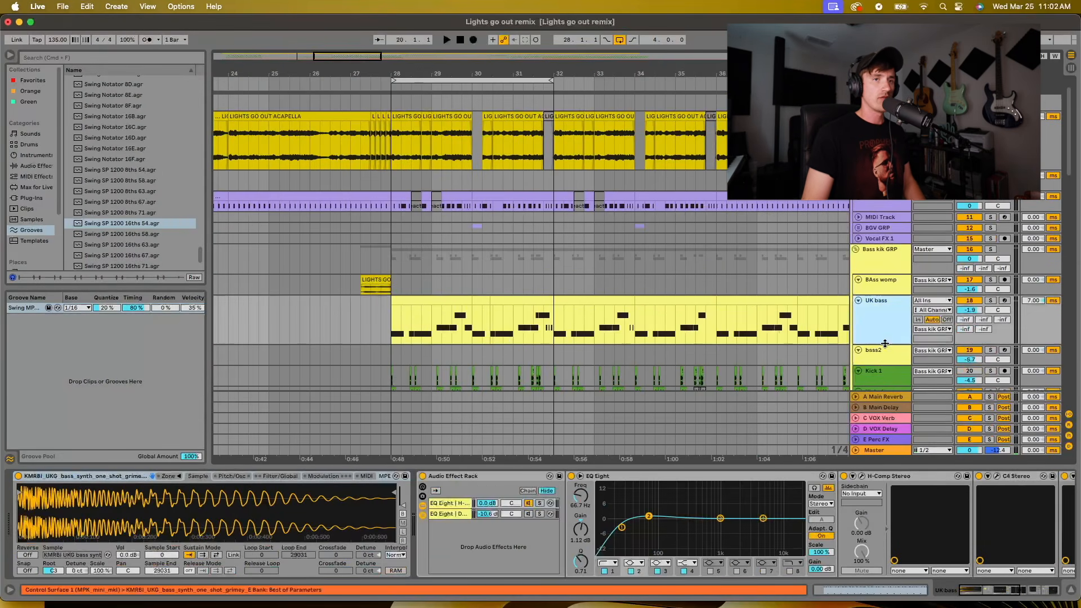
click(393, 318)
click(991, 301)
key(space)
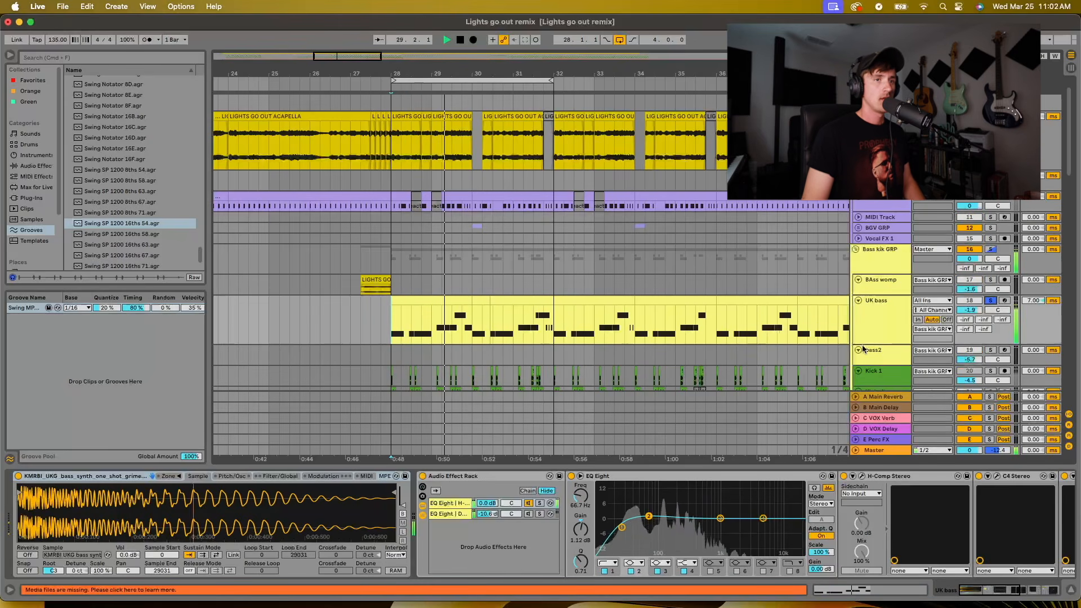
key(space)
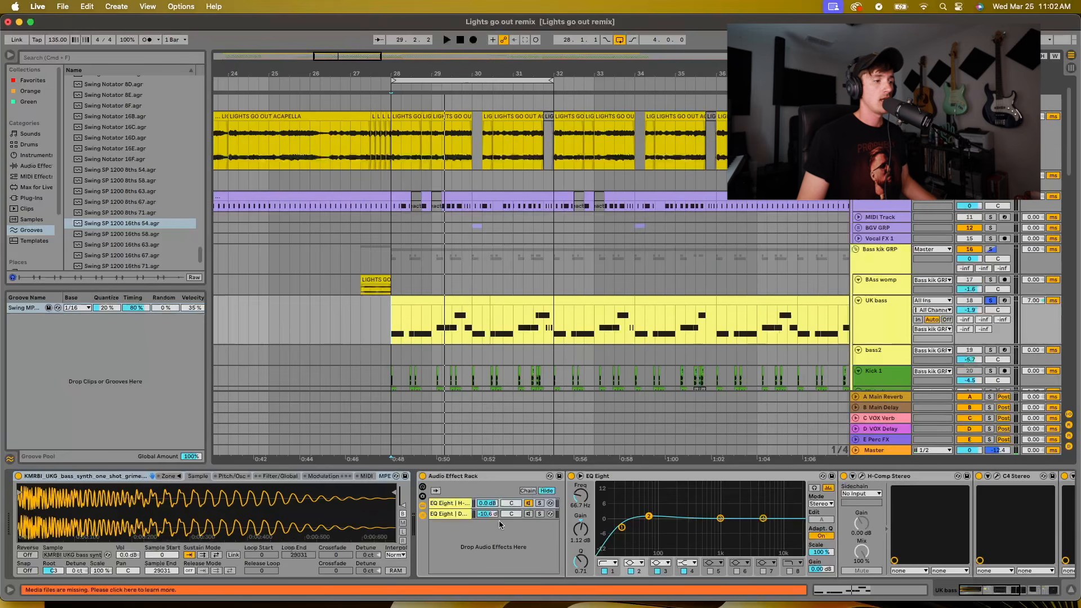
Look through the UK bass device chain from the Audio Effect Rack and EQ Eight to the final Compressor
scroll(536, 508, right, 10)
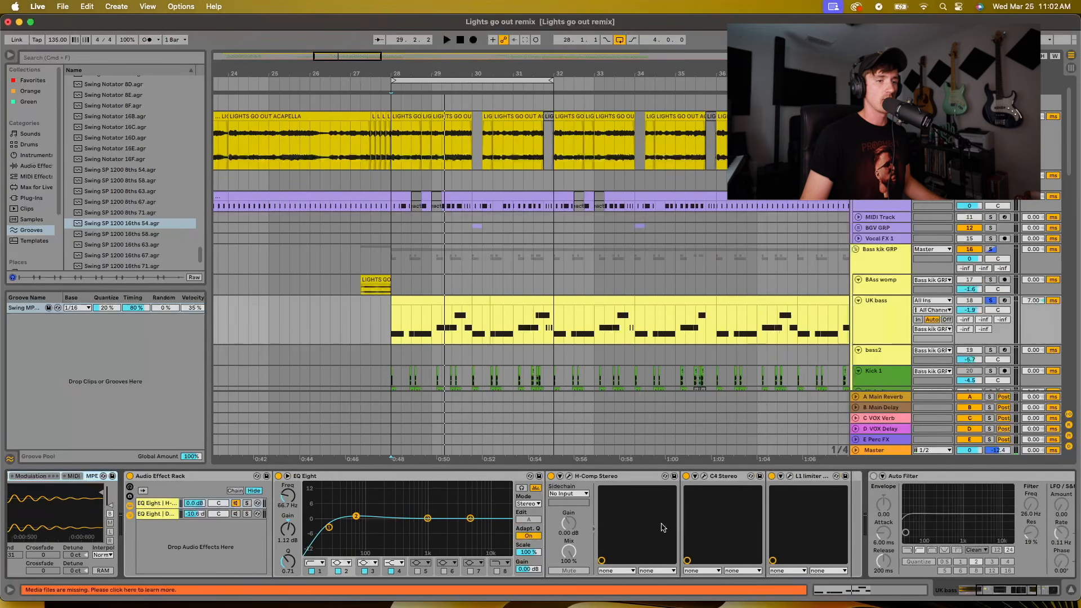
scroll(718, 511, right, 6)
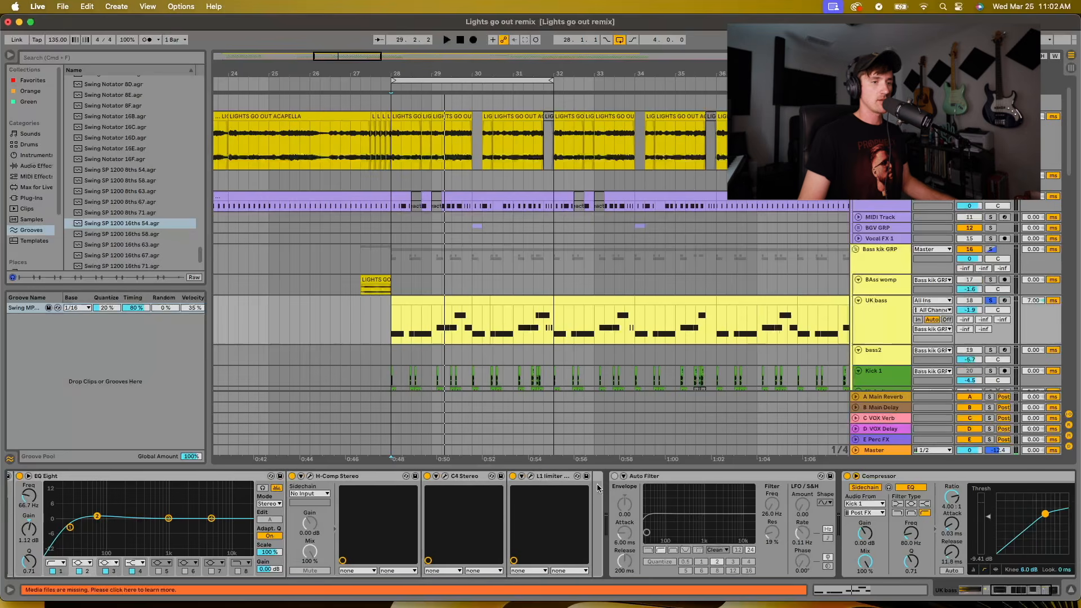
scroll(589, 508, right, 2)
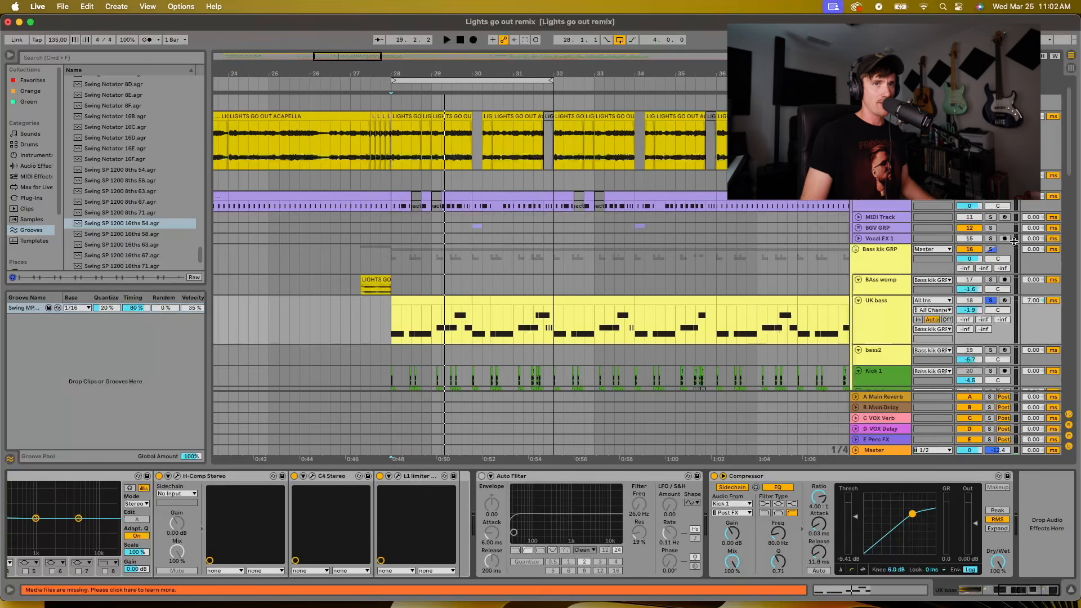
Solo the whole Bass kik GRP and play the bass and kicks together from bar 28
click(991, 249)
key(space)
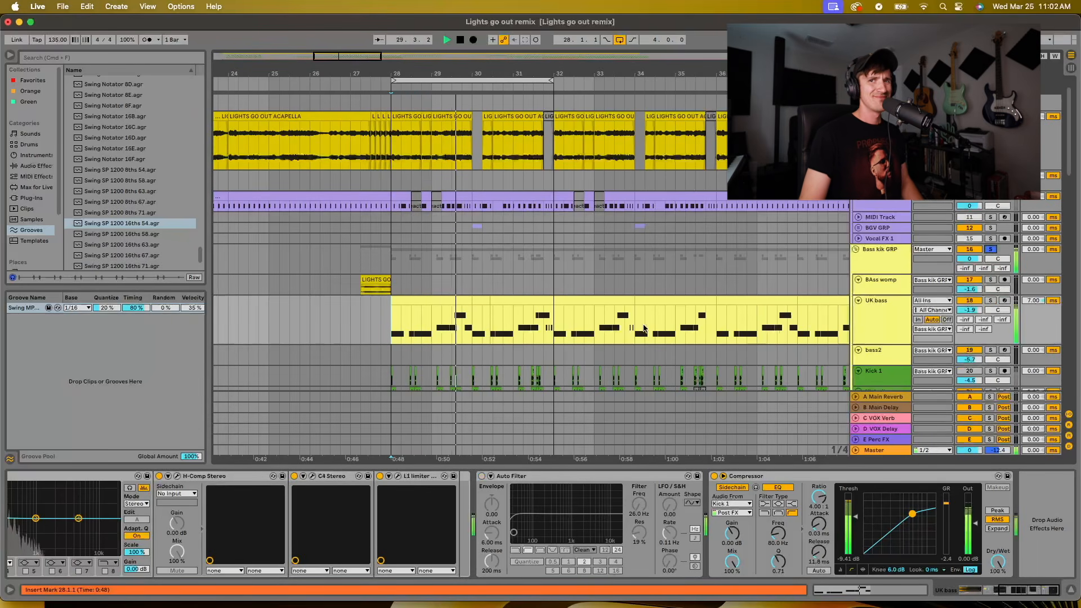
scroll(481, 340, down, 3)
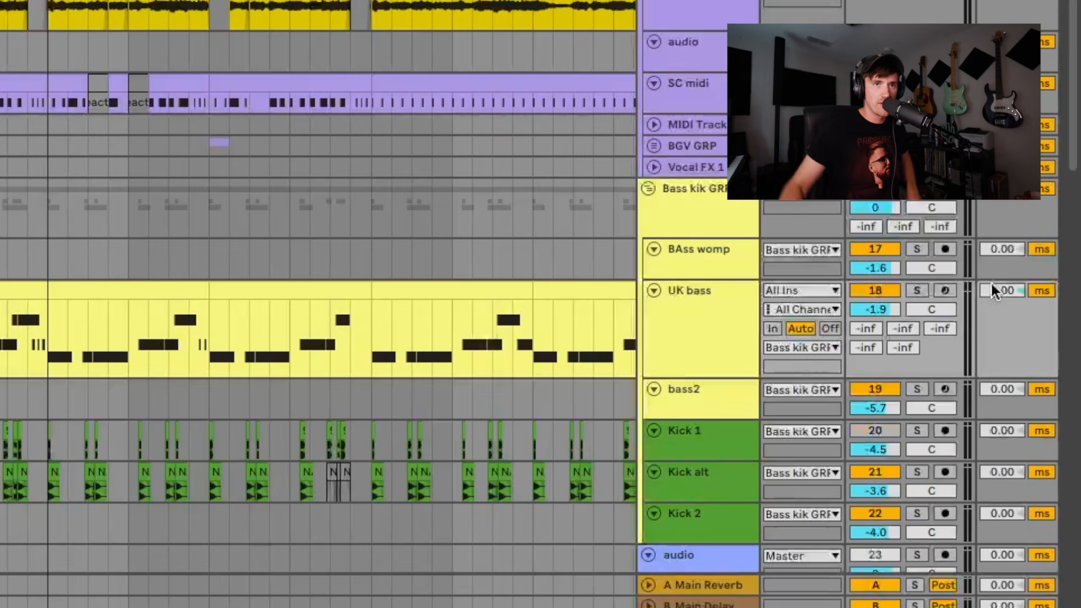
Examine the UK bass track delay and its Compressor's sidechain input from Kick 1
drag(992, 290, 997, 269)
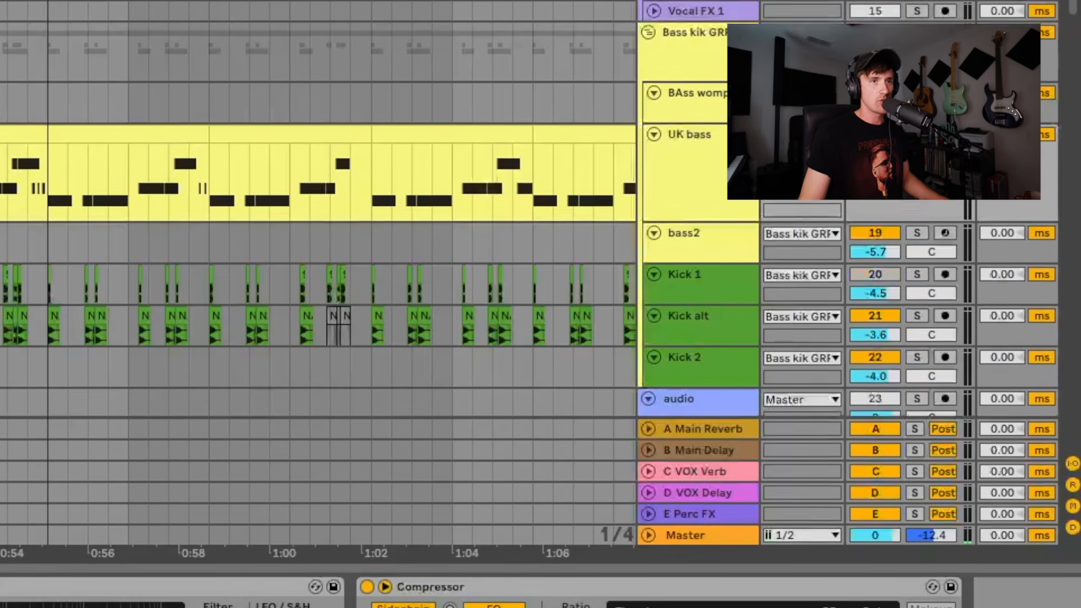
click(708, 317)
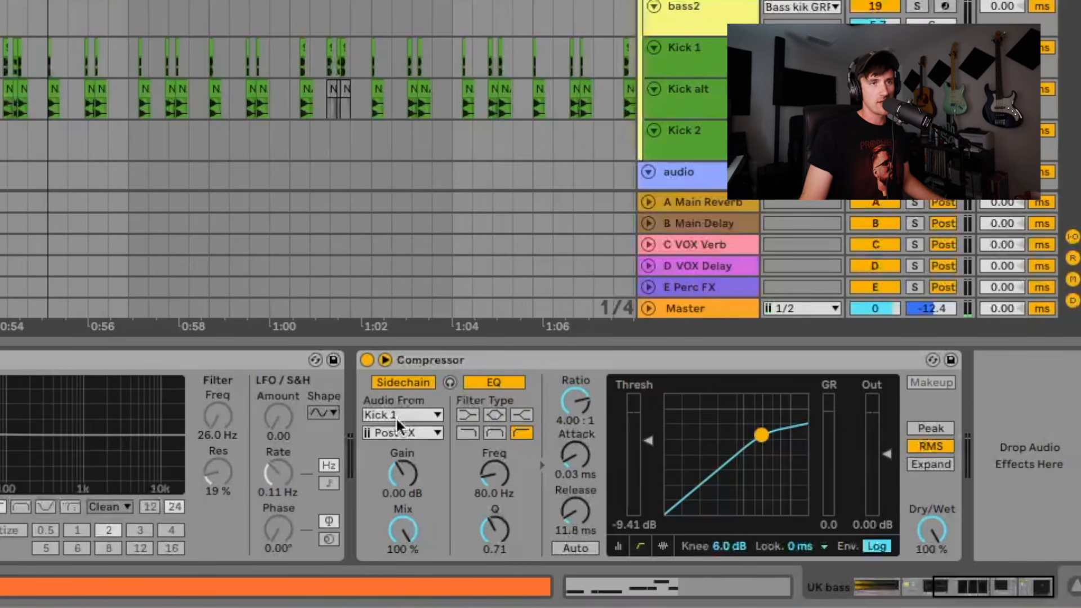
click(465, 359)
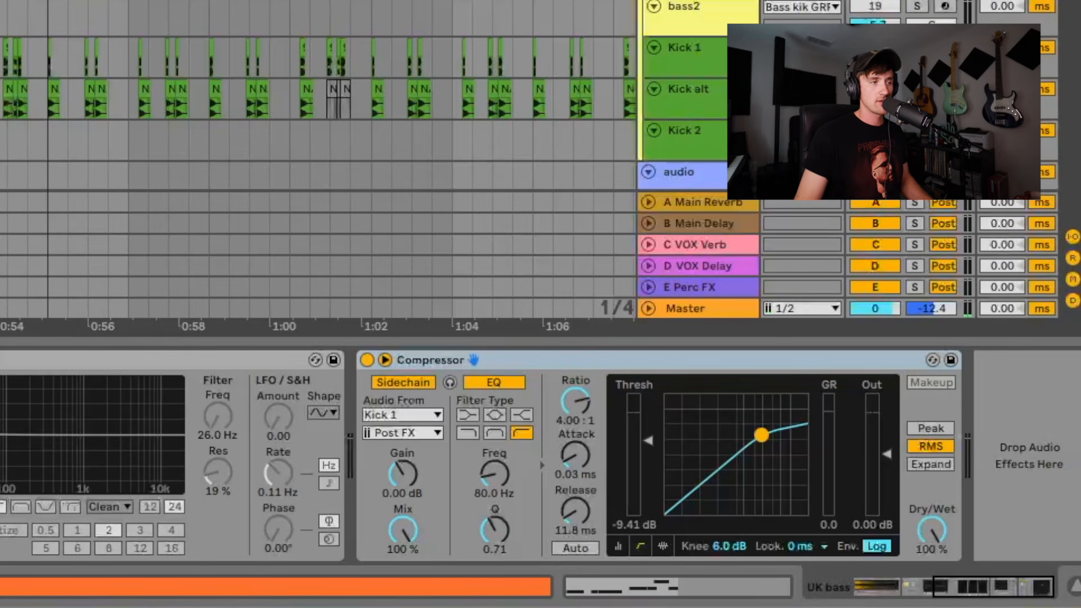
key(space)
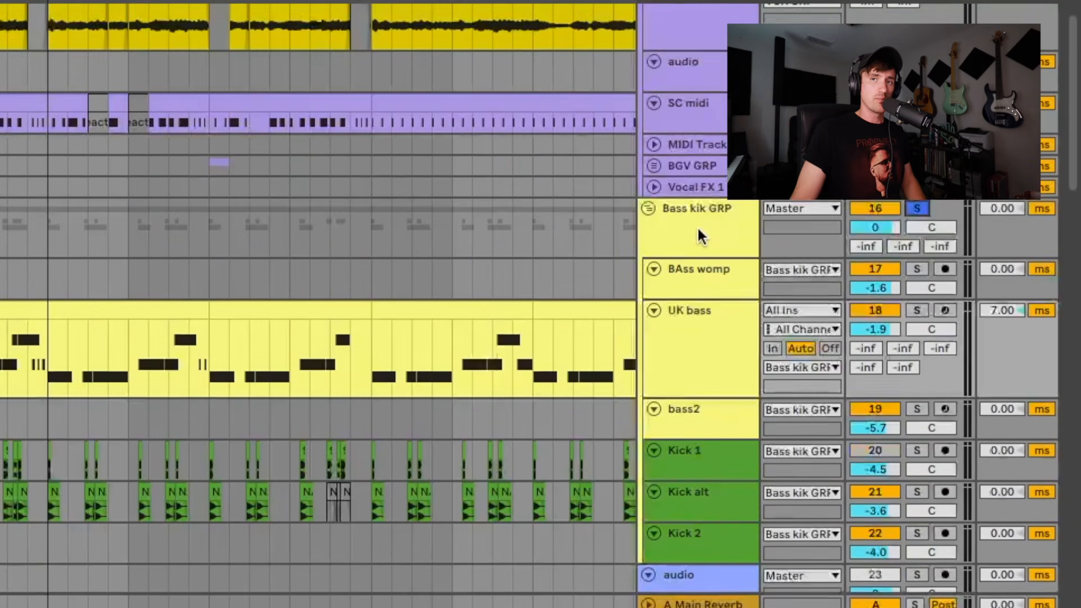
Select the Bass kik GRP and play it soloed while looking over the bass and kick tracks inside it
click(700, 273)
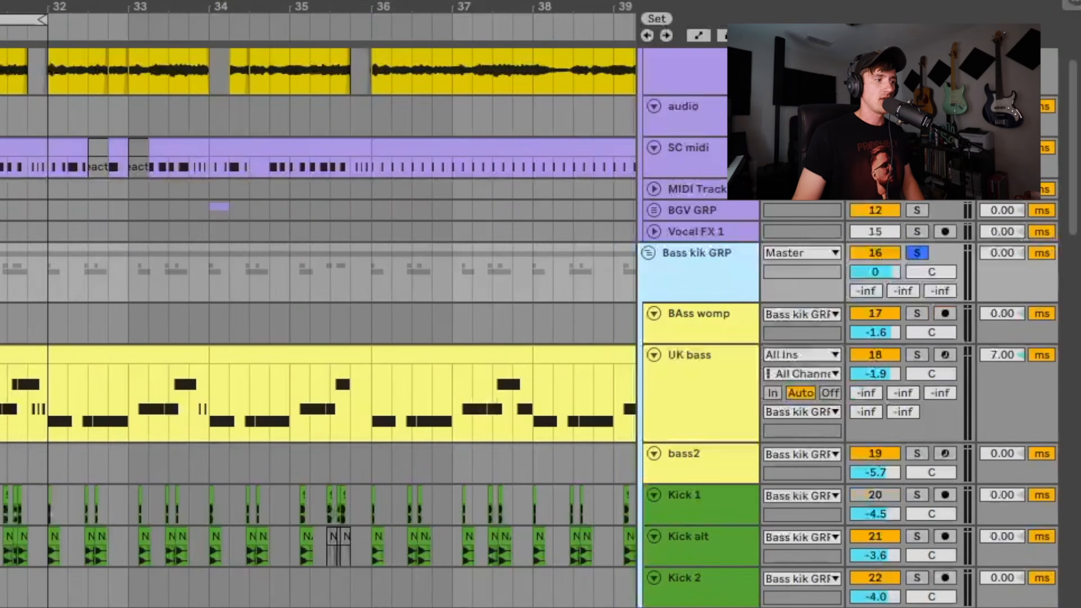
key(space)
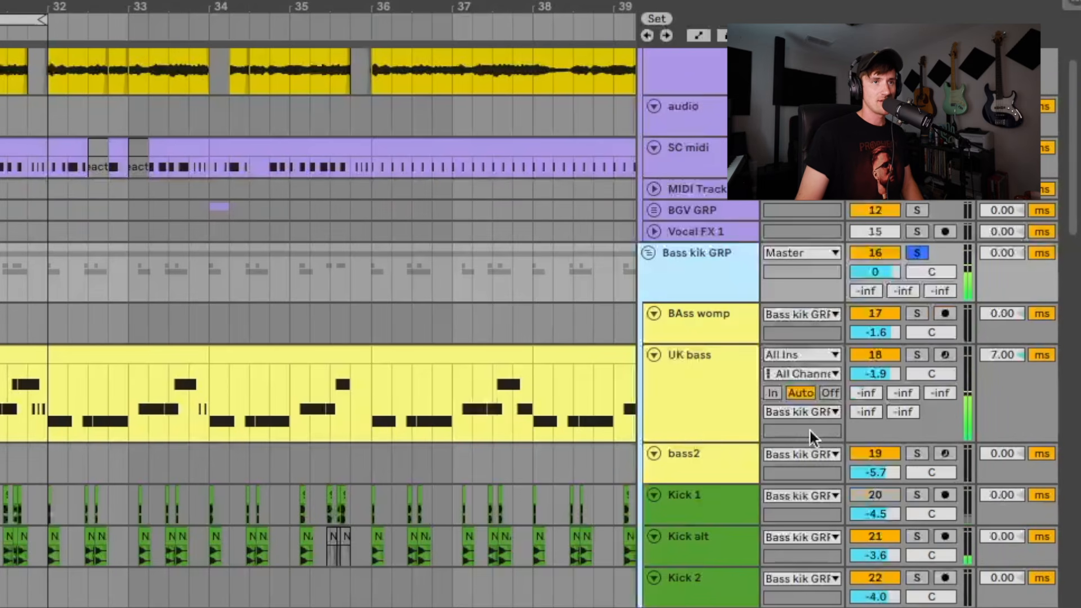
scroll(658, 390, down, 5)
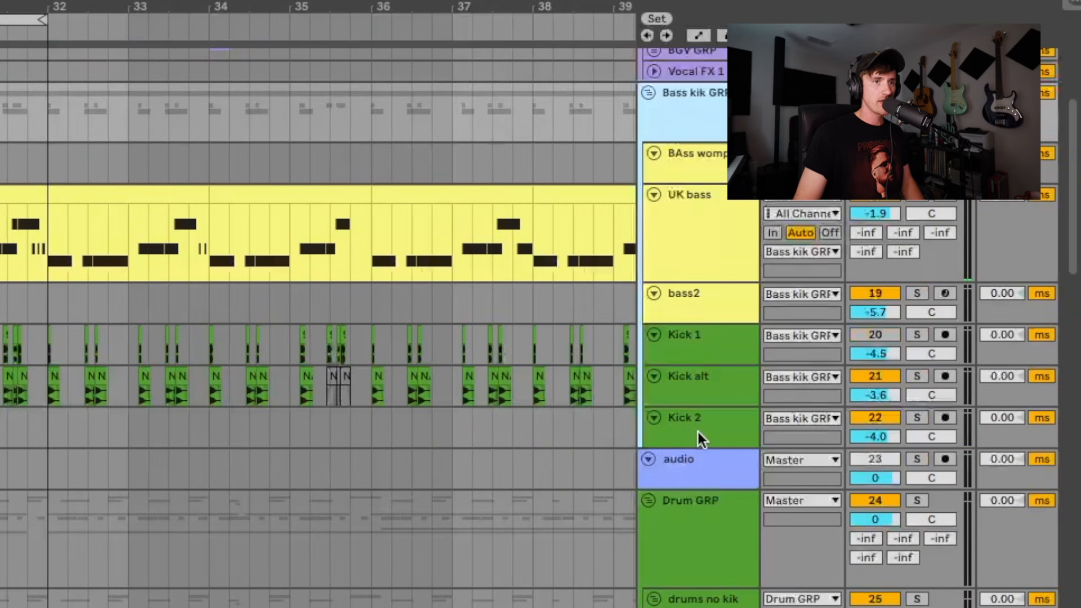
scroll(695, 420, up, 2)
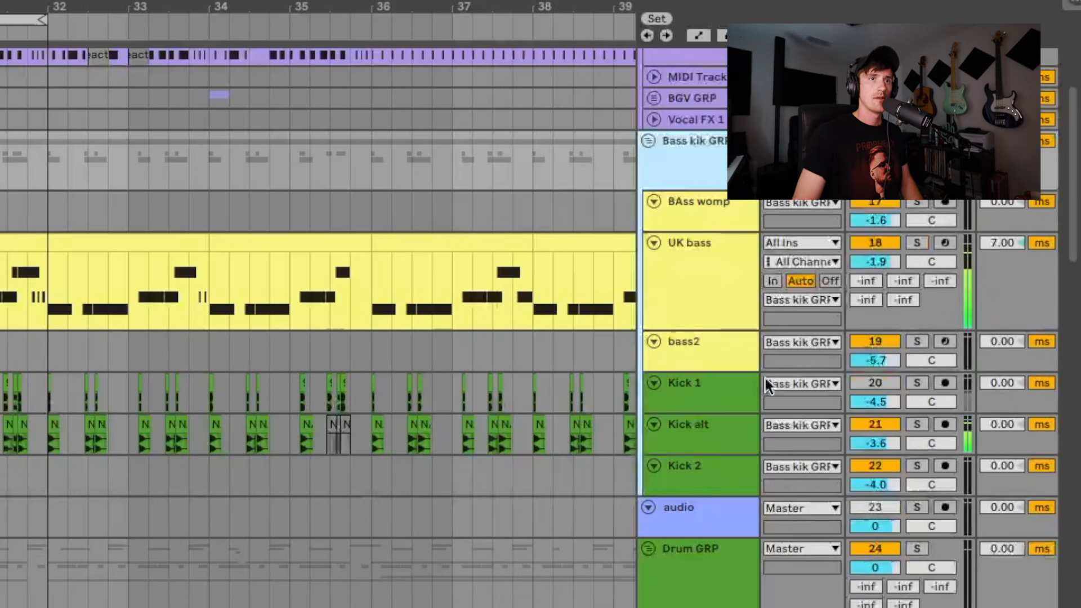
scroll(767, 385, up, 5)
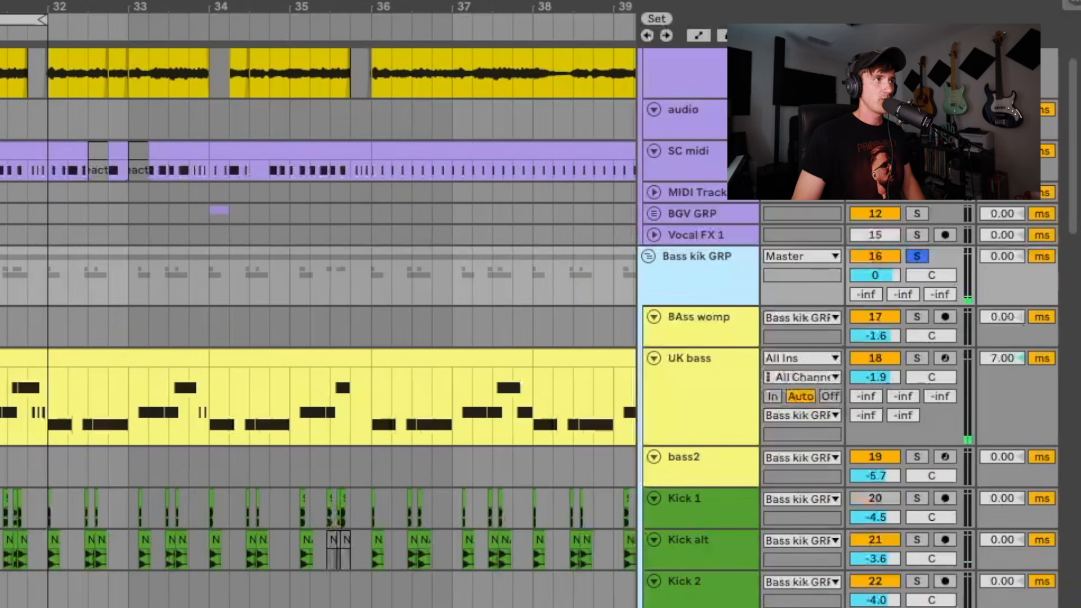
Select the Main Vox track and play the arrangement from bar 24 to hear the vocals with the bass
key(minus)
key(minus)
scroll(315, 366, up, 3)
scroll(315, 366, left, 2)
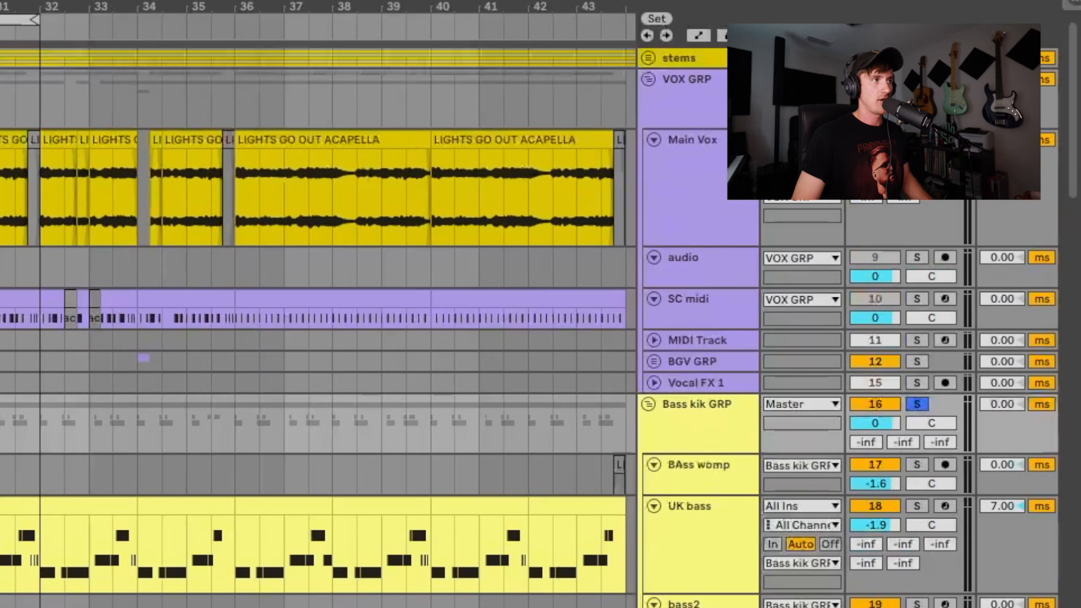
click(693, 140)
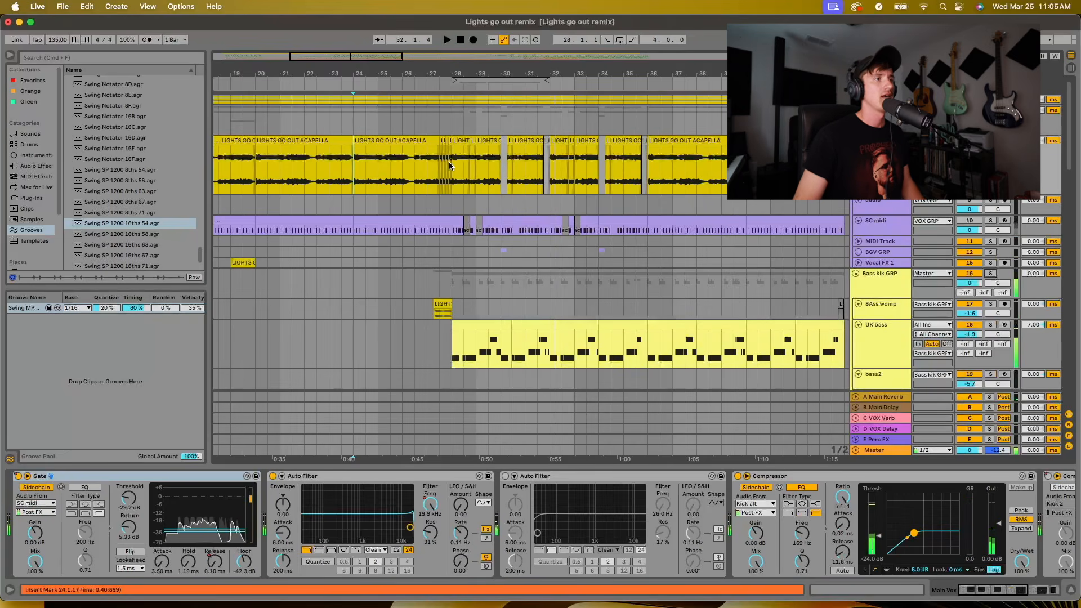
Stop playback and loop bars 28 to 32 of the Main Vox track
key(space)
drag(451, 161, 550, 157)
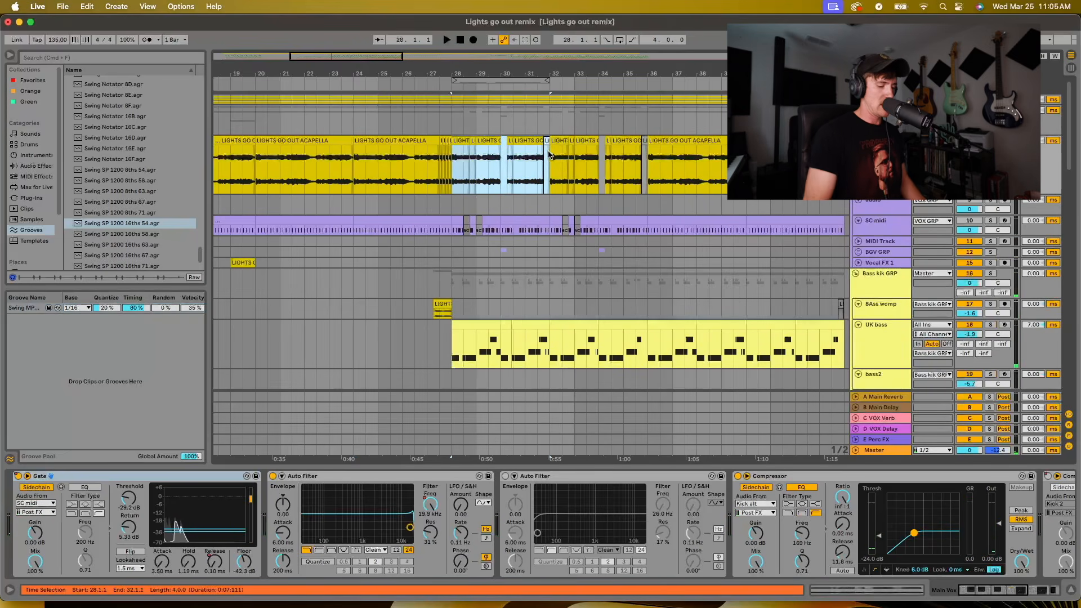
key(super+l)
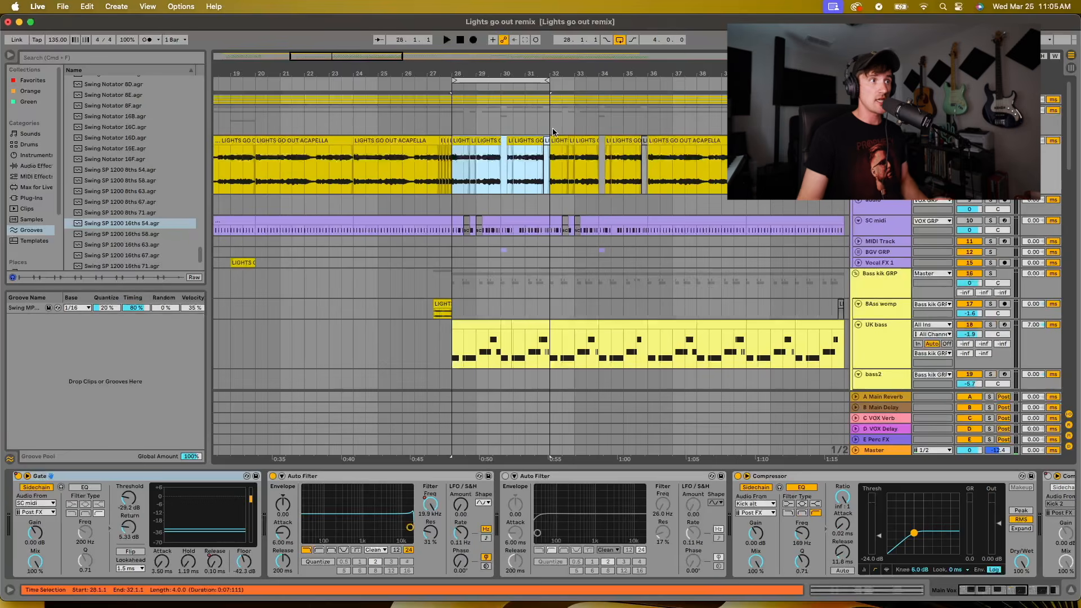
Solo and play the synth group's one-shot sample from 28.4.1, and inspect the H-Delay on its track
scroll(509, 195, down, 15)
scroll(483, 186, down, 10)
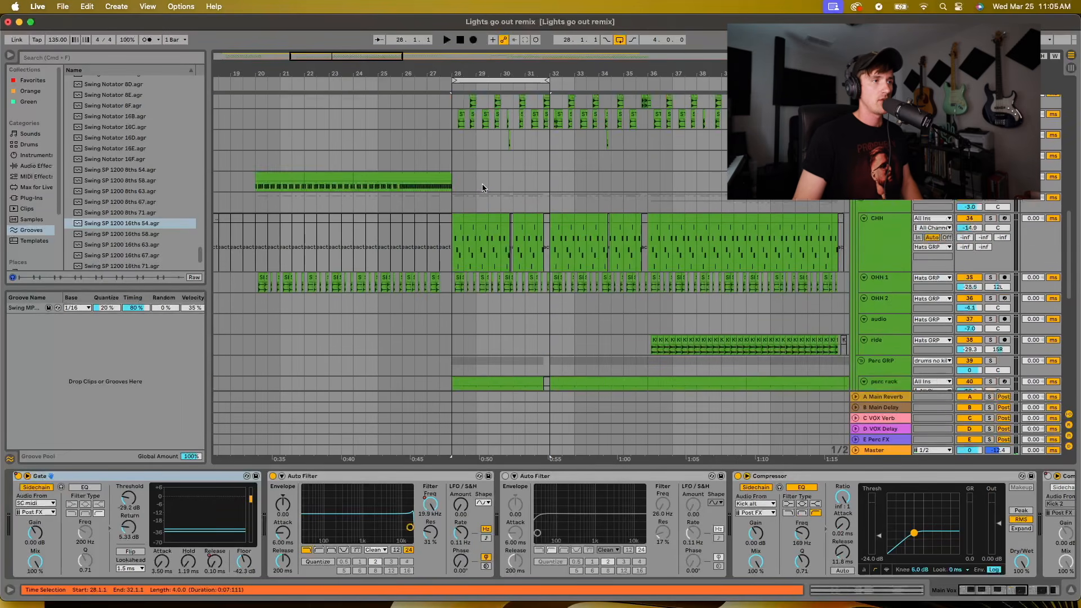
drag(522, 64, 522, 85)
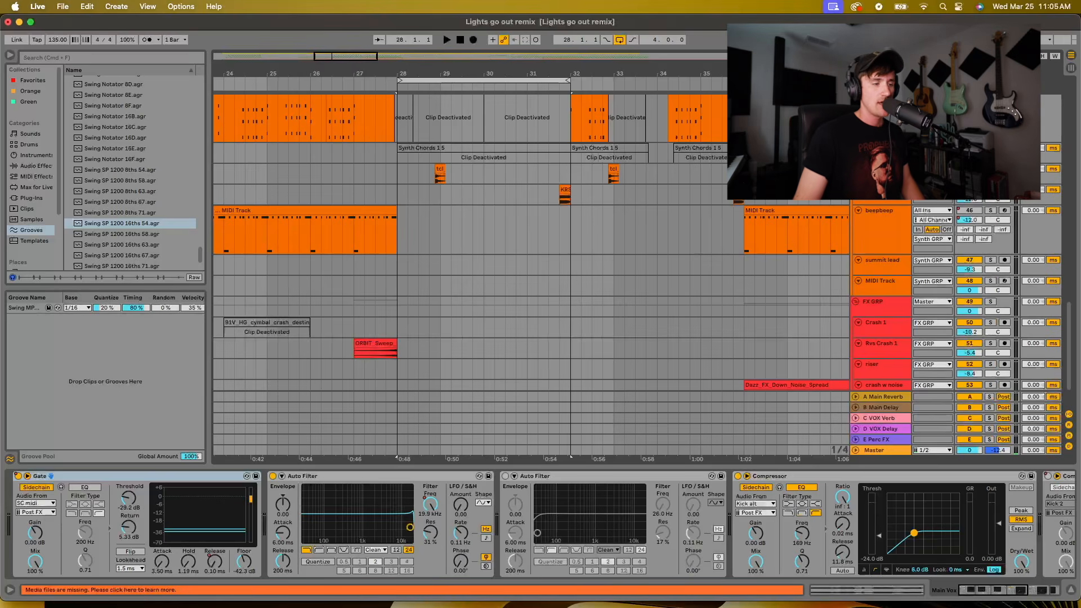
key(s)
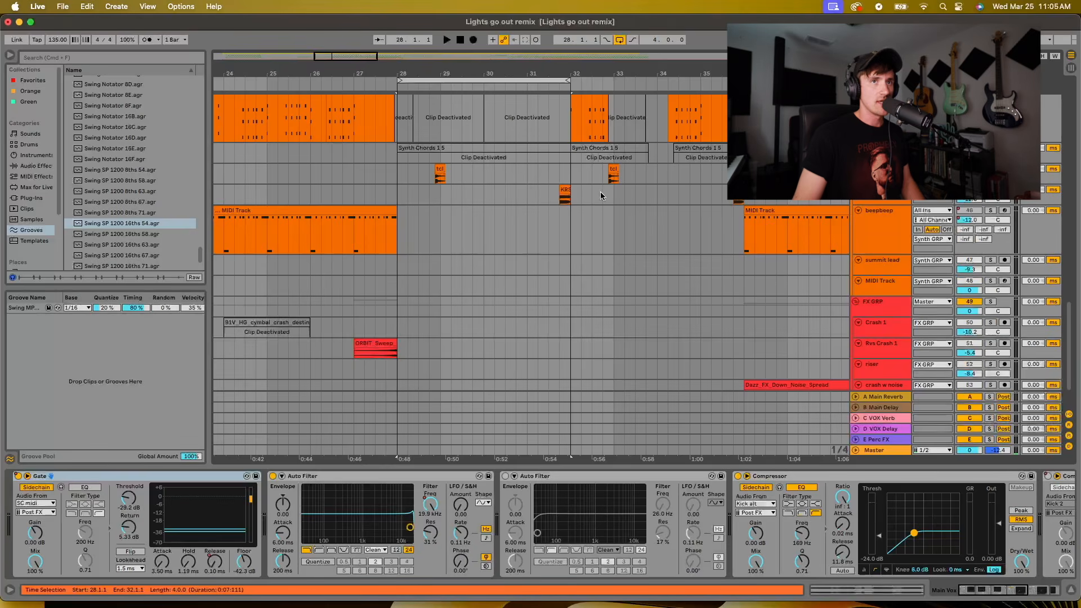
click(427, 181)
key(space)
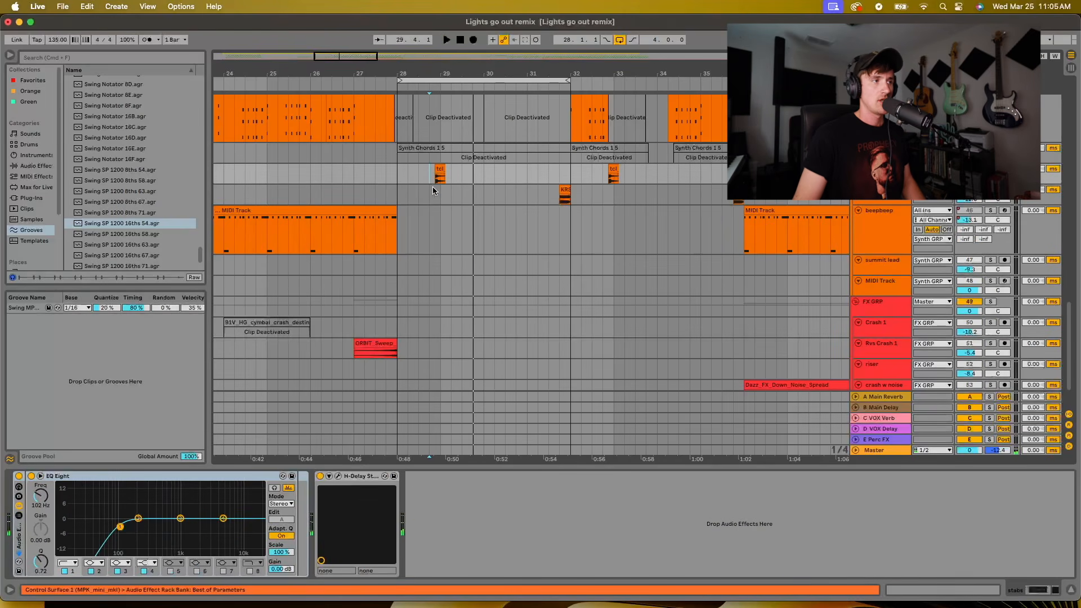
click(338, 477)
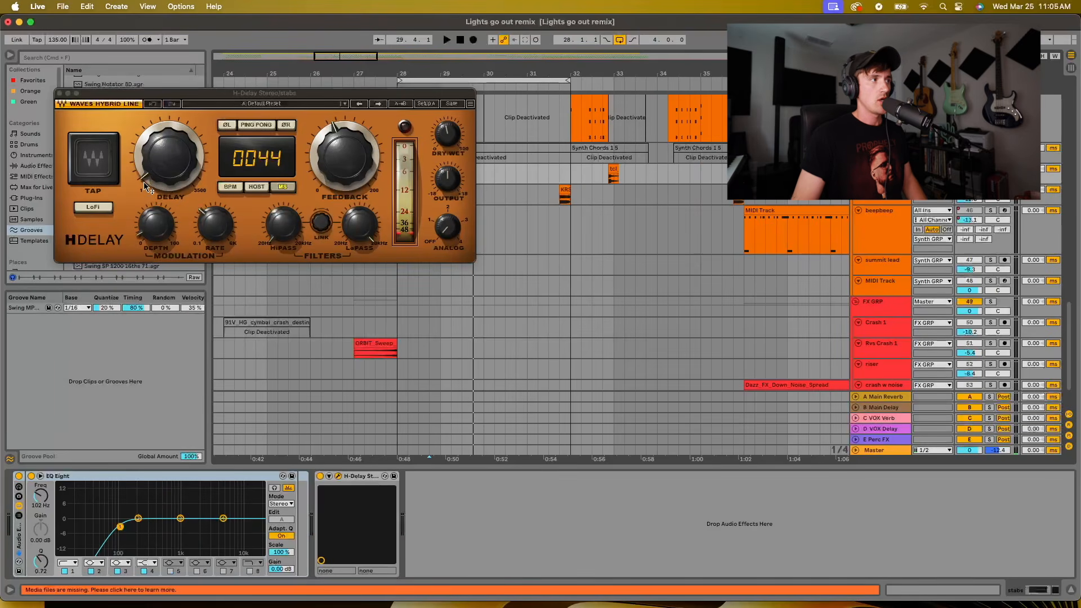
click(60, 93)
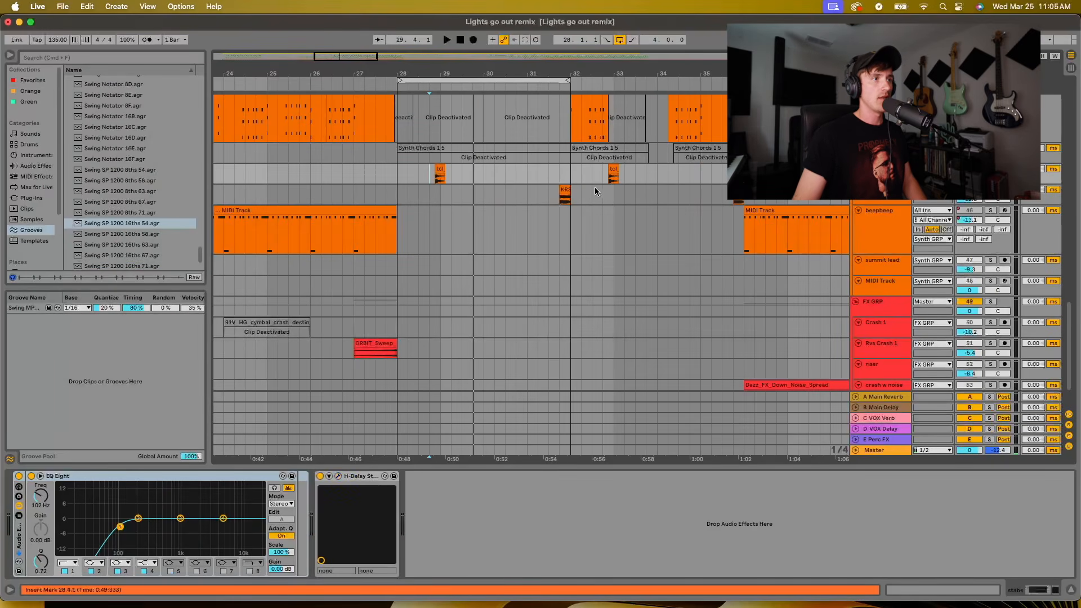
Play the one-shot sample from 31.4.1 and keep the four-bar loop running while looking over the tracks
click(558, 199)
key(space)
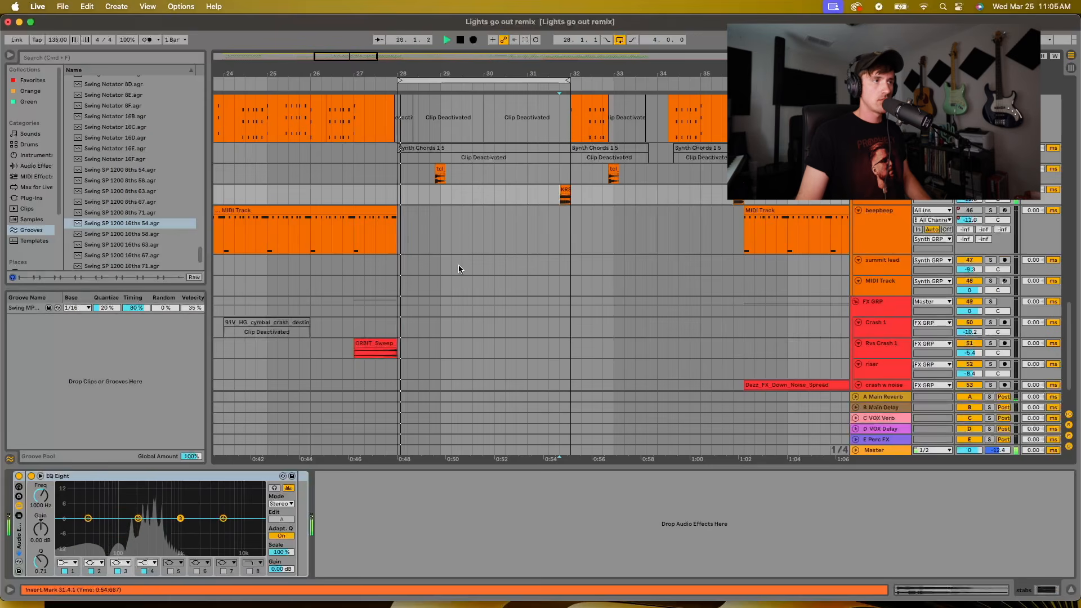
scroll(532, 220, up, 5)
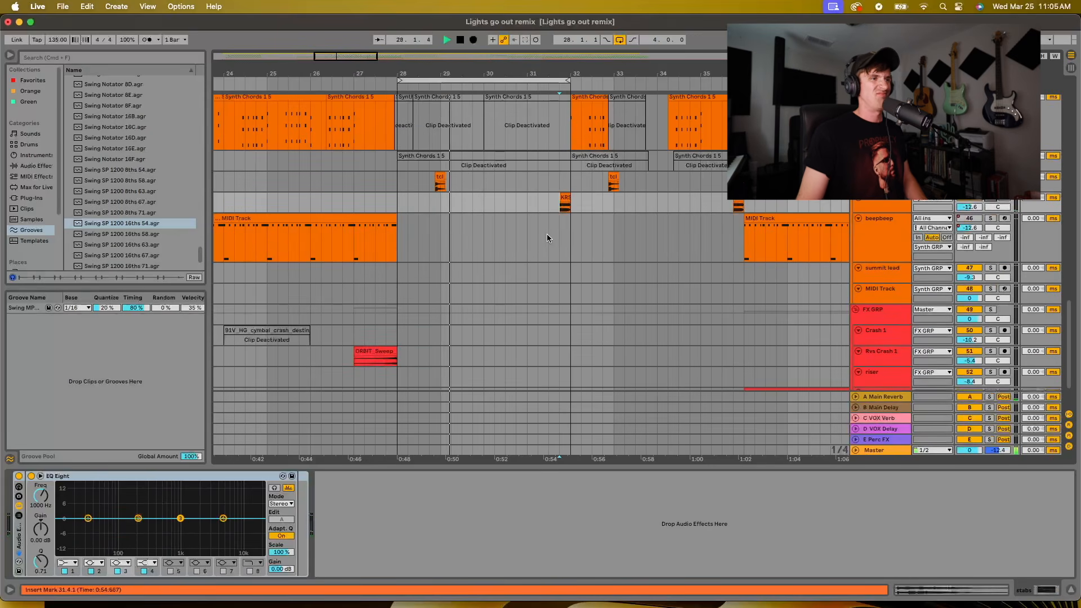
scroll(526, 245, up, 5)
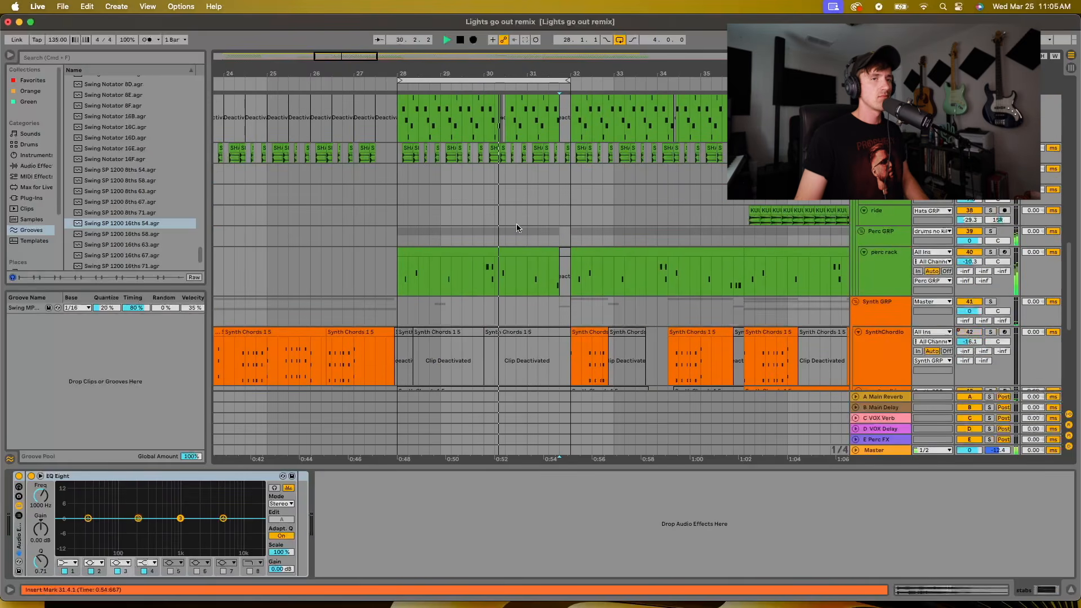
scroll(516, 236, up, 5)
scroll(533, 242, up, 15)
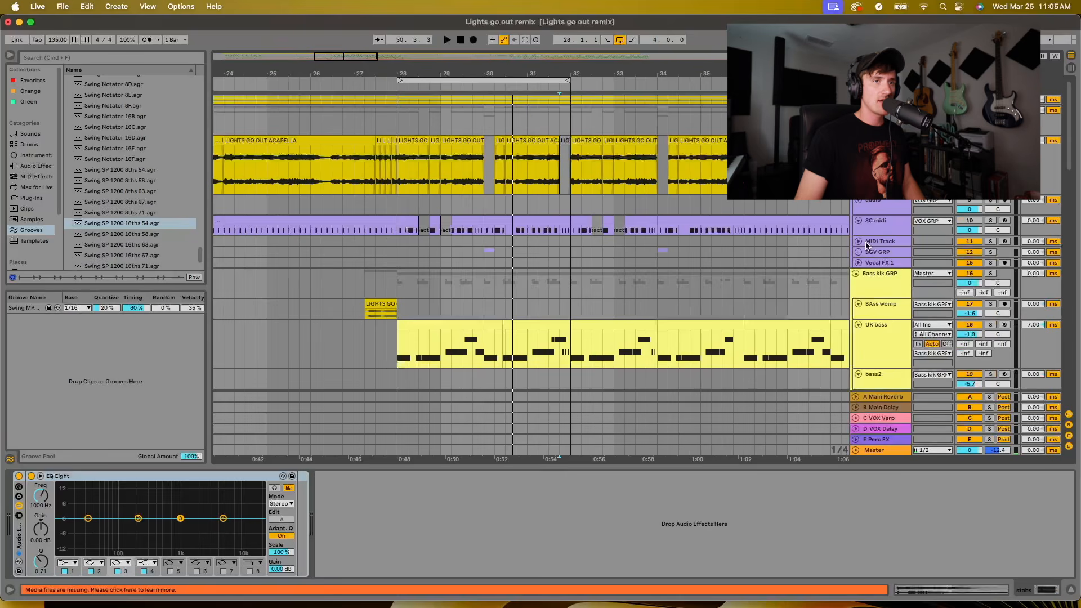
Check the acapella sampler on the vocal group's MIDI Track and expand BGV GRP to show its two background vocal tracks
click(866, 242)
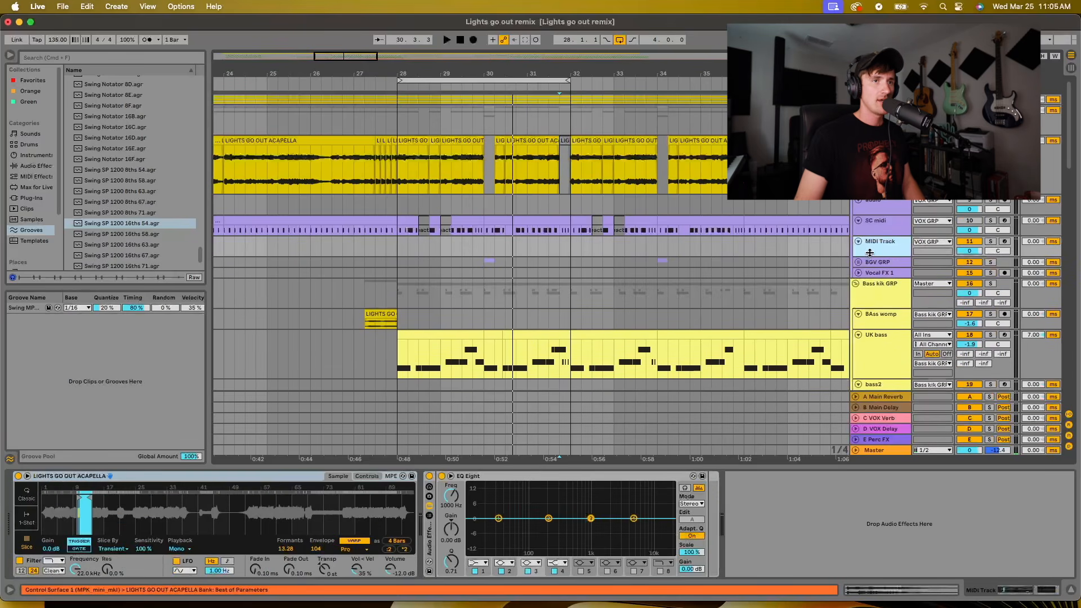
drag(877, 257, 878, 283)
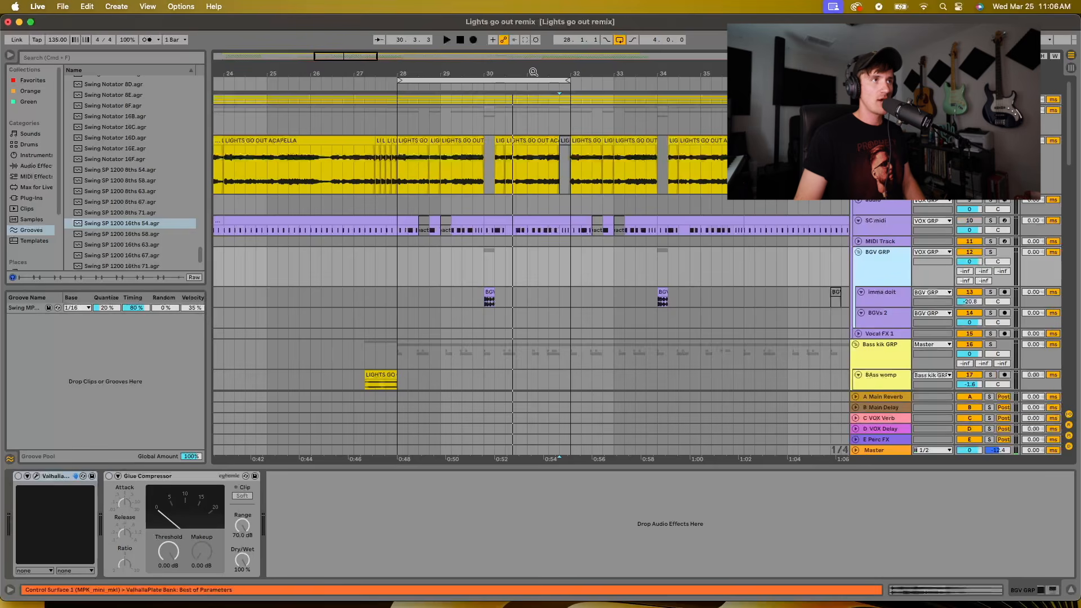
drag(533, 72, 542, 105)
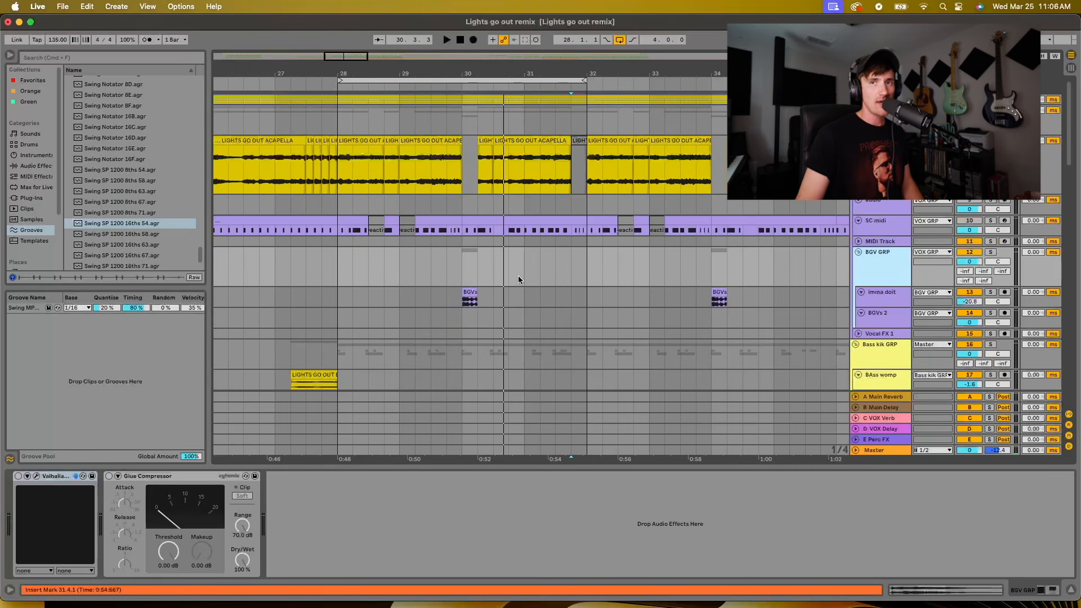
scroll(461, 304, down, 3)
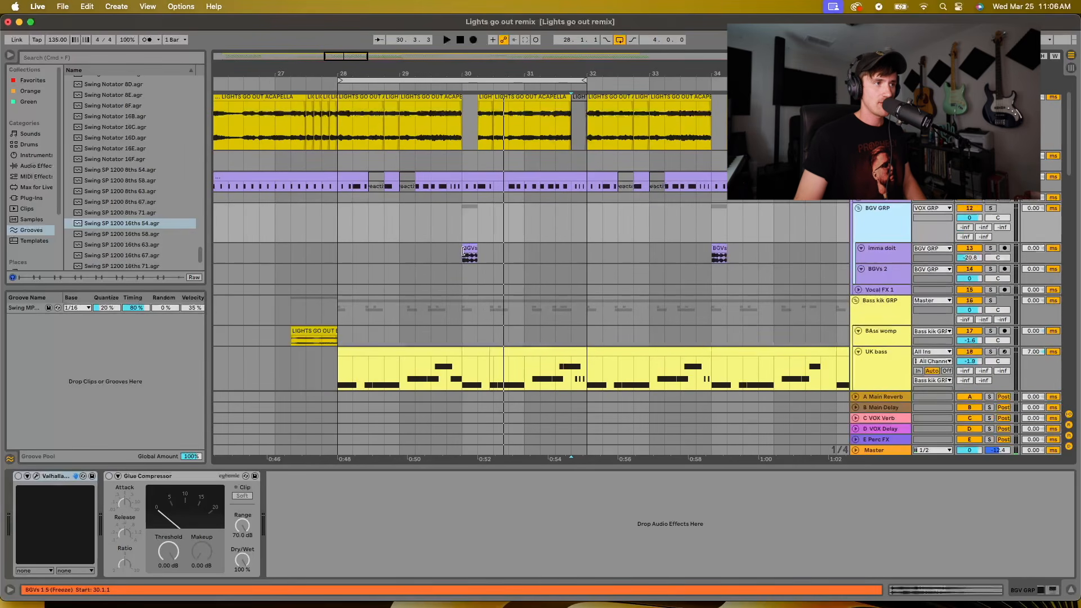
Solo the imma doit track and play its BGVs clip at bar 30
click(469, 248)
click(992, 249)
key(space)
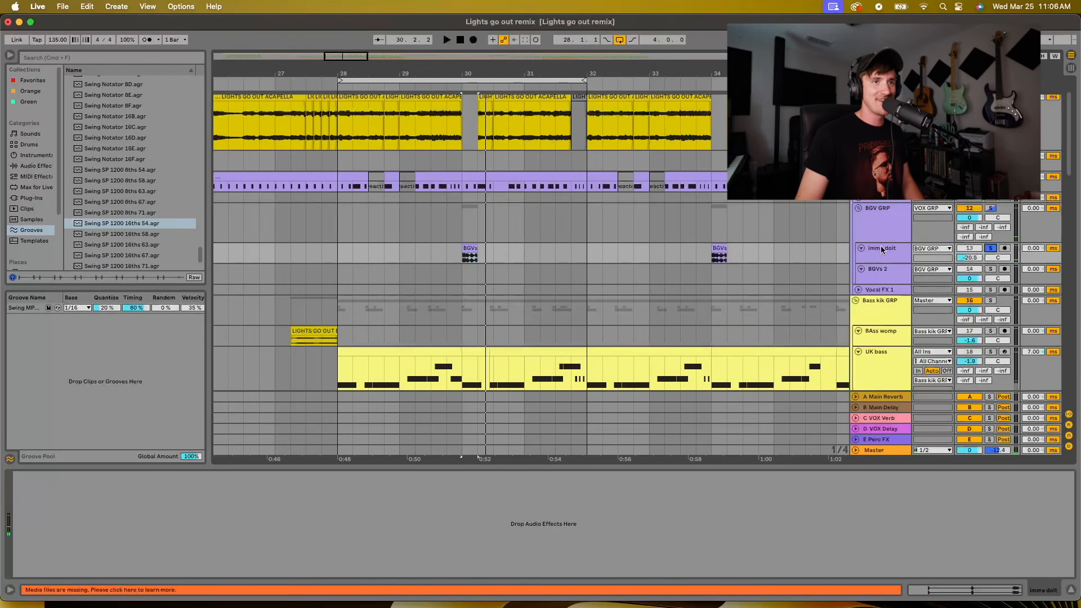
Enlarge the imma doit track, inspect the BGVs clip's waveform and replay the clip from bar 30
drag(879, 262, 881, 292)
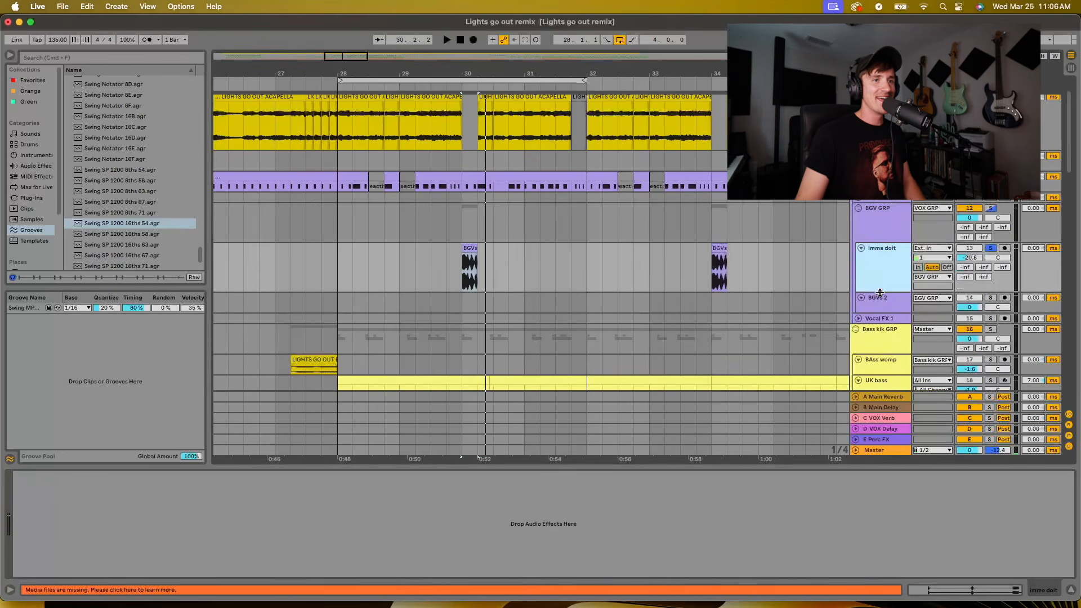
double_click(474, 248)
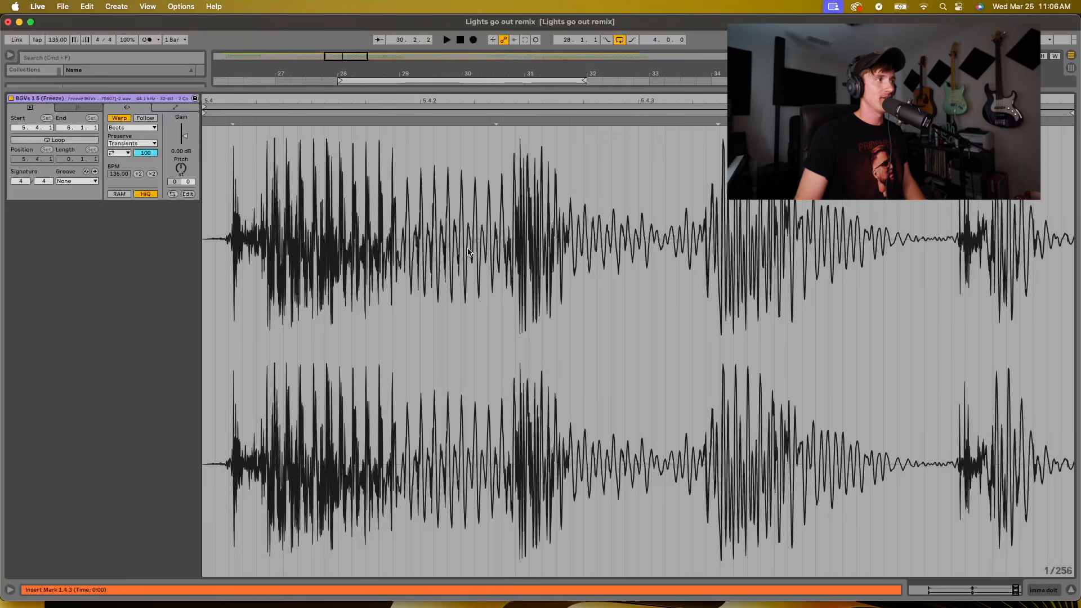
click(1071, 590)
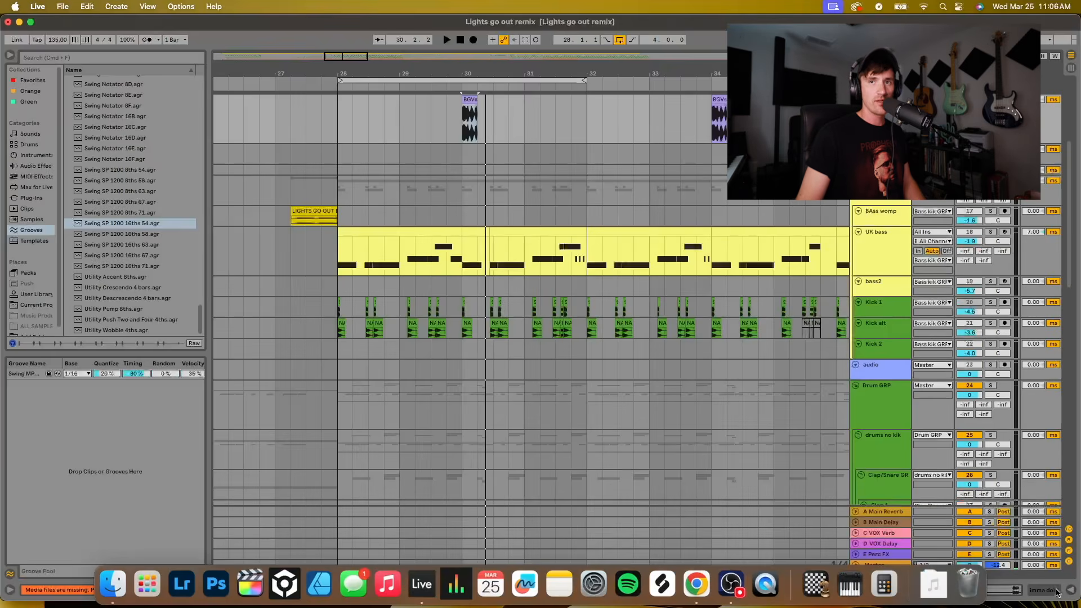
click(462, 128)
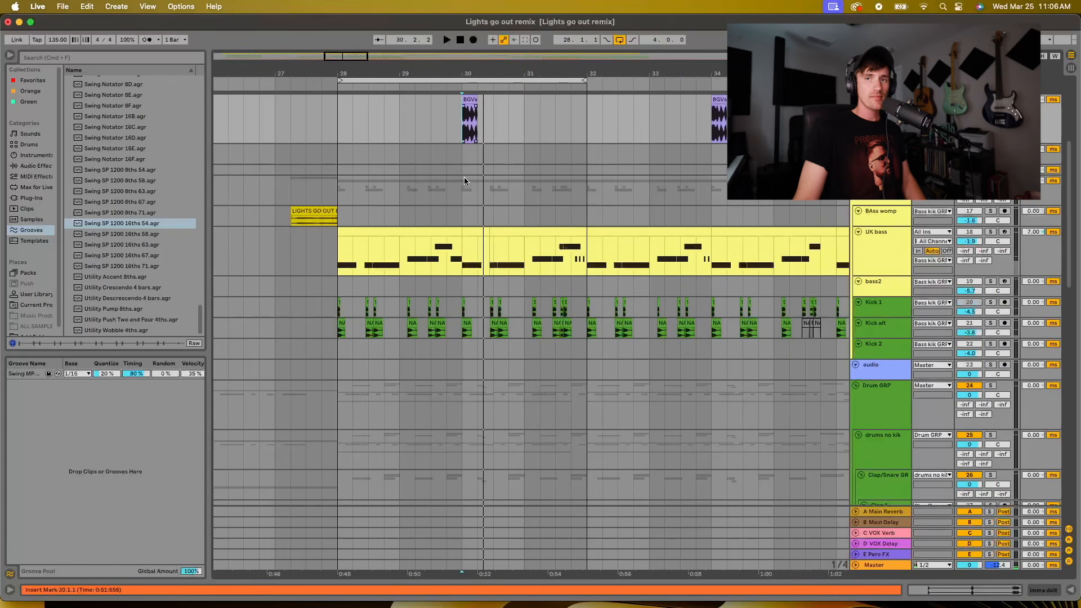
Play the full mix from 27.2.1, turn the loop off during playback and return to 30.3.1
scroll(456, 179, up, 3)
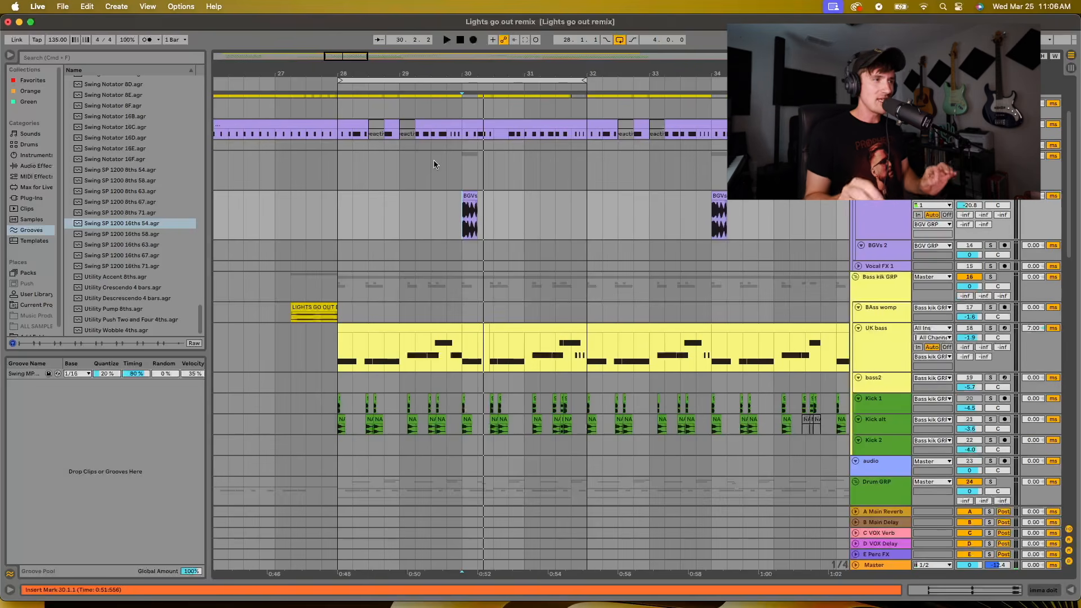
click(342, 212)
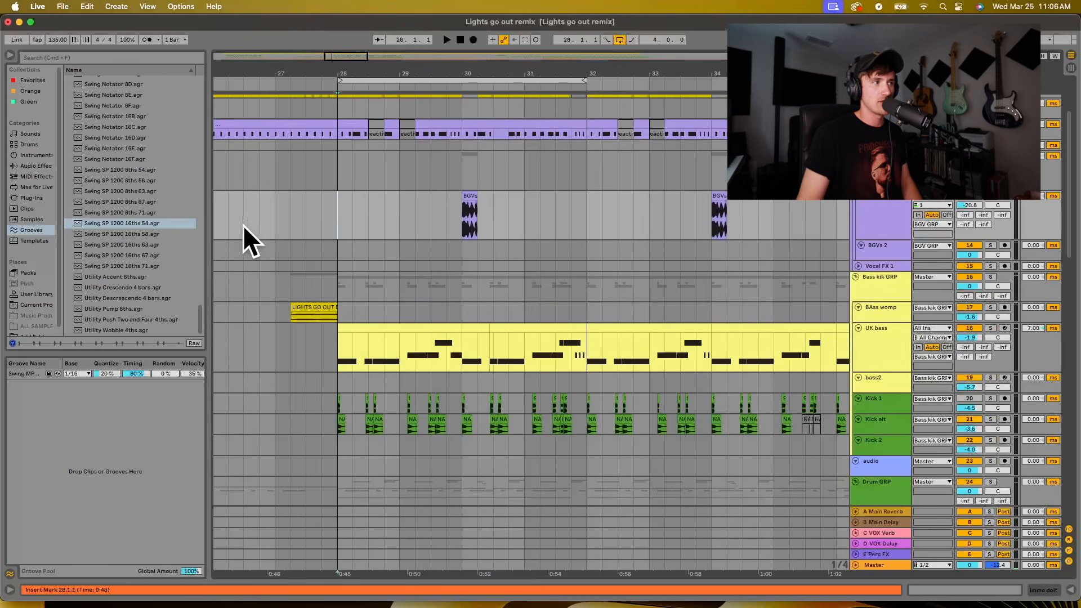
click(286, 213)
key(space)
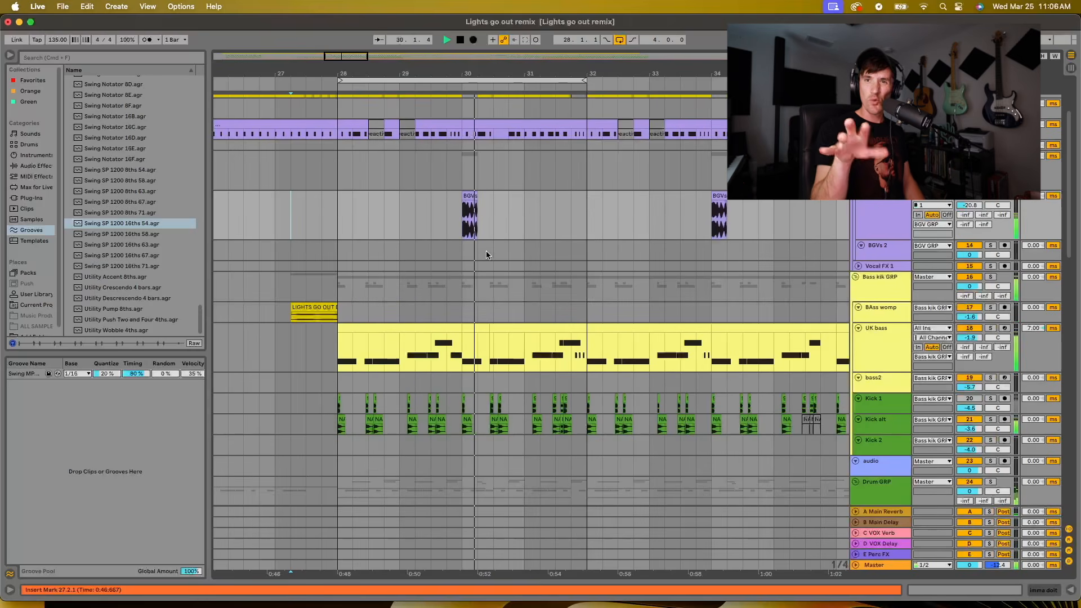
click(619, 40)
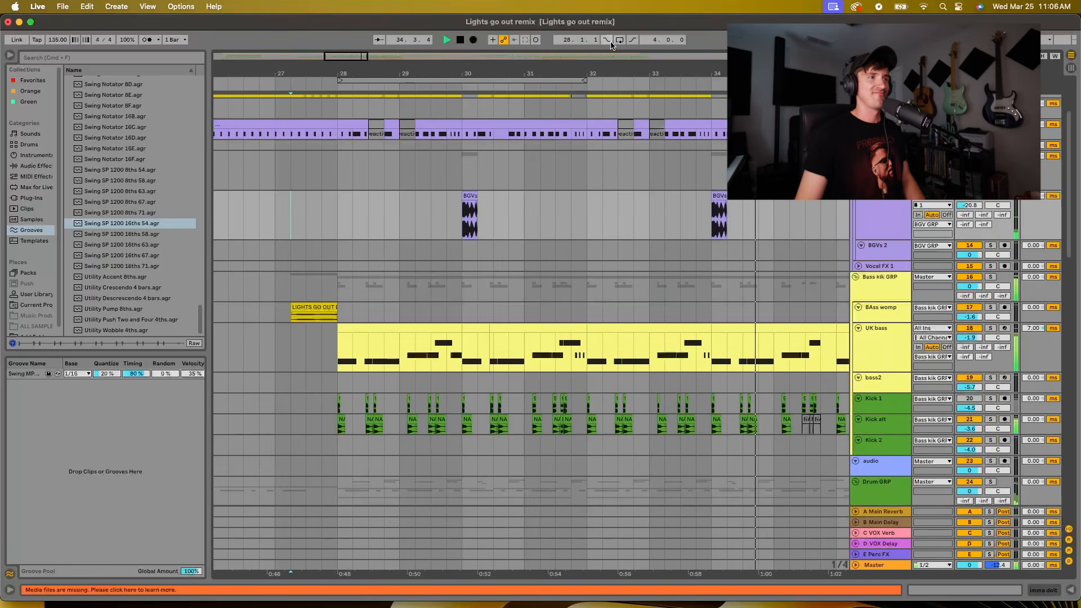
click(503, 220)
Locate the light switch track in the clap and snare group and enlarge it around bar 30
scroll(544, 209, down, 2)
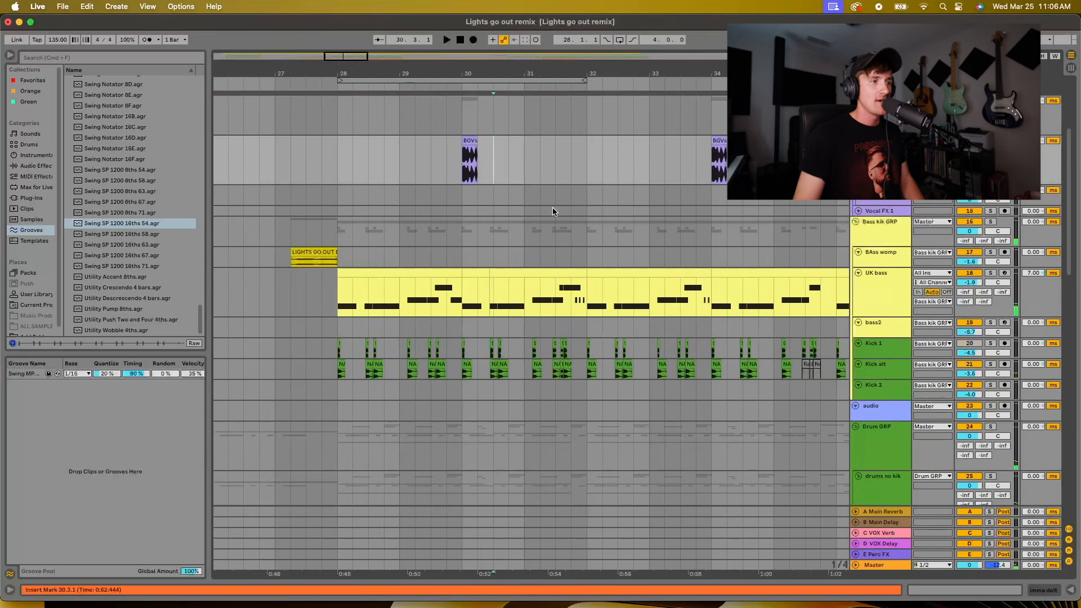
scroll(533, 237, up, 6)
scroll(532, 317, down, 10)
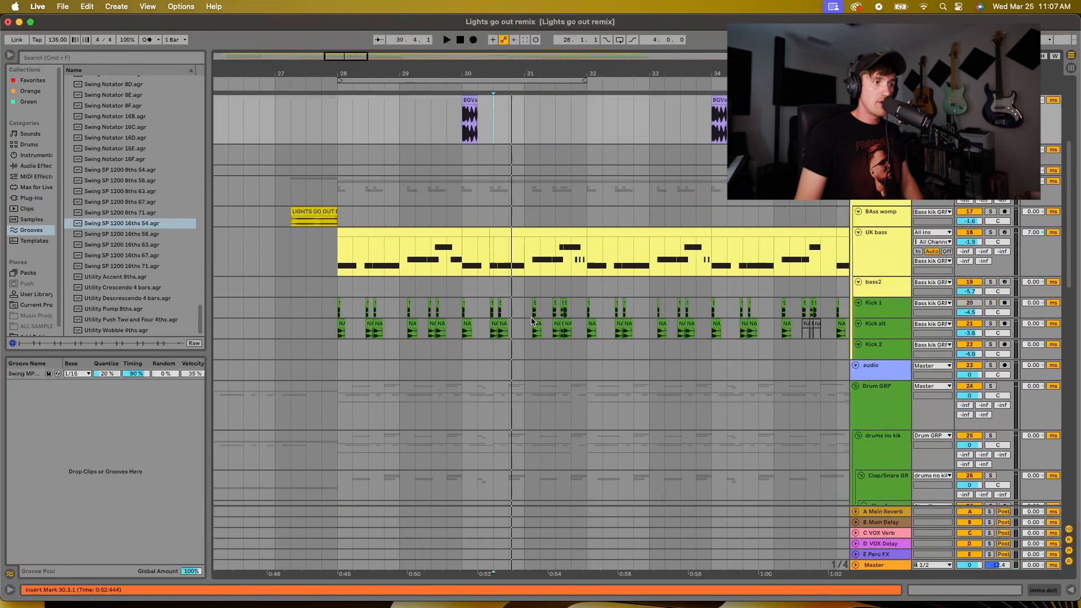
scroll(519, 314, down, 8)
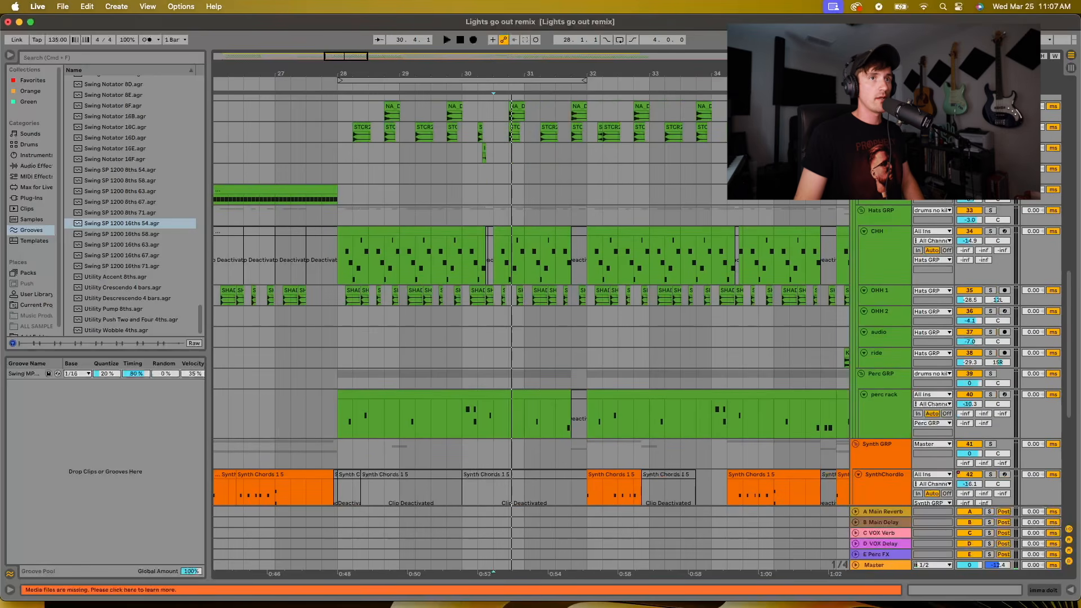
drag(882, 163, 882, 182)
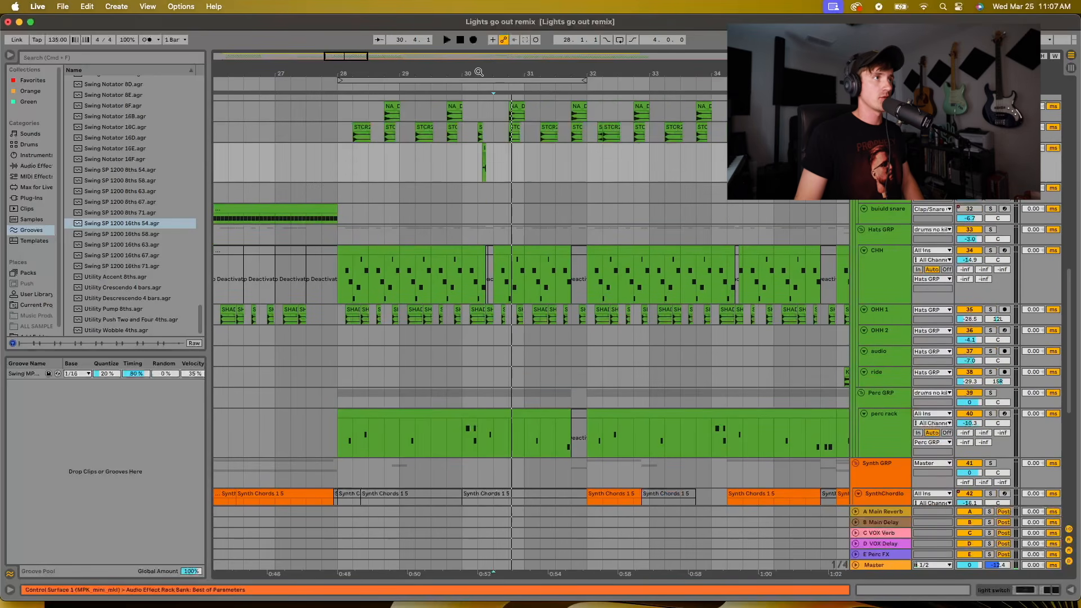
drag(479, 72, 469, 86)
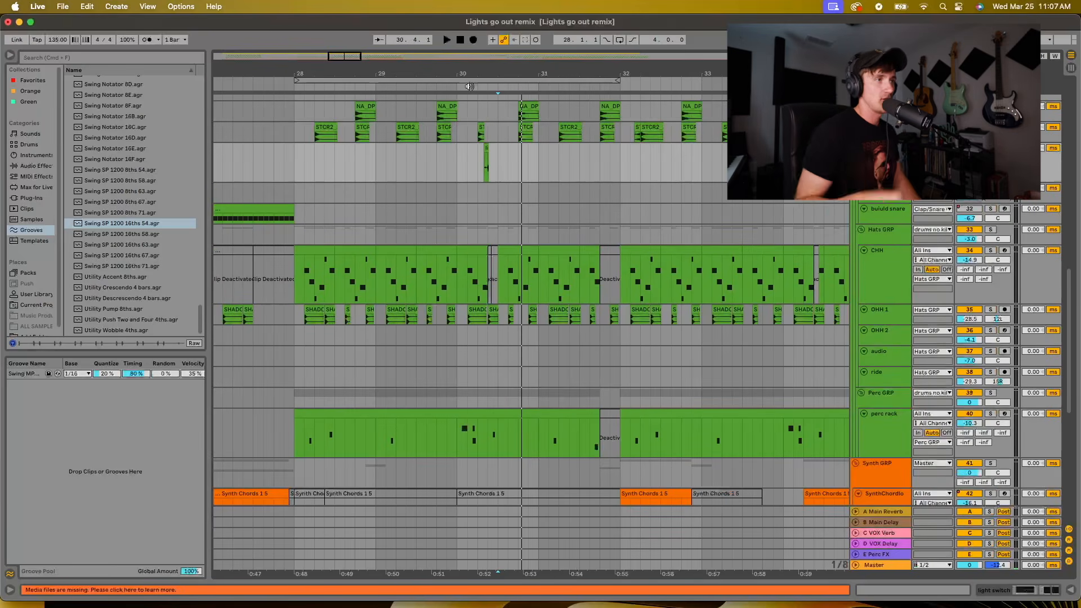
Play the light switch sample from 30.2.1 and show the device chain on its track
click(483, 164)
key(plus)
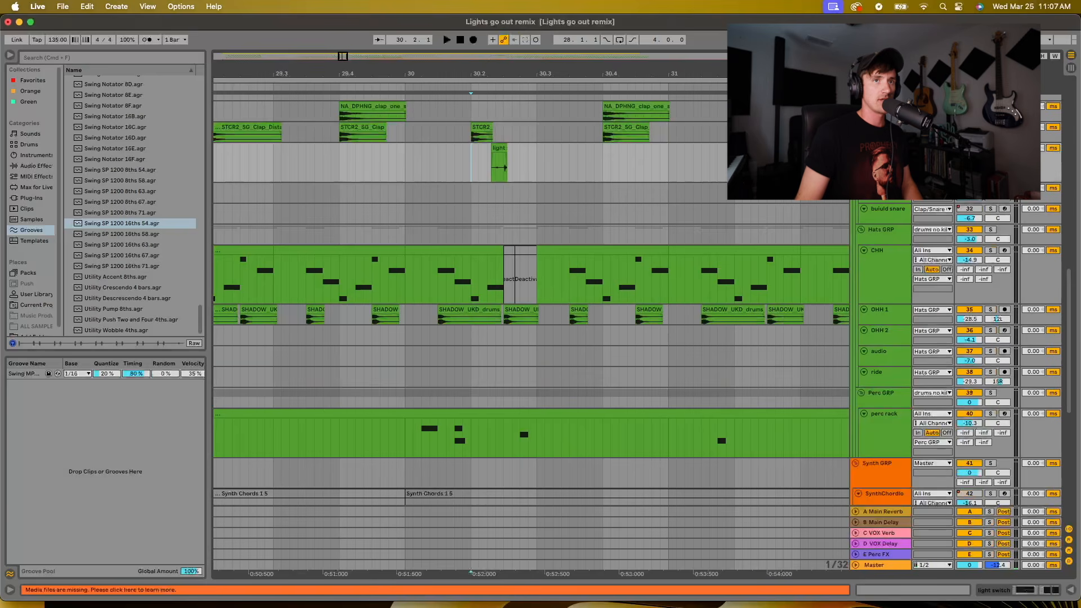
key(space)
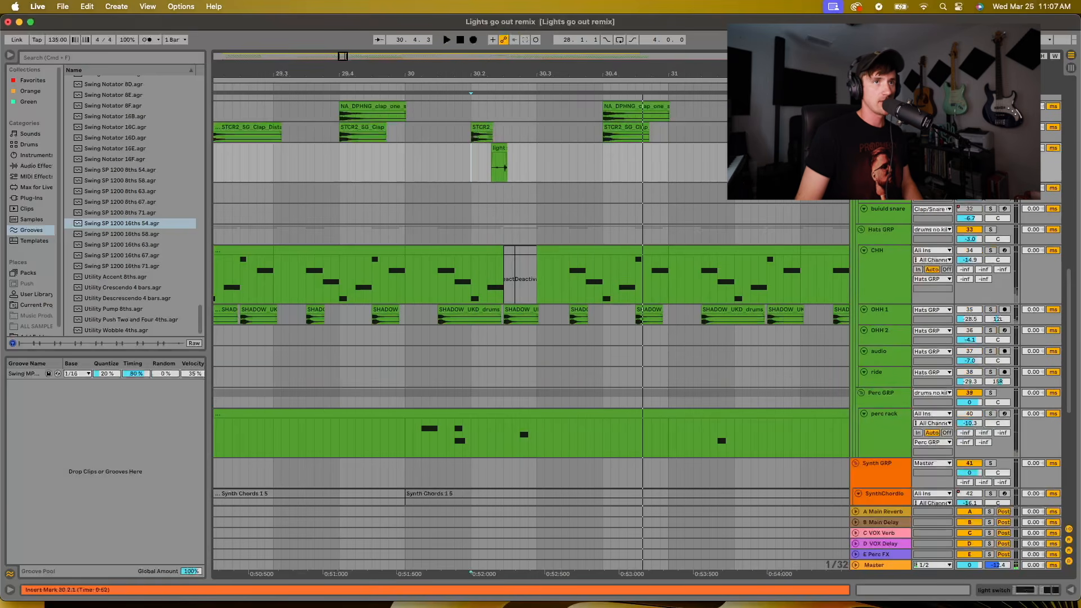
double_click(871, 298)
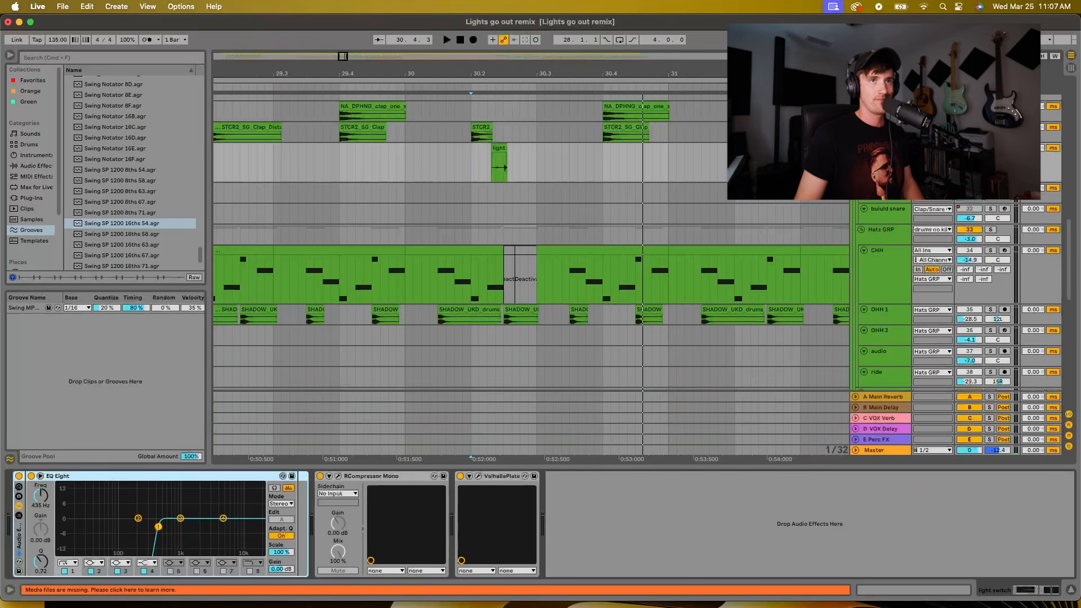
Play the full mix from 29.1.3 through the light switch sample and on past the looped section
click(463, 163)
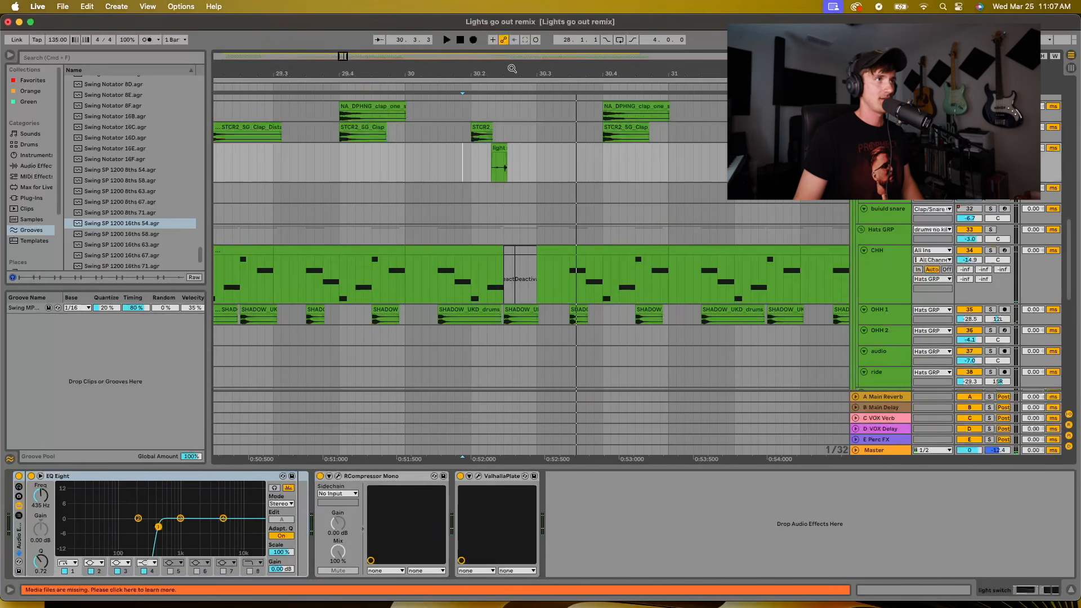
drag(512, 68, 512, 31)
click(408, 162)
key(space)
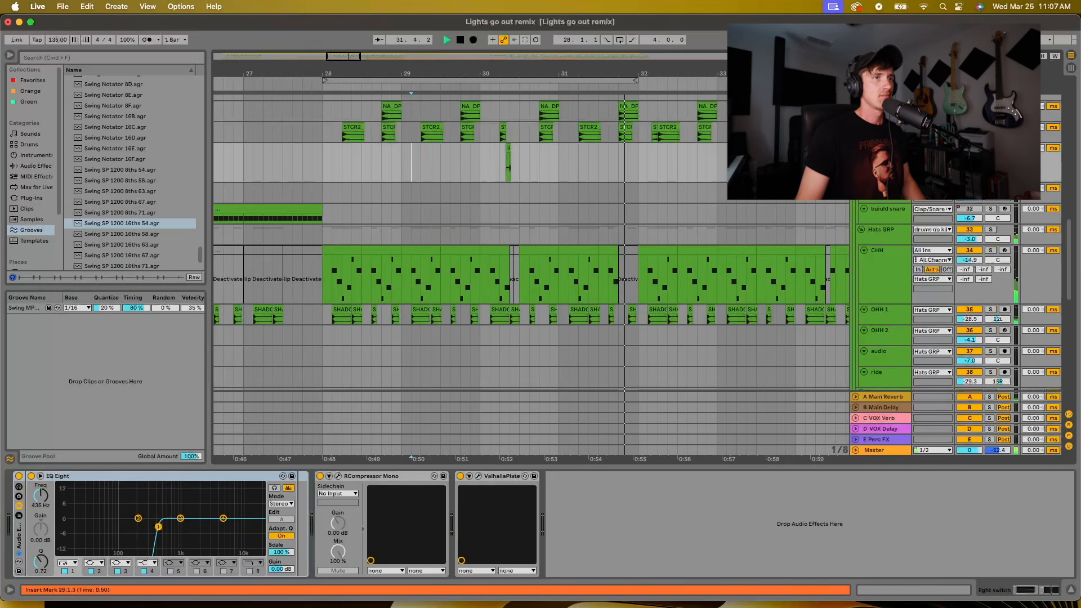
drag(723, 70, 723, 39)
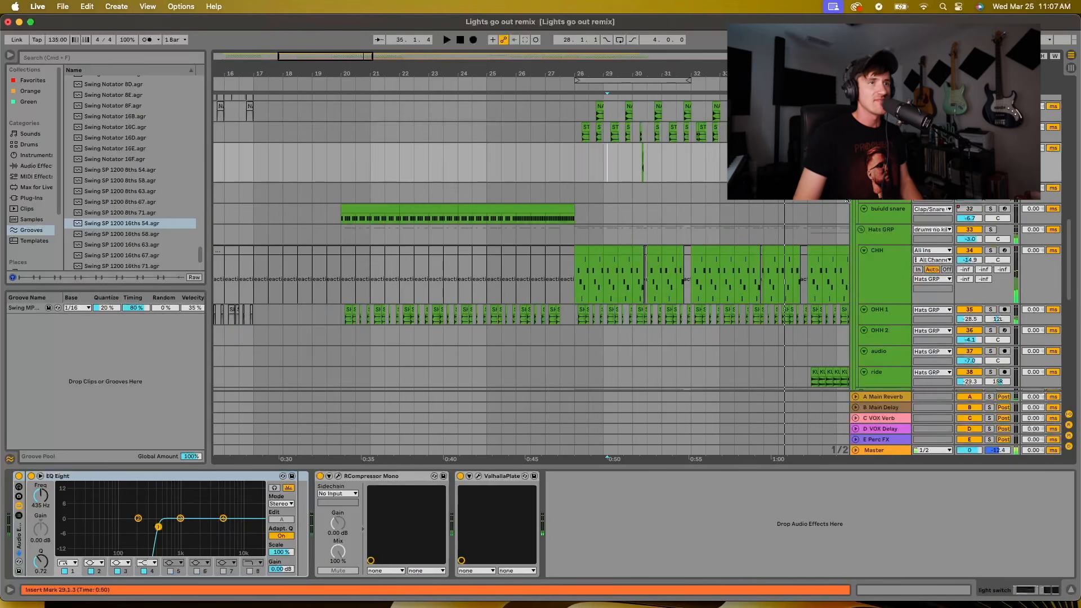
Examine the vocal, bass and kick tracks from the first drop at bar 28 through to the second drop at bar 68
scroll(687, 168, up, 6)
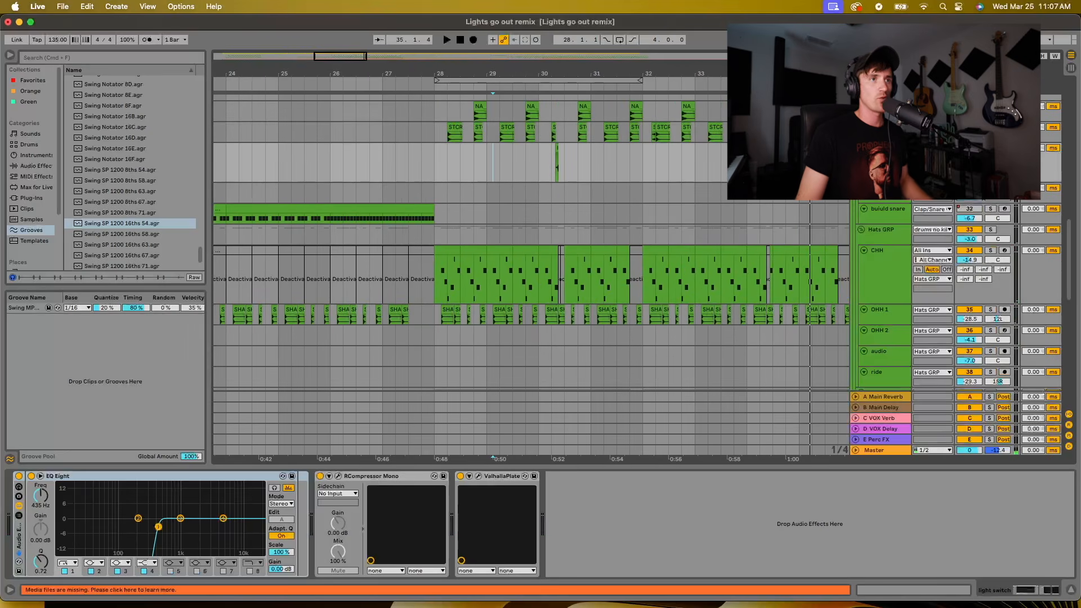
scroll(670, 141, up, 5)
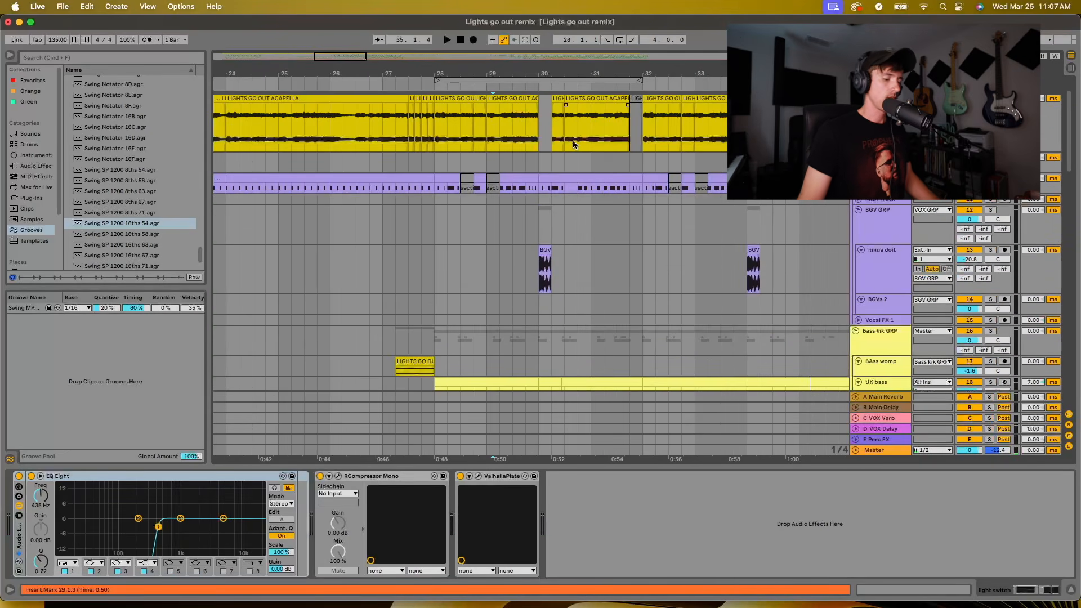
drag(577, 73, 577, 31)
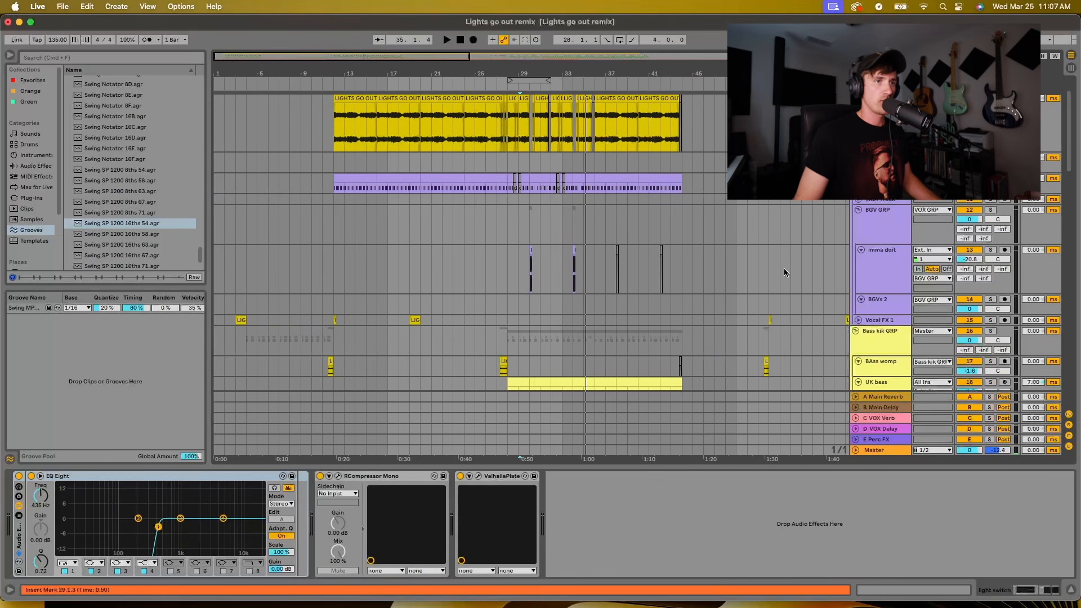
scroll(736, 273, down, 5)
scroll(732, 282, right, 10)
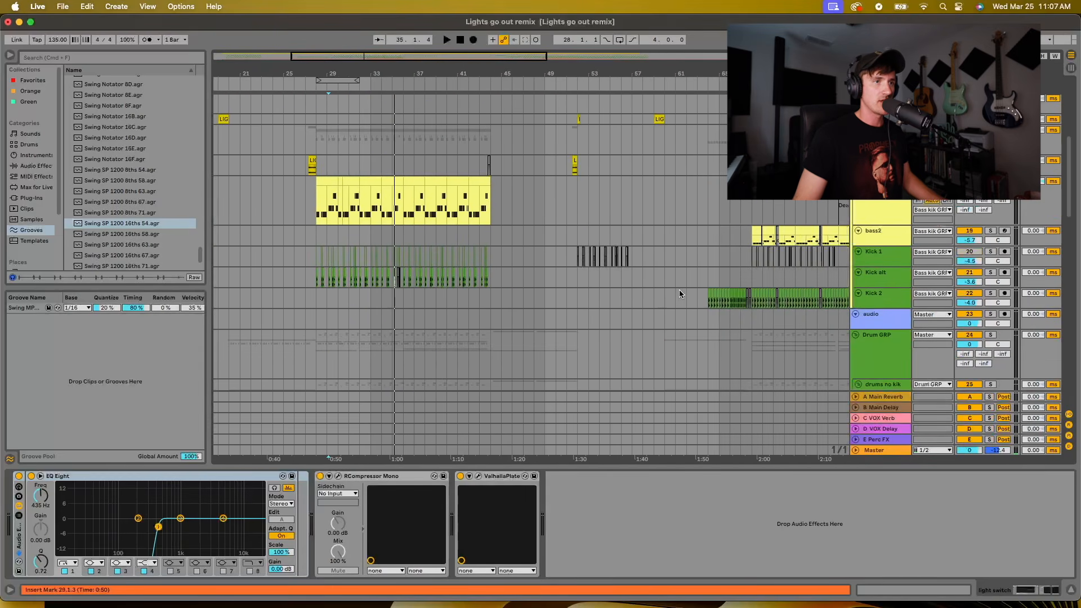
scroll(679, 289, down, 4)
scroll(748, 264, right, 4)
scroll(756, 288, up, 4)
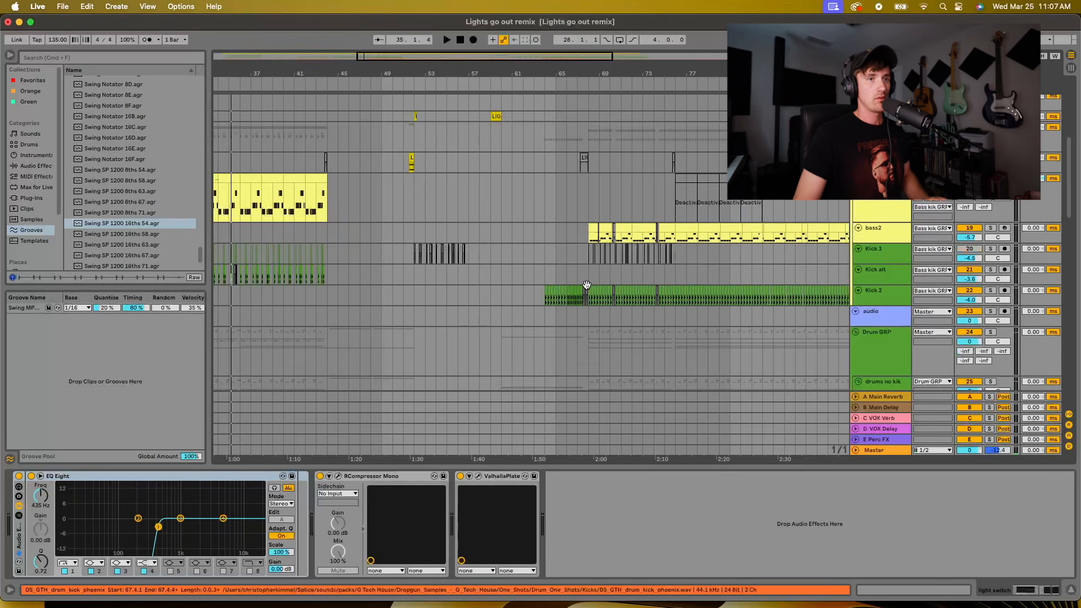
drag(580, 66, 581, 67)
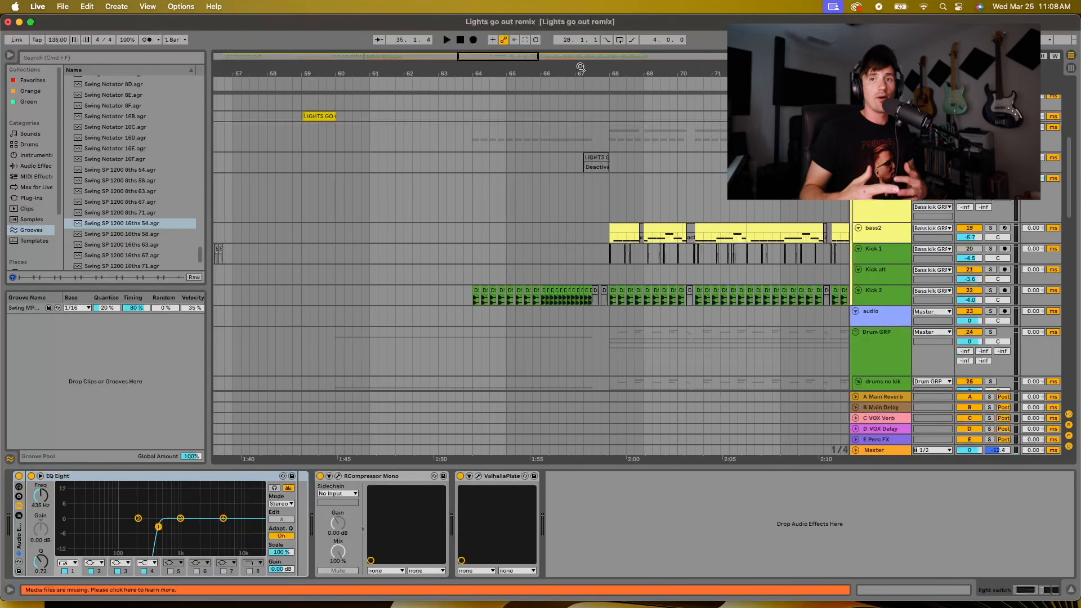
drag(597, 71, 600, 63)
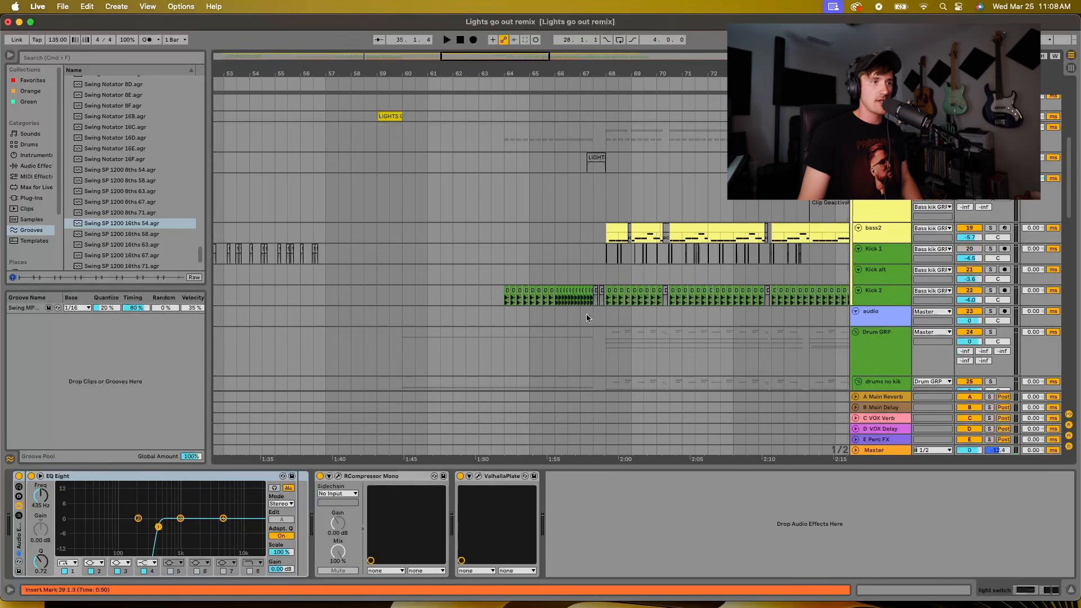
drag(587, 71, 588, 59)
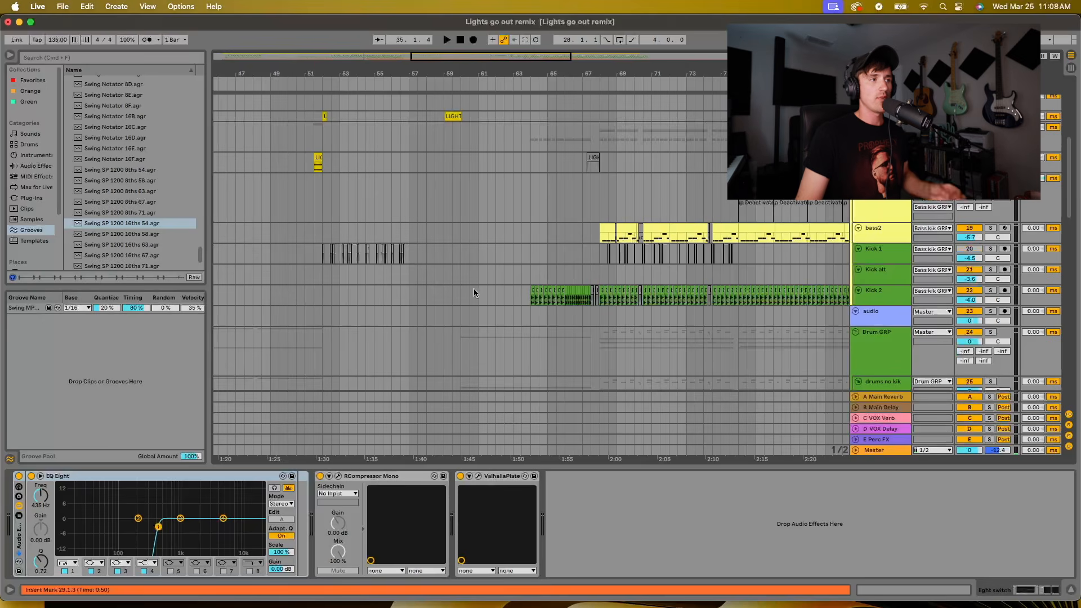
Audition the first drop's Kick alt pattern in solo from 27.3.1 and return the track to the full mix
scroll(445, 274, left, 10)
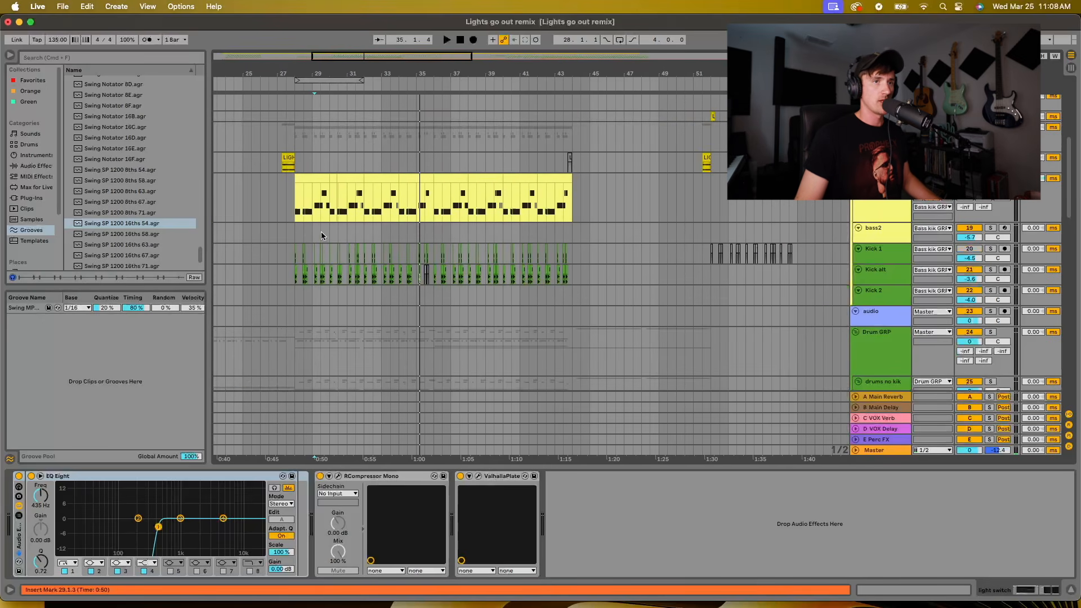
click(286, 256)
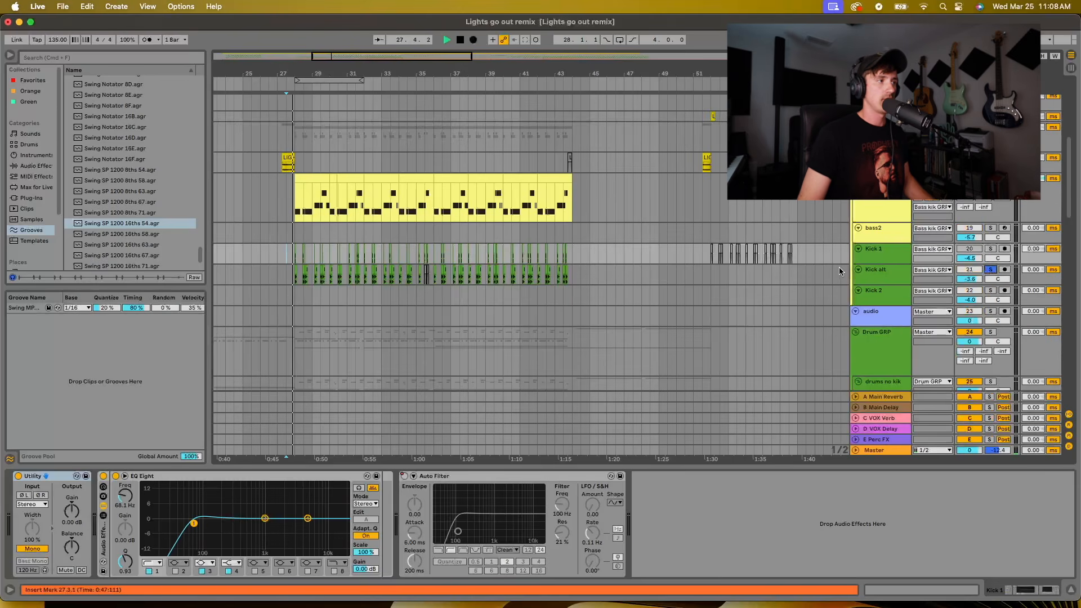
key(space)
click(990, 270)
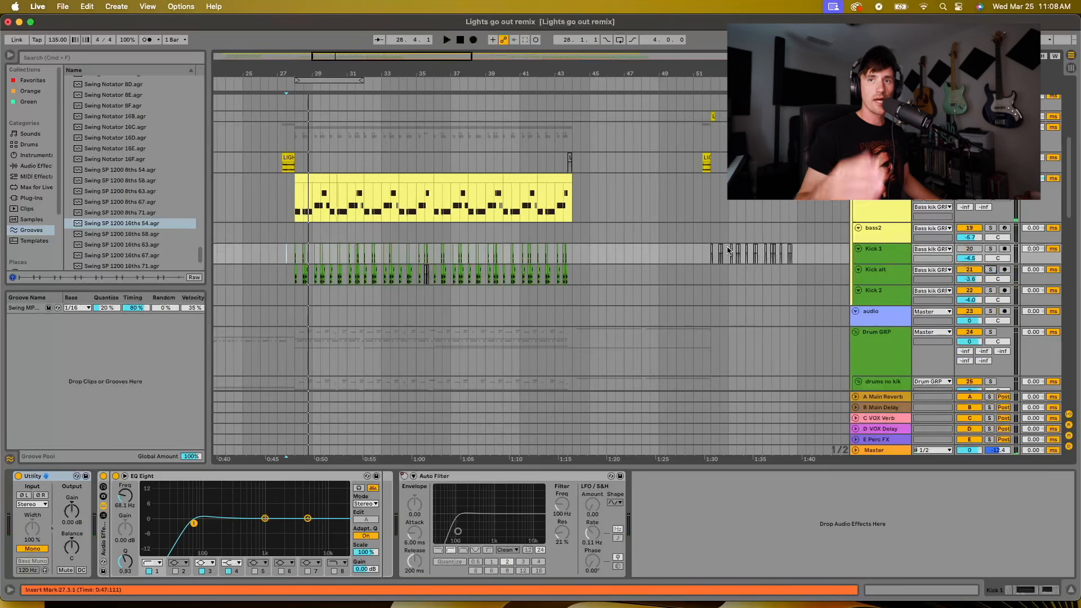
Locate the four-on-the-floor kicks in the second drop and play the Kick 2 track in solo from 68.1.1
scroll(726, 240, right, 5)
scroll(636, 235, right, 8)
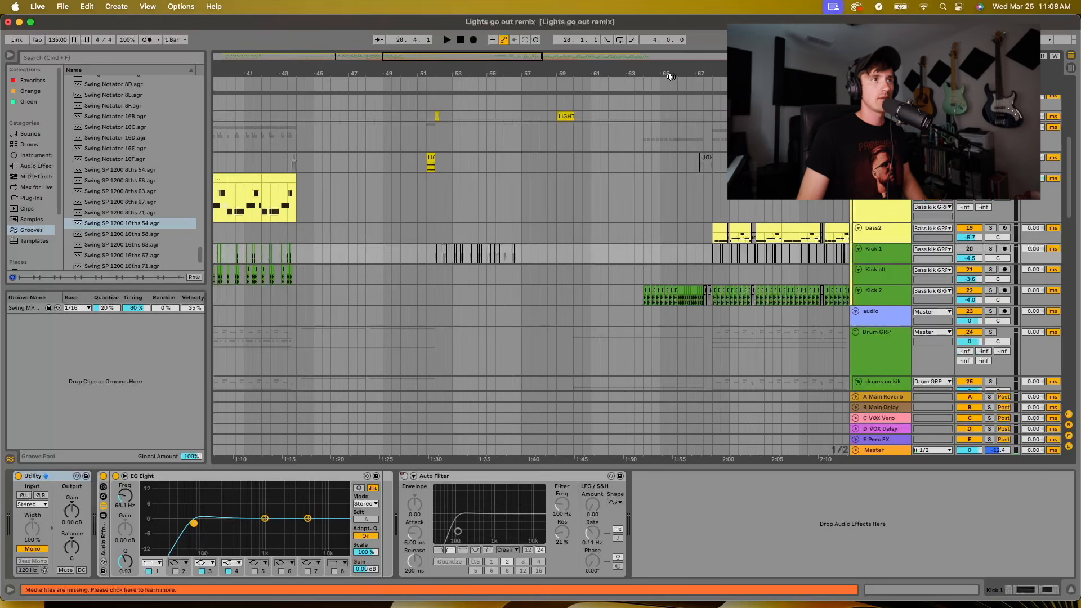
scroll(692, 316, up, 5)
click(590, 273)
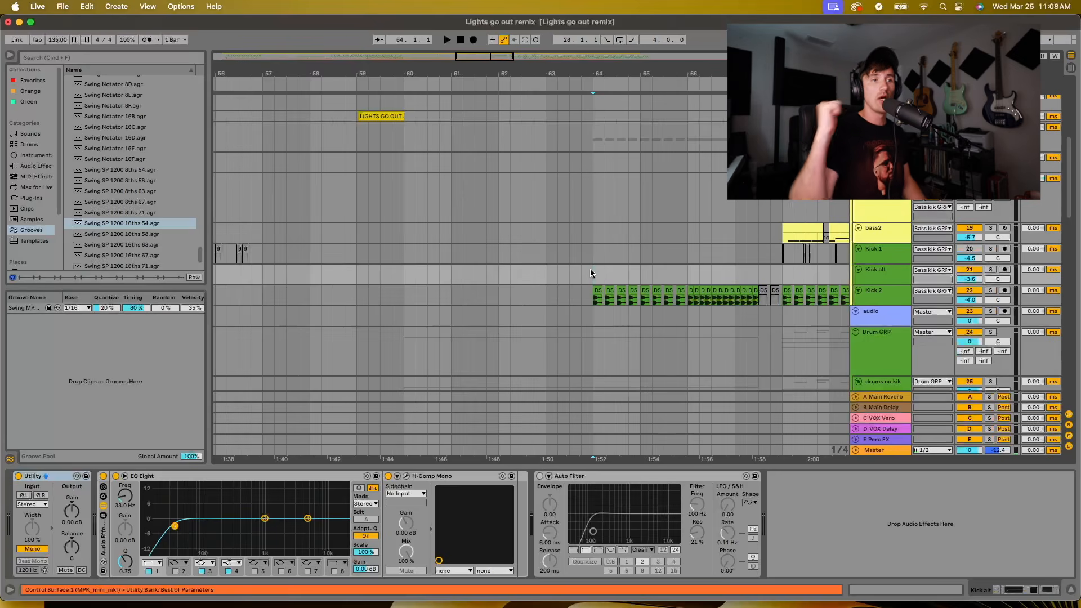
drag(705, 71, 706, 59)
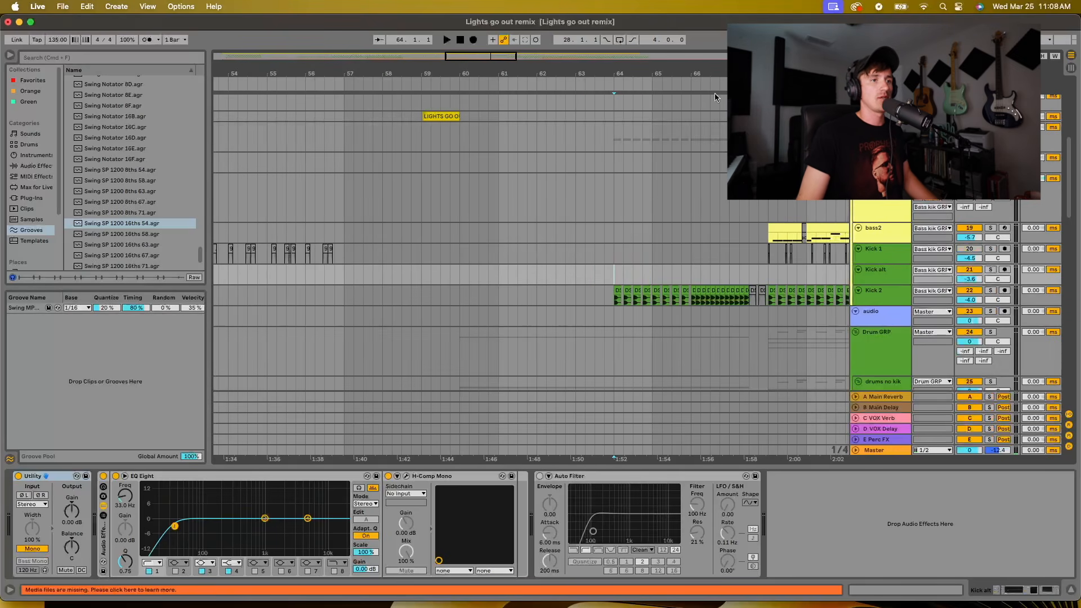
scroll(767, 277, right, 2)
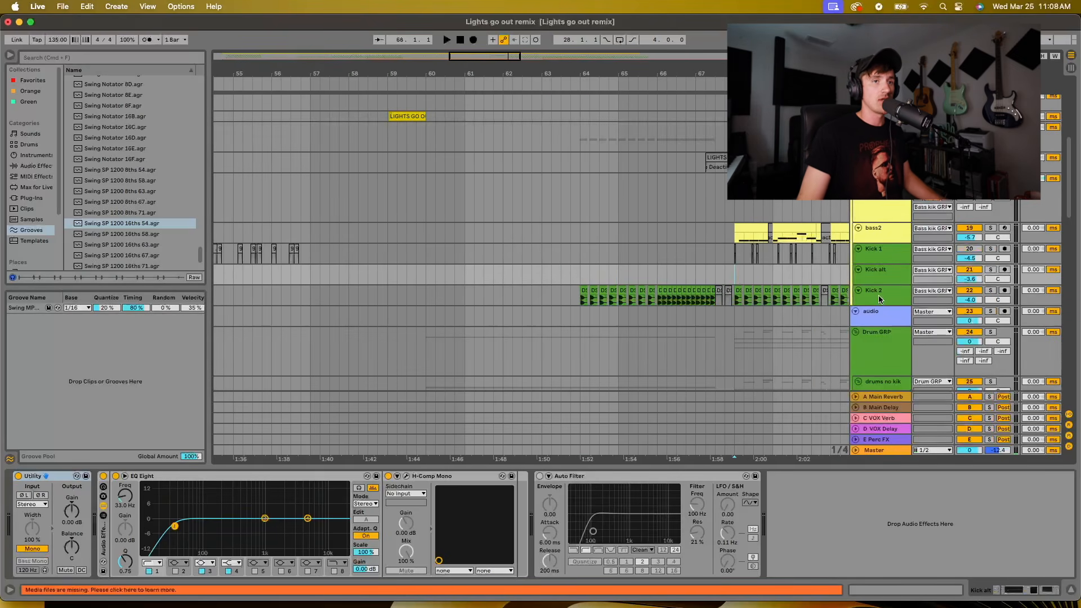
click(990, 291)
key(space)
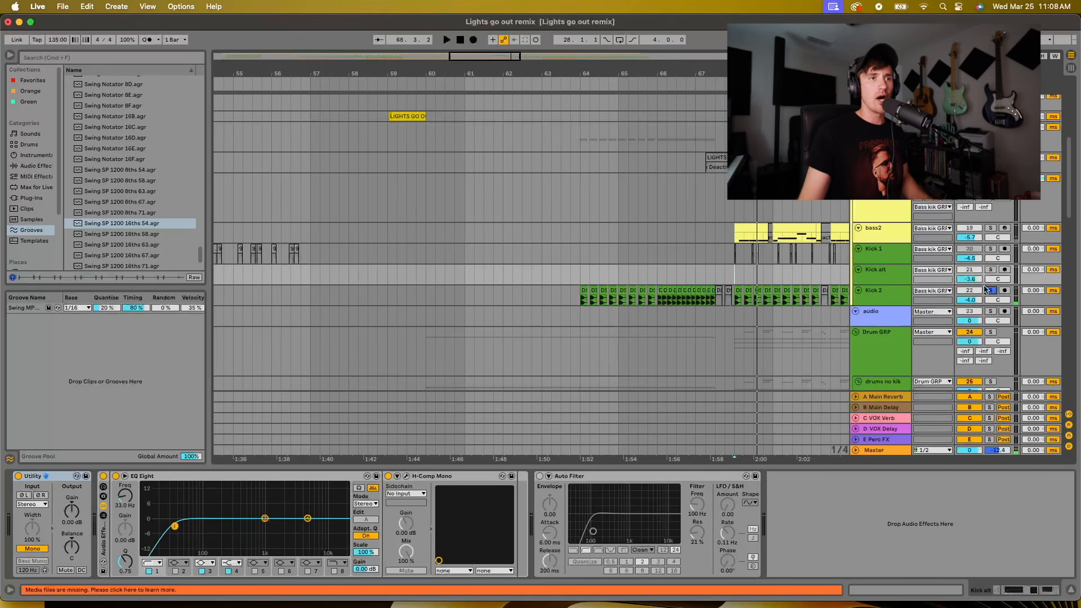
Enlarge the bass2 track, audition it in solo from 68.1.1 and unsolo it after playback
drag(881, 243, 880, 282)
drag(760, 73, 761, 112)
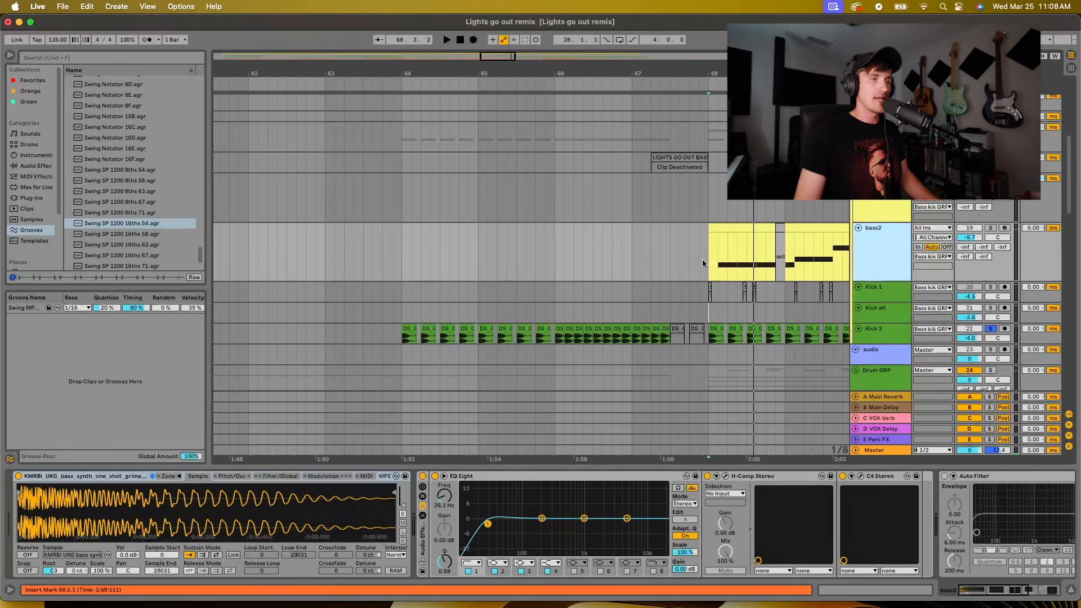
click(710, 241)
click(990, 228)
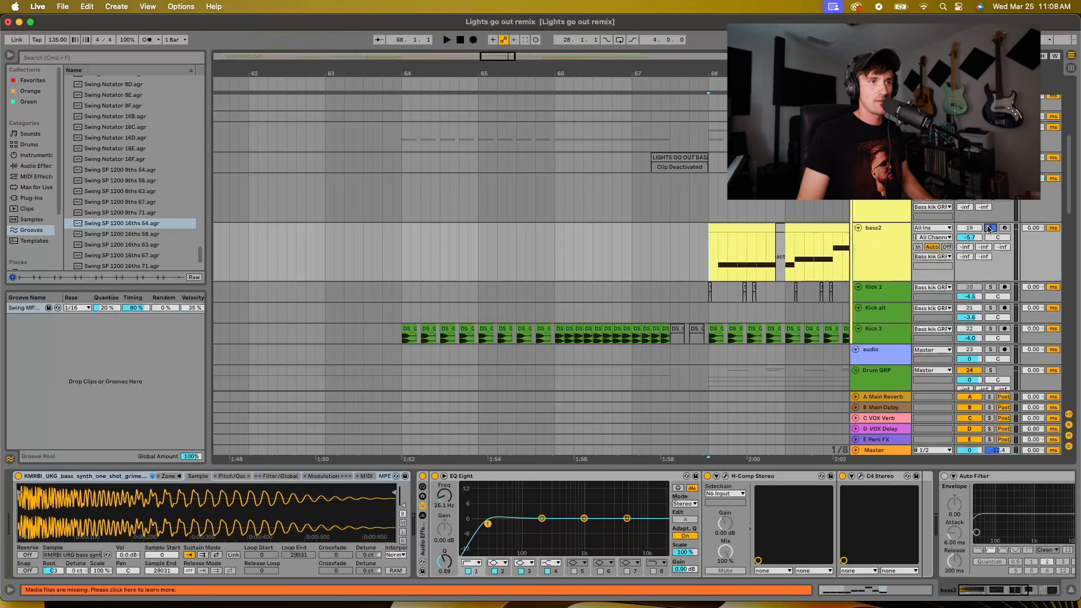
key(space)
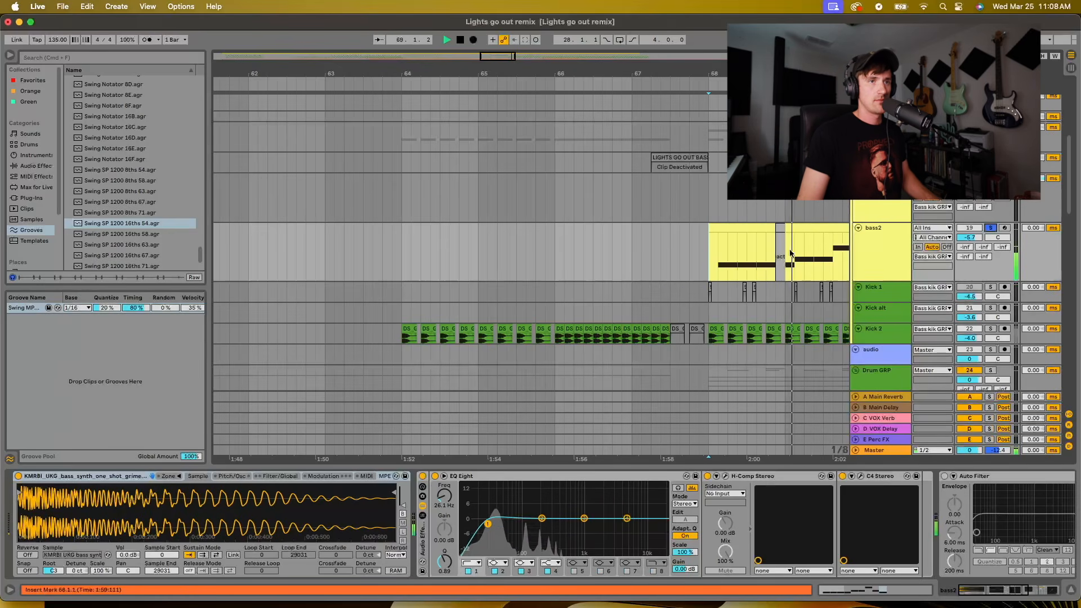
click(879, 240)
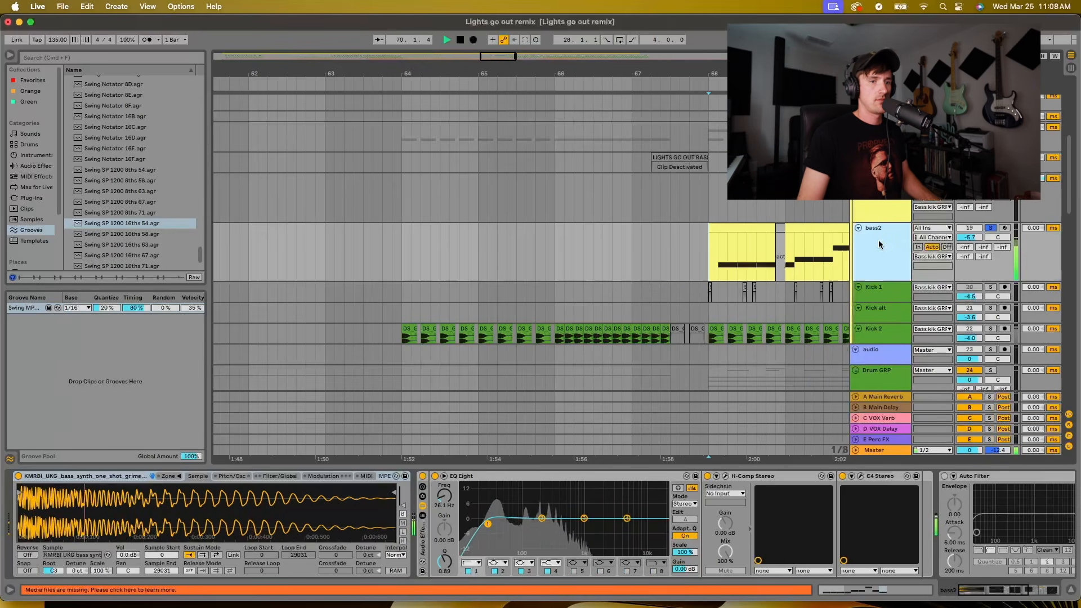
key(space)
drag(743, 71, 684, 61)
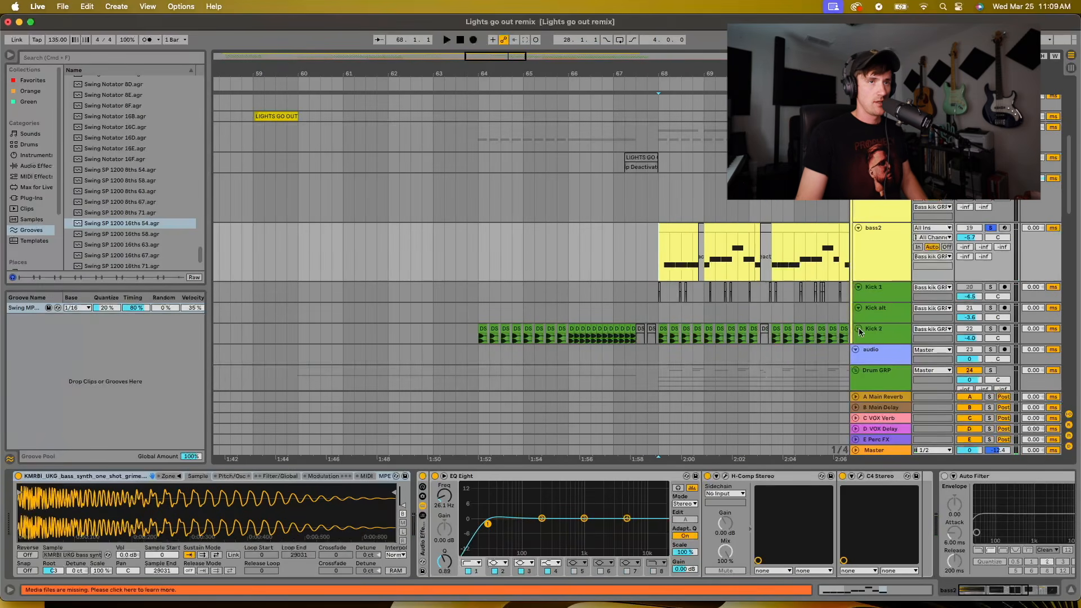
click(992, 228)
Highlight the bass2 clips from 68.1.1 to about bar 73 and play the full mix over them
drag(678, 69, 677, 81)
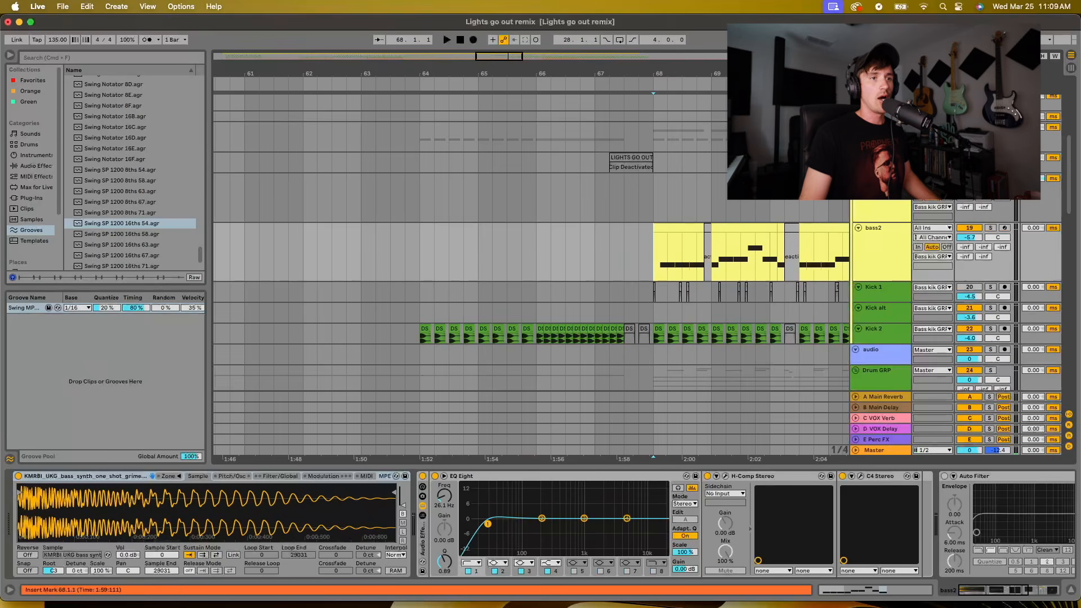
scroll(808, 284, right, 5)
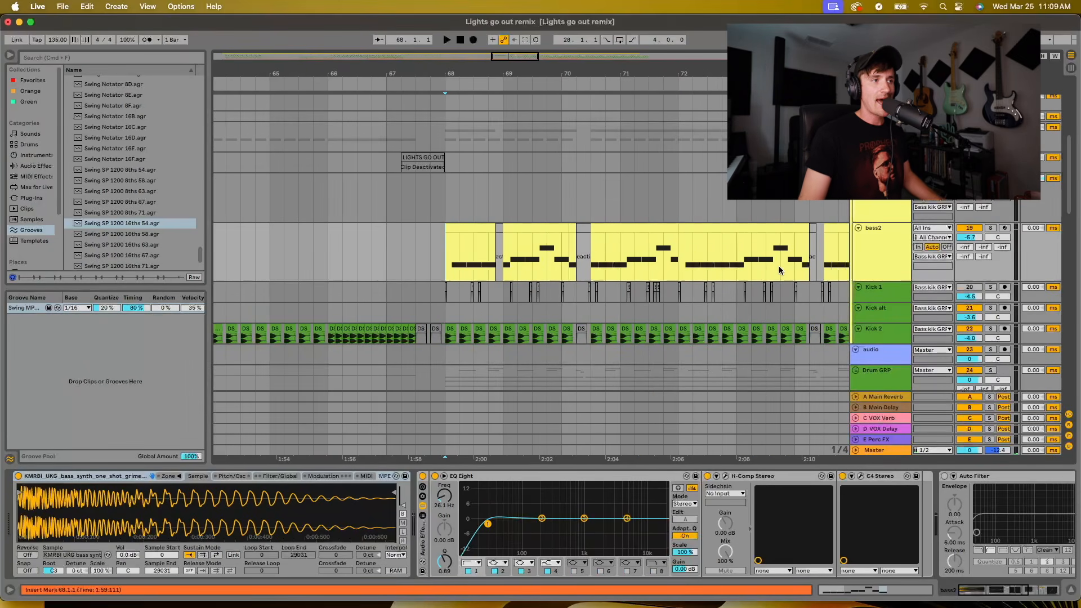
drag(779, 266, 445, 237)
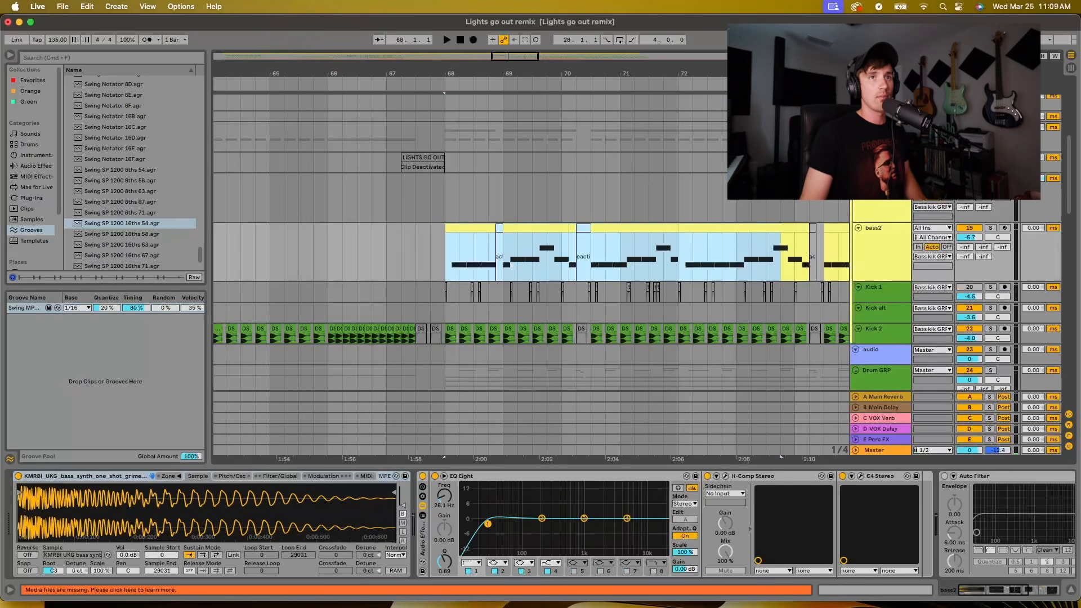
key(space)
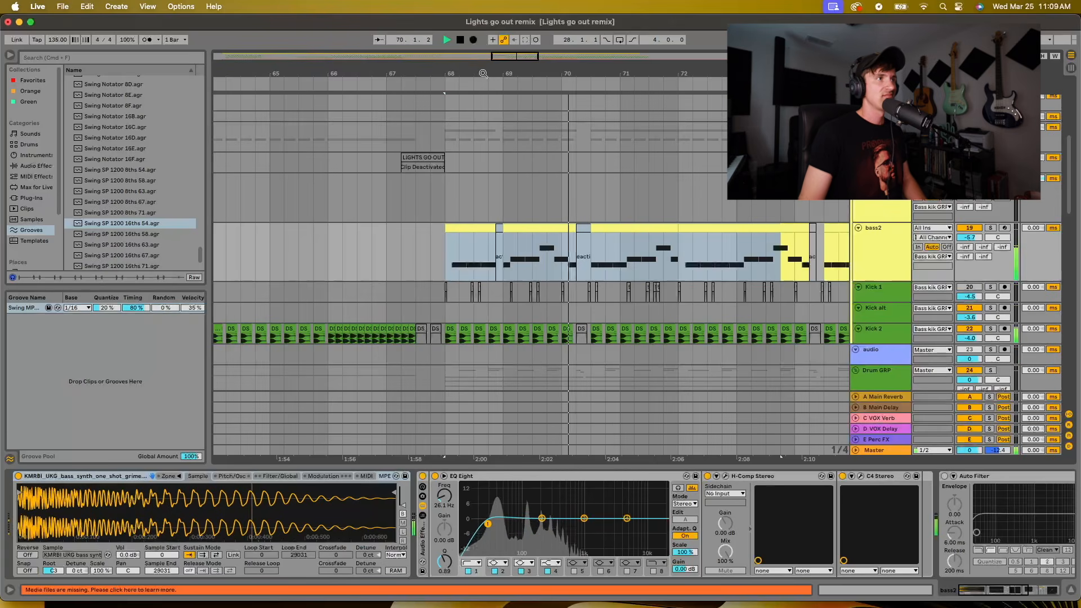
drag(483, 74, 483, 53)
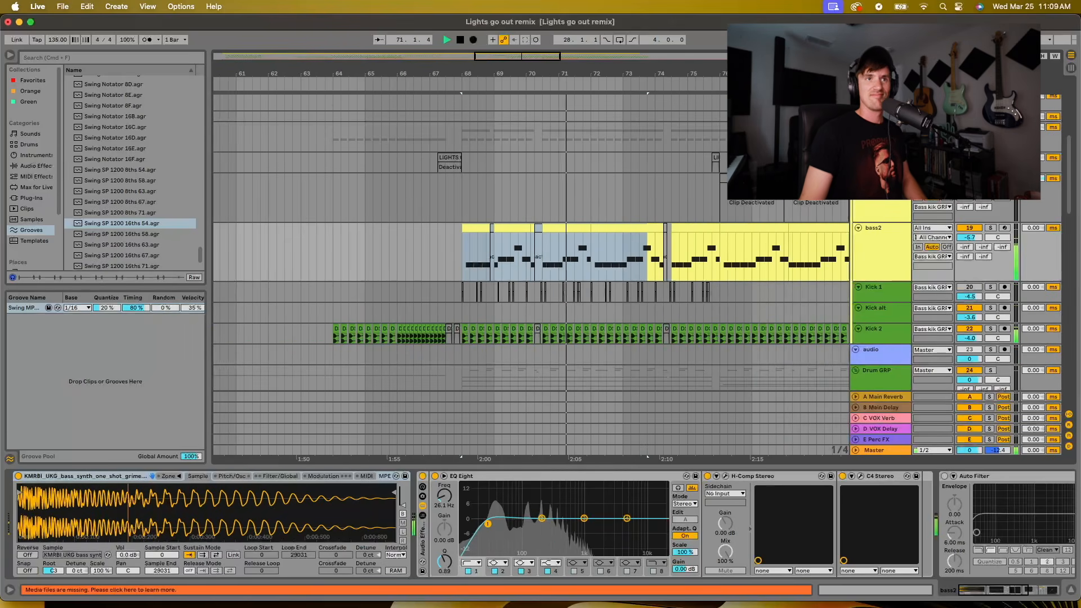
Play the full mix from the build-up at 64.1.1 into the second drop, stopping in bar 75
click(421, 295)
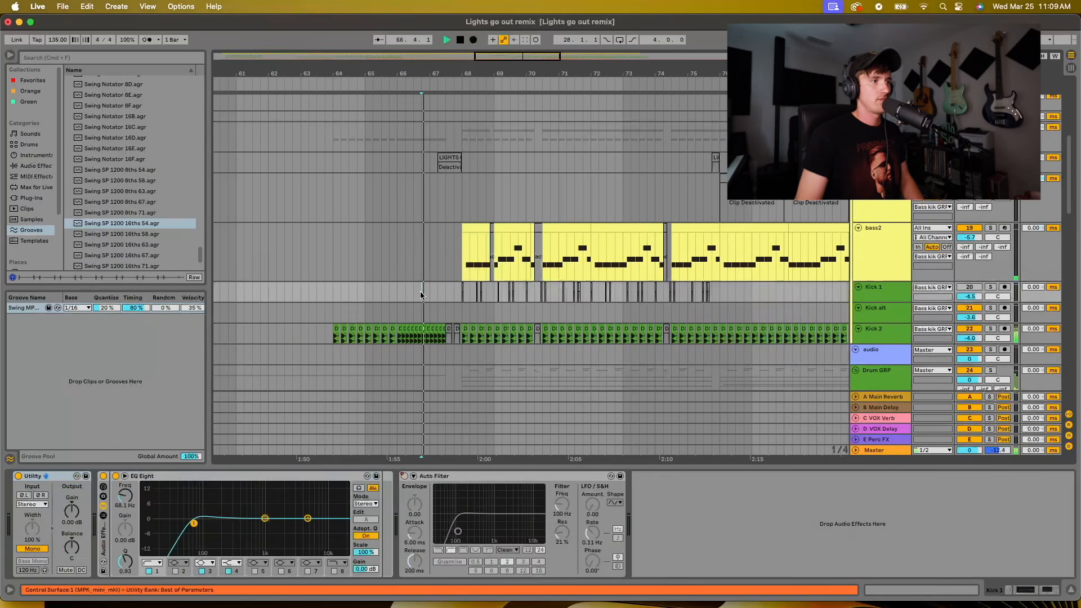
key(space)
click(333, 293)
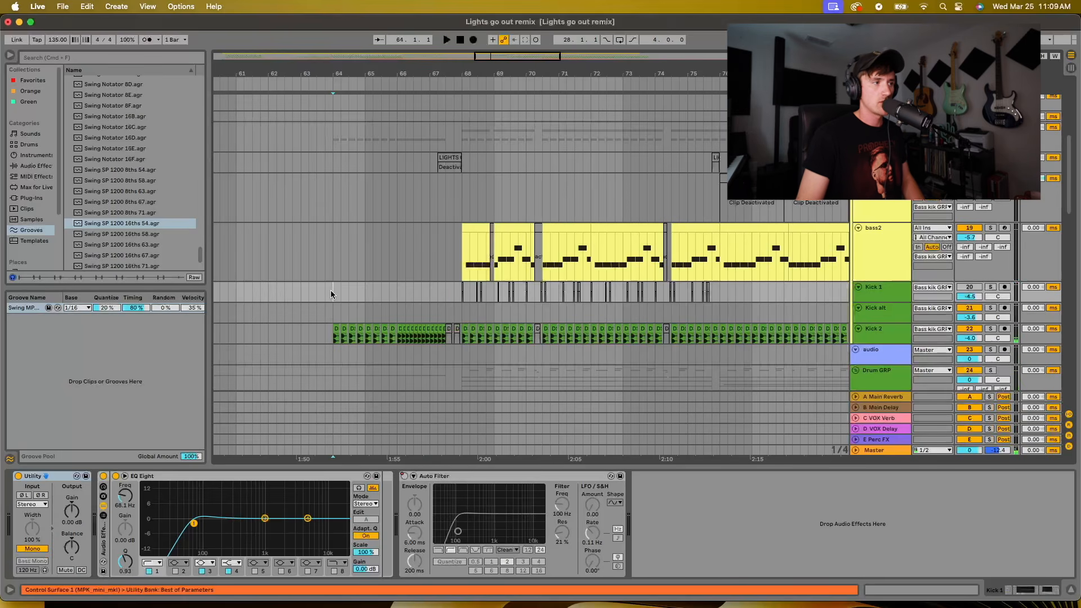
key(space)
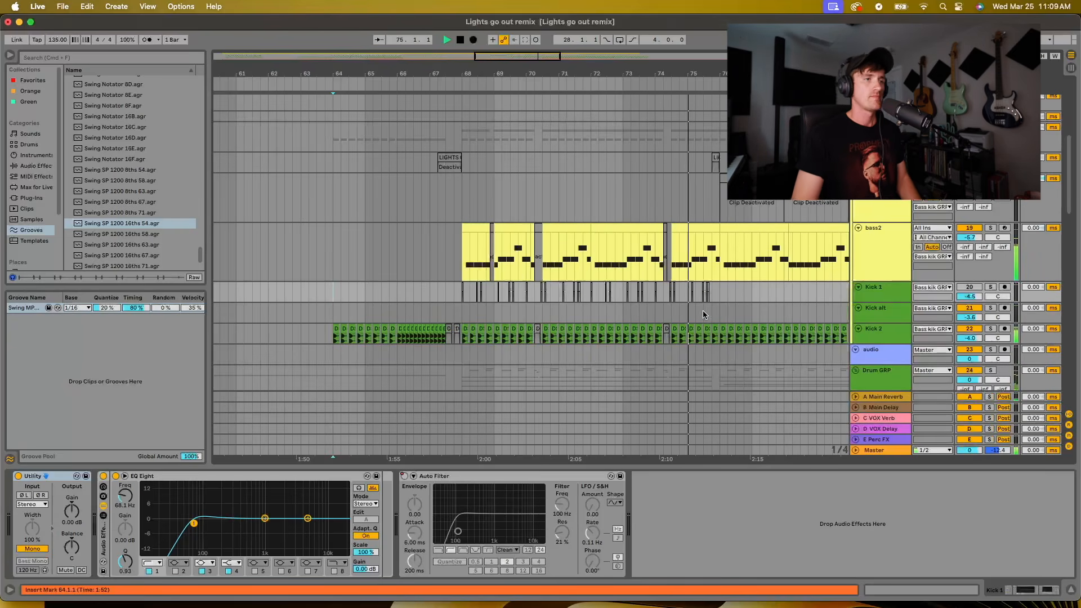
key(space)
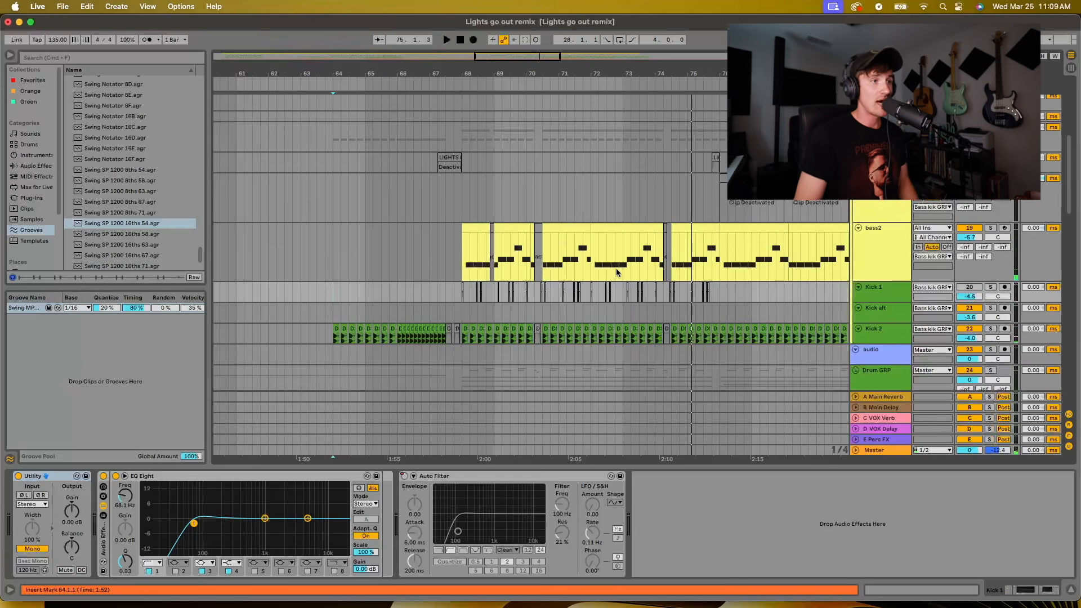
Look through the clap, snare, hat, ride, percussion and synth chord clips of the second drop around bars 68 to 76
scroll(528, 298, down, 10)
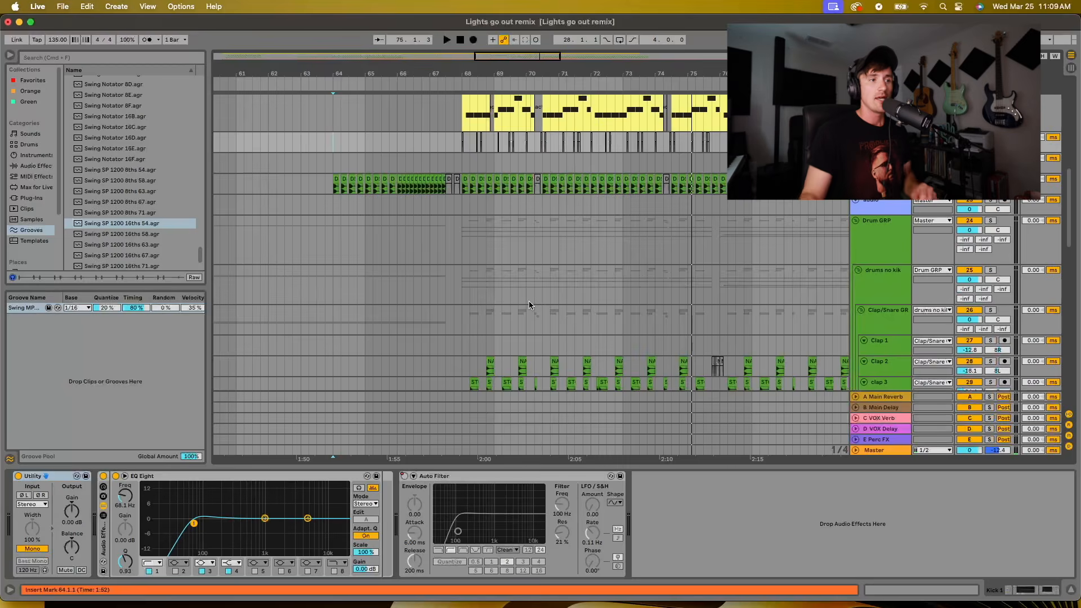
scroll(528, 303, down, 5)
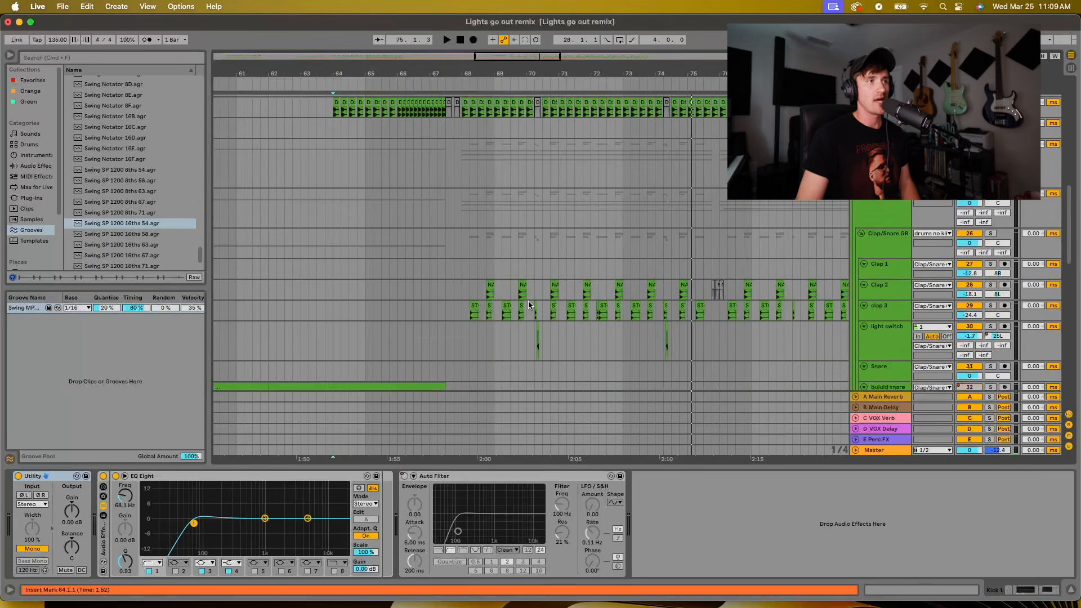
scroll(543, 285, down, 4)
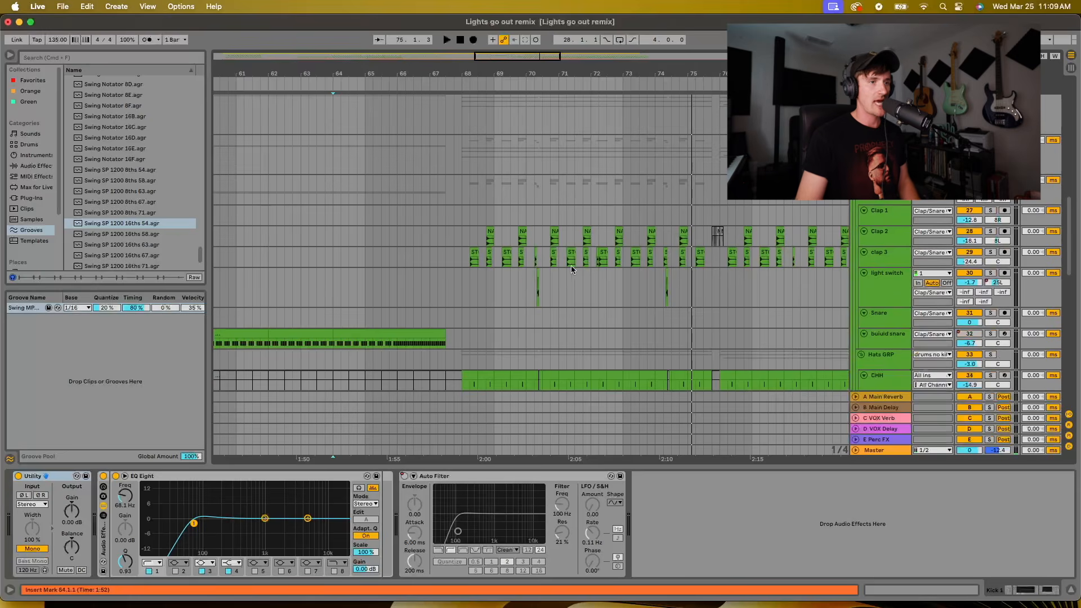
scroll(563, 269, down, 4)
scroll(543, 273, up, 4)
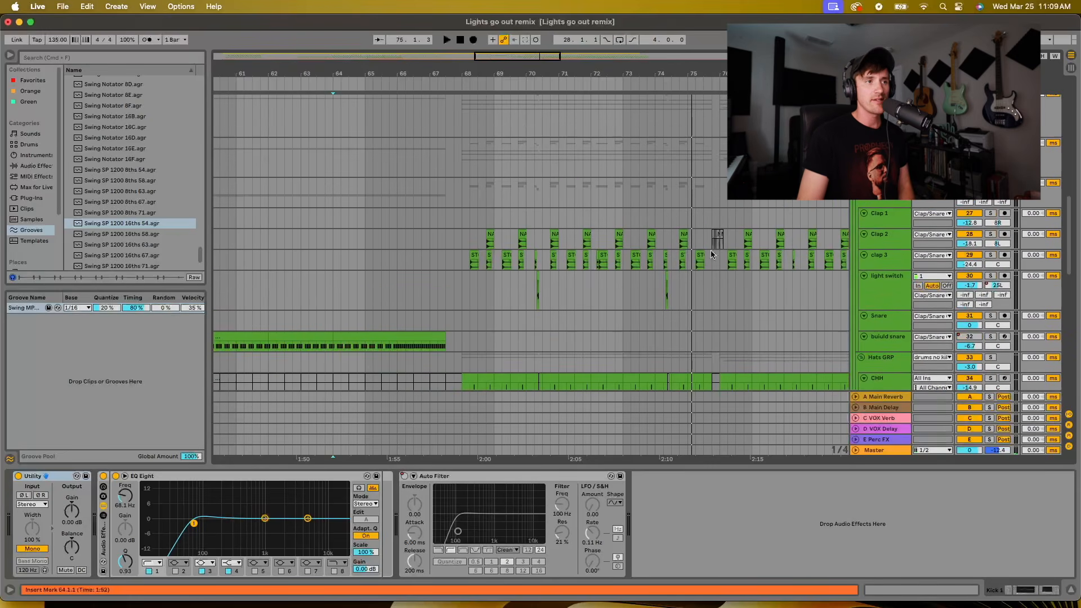
drag(548, 70, 548, 62)
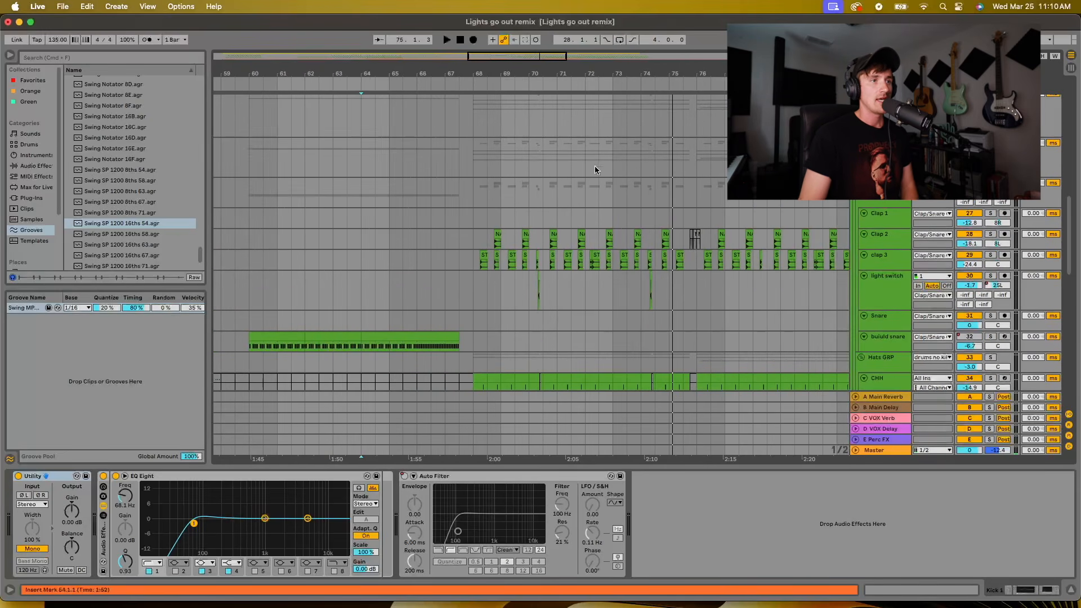
scroll(536, 264, down, 10)
scroll(523, 259, down, 6)
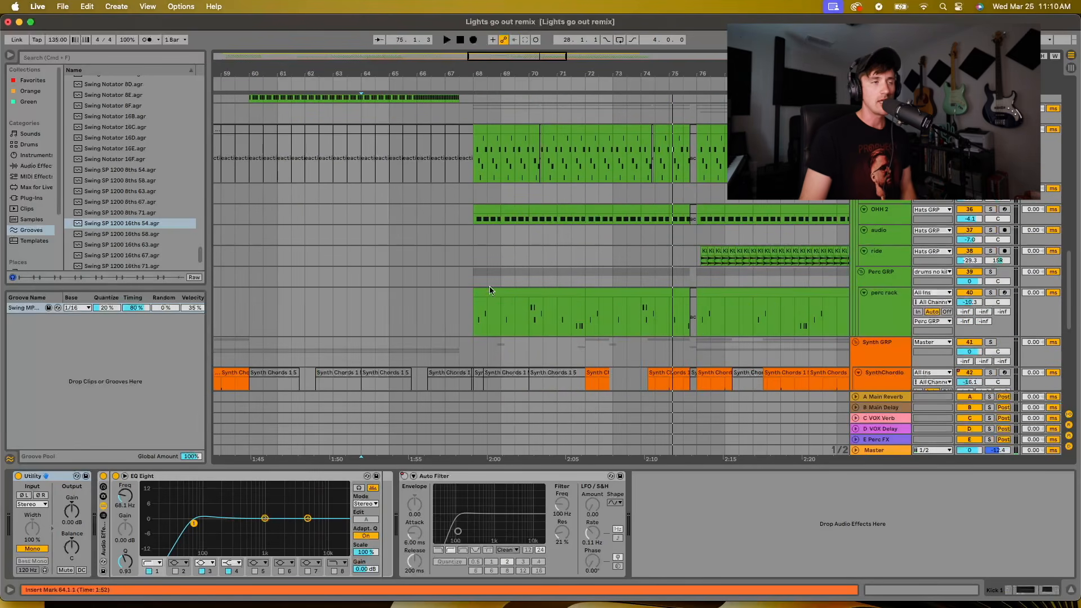
scroll(573, 294, down, 9)
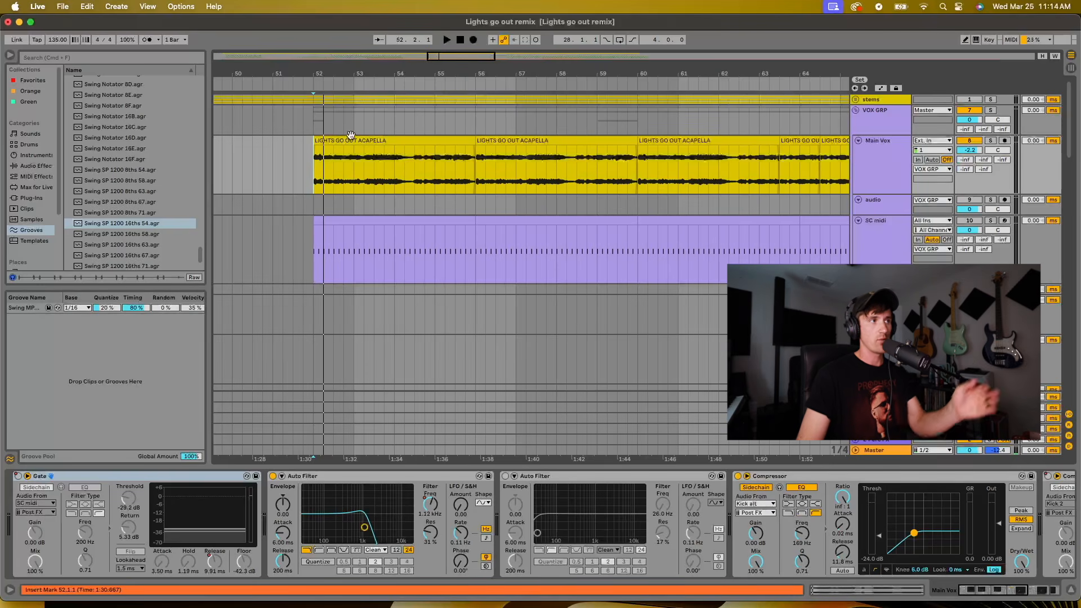
Play the Main Vox track in solo from 52.1.1, stop, and place the insert marker at 53.1.1
click(991, 140)
key(space)
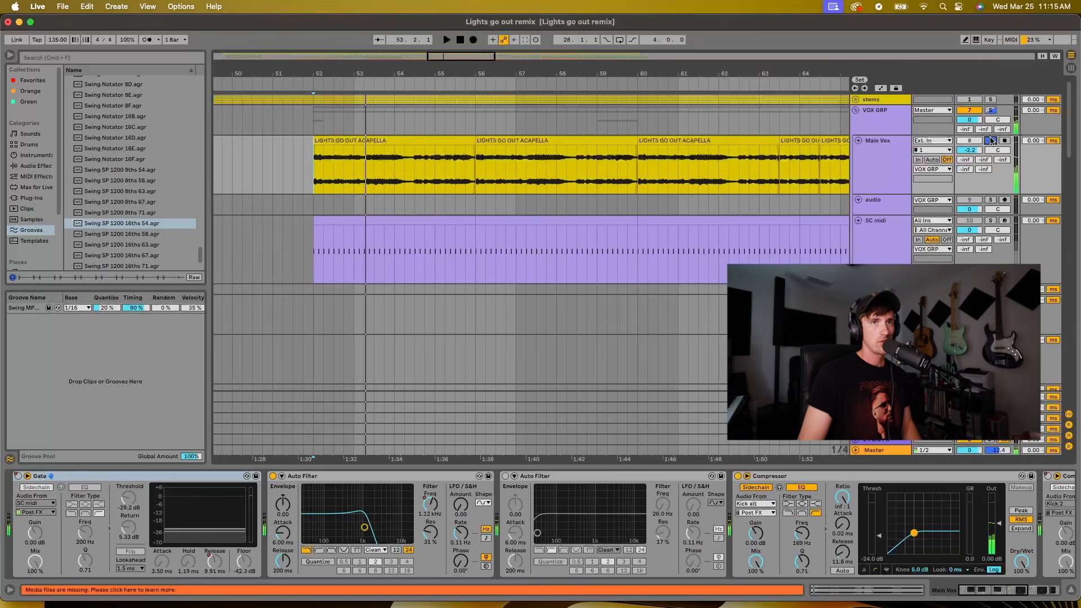
key(space)
click(358, 169)
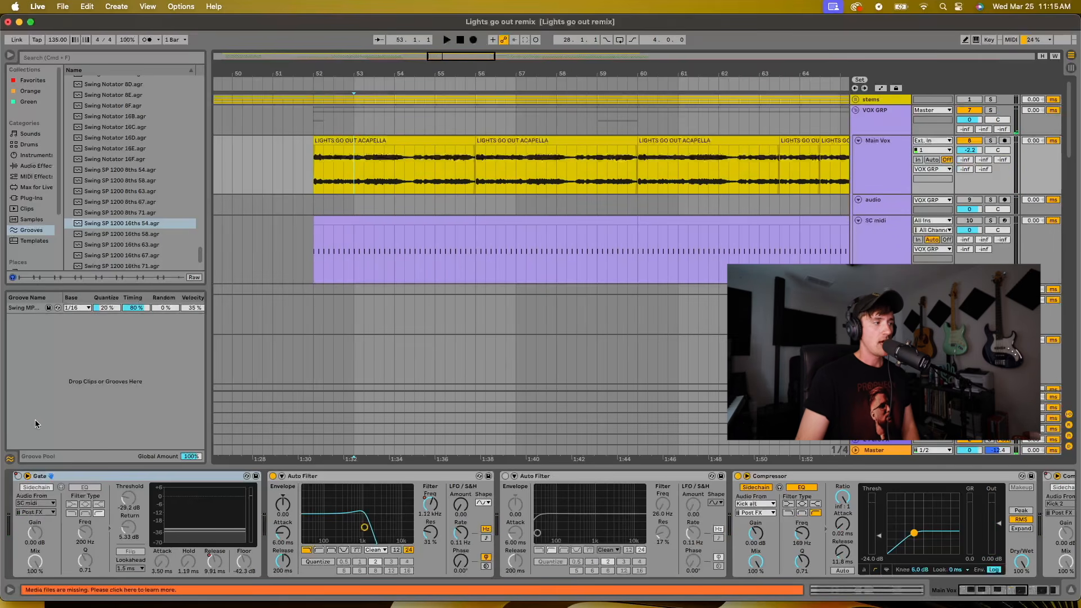
Deactivate the SC midi clip from 52.1.1 to 56.1.1 and select the matching acapella clip on Main Vox
click(397, 222)
key(0)
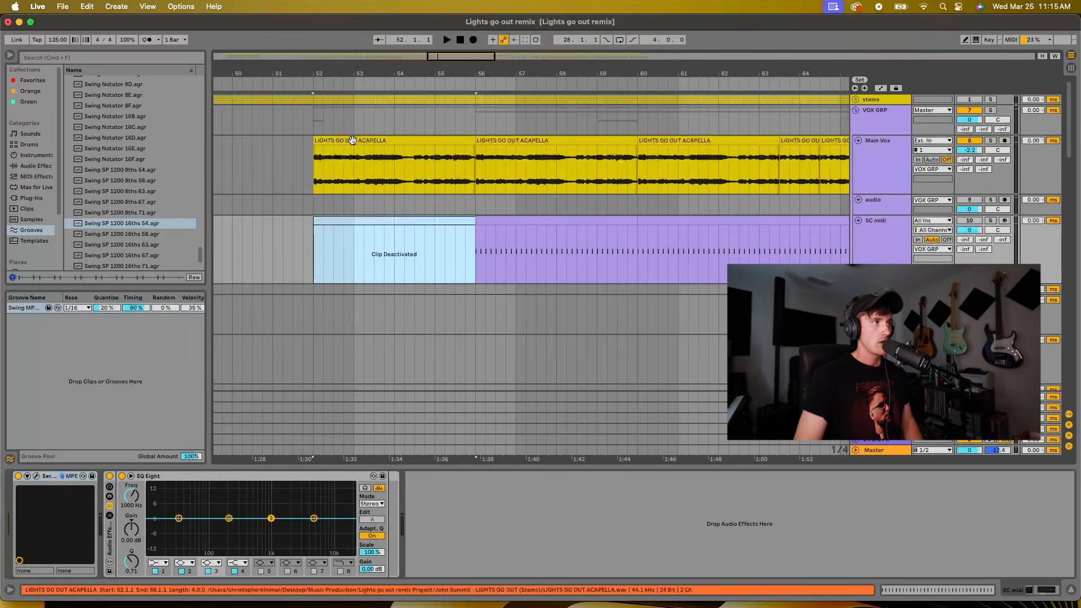
click(351, 141)
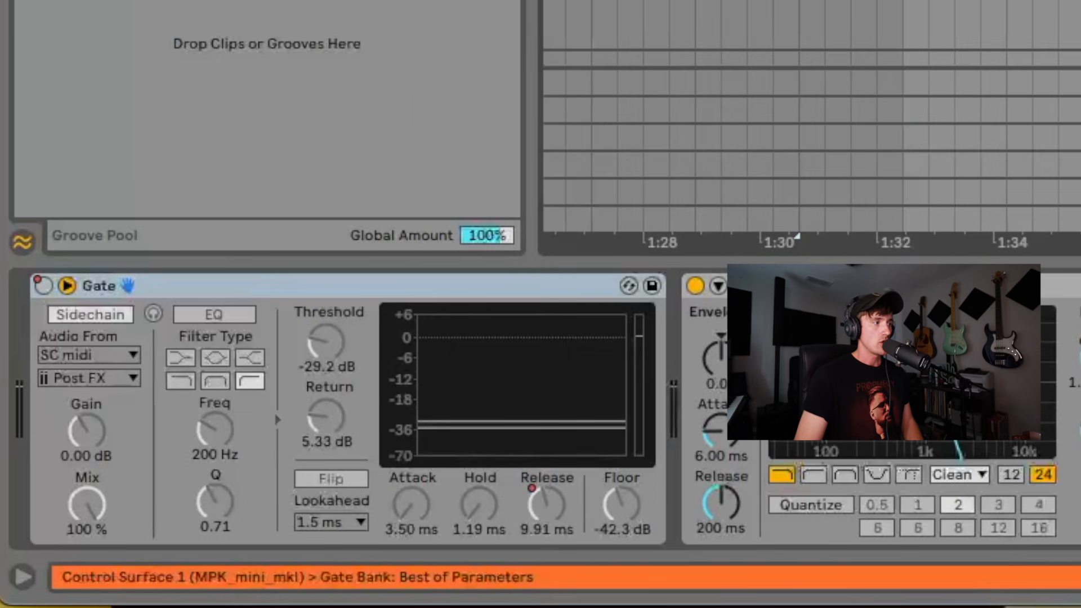
Switch the Main Vox Gate on and off during solo playback of 52.1.1 to 56.1.1 to compare the vocal
click(40, 286)
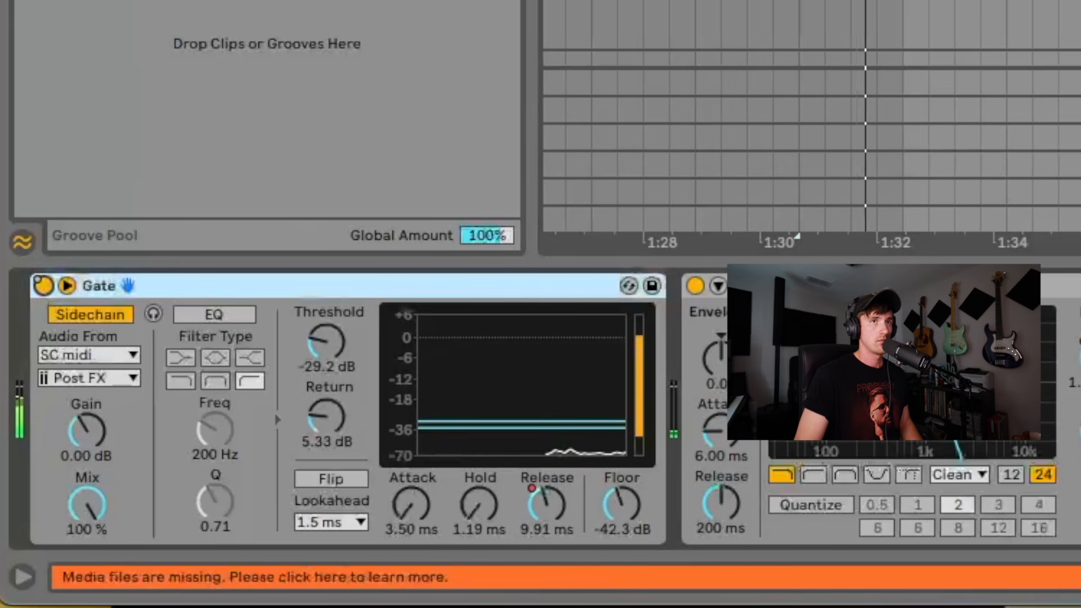
click(896, 1)
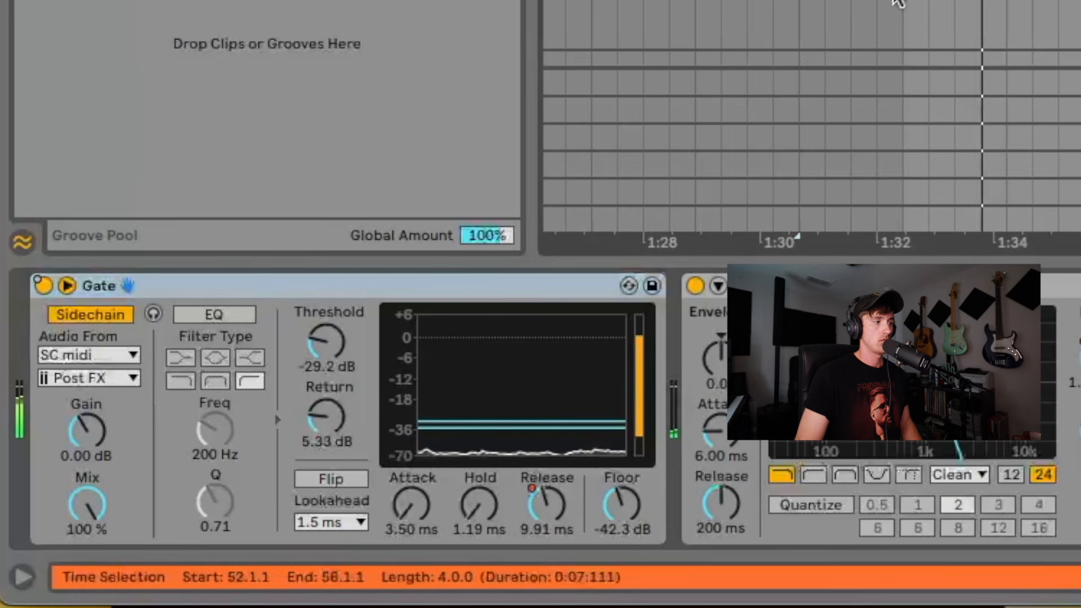
click(45, 295)
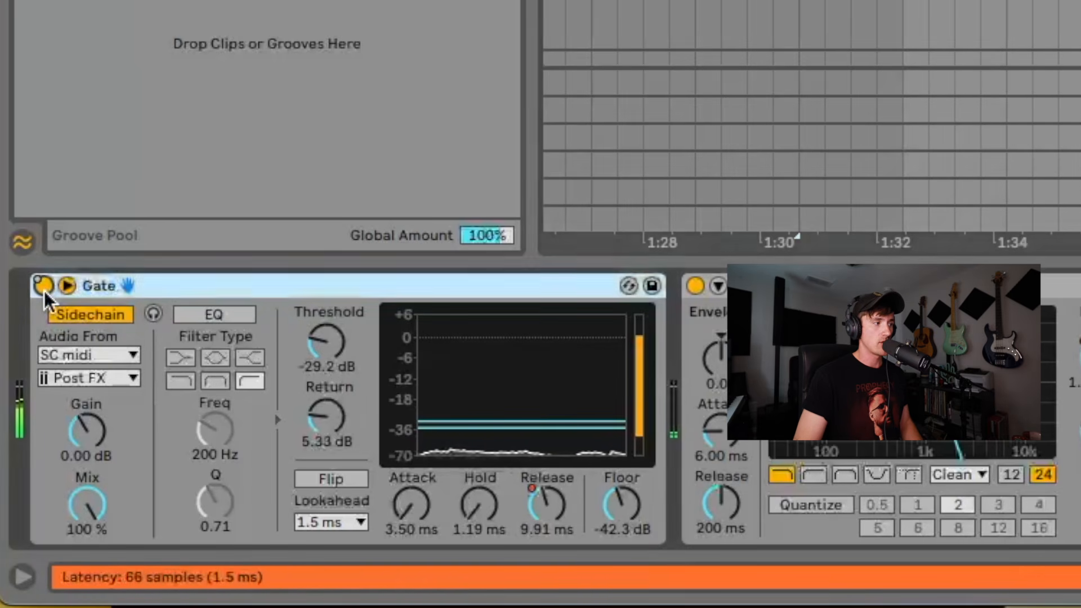
click(43, 286)
click(43, 286)
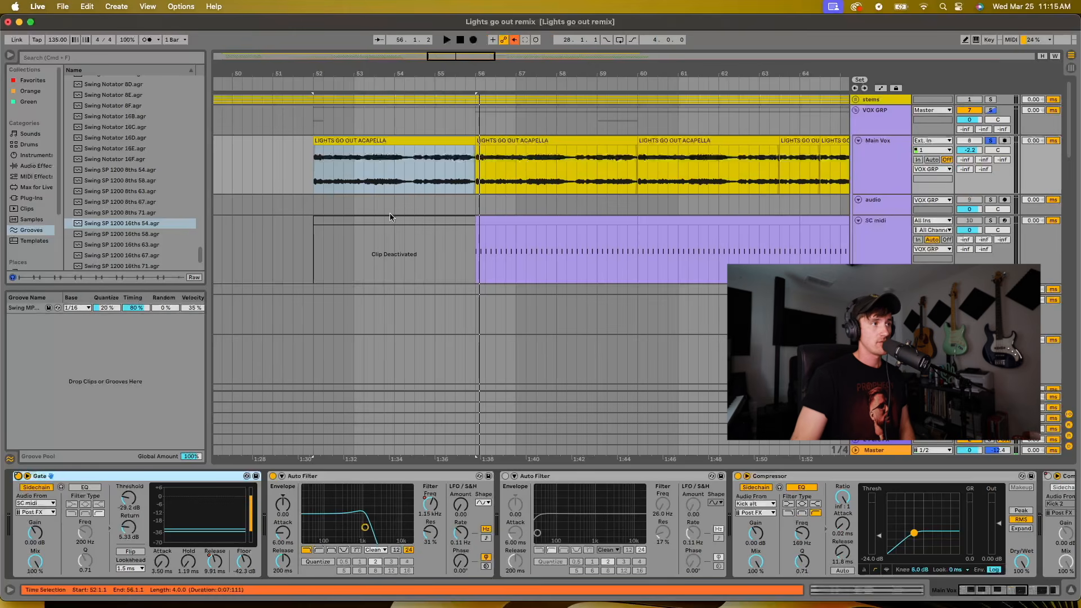
Reactivate the SC midi clip from 52.1.1 to 56.1.1
click(391, 218)
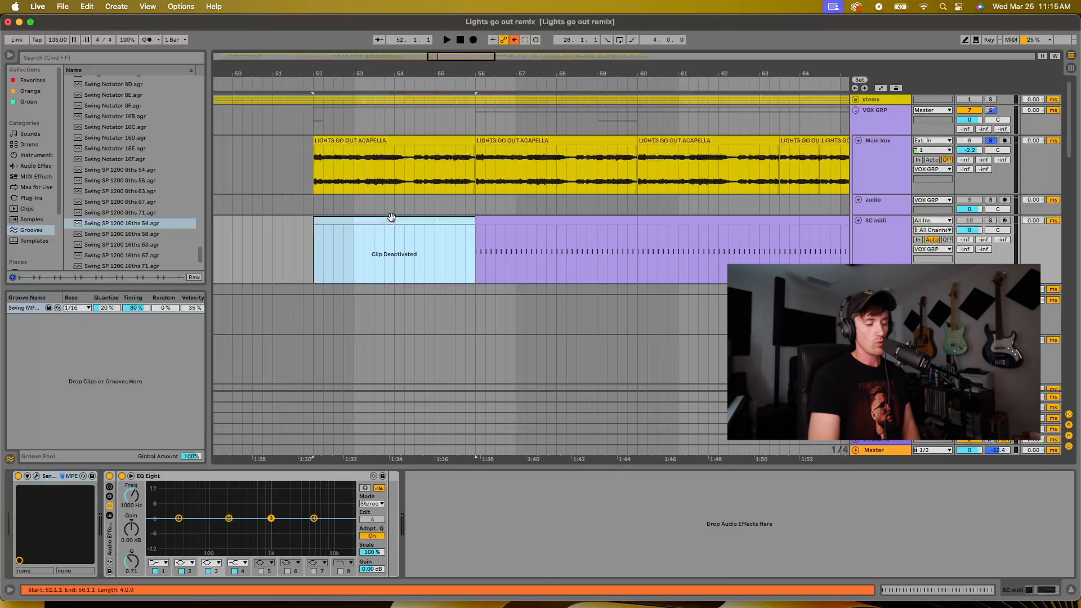
key(0)
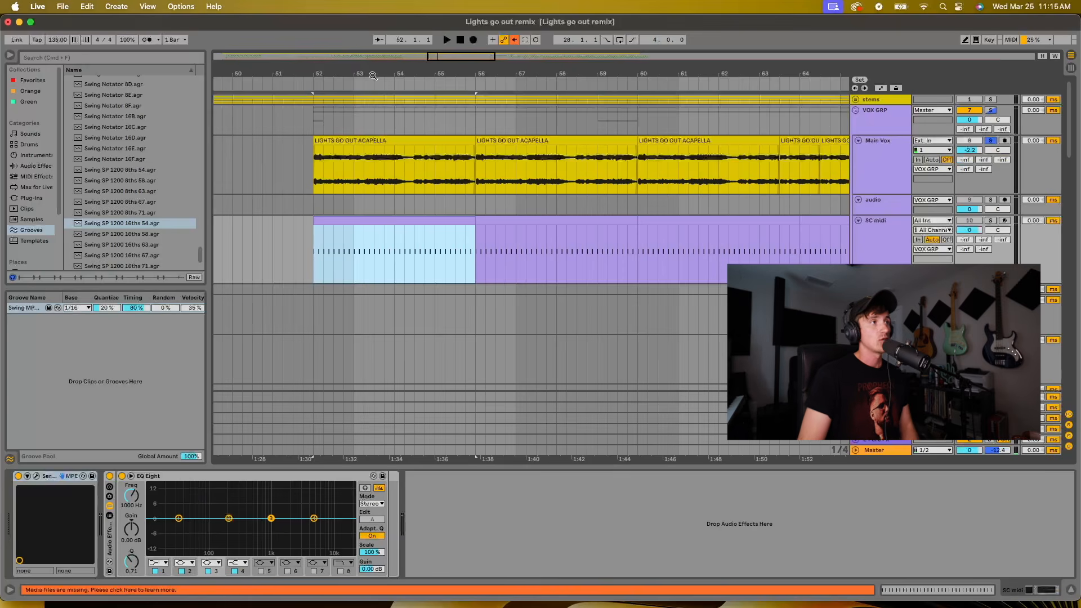
drag(379, 73, 379, 76)
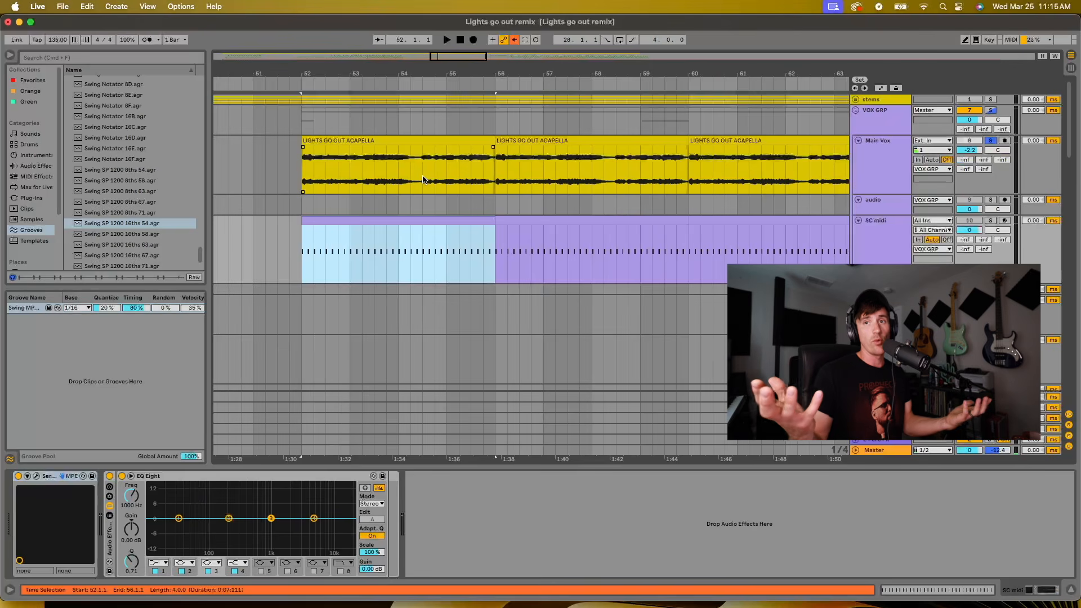
Open the SC midi track's Serum instrument, audition the track in solo from 52.1.1, and close the Serum window
click(869, 253)
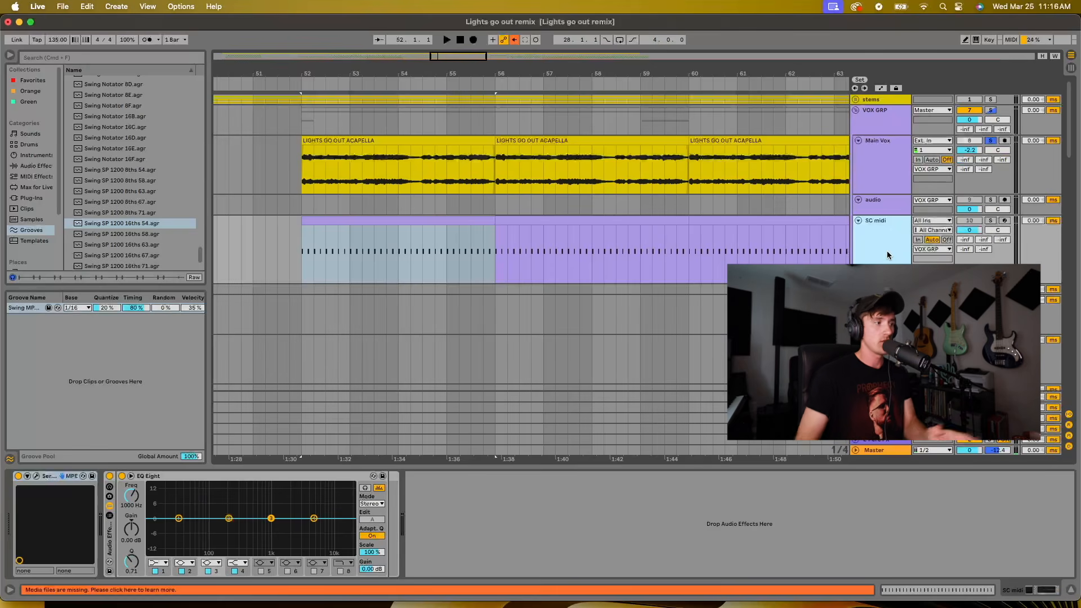
click(36, 477)
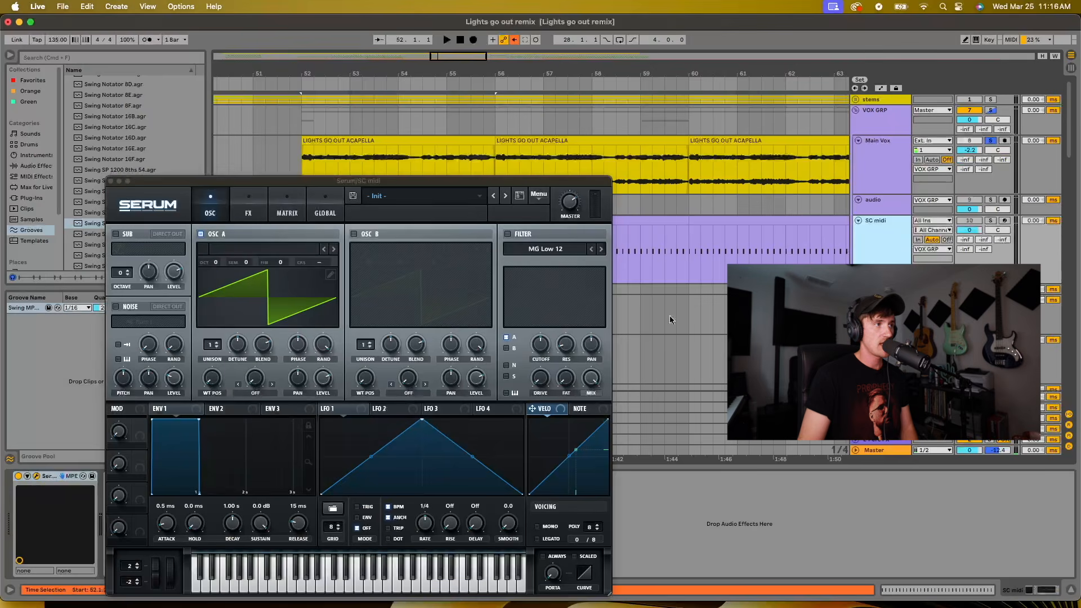
click(989, 221)
key(space)
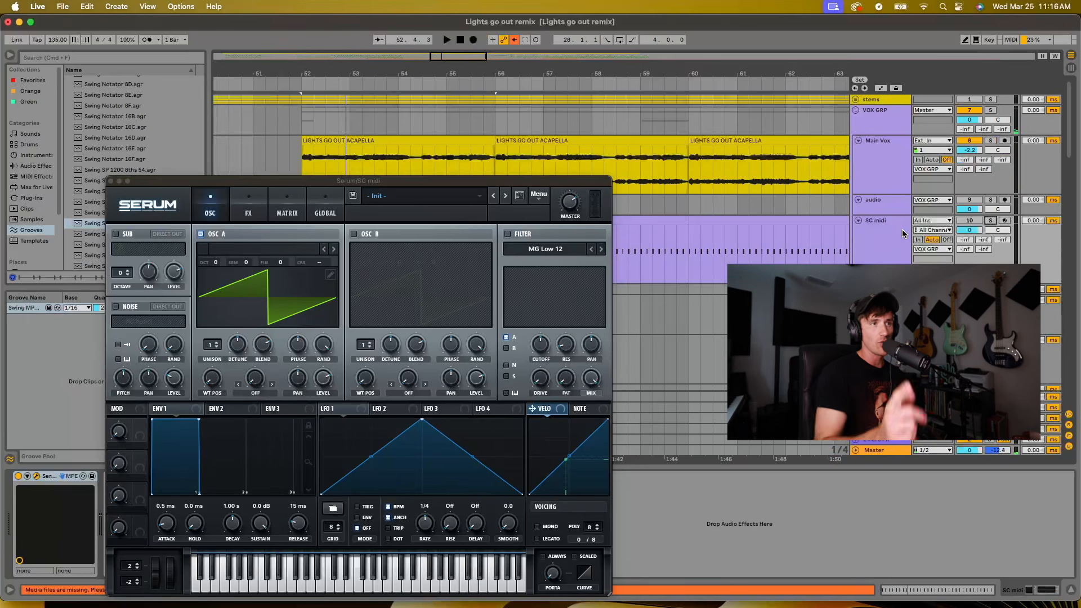
click(111, 181)
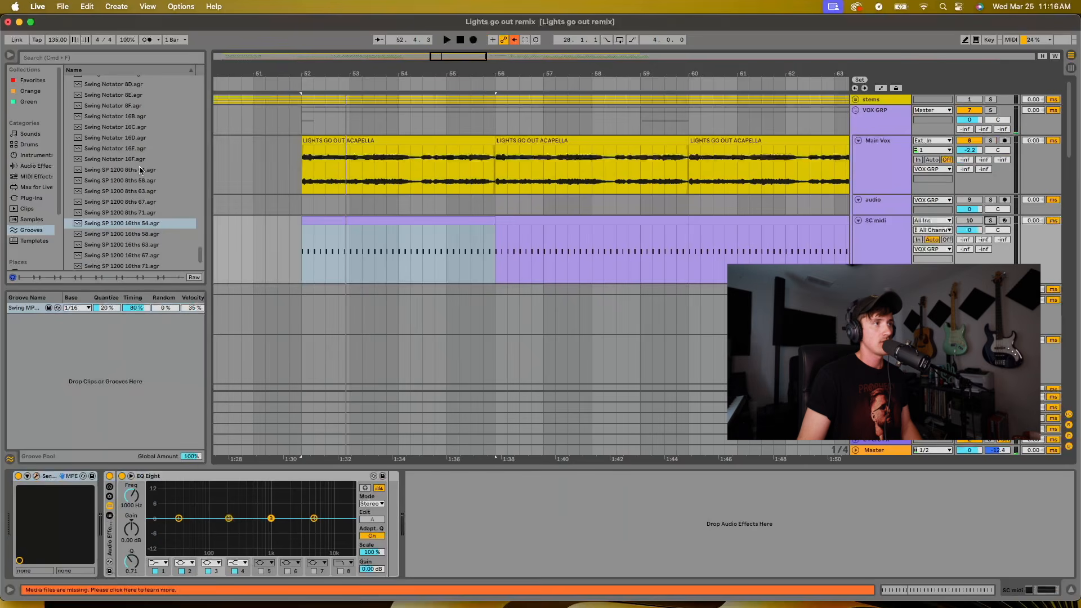
Play the soloed Main Vox from 52.1.1 with its Gate off and on, leaving the Gate switched off
drag(437, 76, 444, 31)
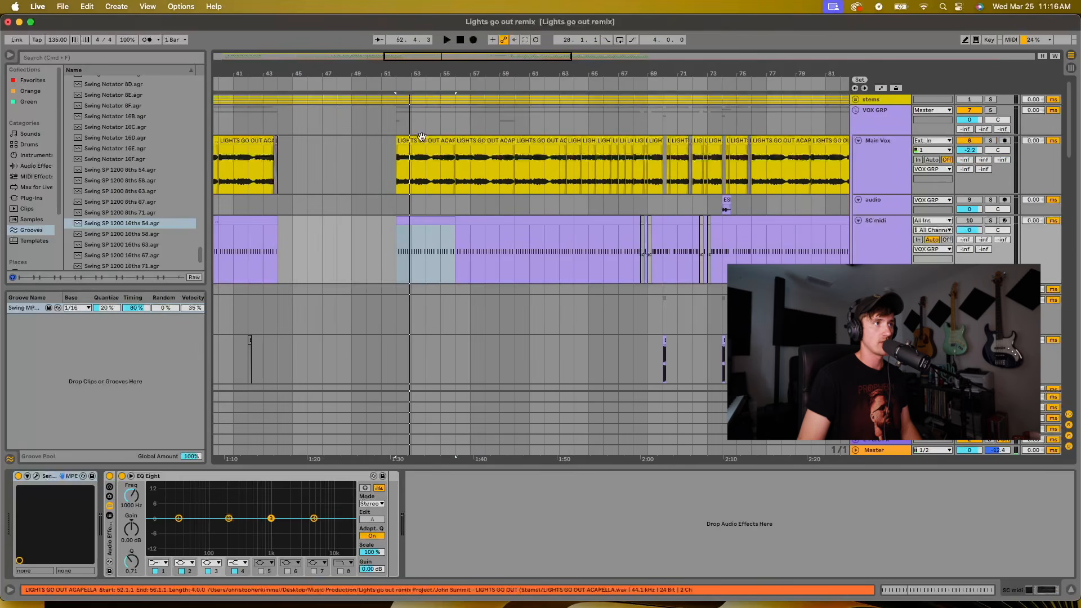
key(space)
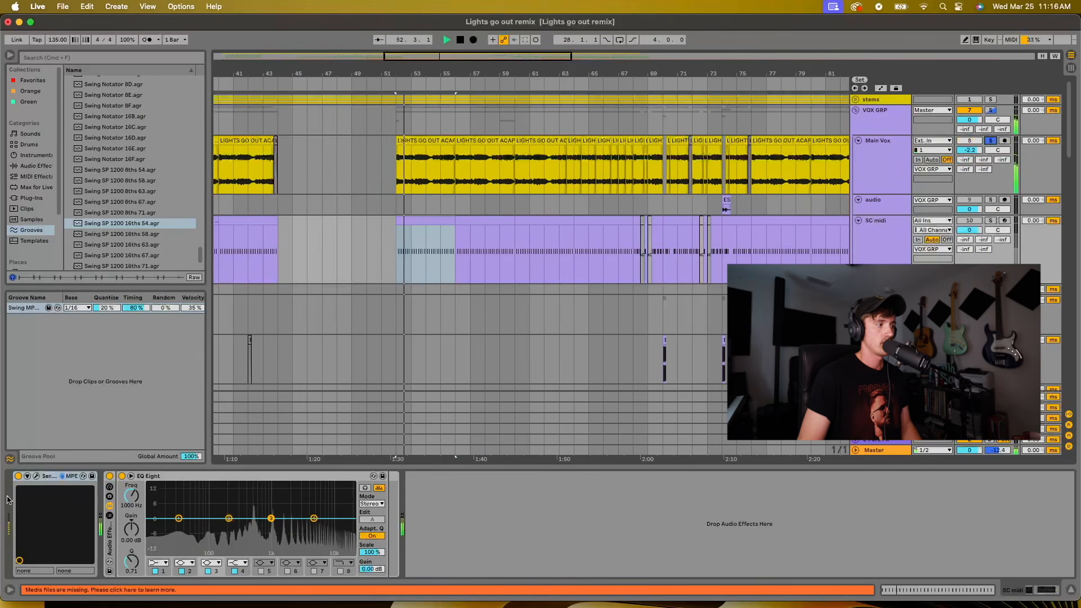
click(900, 148)
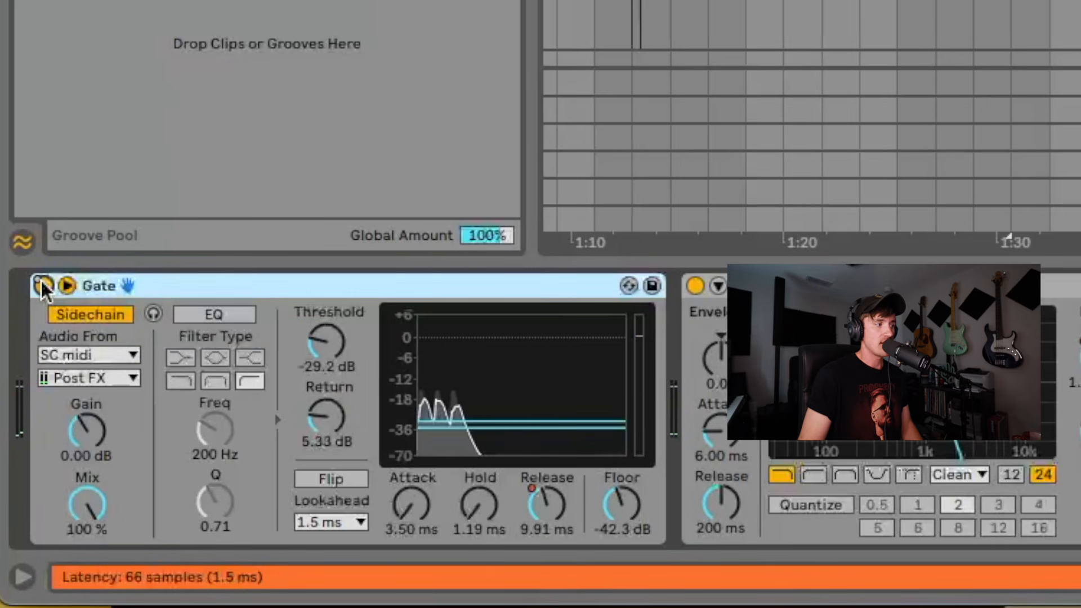
click(43, 285)
click(1008, 237)
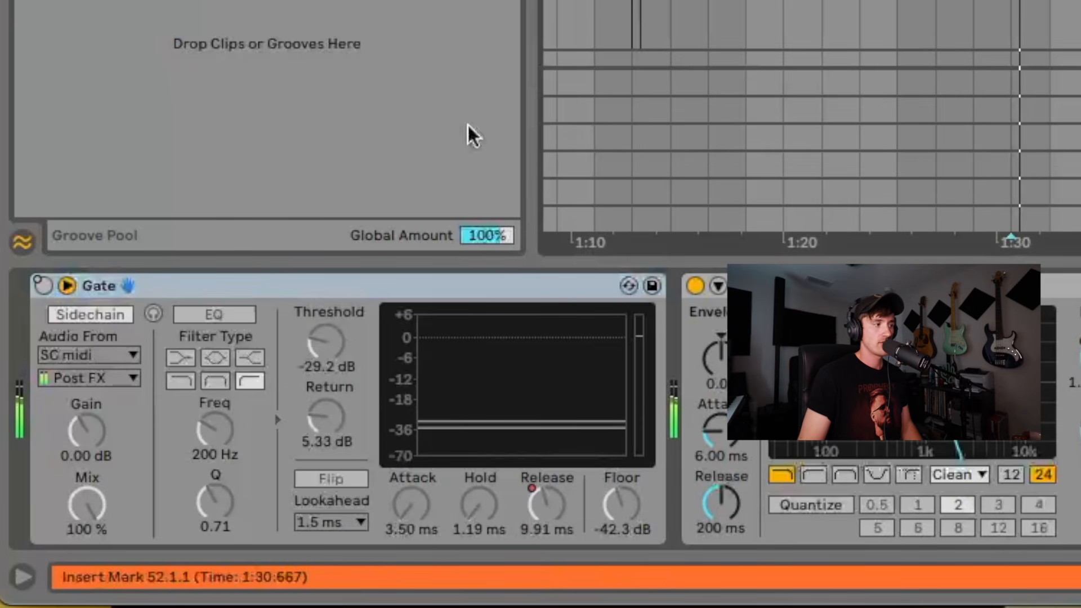
click(43, 288)
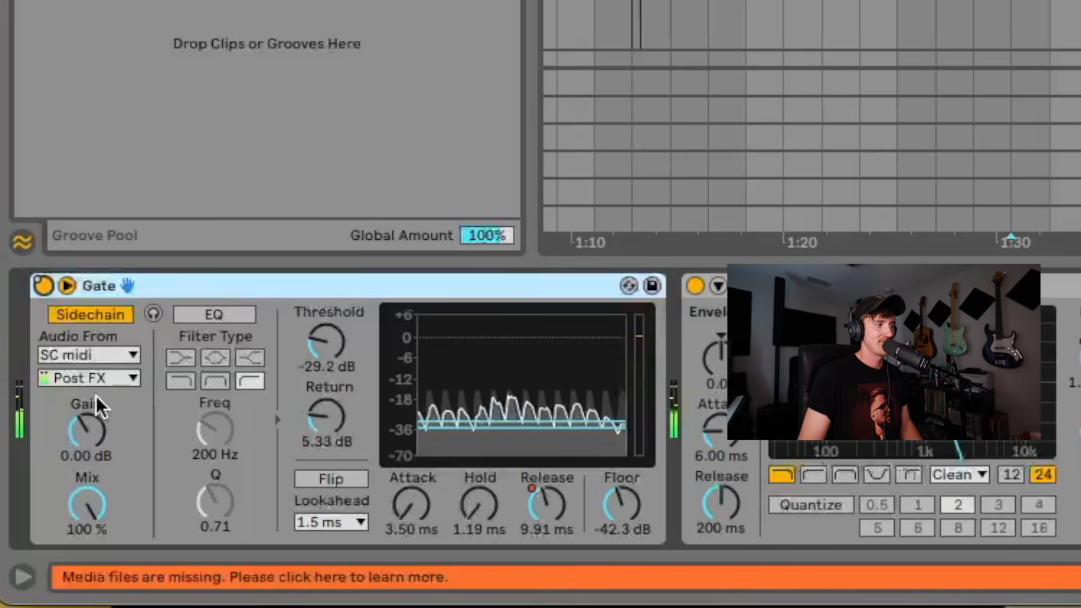
click(43, 286)
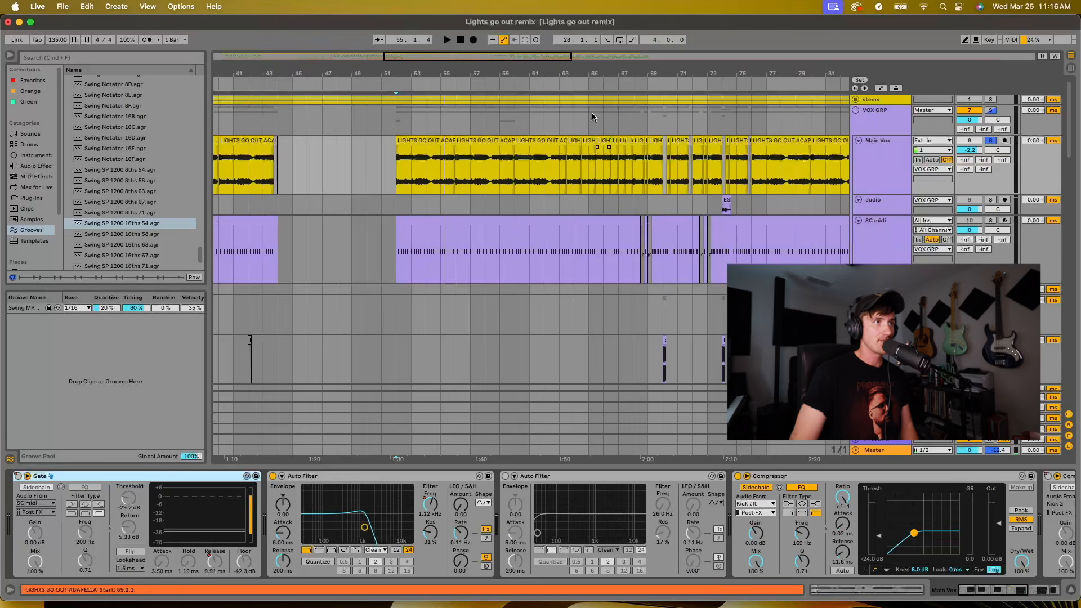
Display the Main Vox automation for the Gate's Device On parameter across the second drop, around bars 66 to 76
drag(605, 74, 605, 94)
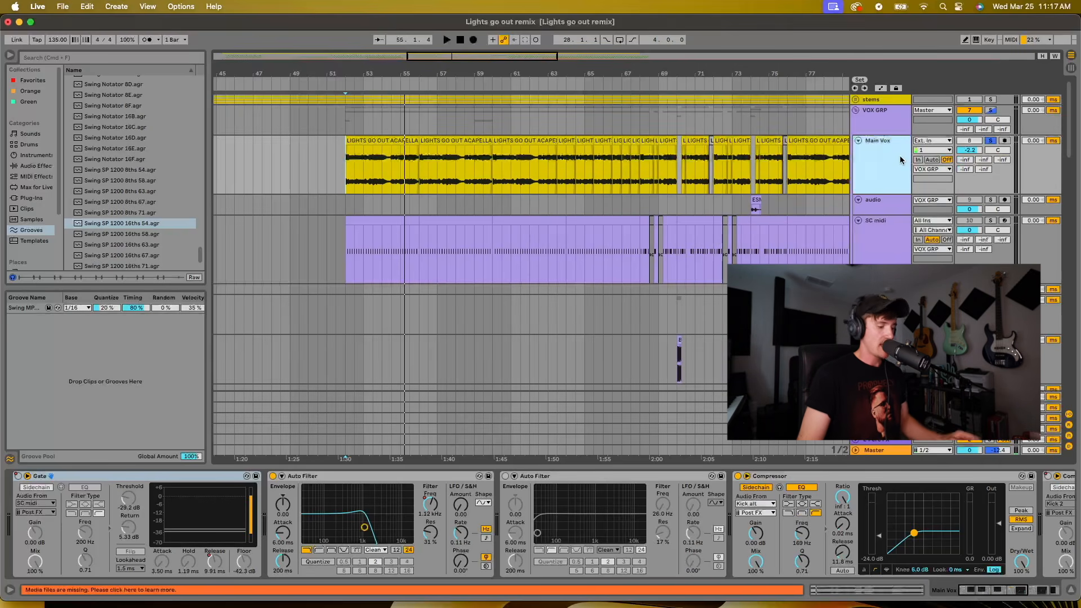
key(a)
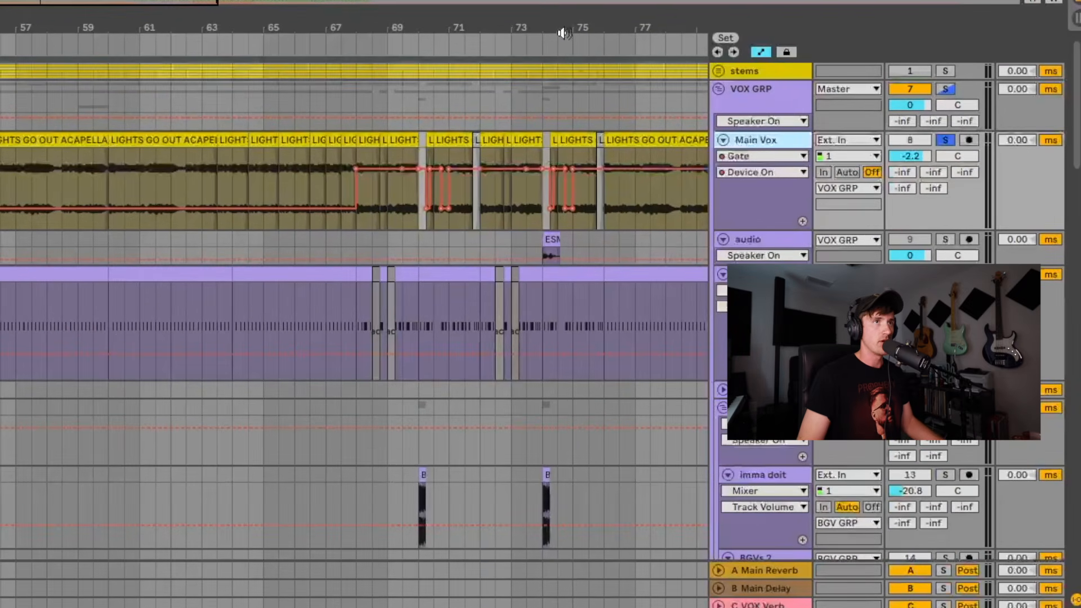
drag(565, 28, 566, 59)
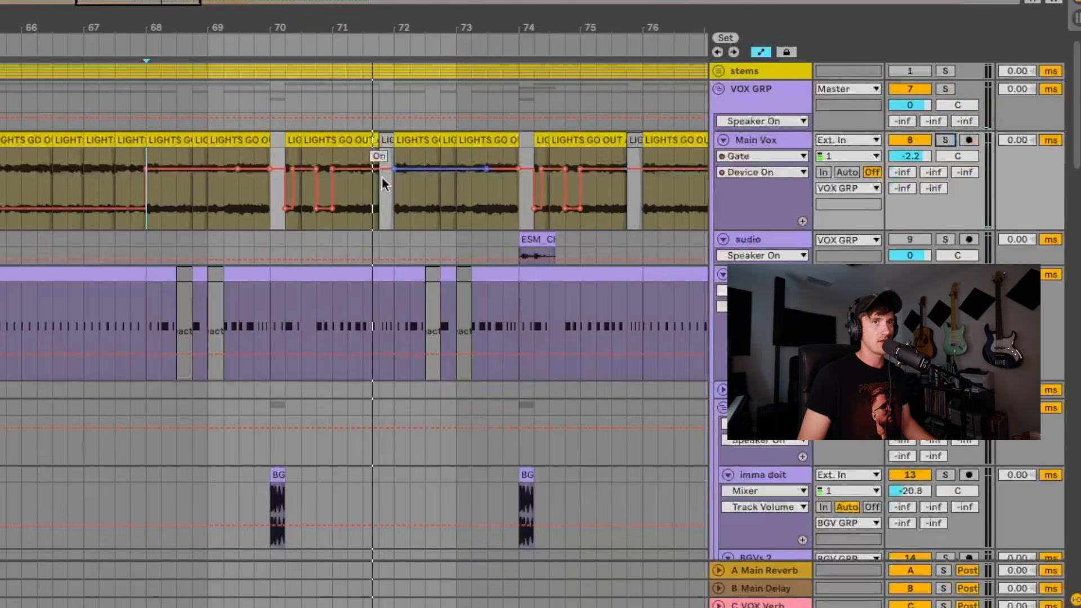
Play the full mix from 67.2.1 and examine the Main Vox Gate's on/off automation points between bars 70 and 72
click(99, 175)
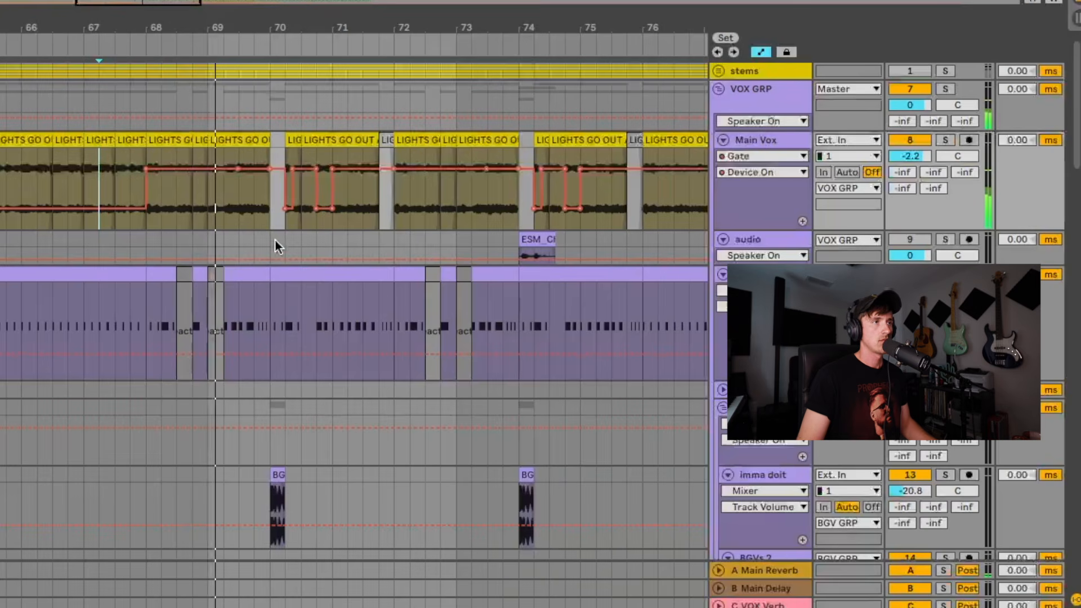
scroll(312, 246, right, 1)
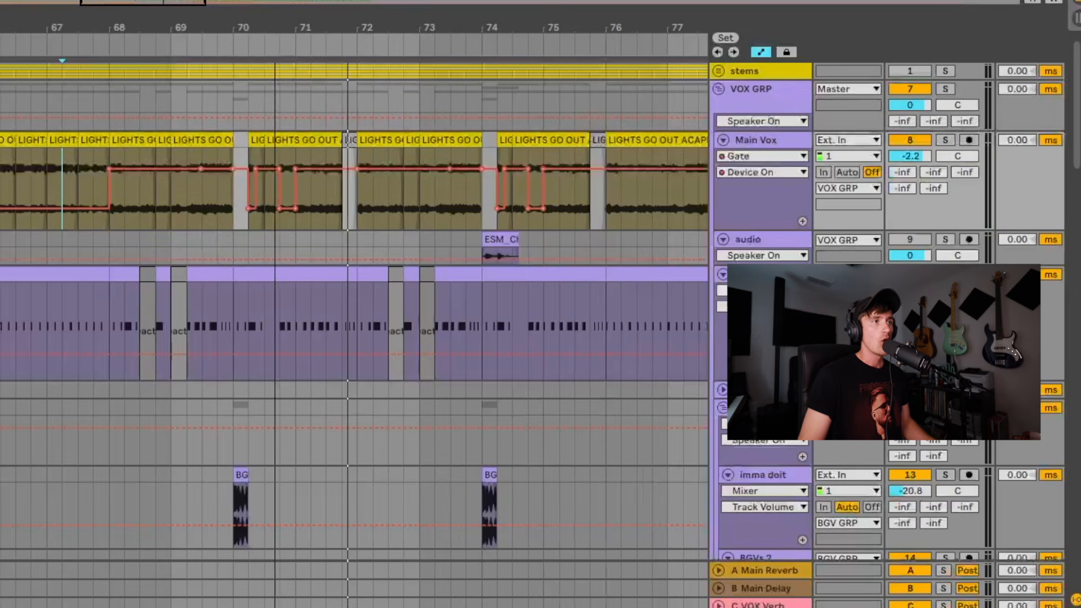
drag(275, 15, 278, 19)
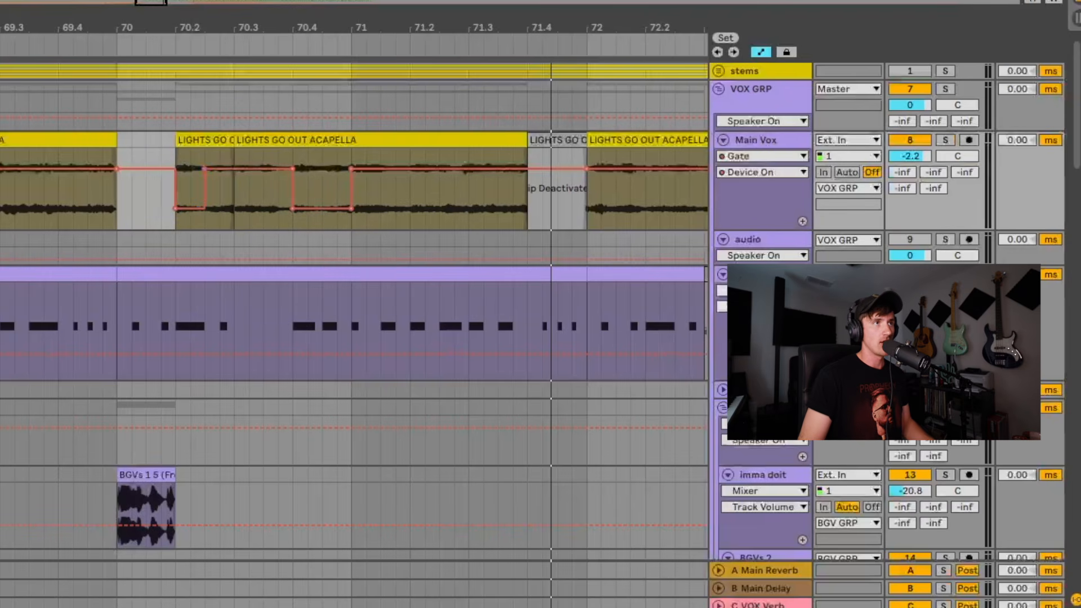
drag(316, 18, 317, 5)
click(769, 172)
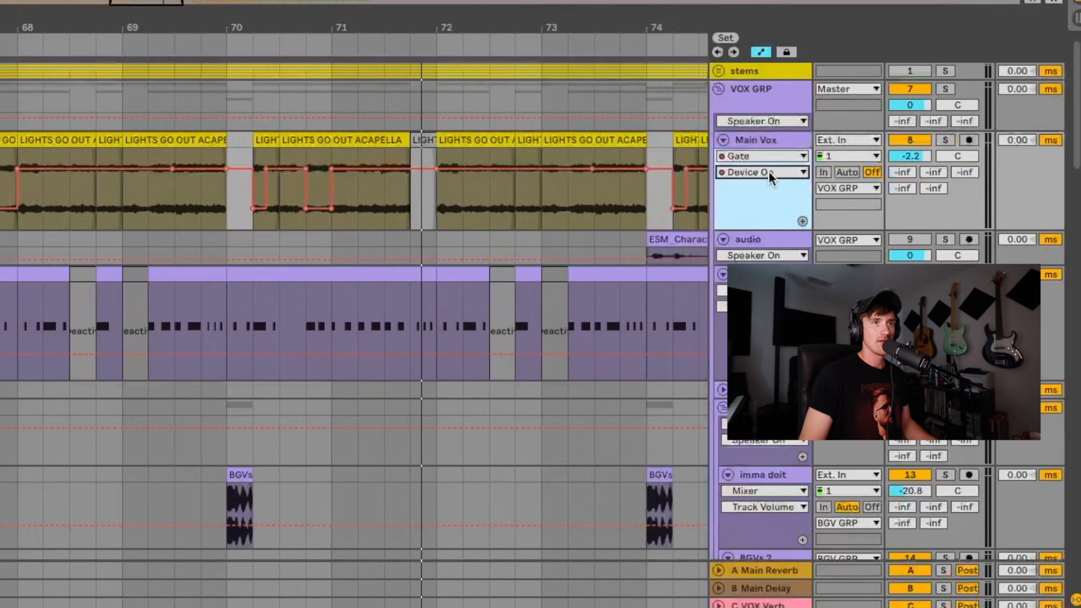
Display the Main Vox automation for the Gate's Release parameter across the second half of the drop, around bars 73 to 83
click(770, 239)
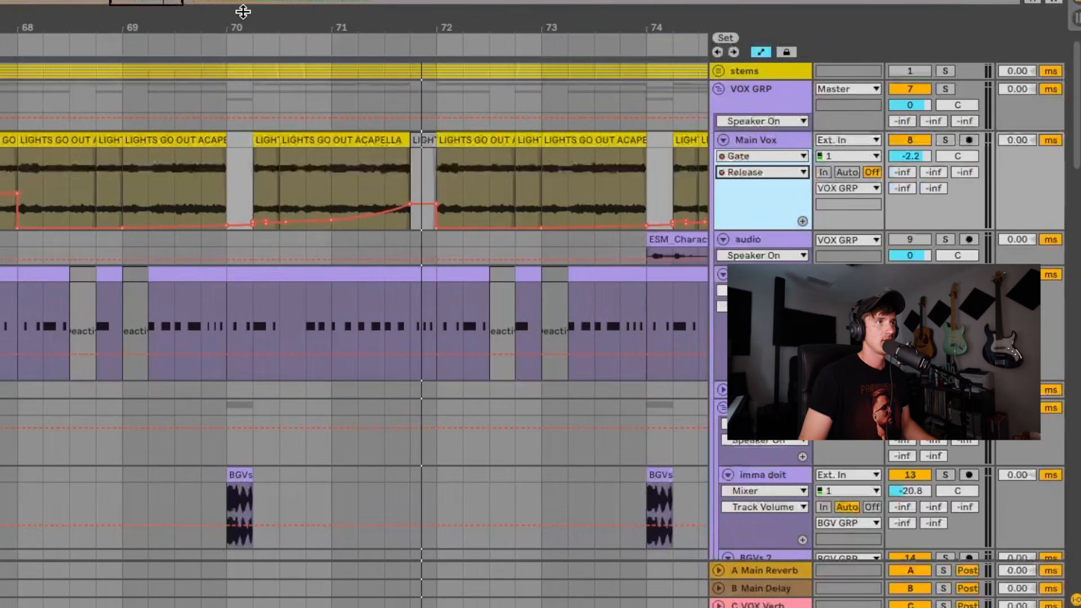
drag(243, 11, 243, 3)
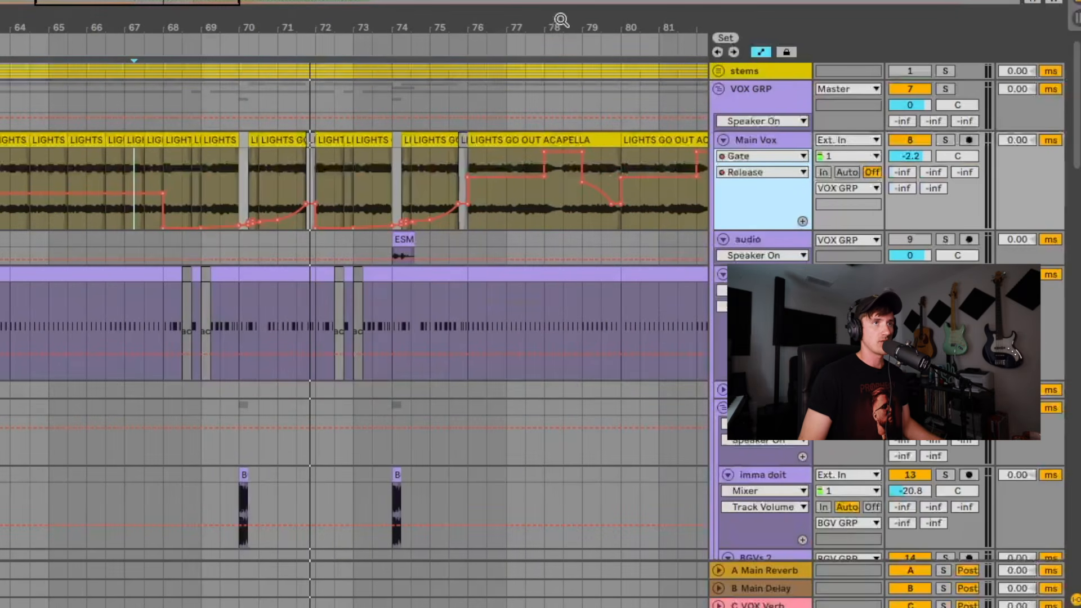
drag(561, 21, 175, 143)
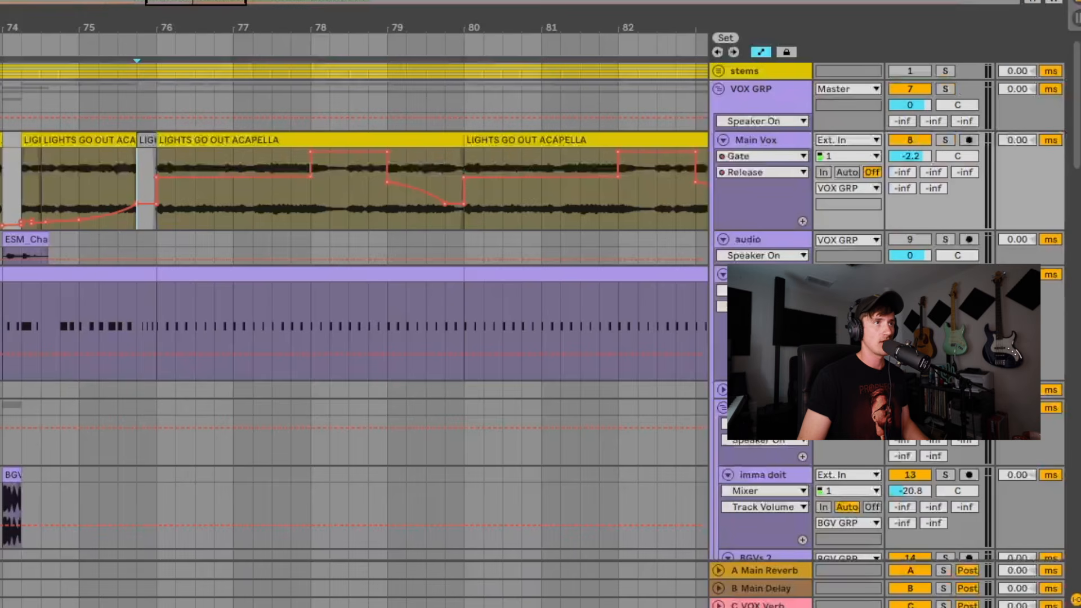
drag(378, 18, 378, 10)
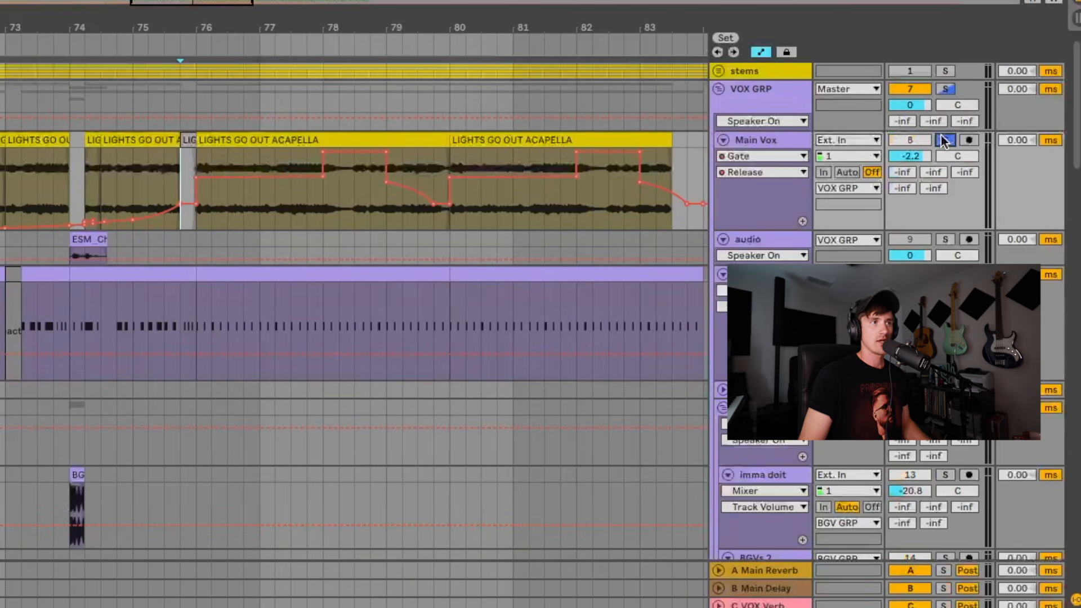
Play the soloed Main Vox from 75.4 and examine the Gate Release automation steps between bars 76 and 80
key(space)
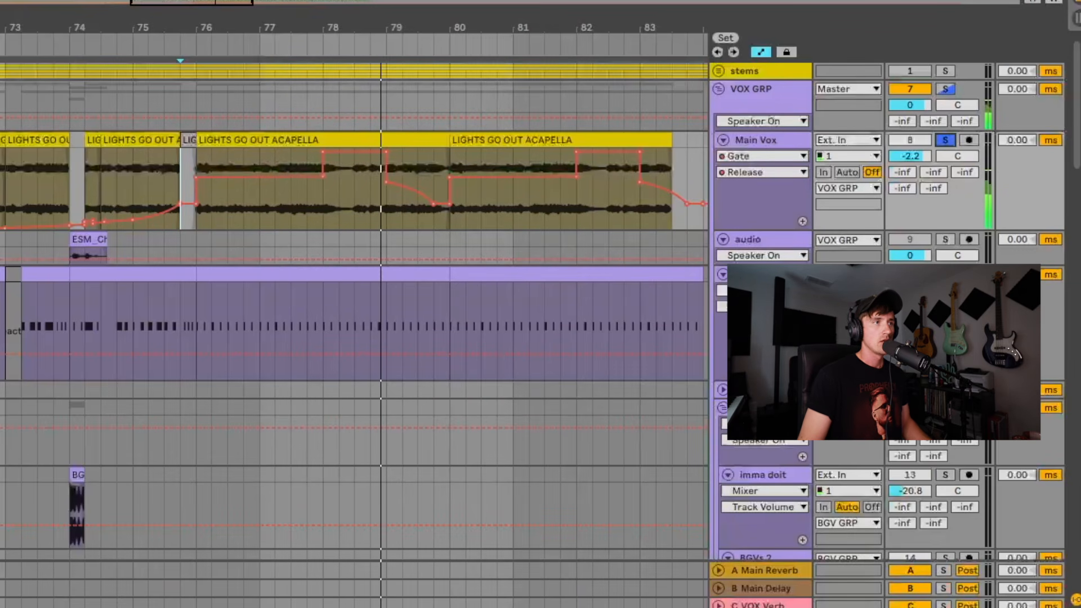
click(190, 147)
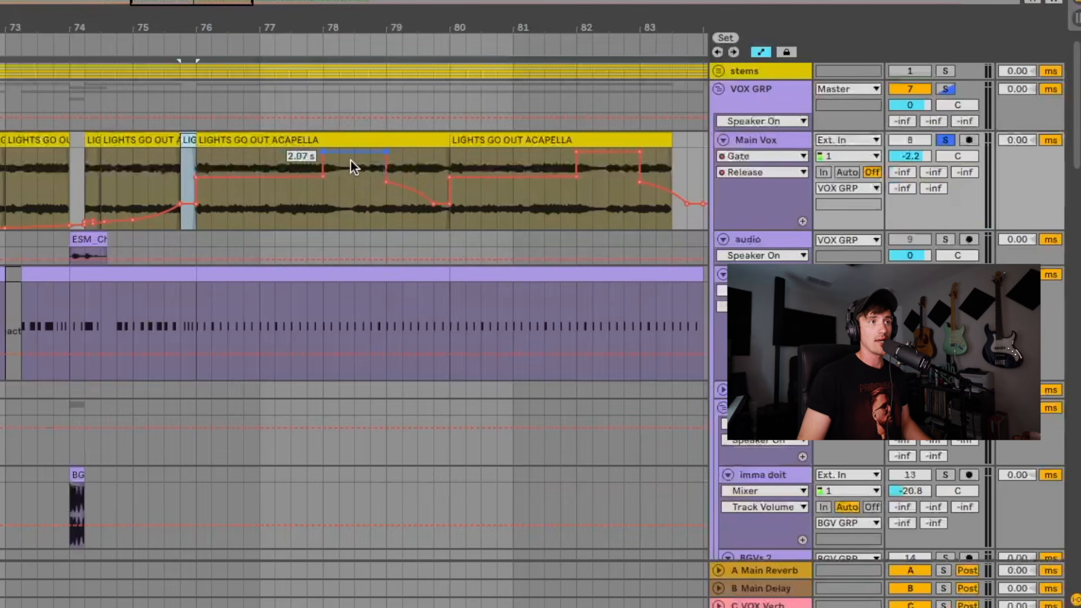
key(space)
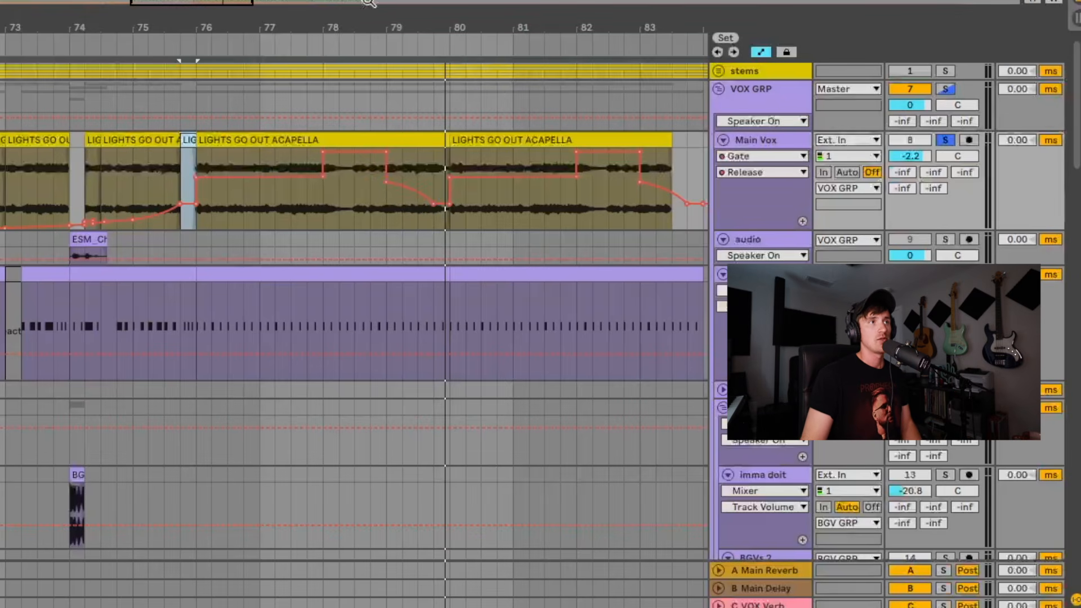
Unsolo the Main Vox and play the full mix from bar 74 through the end of the vocal
drag(325, 22, 325, 8)
click(187, 159)
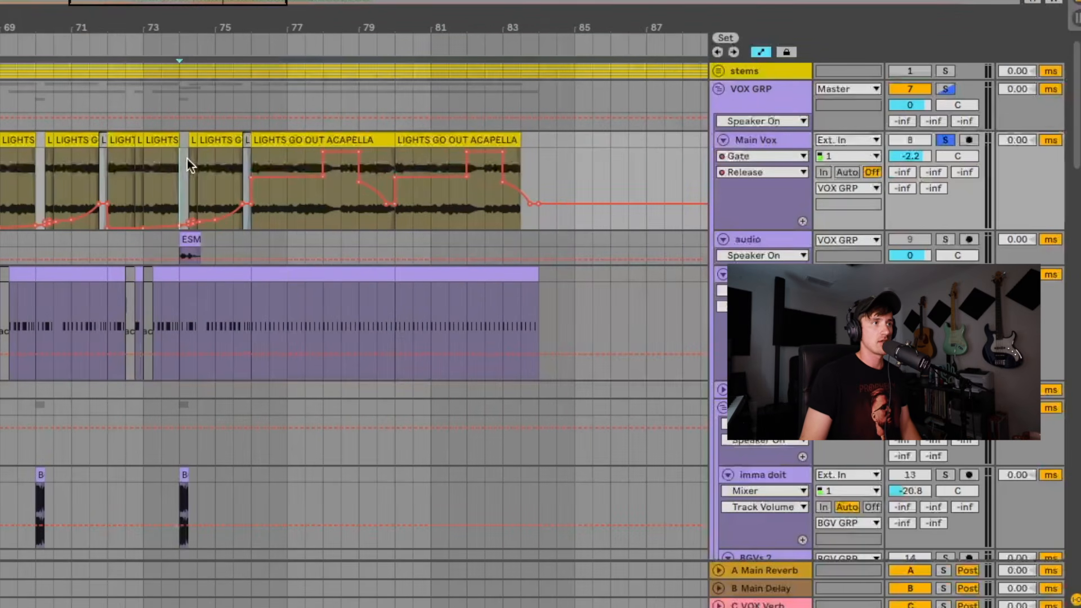
click(939, 138)
key(space)
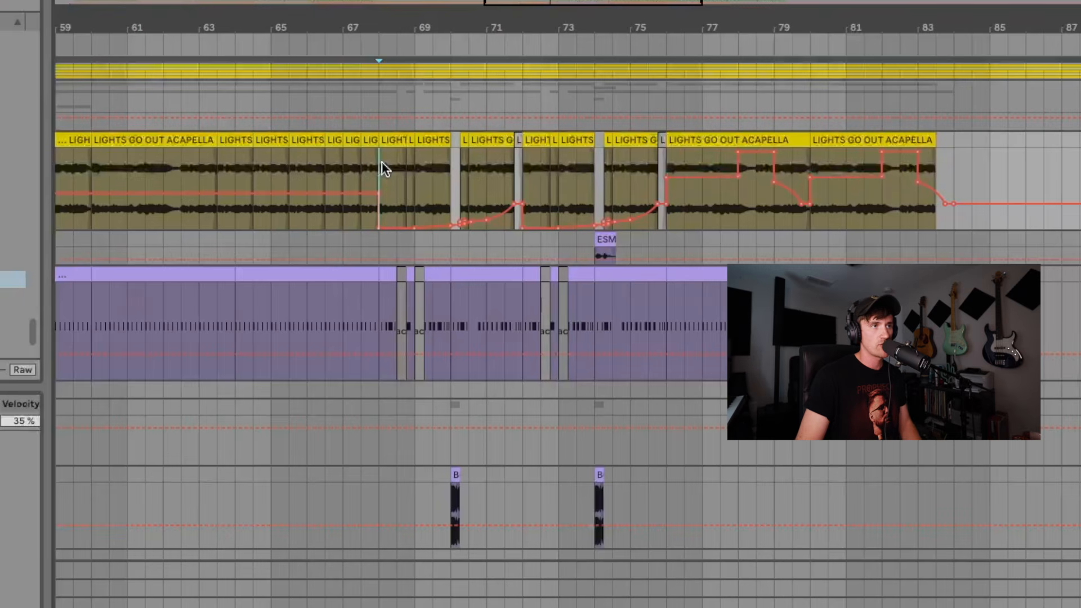
Play the full mix from bar 68 and examine the Gate Release curve rising toward bar 72
click(302, 163)
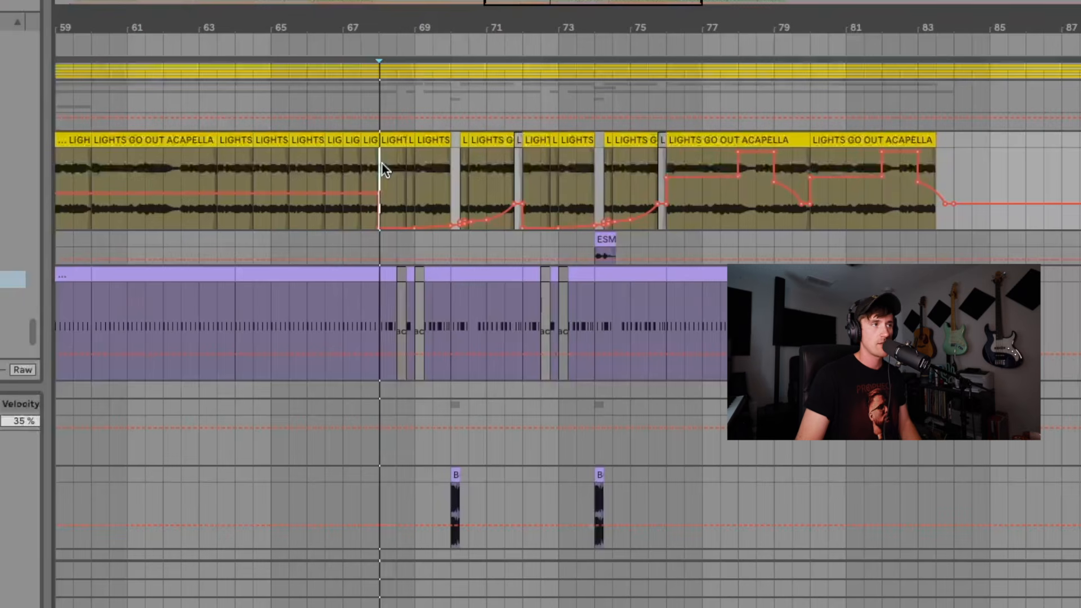
drag(498, 216, 506, 174)
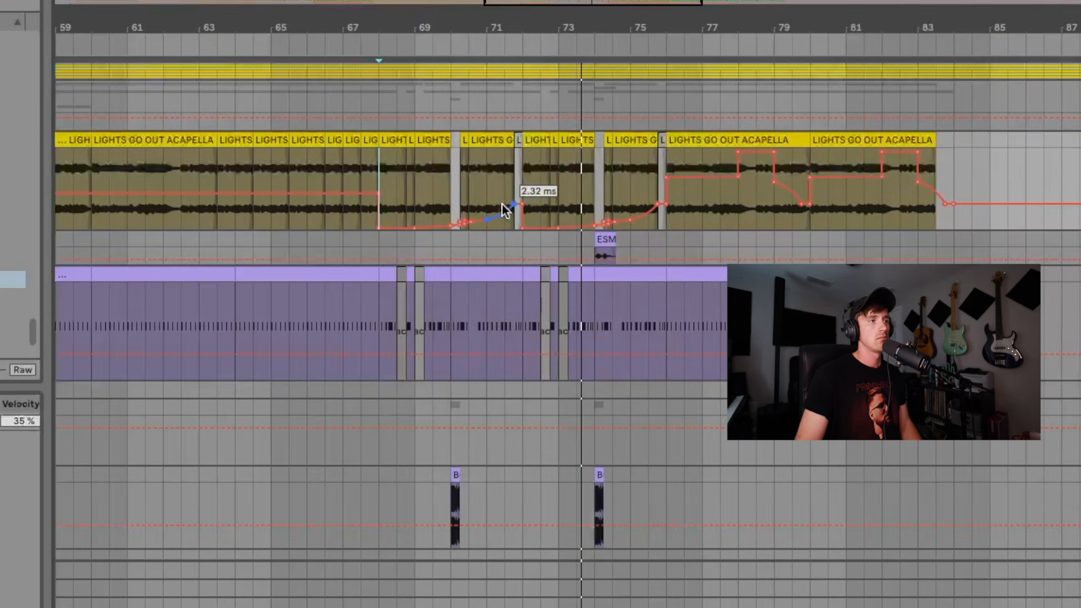
Hide the automation in the arrangement and play the full mix from 69.2, following the SC midi notes against the vocal
key(a)
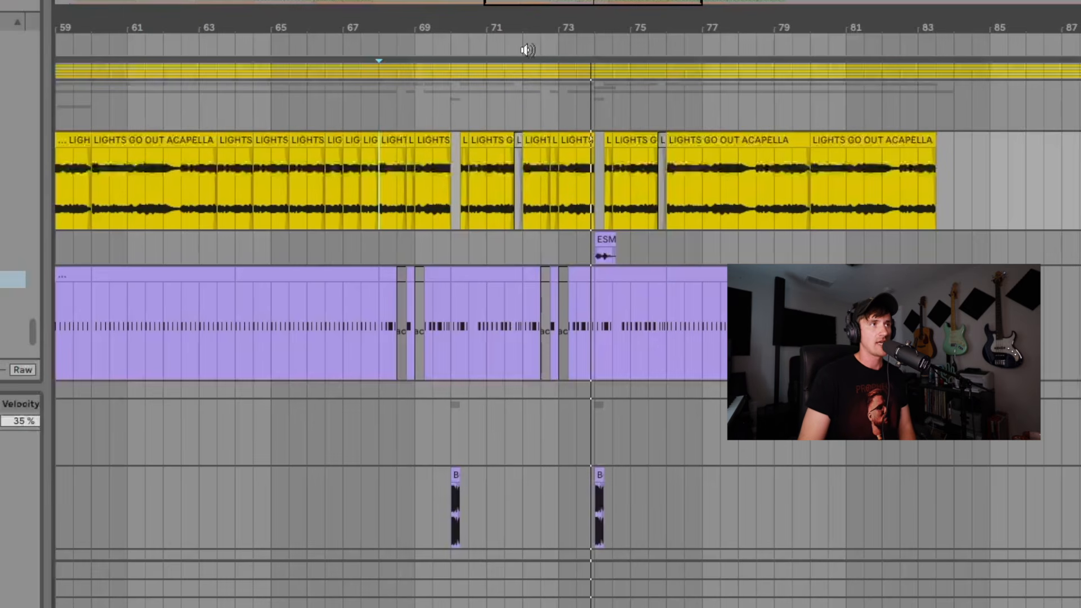
drag(552, 27, 552, 128)
scroll(338, 354, left, 9)
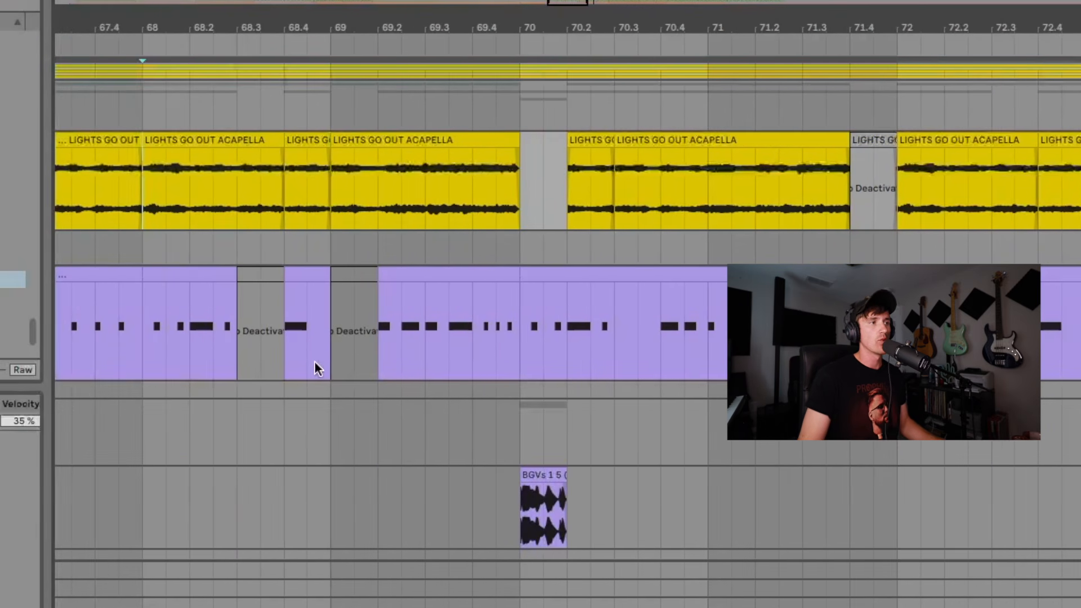
click(376, 320)
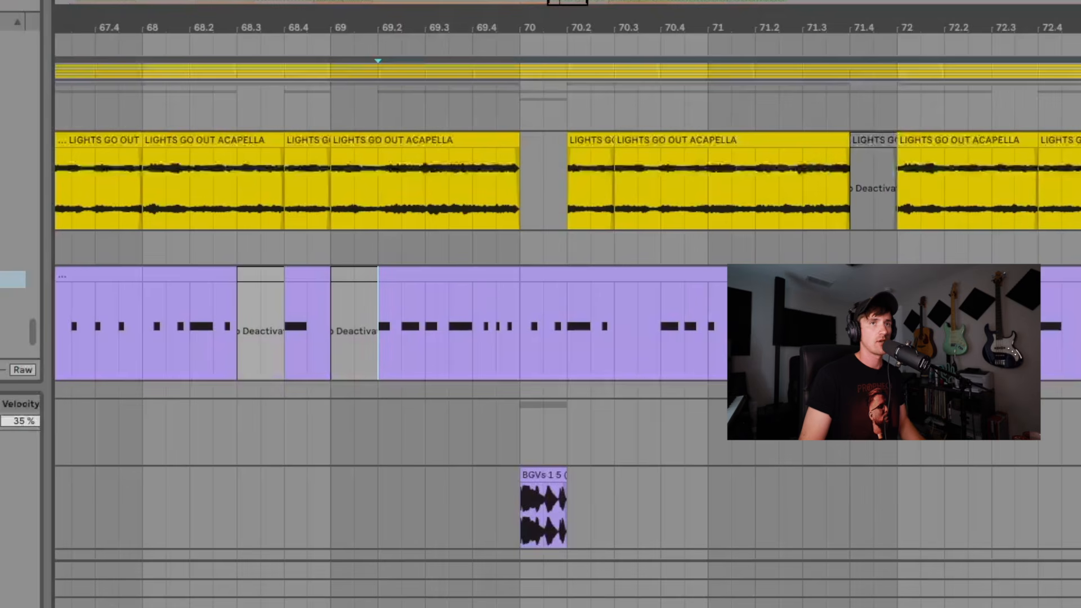
key(space)
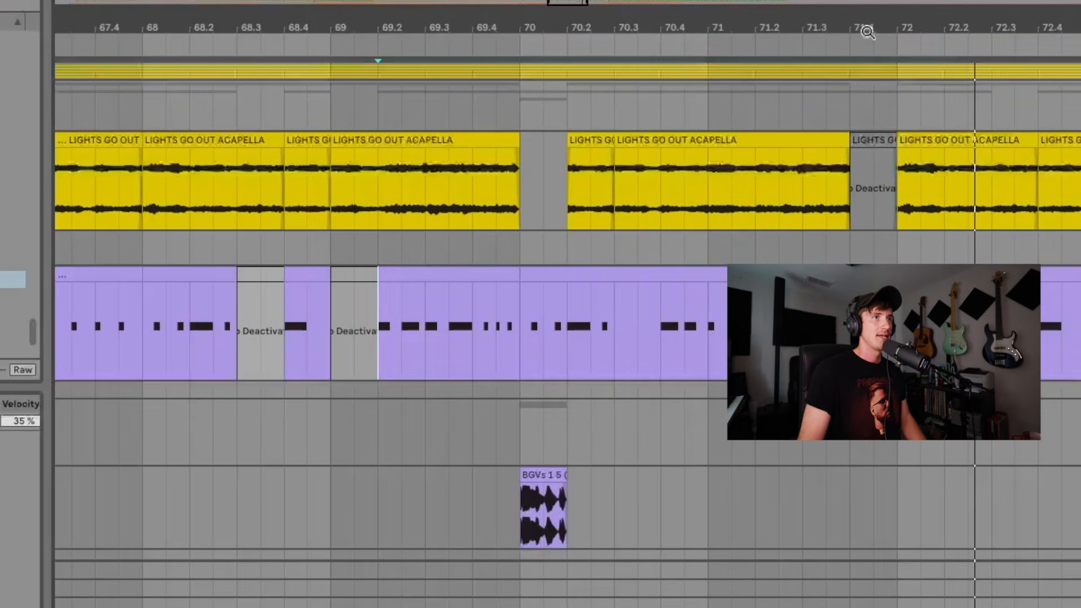
Zoom the arrangement out to the whole of both drops, fit the track heights to the window, and hide the device view
drag(867, 33, 867, 11)
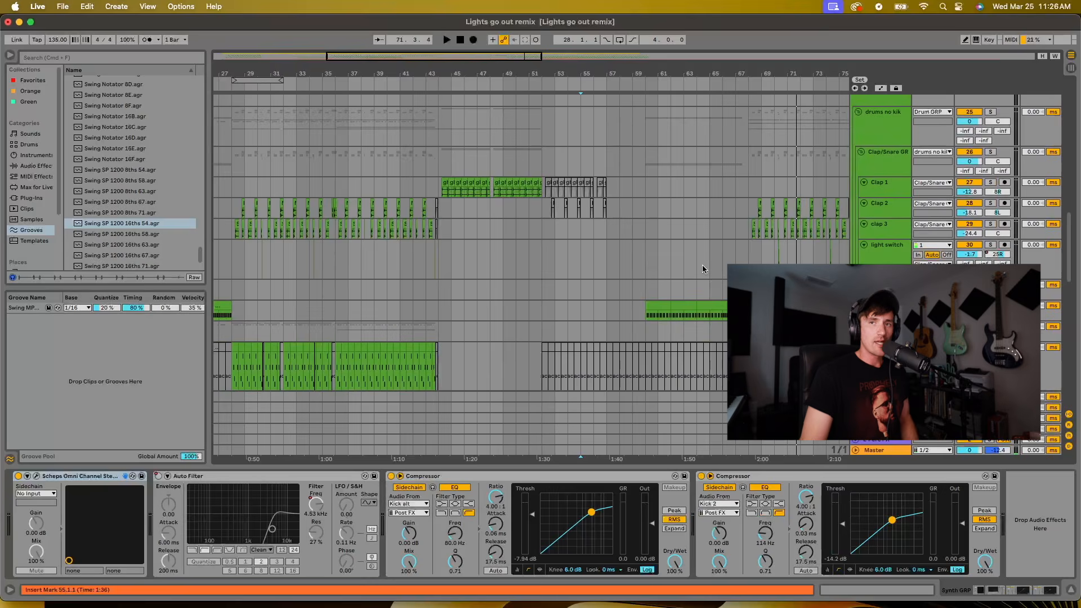
scroll(698, 239, up, 4)
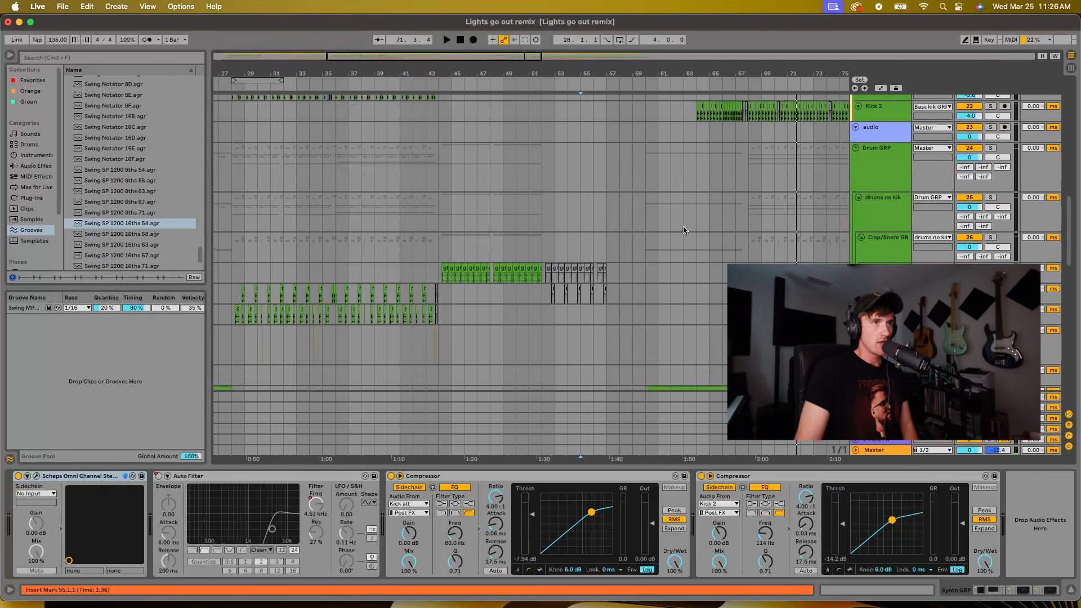
scroll(683, 230, up, 8)
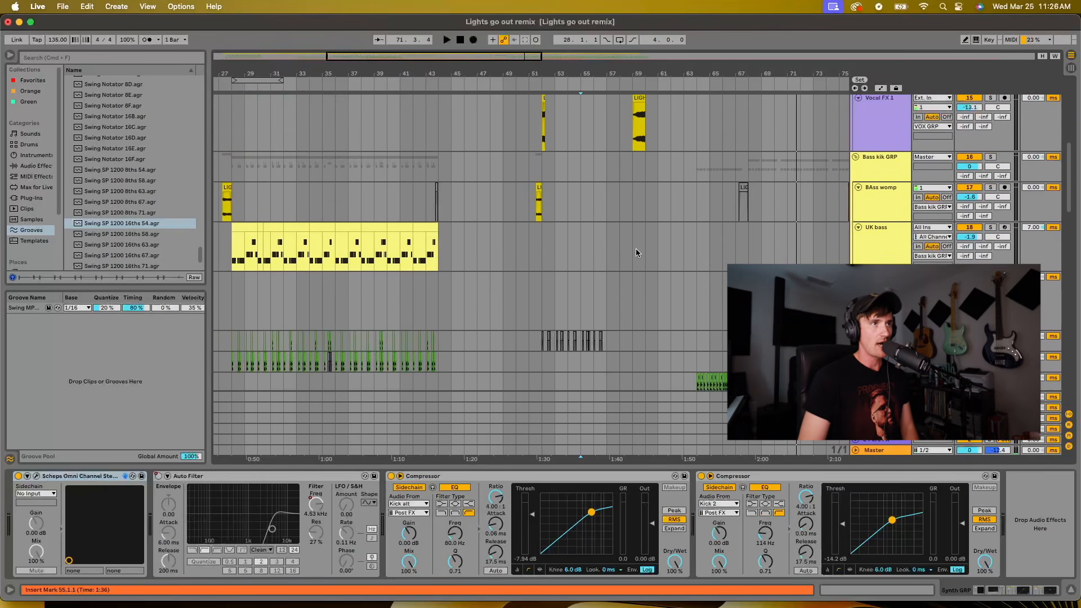
scroll(636, 251, up, 5)
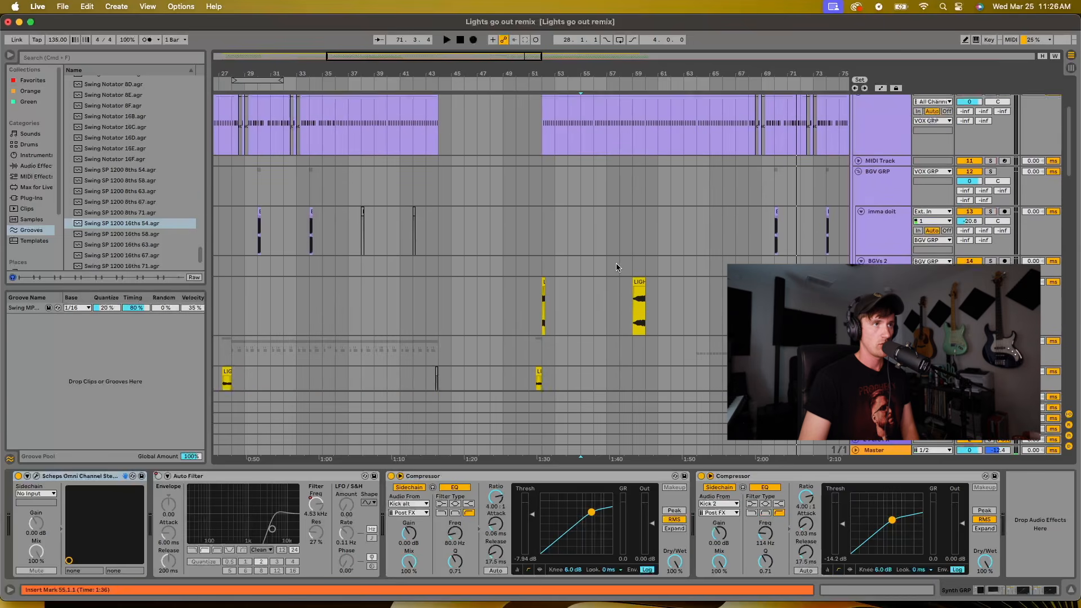
scroll(616, 263, up, 1)
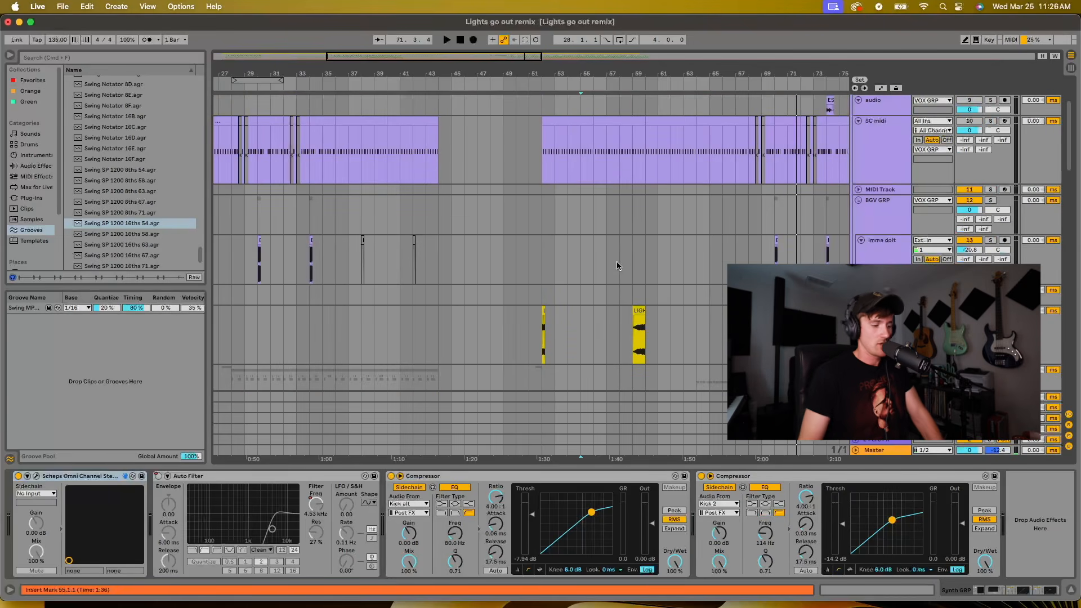
key(h)
key(super+alt+l)
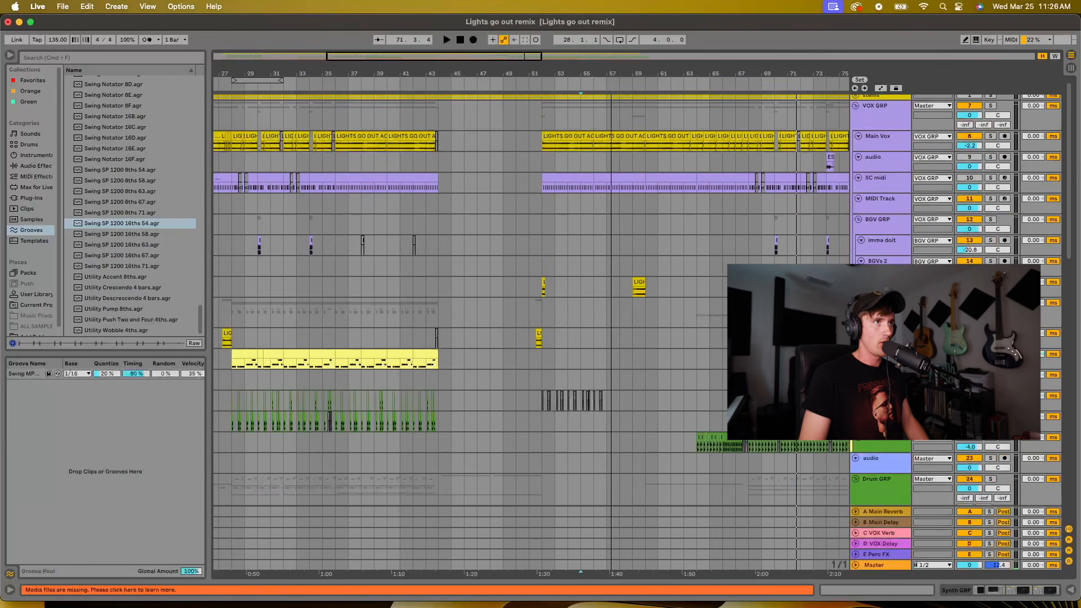